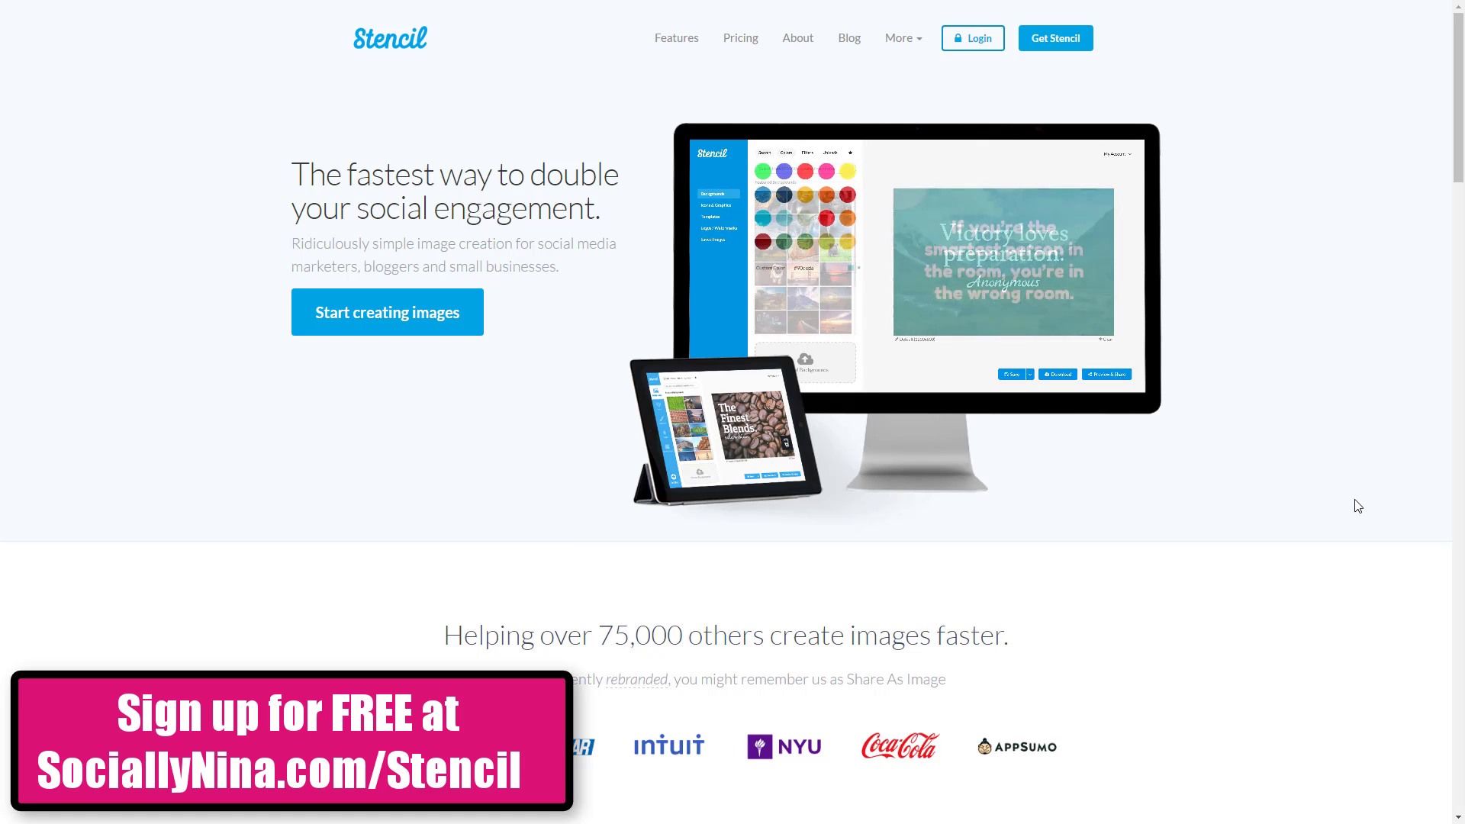
Step: Look through the Stencil home page down to the engagement statistics and feature overview
scroll(1355, 504, "down", 10)
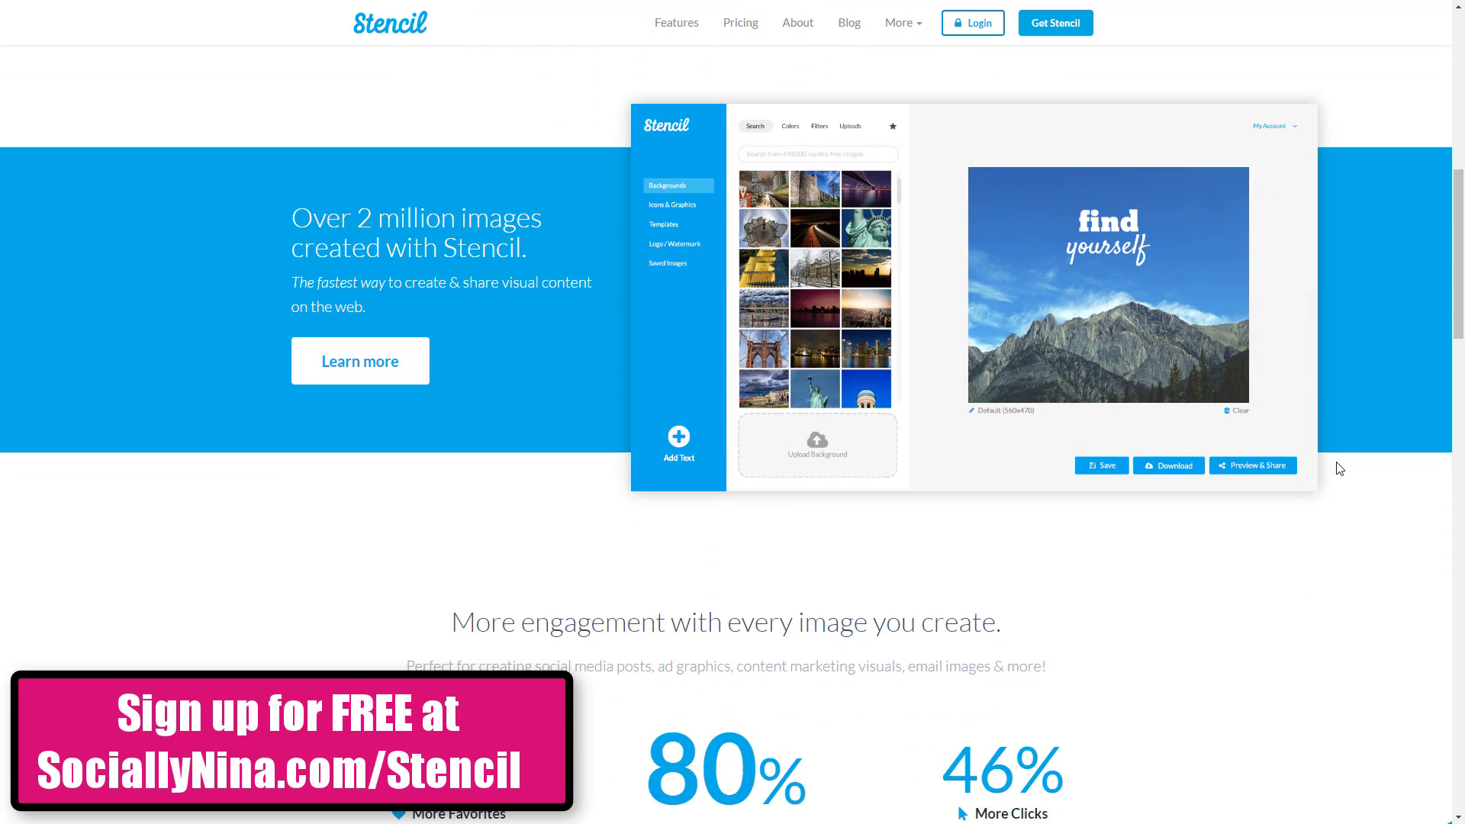
scroll(1344, 469, "down", 5)
scroll(1351, 474, "down", 9)
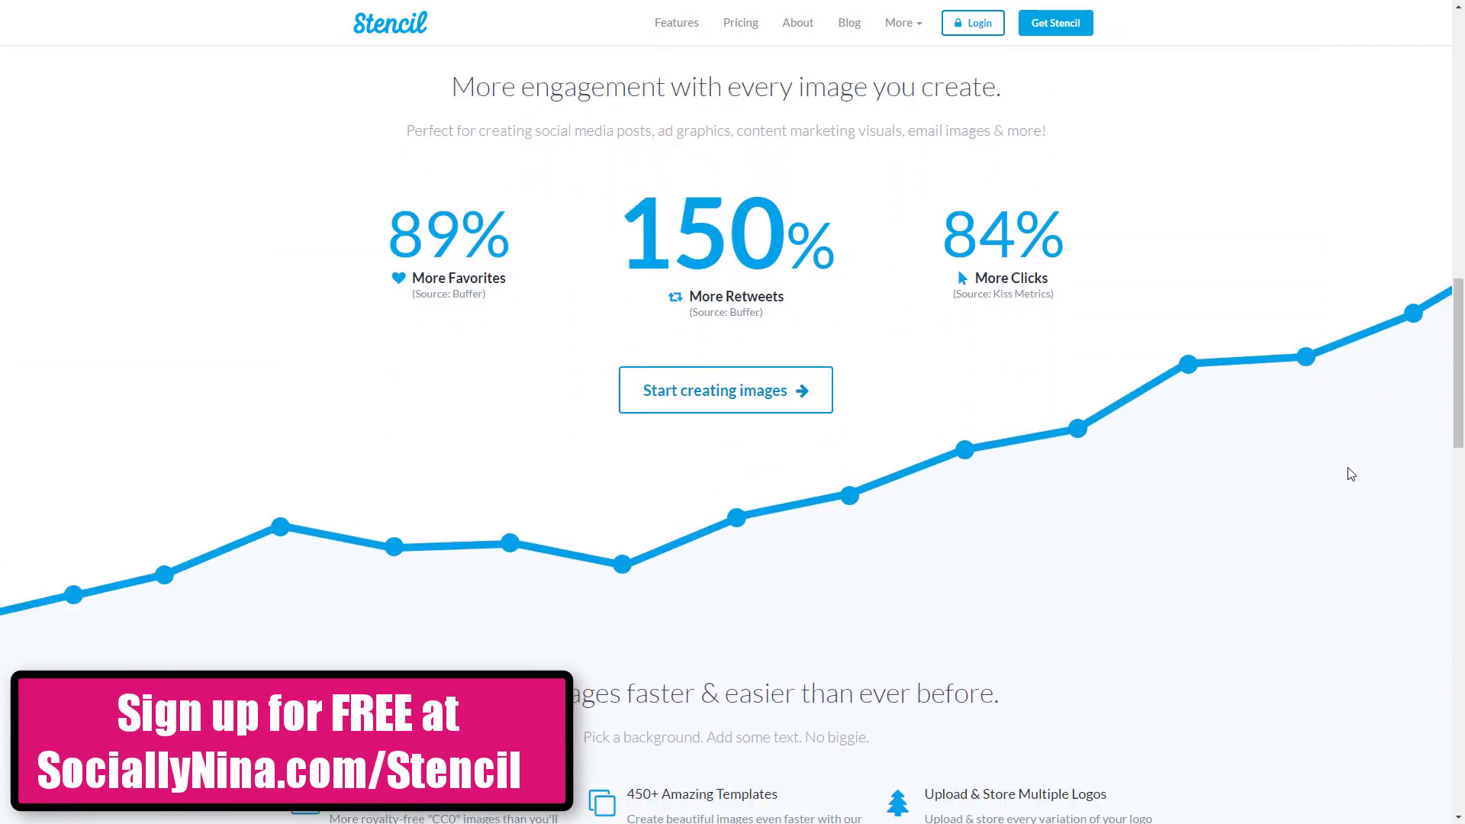
scroll(1343, 475, "down", 1)
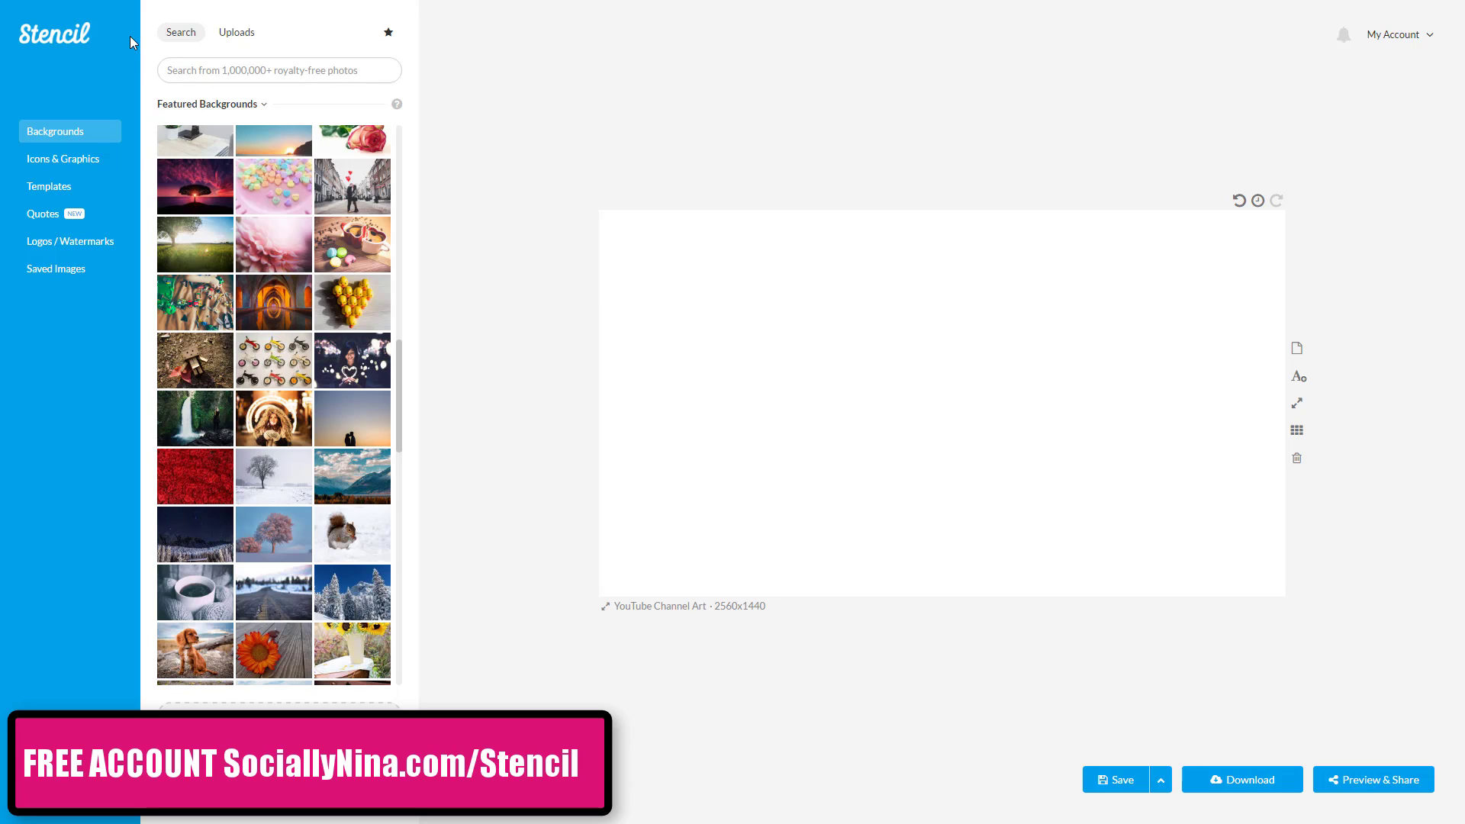
Step: Search the royalty-free background photos for "obama", and clear the search after viewing the results
left_click(52, 130)
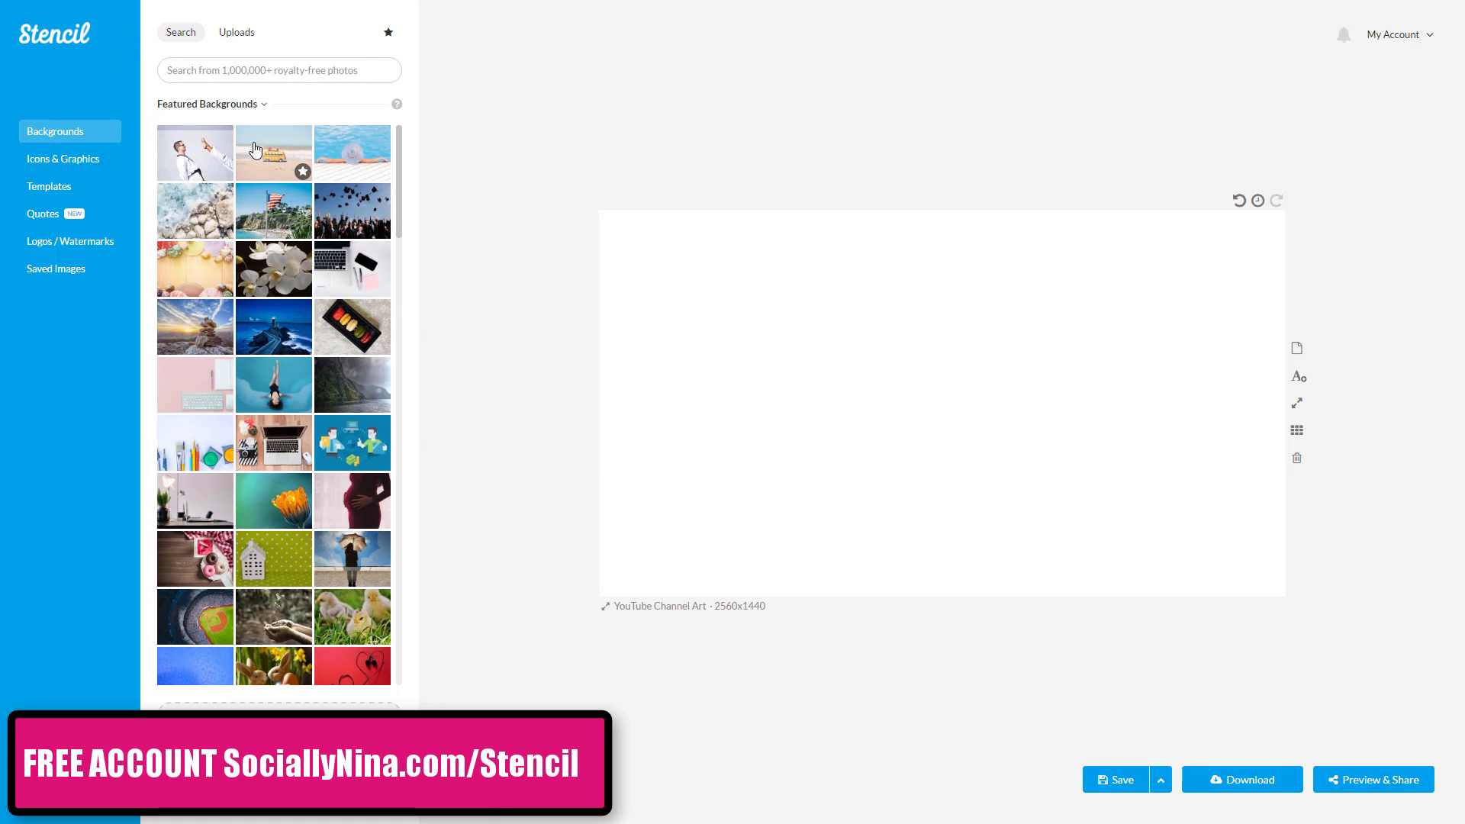
left_click(255, 71)
type("obama")
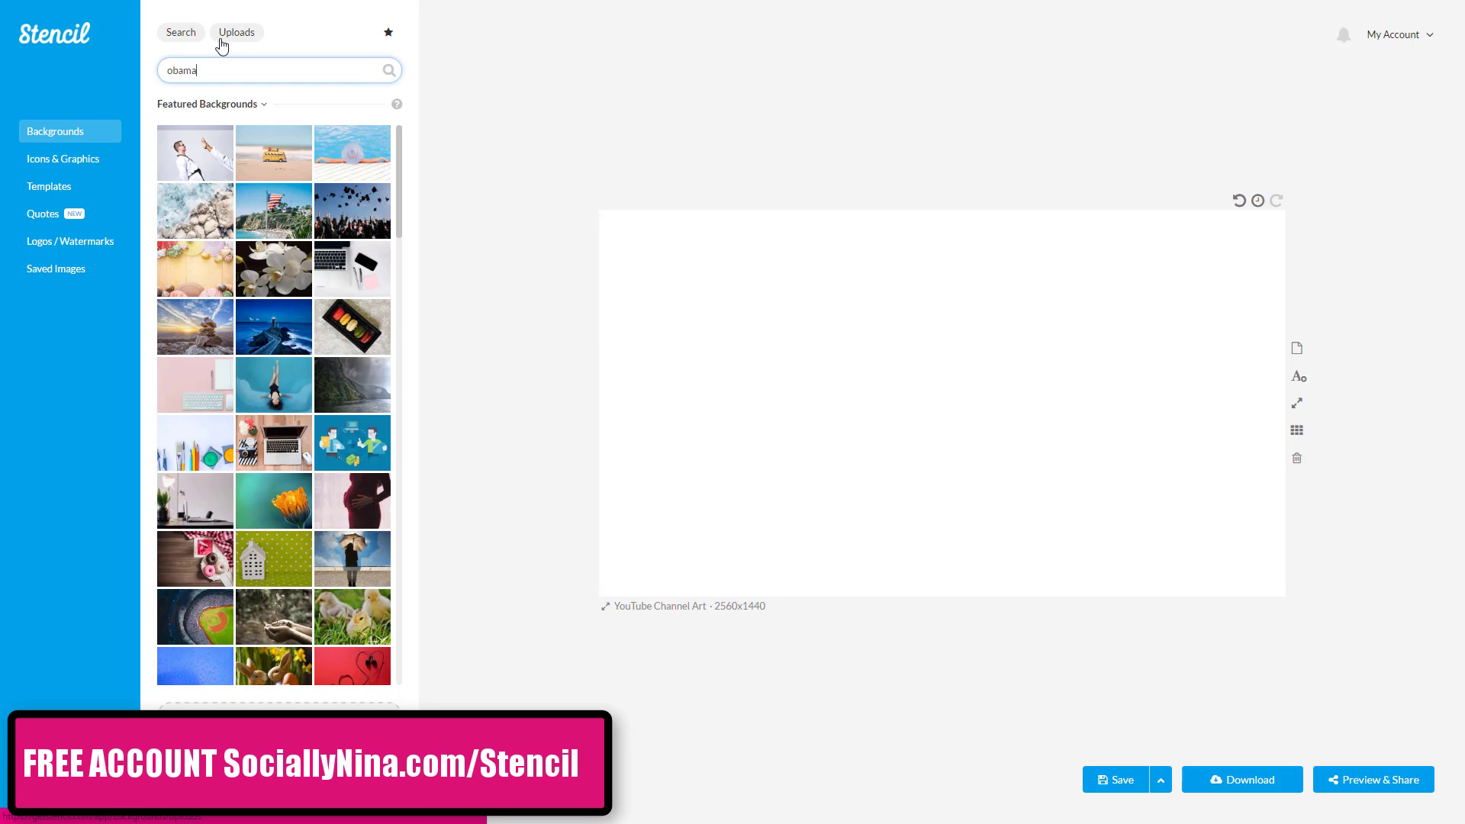
key("Return")
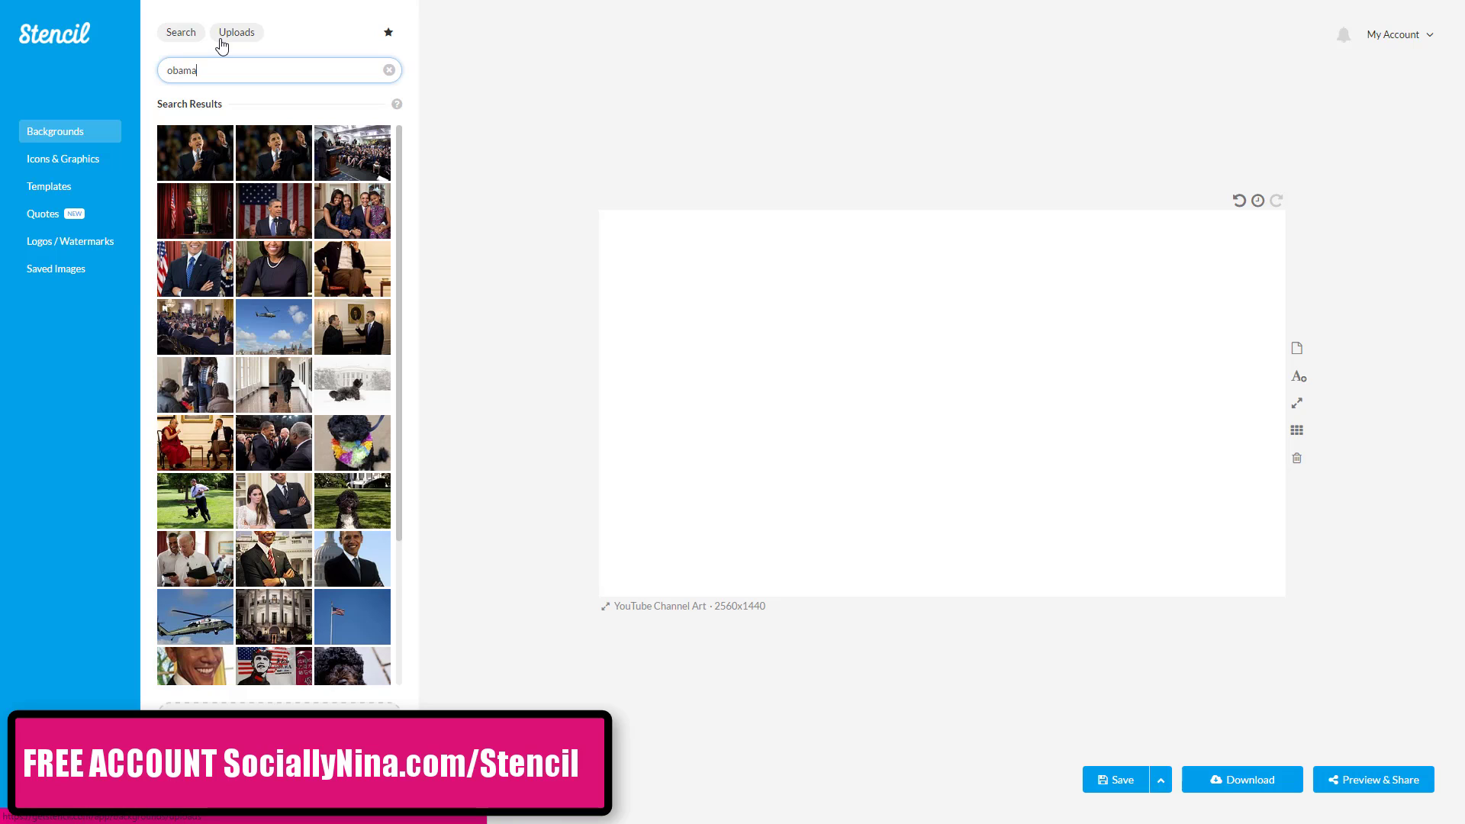
left_click(389, 70)
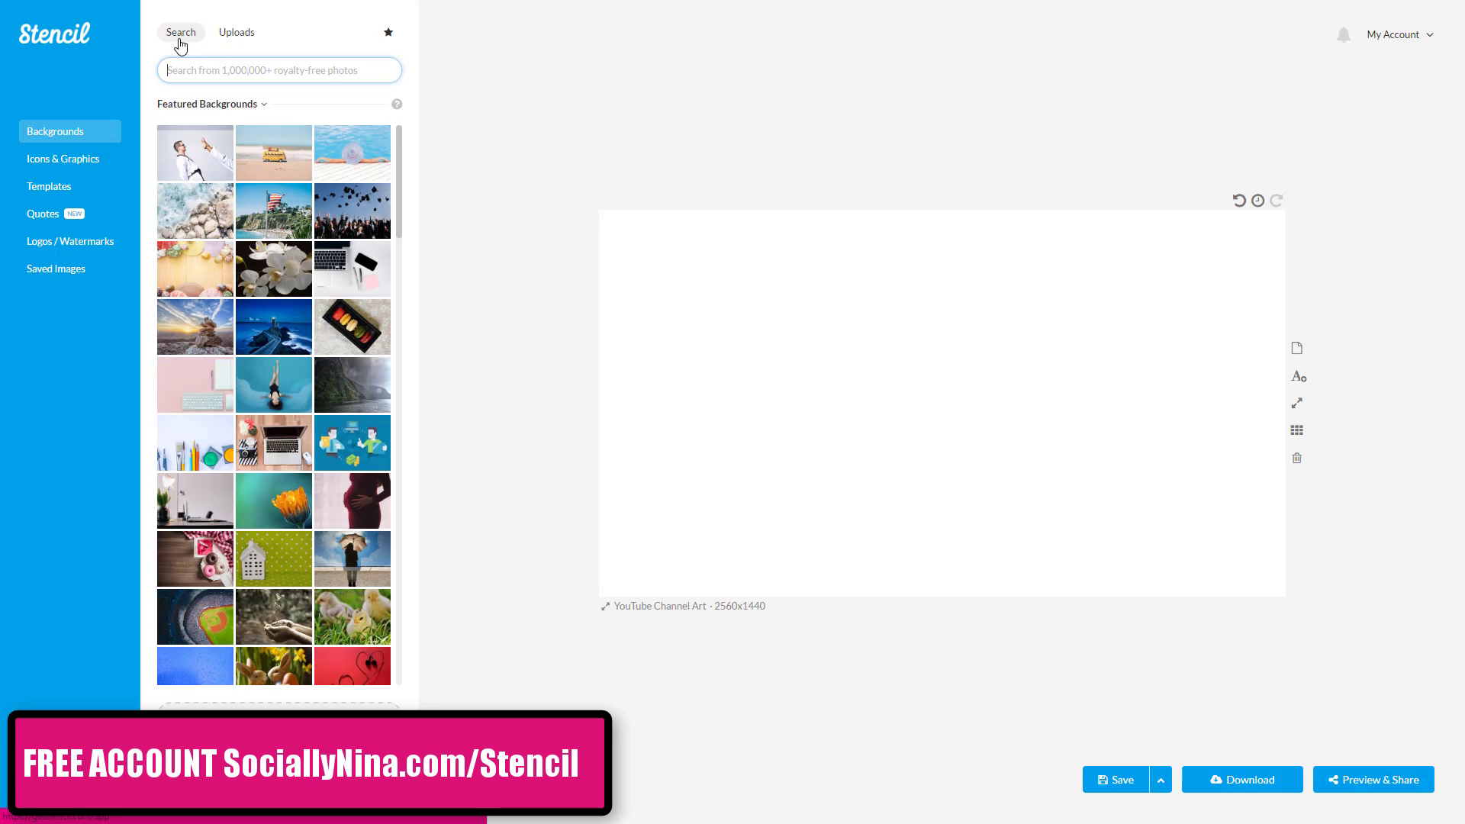
Step: Check the uploaded and the starred backgrounds, and return to the featured background photos
left_click(251, 38)
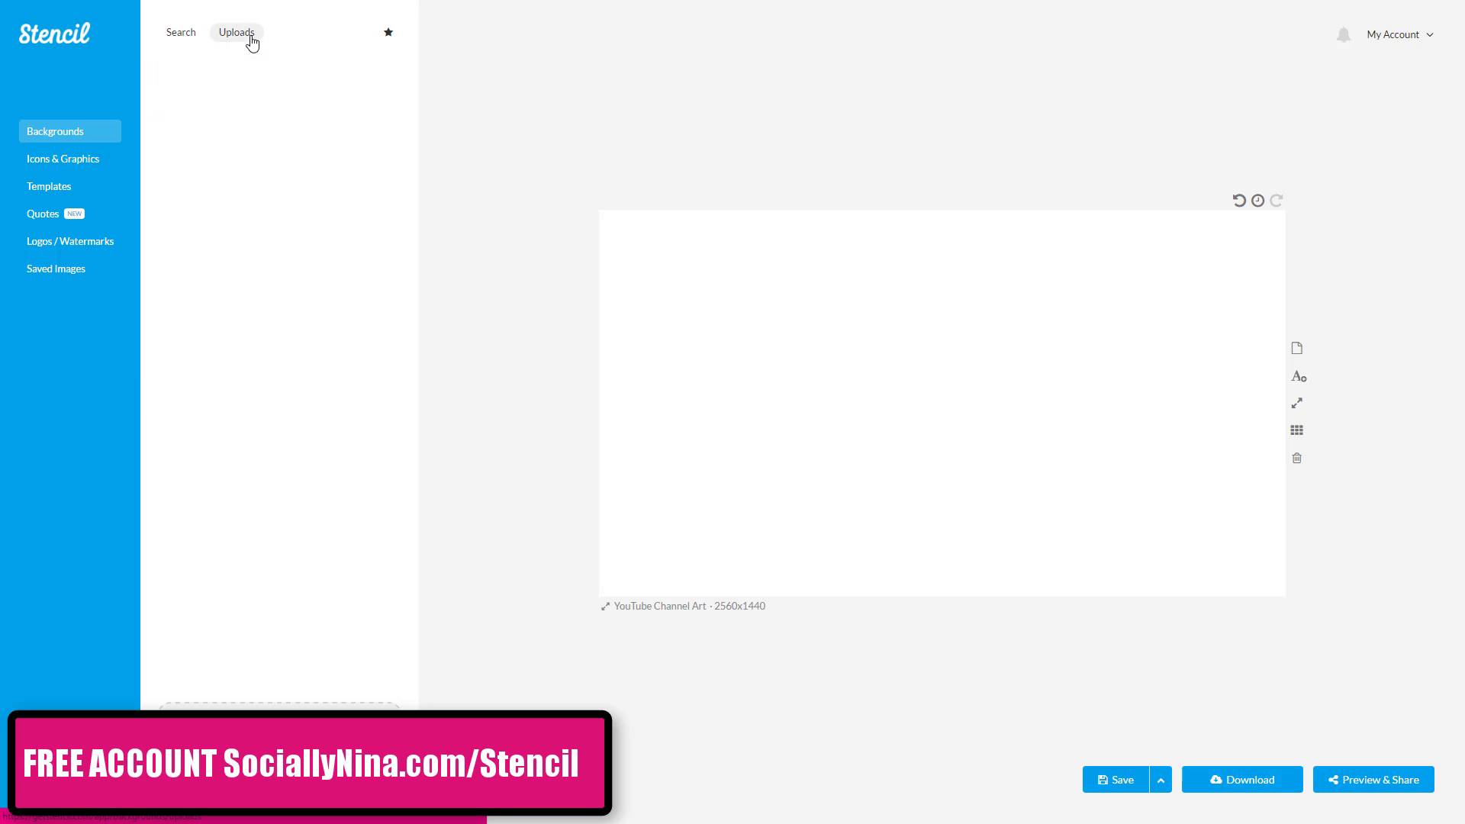
left_click(388, 33)
left_click(190, 38)
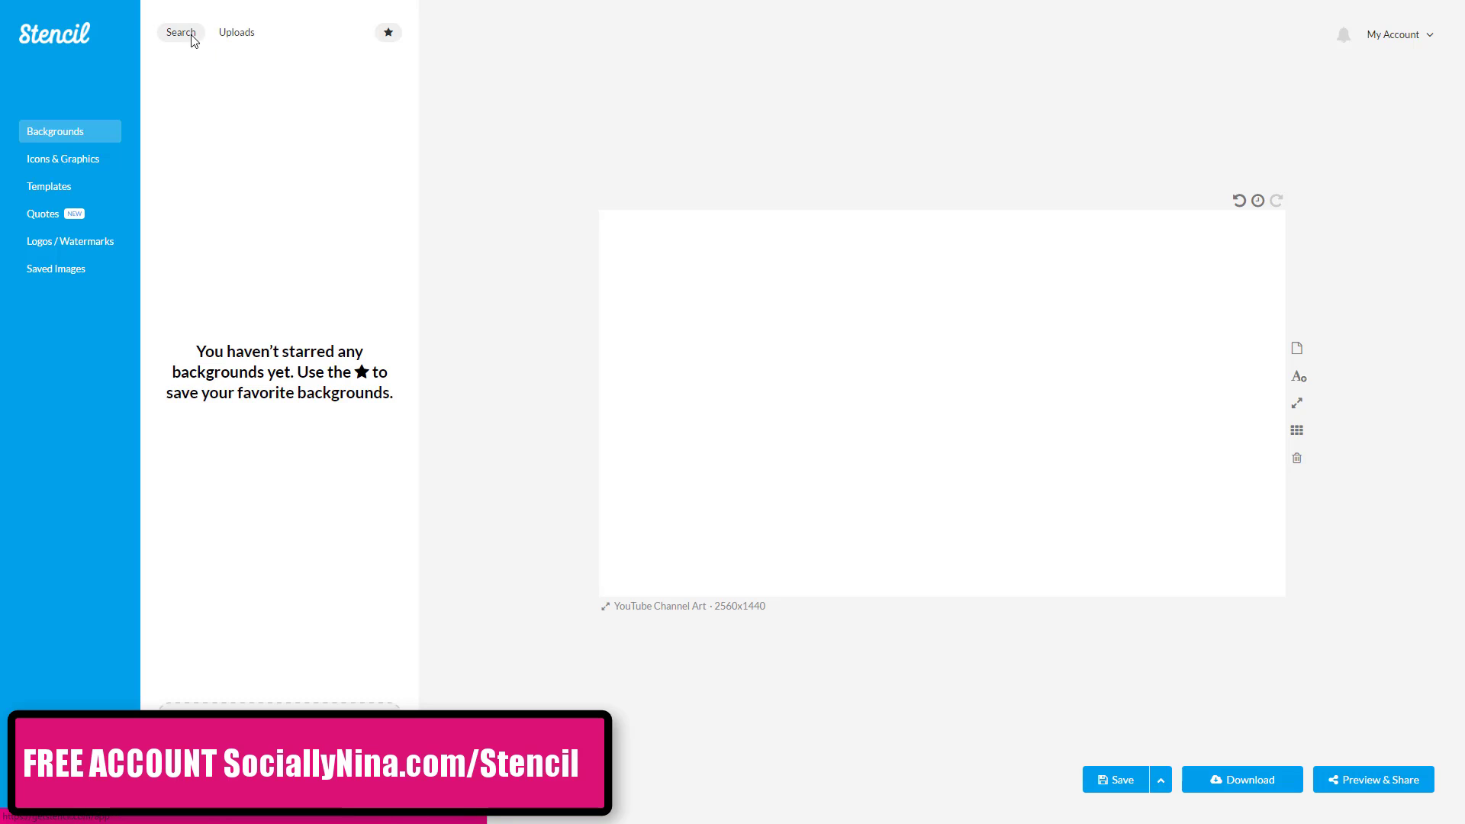
Step: Star the first two featured backgrounds and check them in the favorites collection
left_click(224, 171)
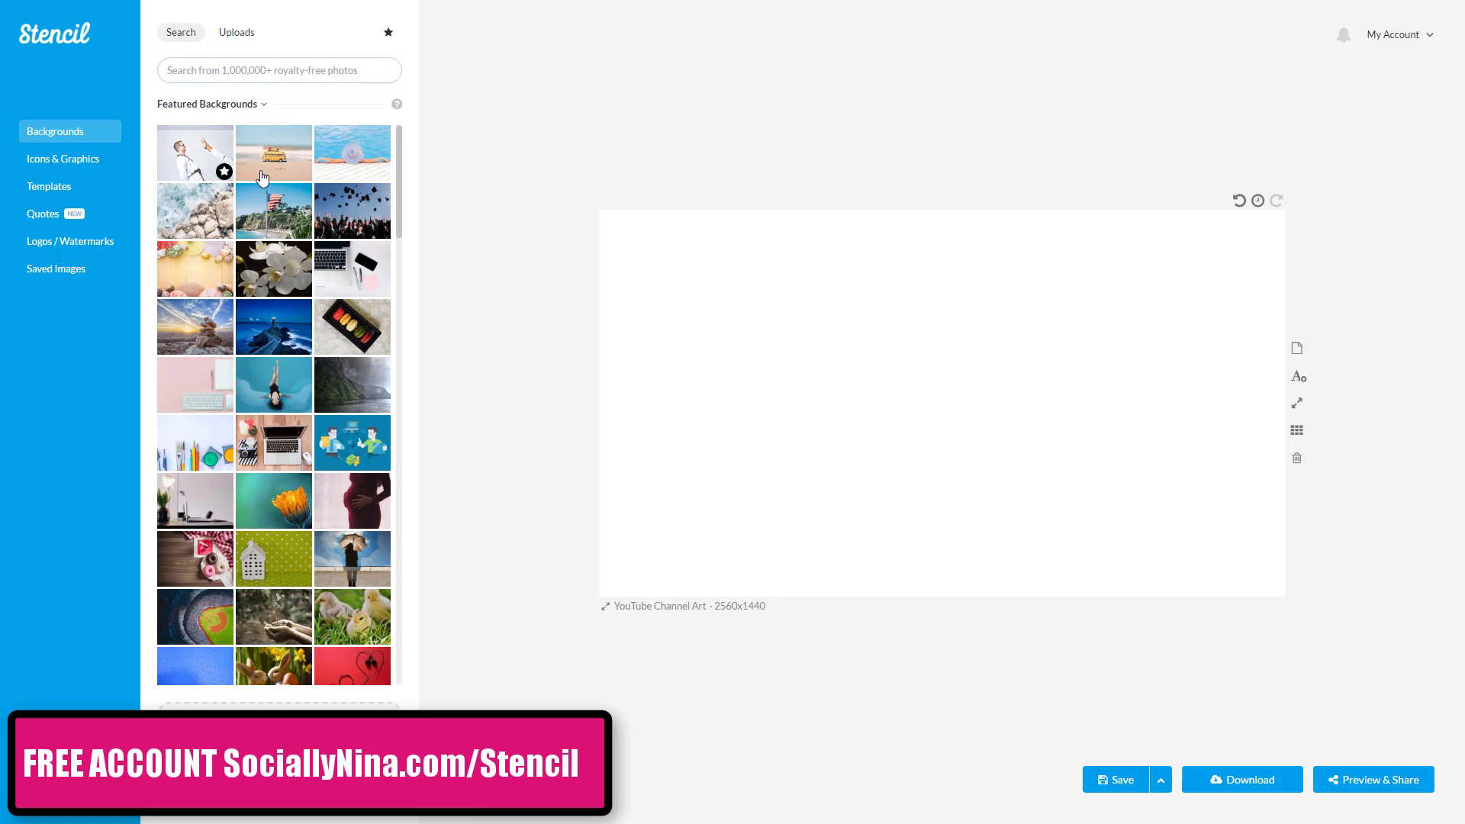
left_click(303, 171)
left_click(388, 32)
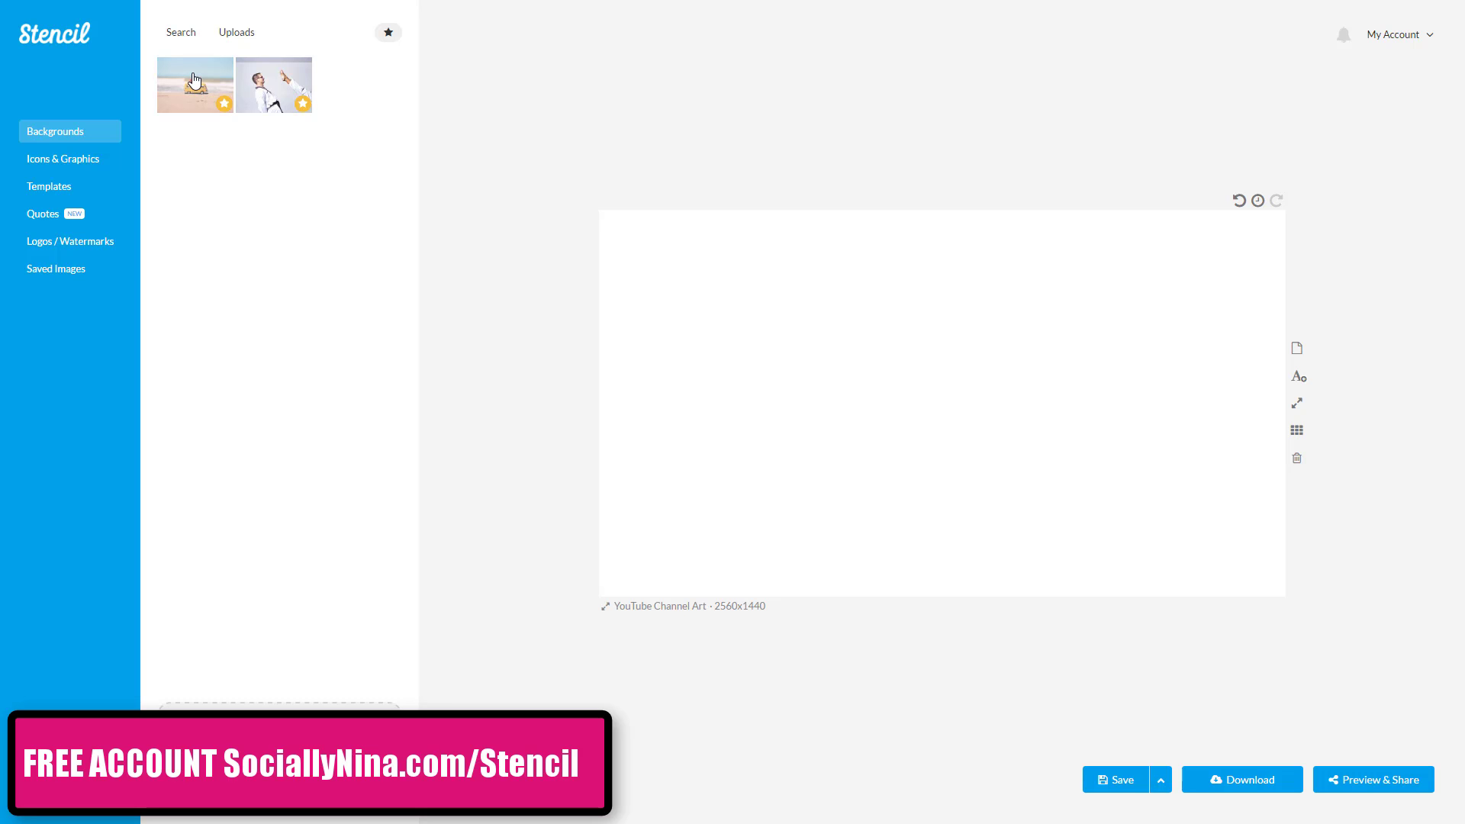
left_click(180, 37)
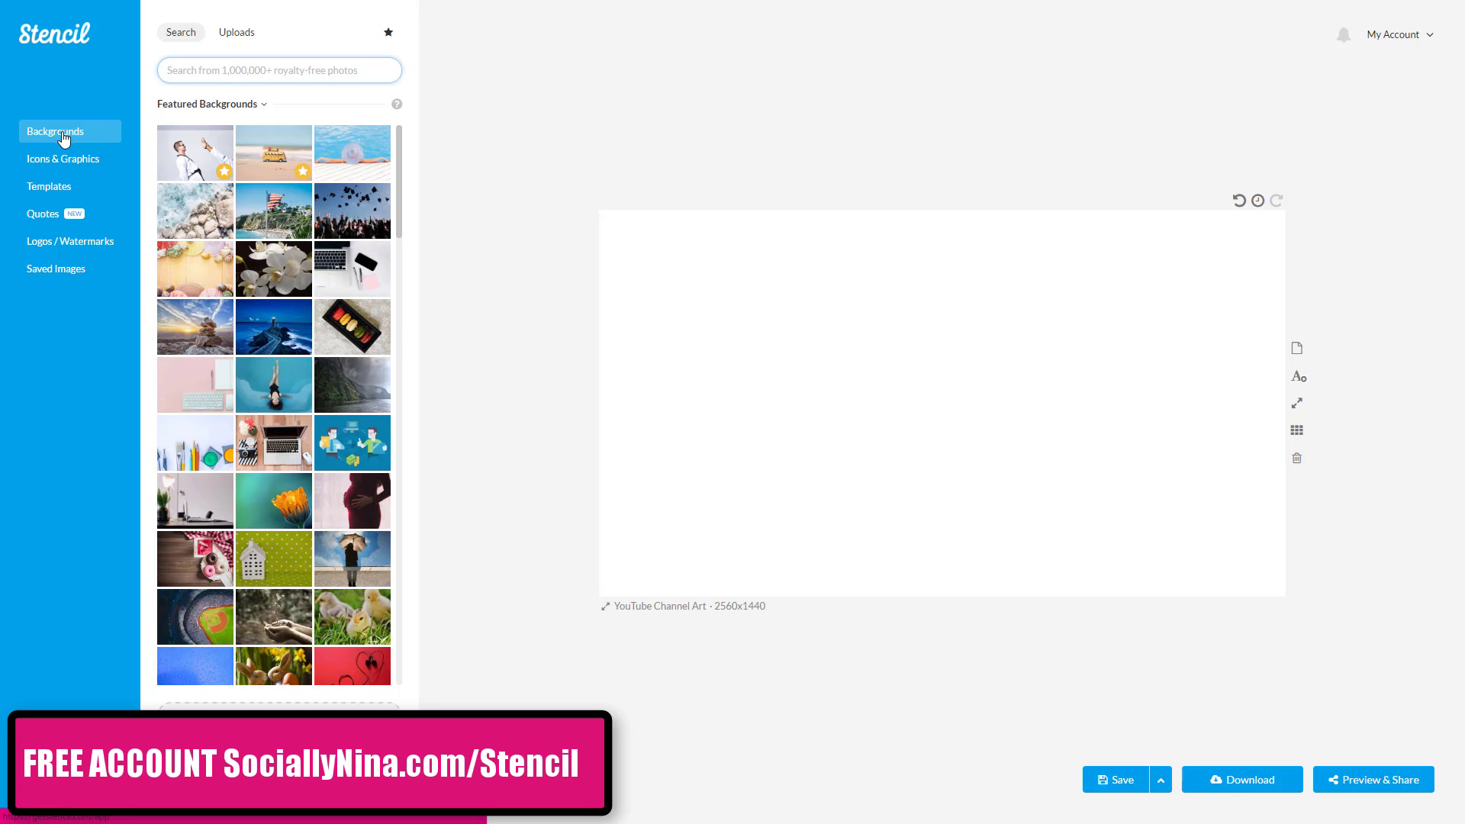
Step: Browse the featured icons and graphics to the end of the collection
left_click(65, 159)
scroll(298, 259, "down", 4)
scroll(298, 259, "down", 10)
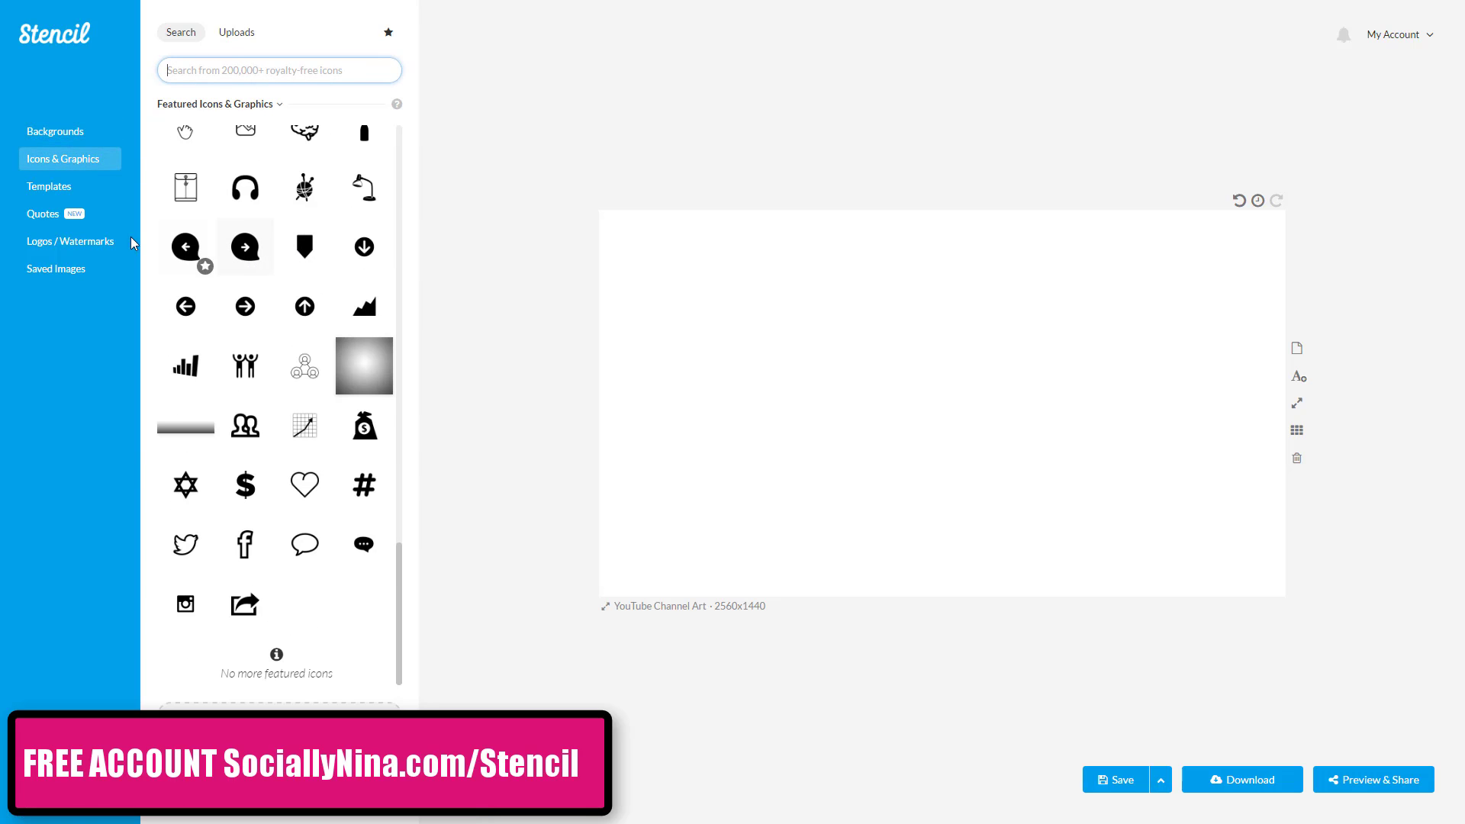
Step: Browse the featured promotional templates
left_click(72, 189)
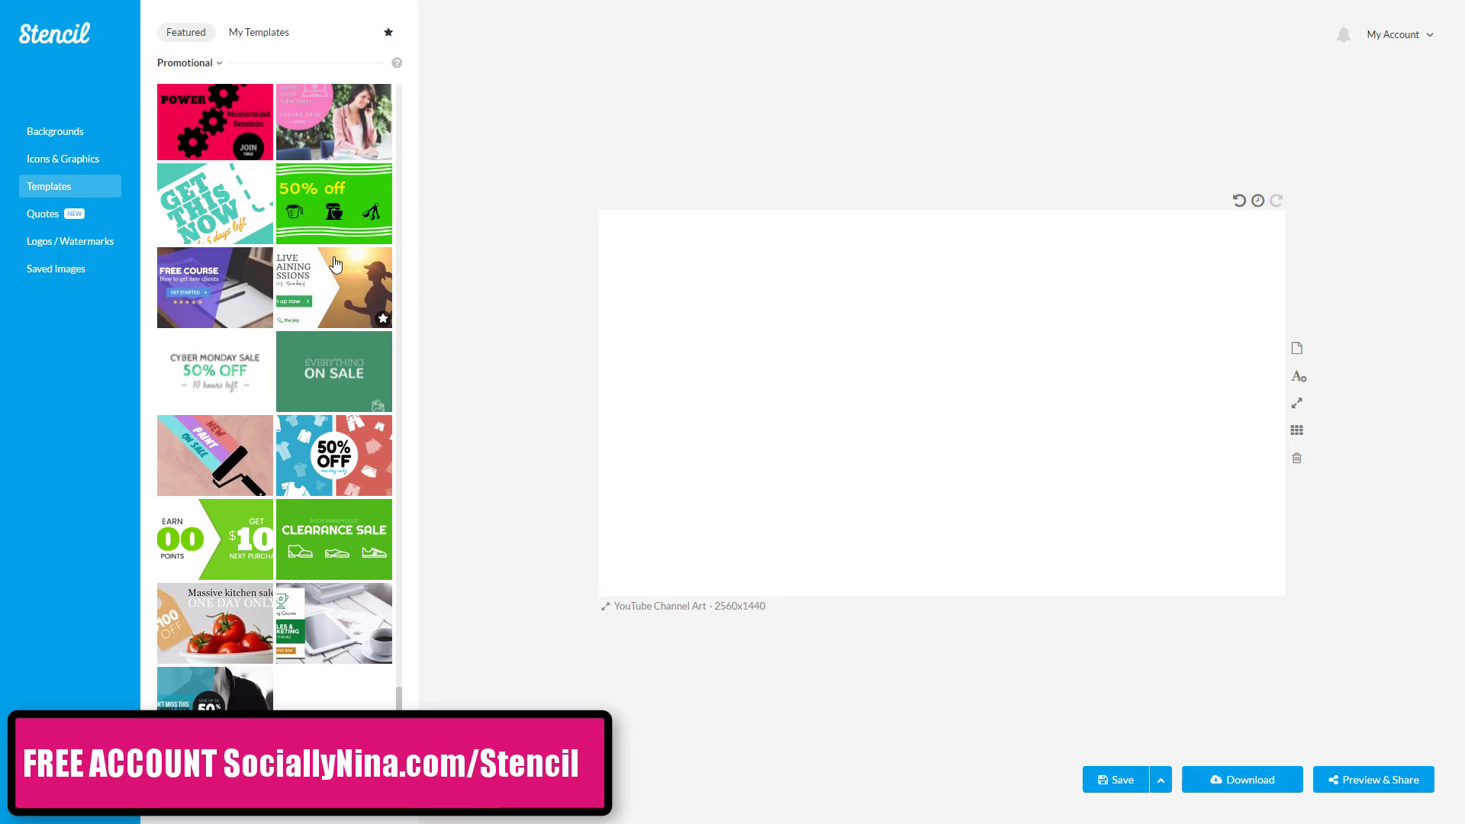
scroll(287, 382, "down", 15)
scroll(287, 381, "up", 12)
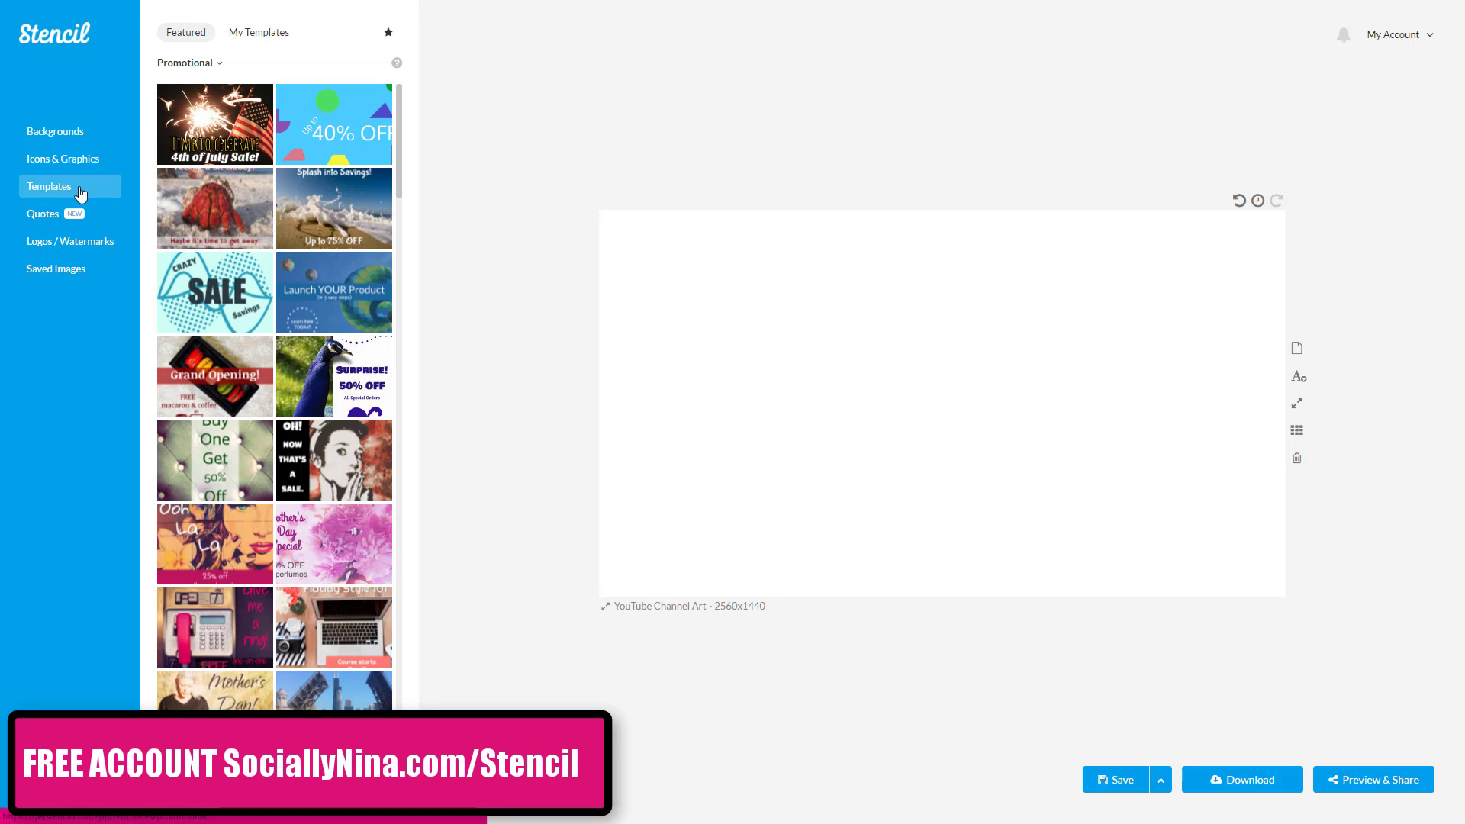
Step: Clear the existing quote search and browse the Business, Humor and Leadership quote categories
left_click(47, 220)
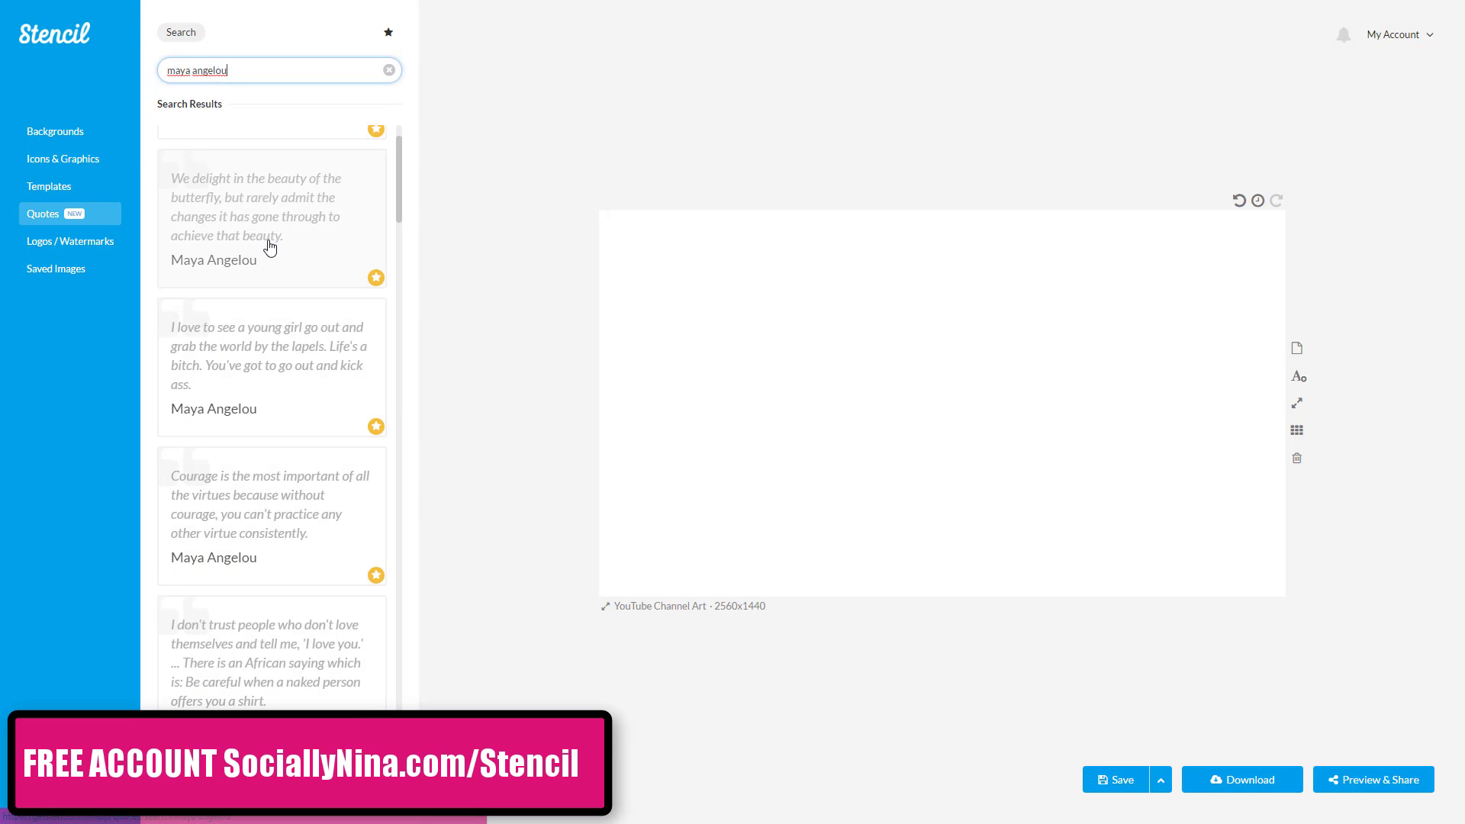
left_click(389, 70)
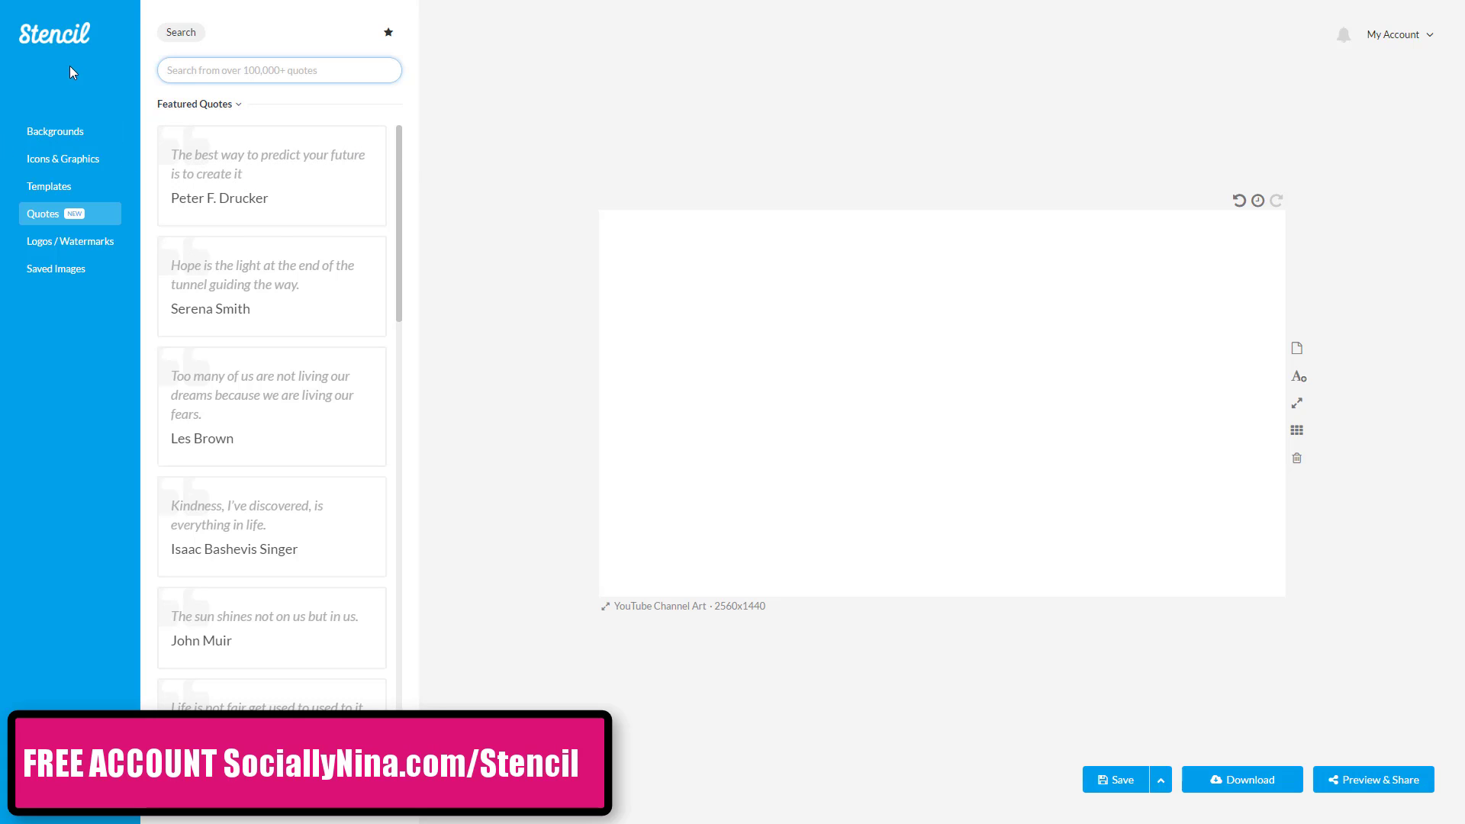
left_click(200, 105)
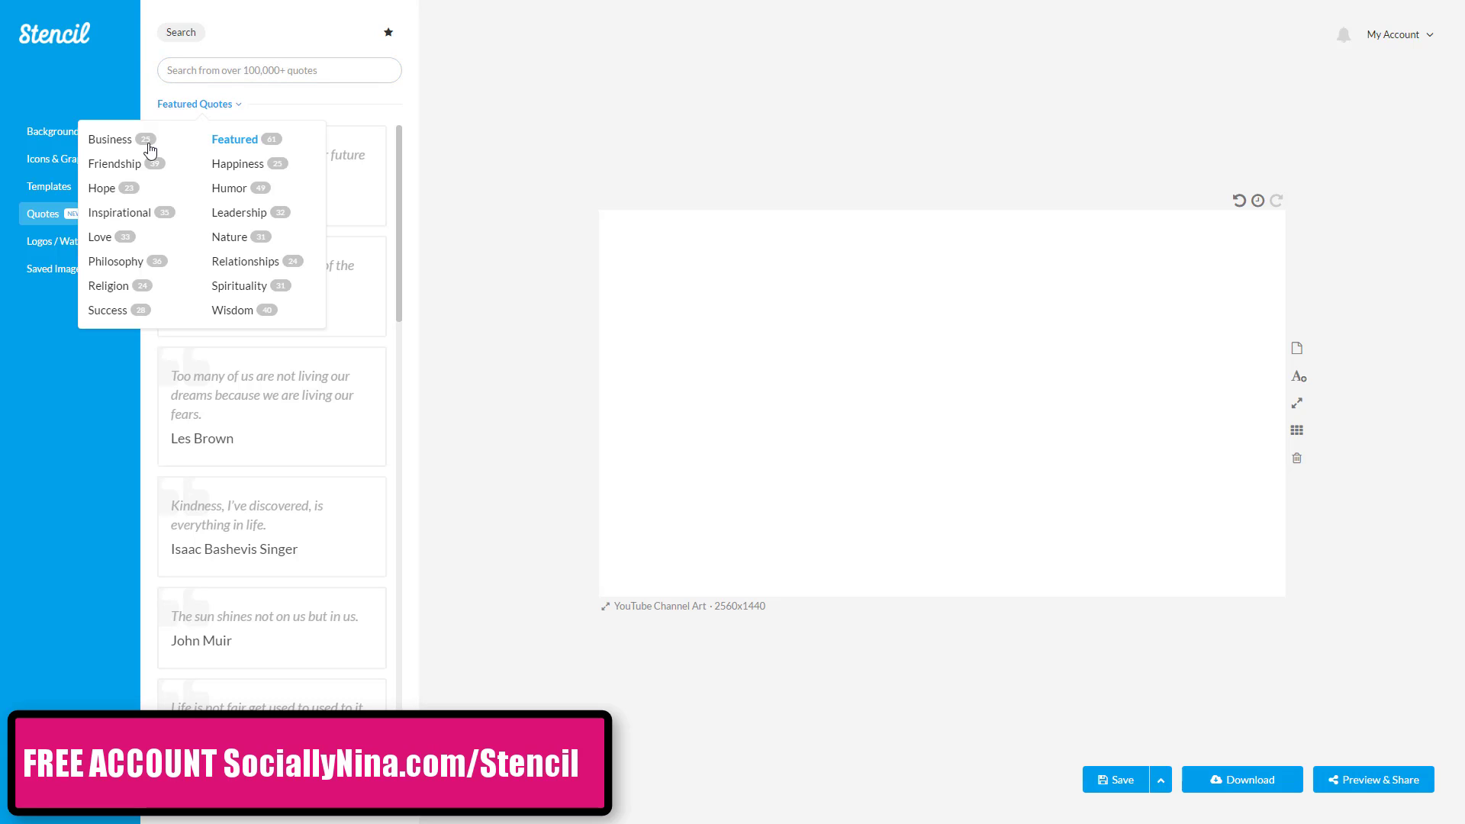
left_click(112, 140)
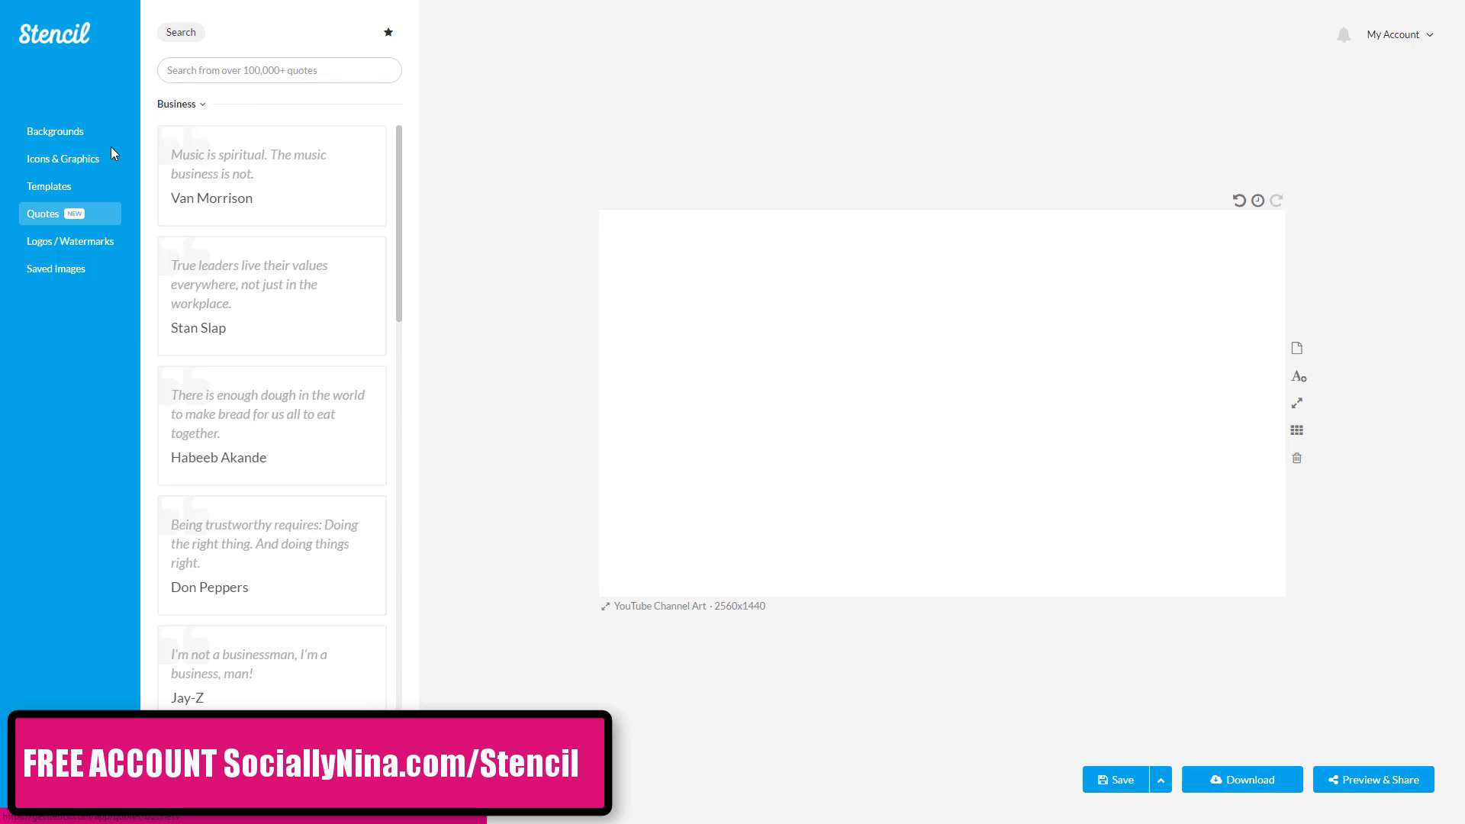
left_click(180, 109)
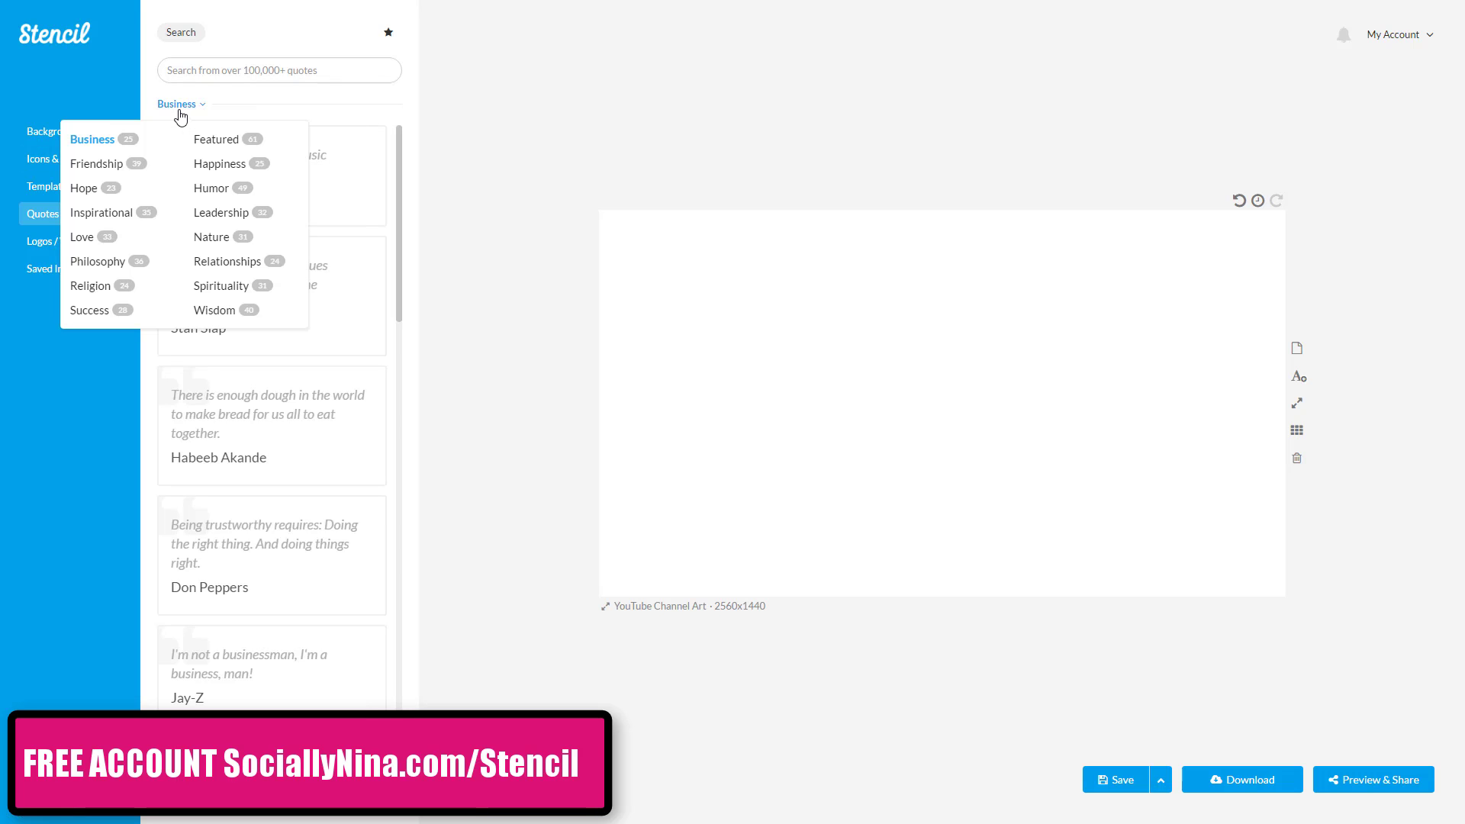
left_click(204, 188)
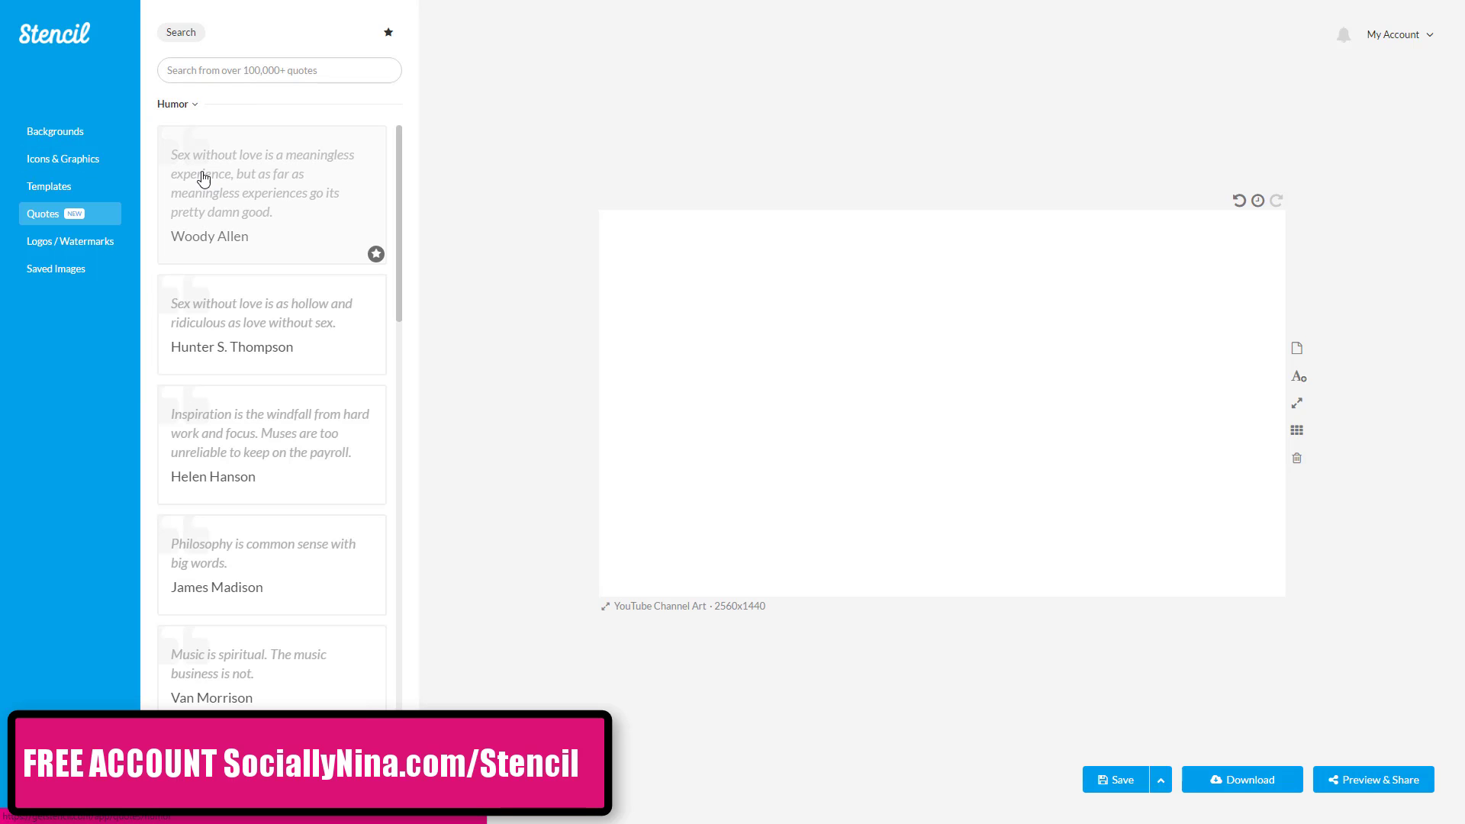
left_click(189, 105)
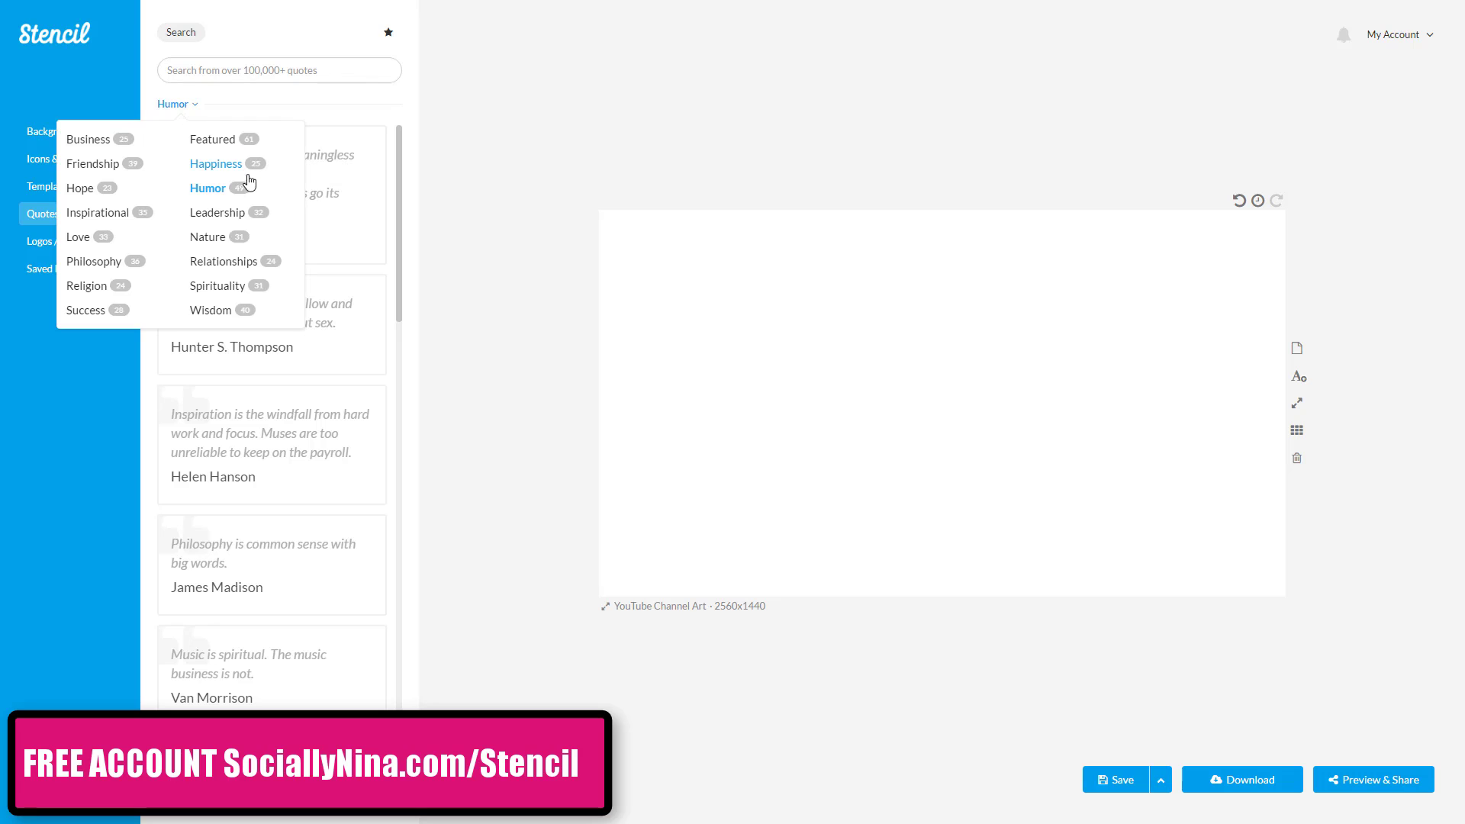
left_click(219, 216)
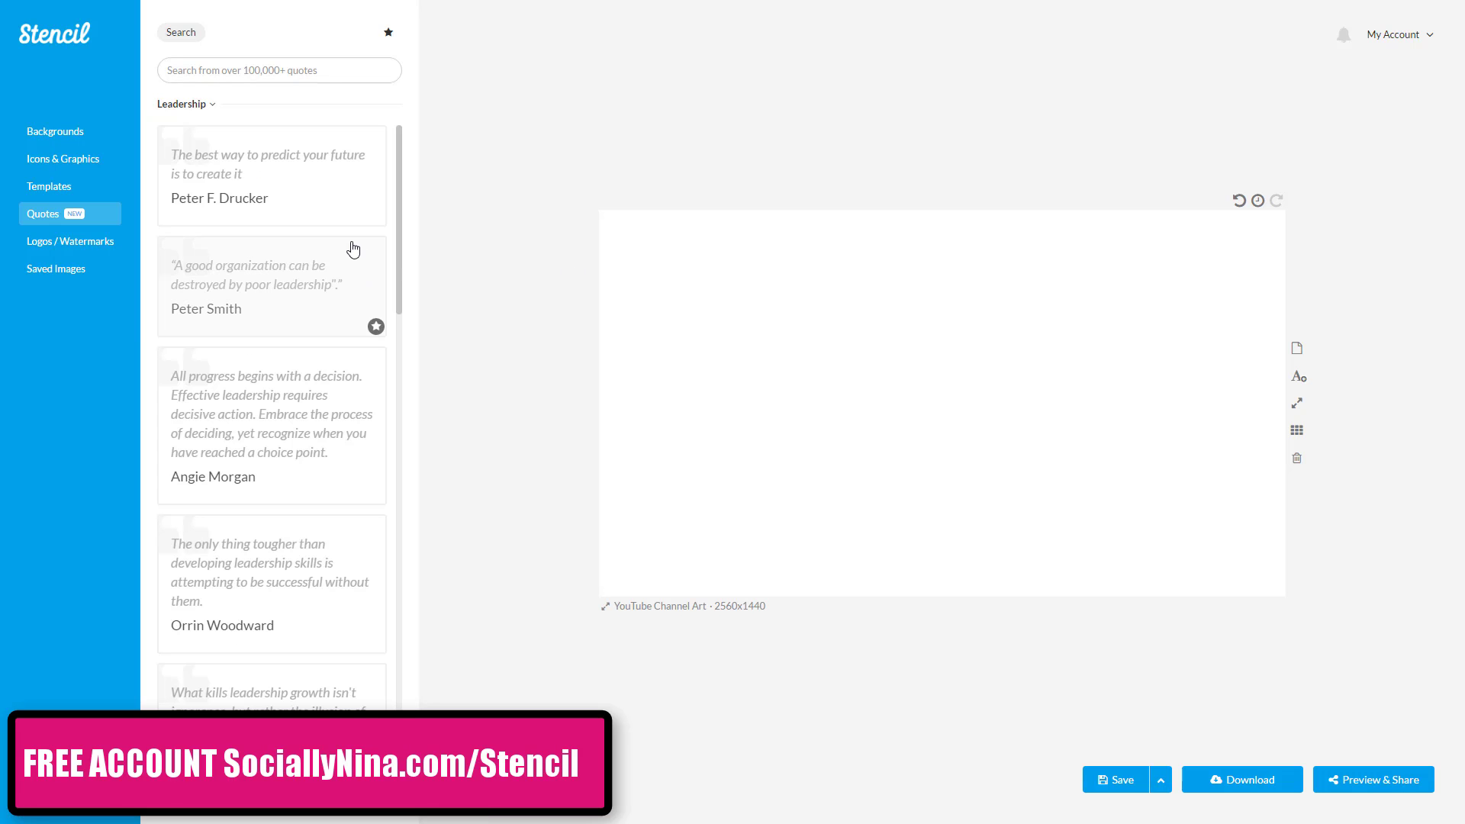
Step: Search the quotes for "maya an", look through the results and clear the search
left_click(289, 70)
type("maya an")
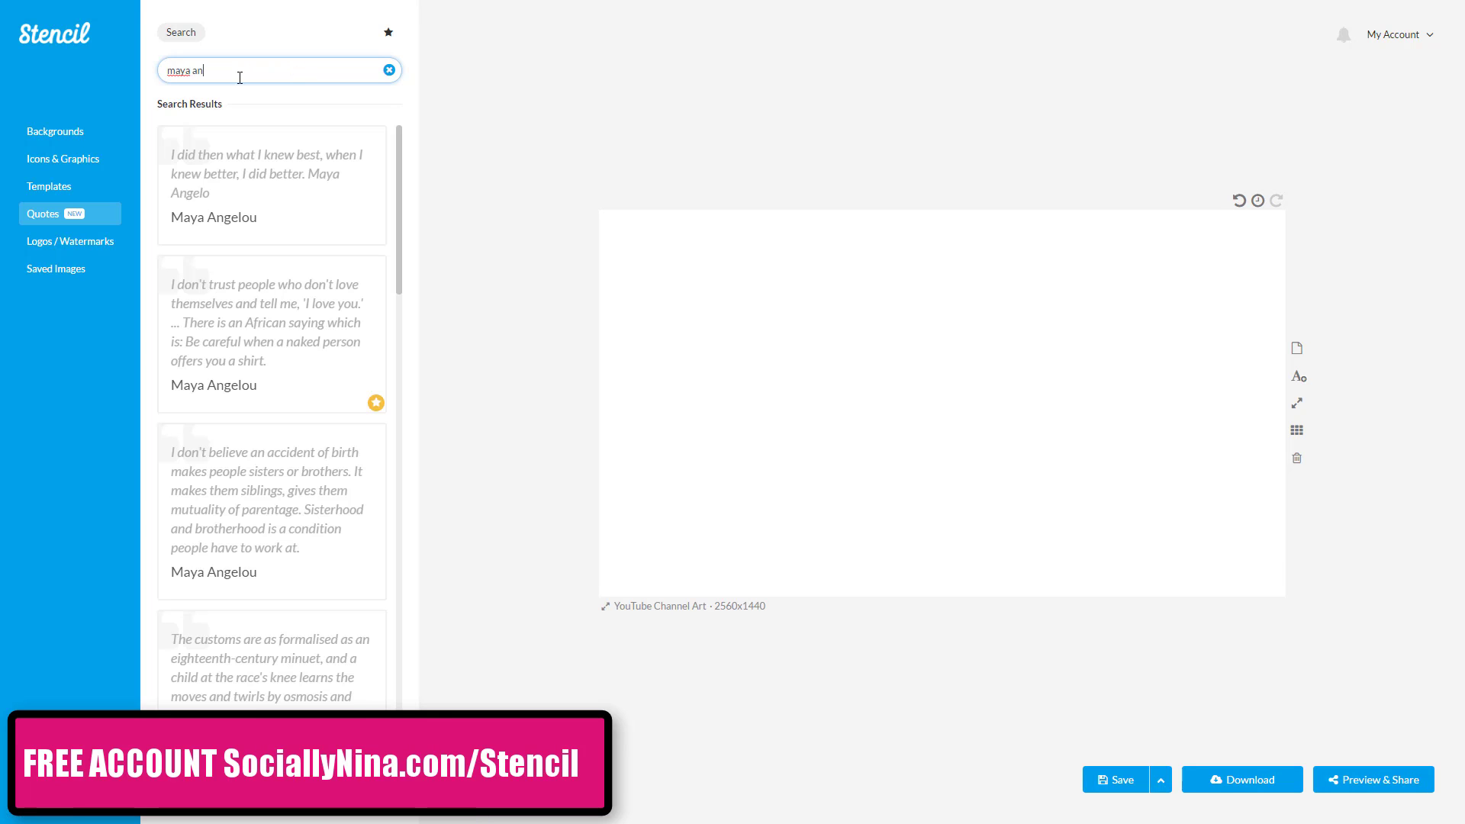
scroll(271, 359, "down", 2)
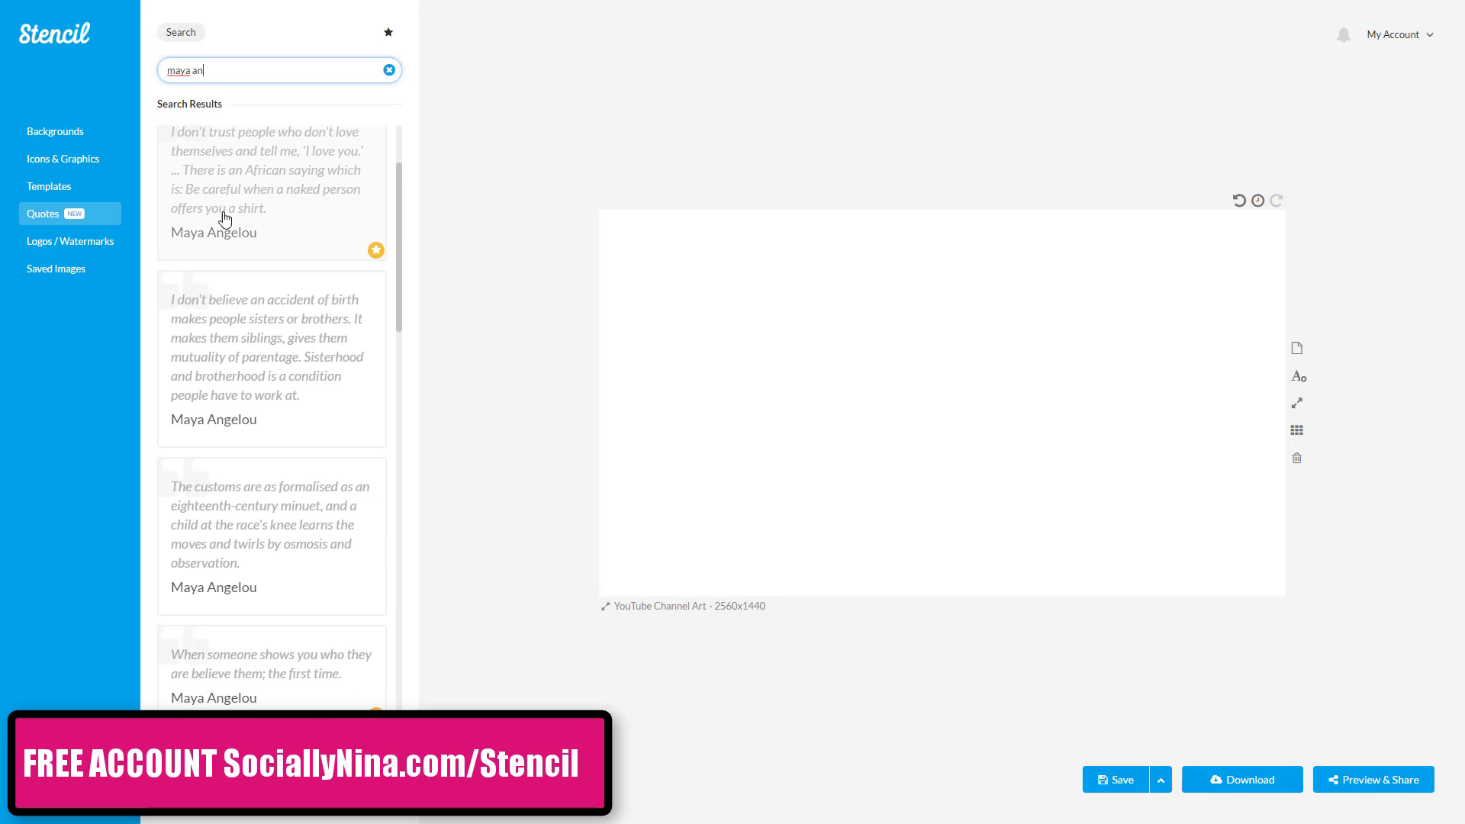
left_click(389, 71)
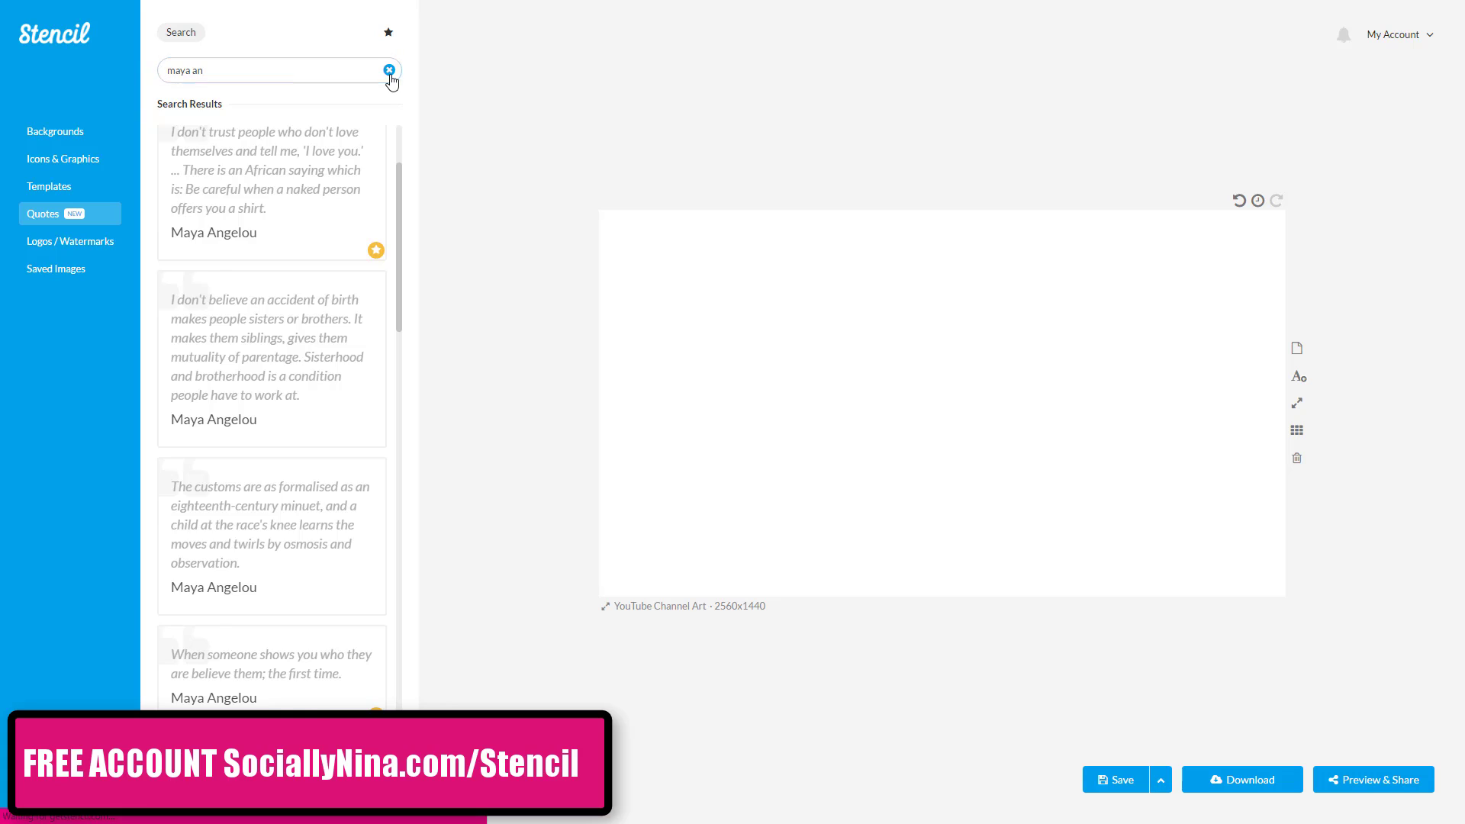
Step: Check the logo and watermark uploads and the saved images
left_click(90, 248)
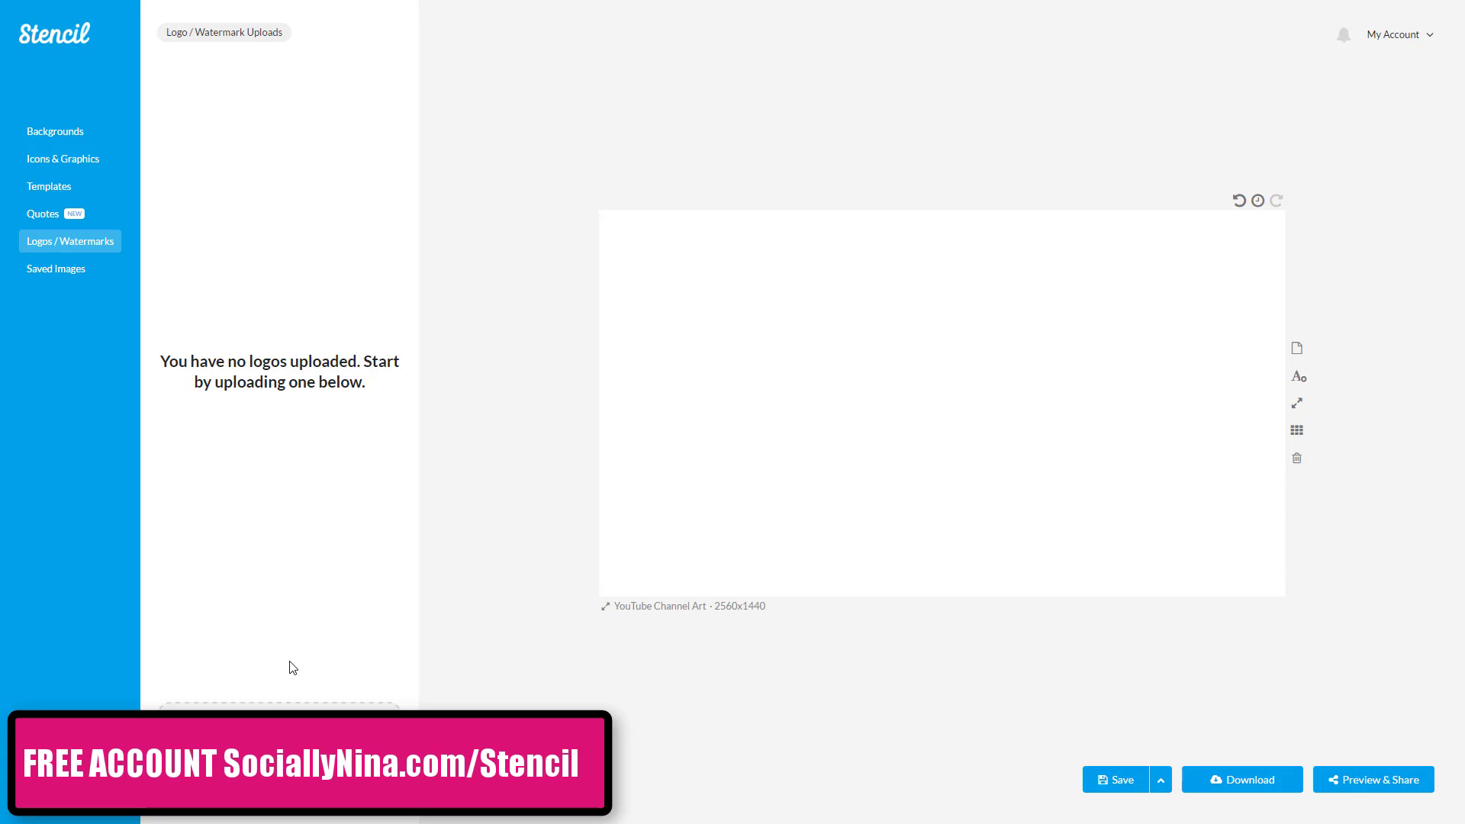
left_click(72, 270)
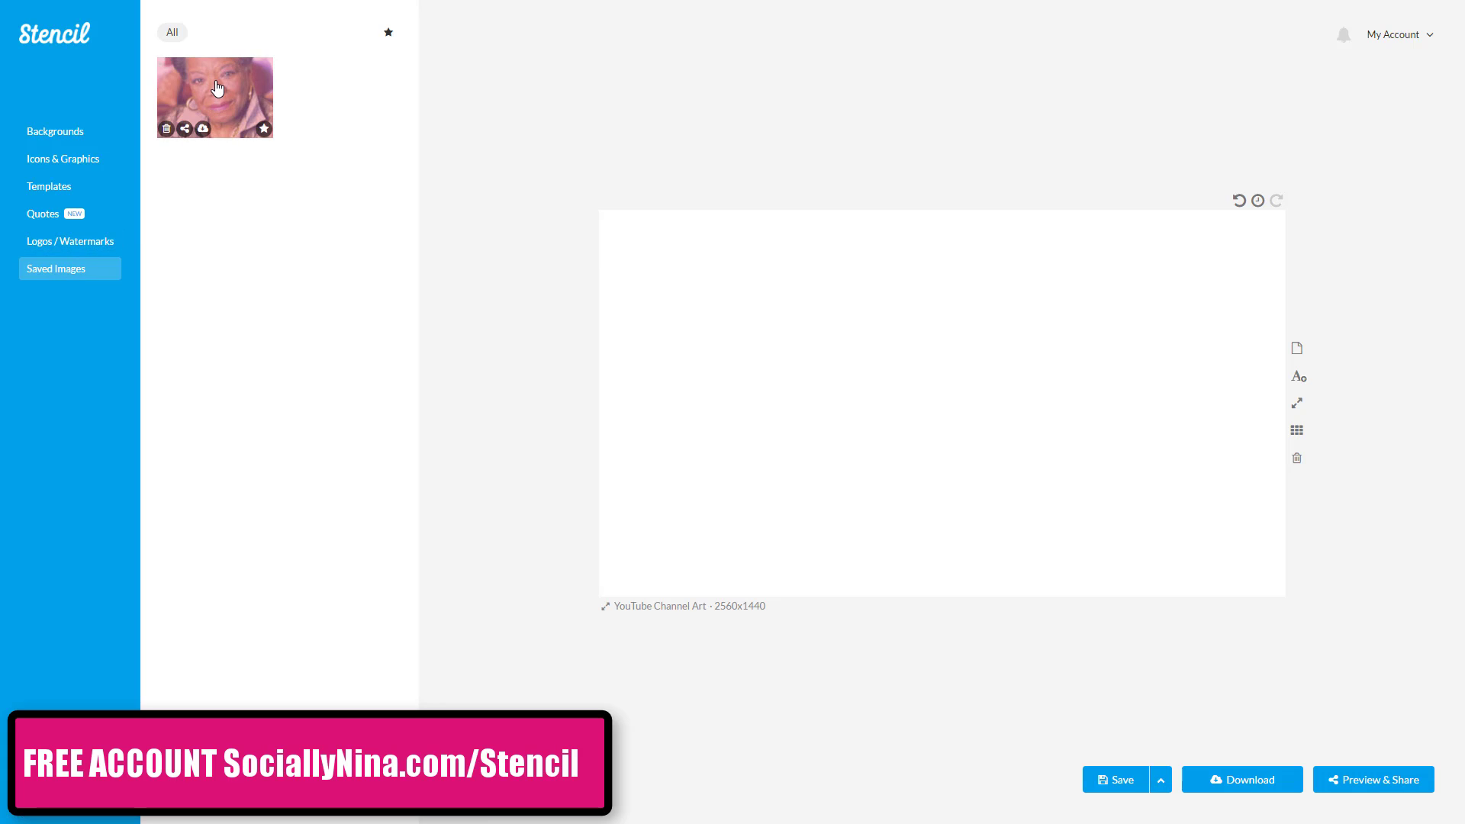
Step: Open the sharing options for the saved portrait quote image and compare its mobile and desktop Twitter previews
left_click(184, 129)
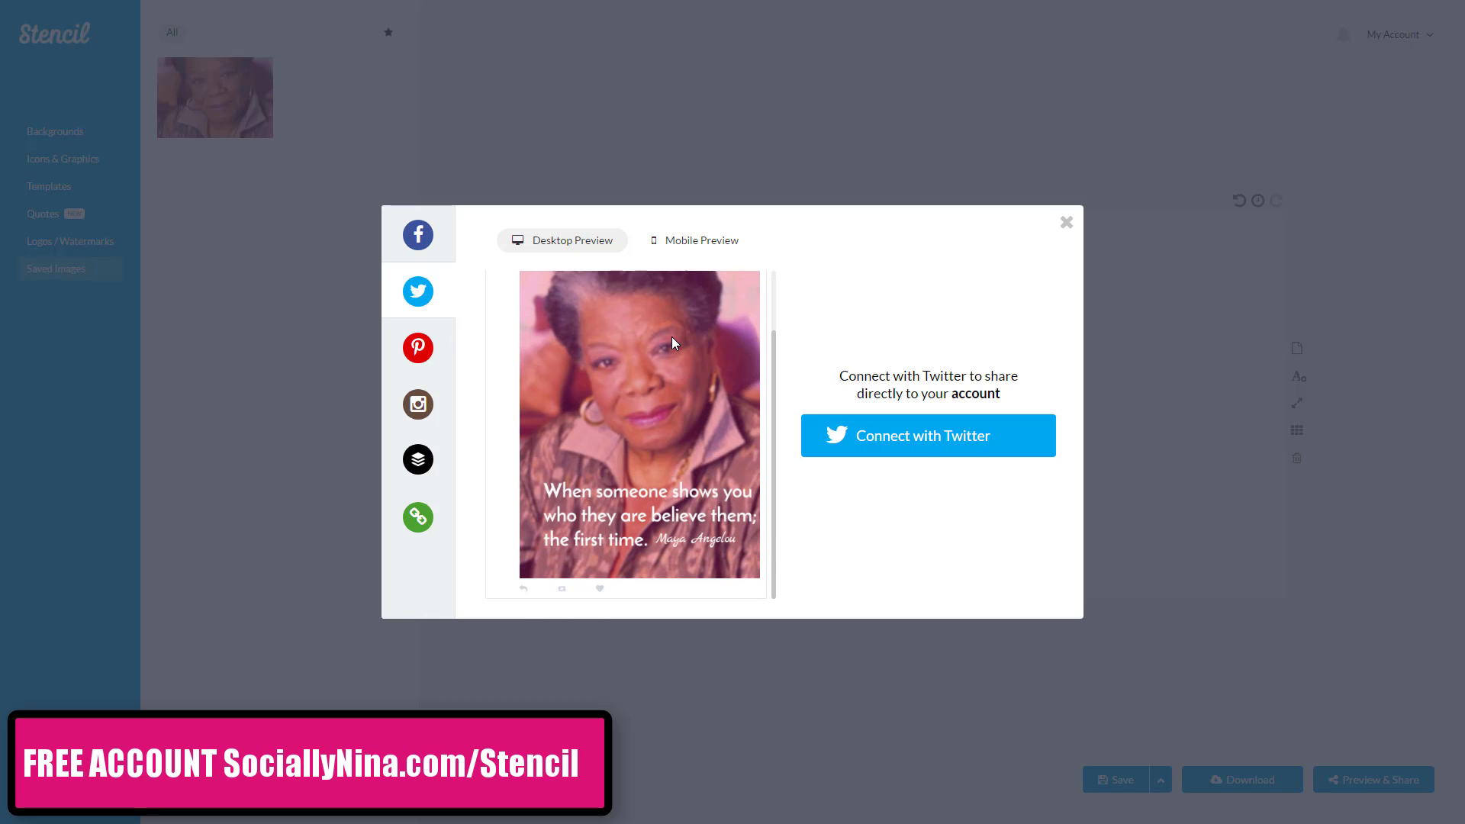
left_click_drag(687, 246, 692, 246)
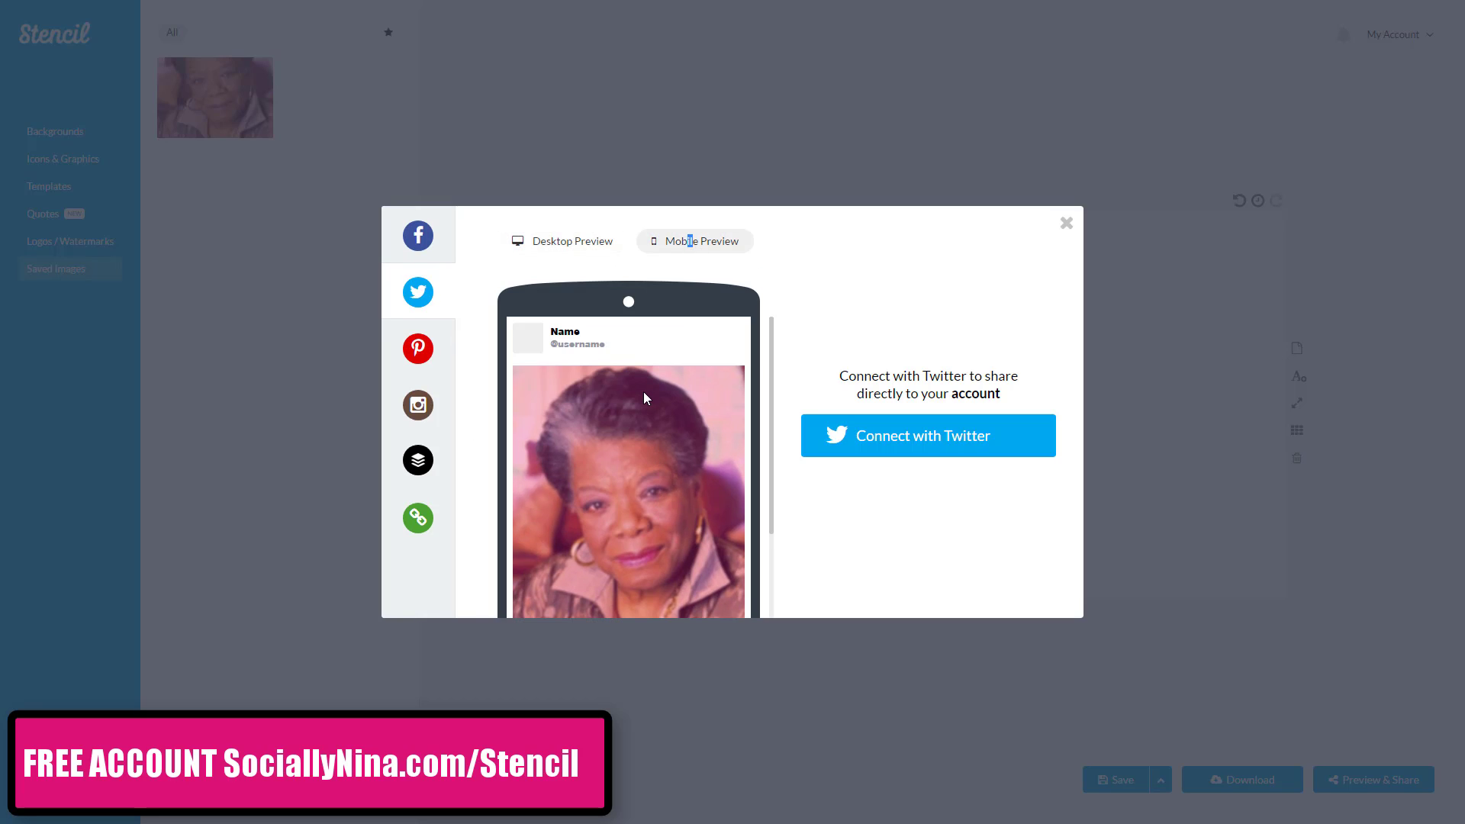
scroll(643, 391, "down", 3)
left_click(584, 250)
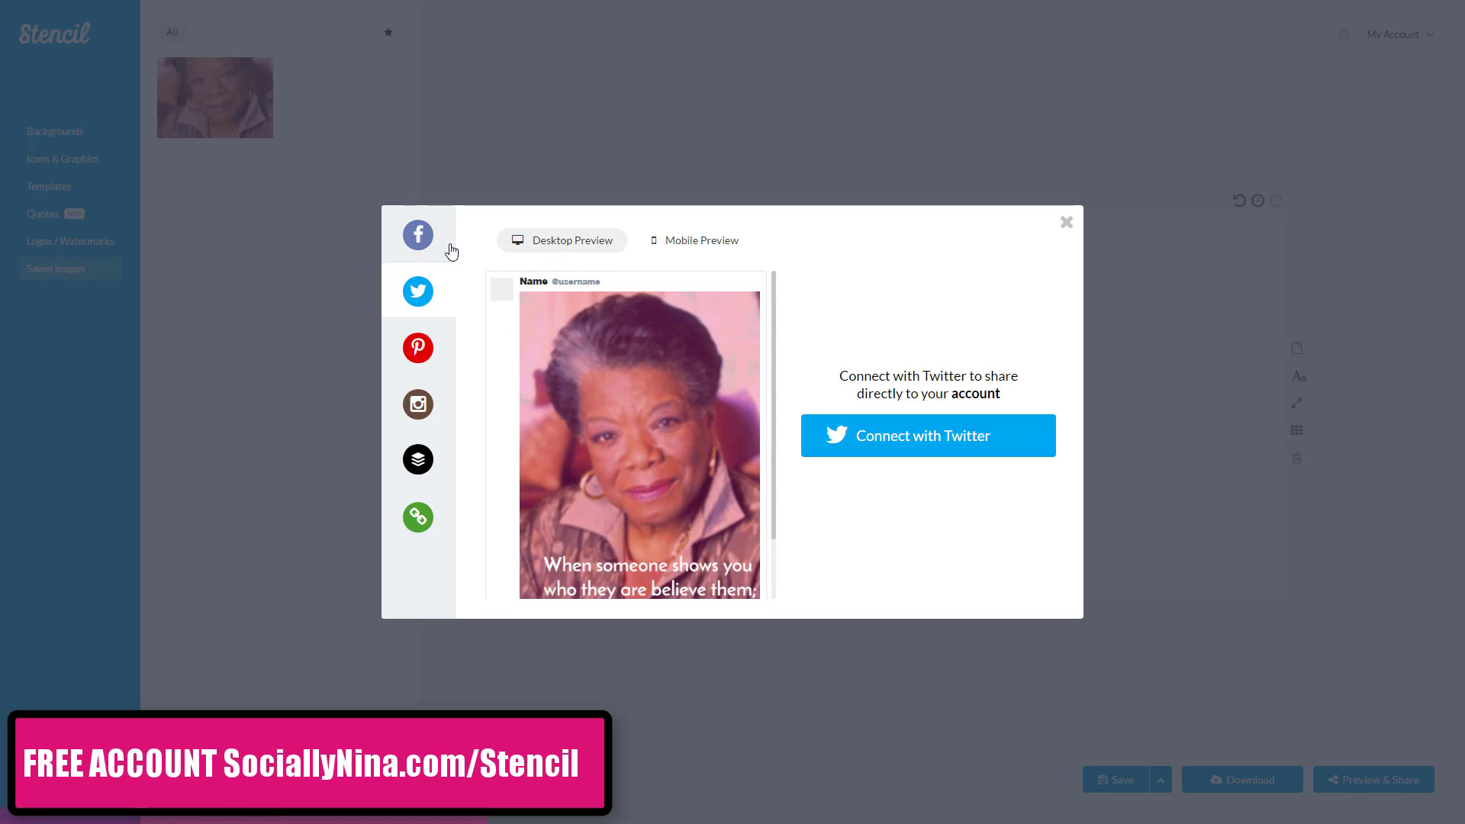
Step: Review the saved image's sharing options for Facebook, Pinterest, Instagram, Buffer and a direct link
left_click(420, 242)
left_click(418, 338)
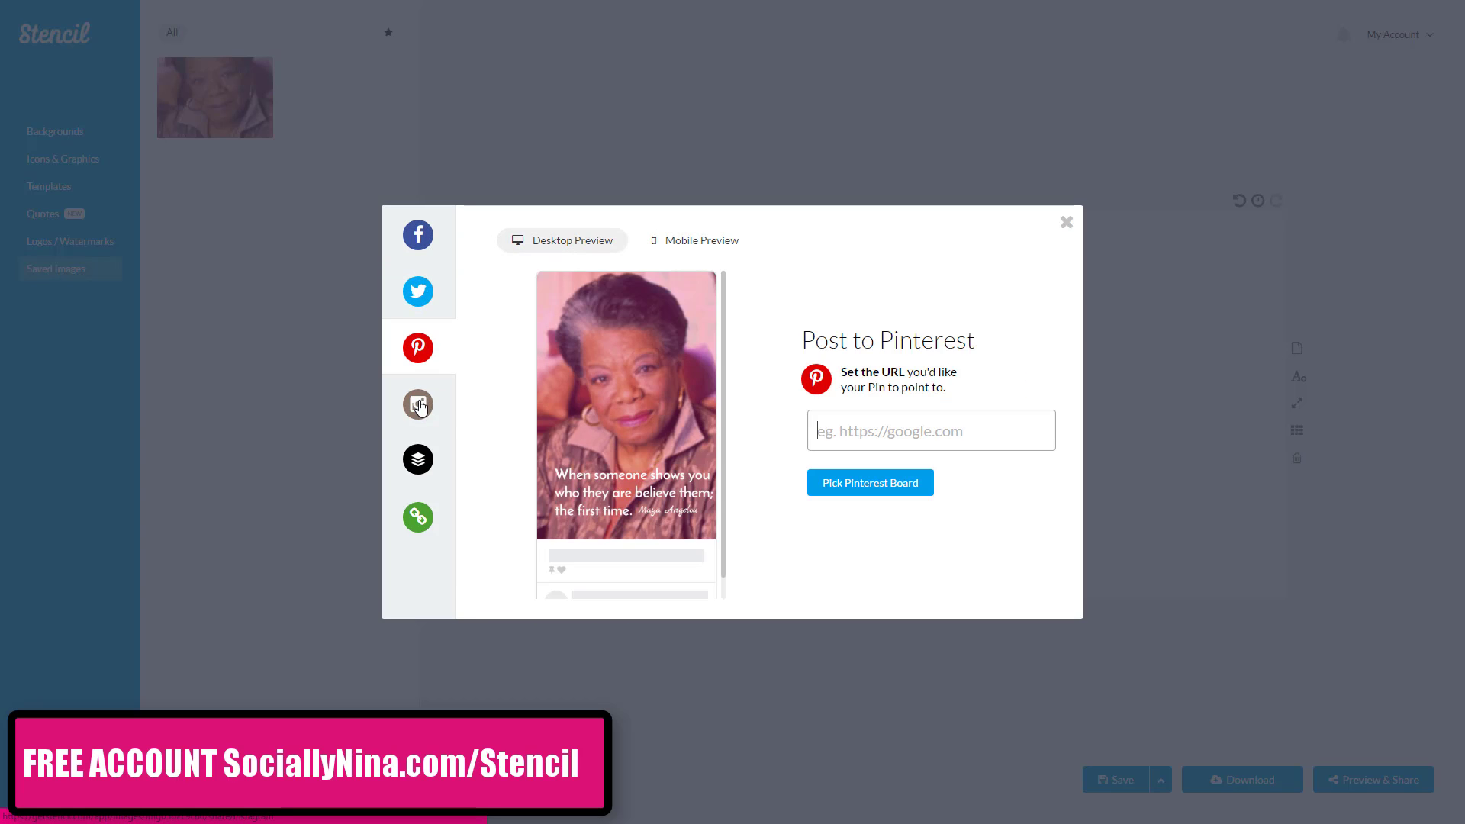
left_click(419, 404)
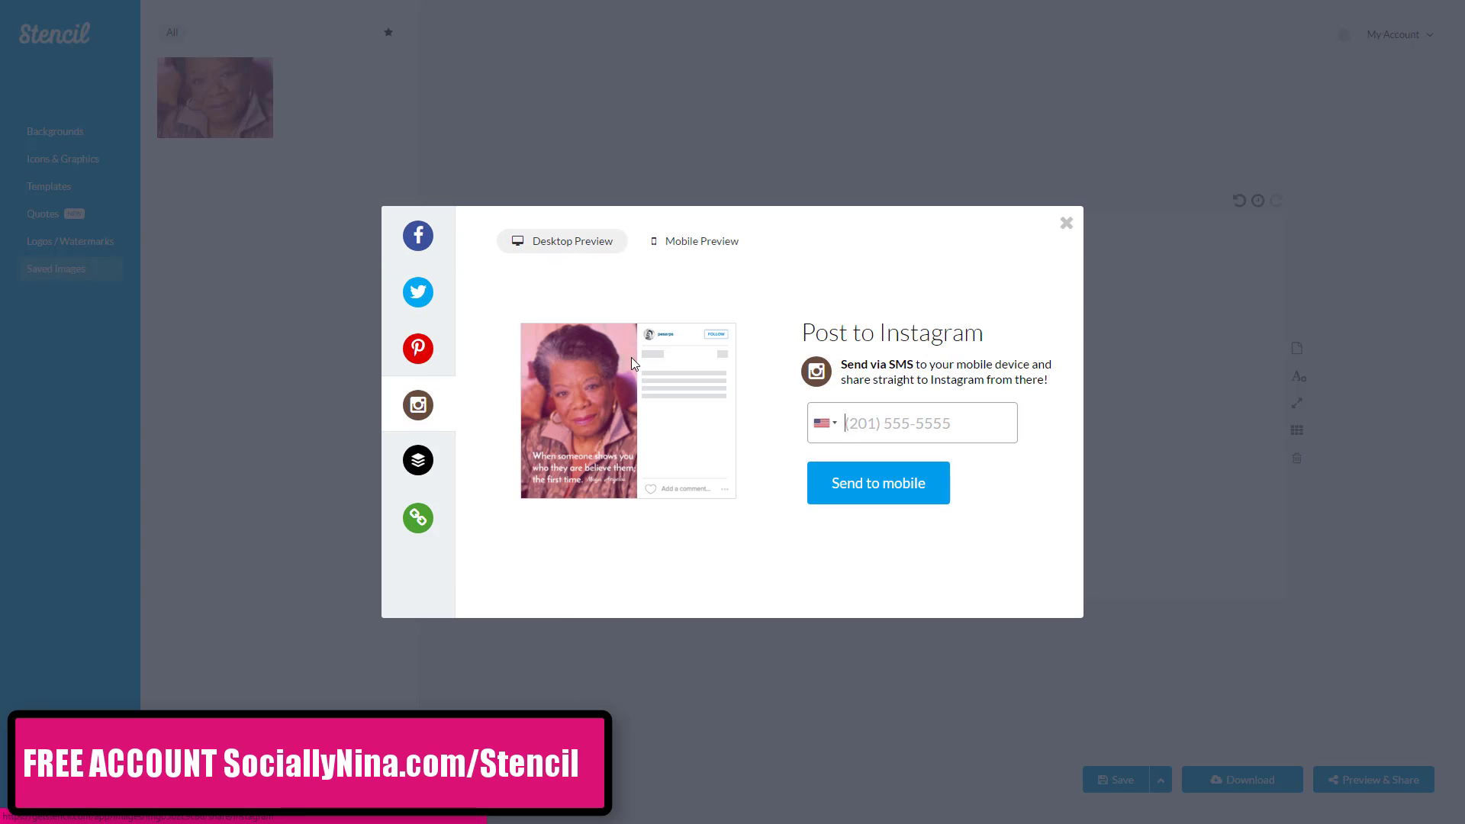
left_click(419, 464)
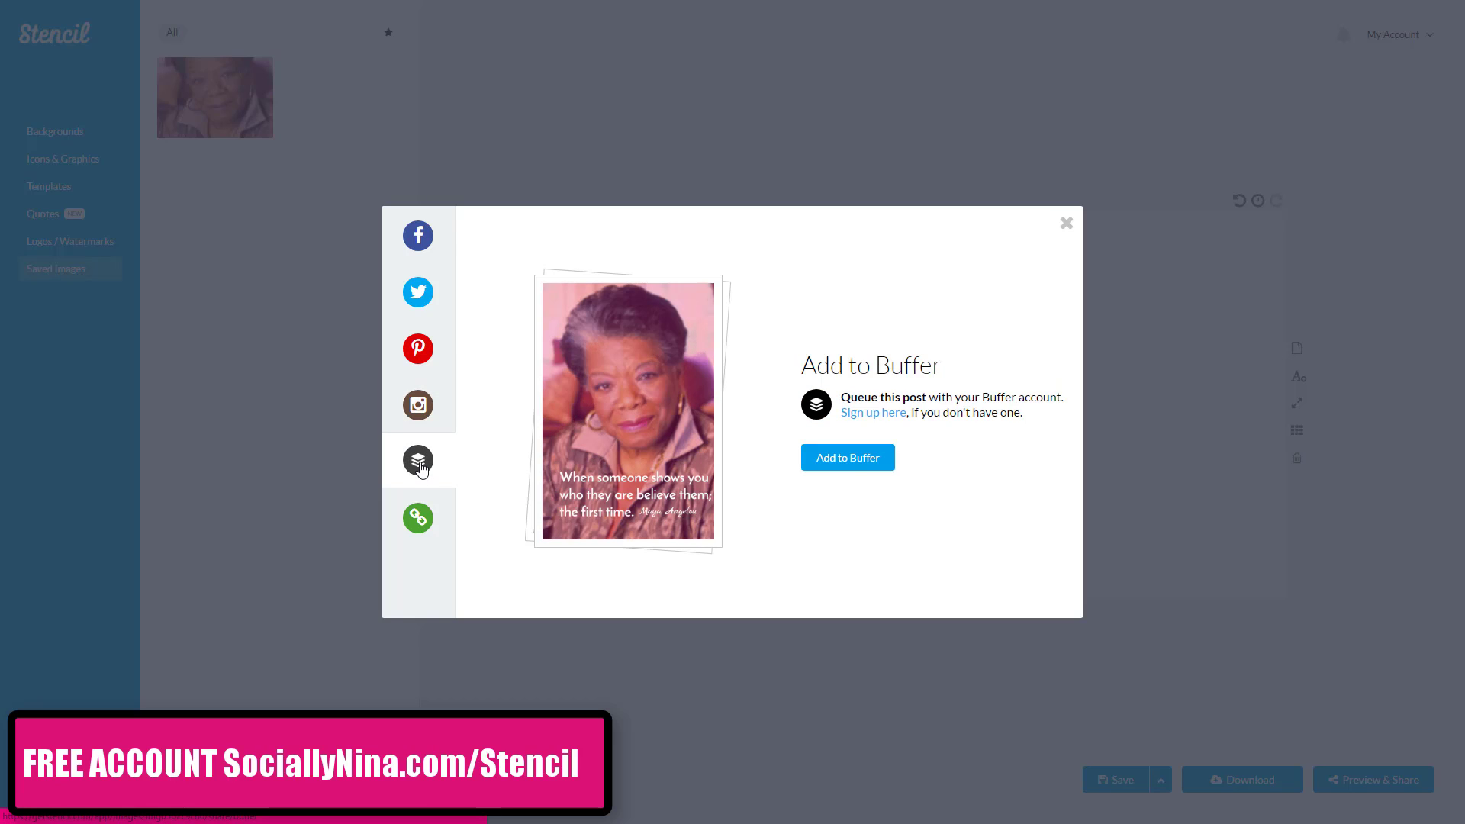
left_click(418, 518)
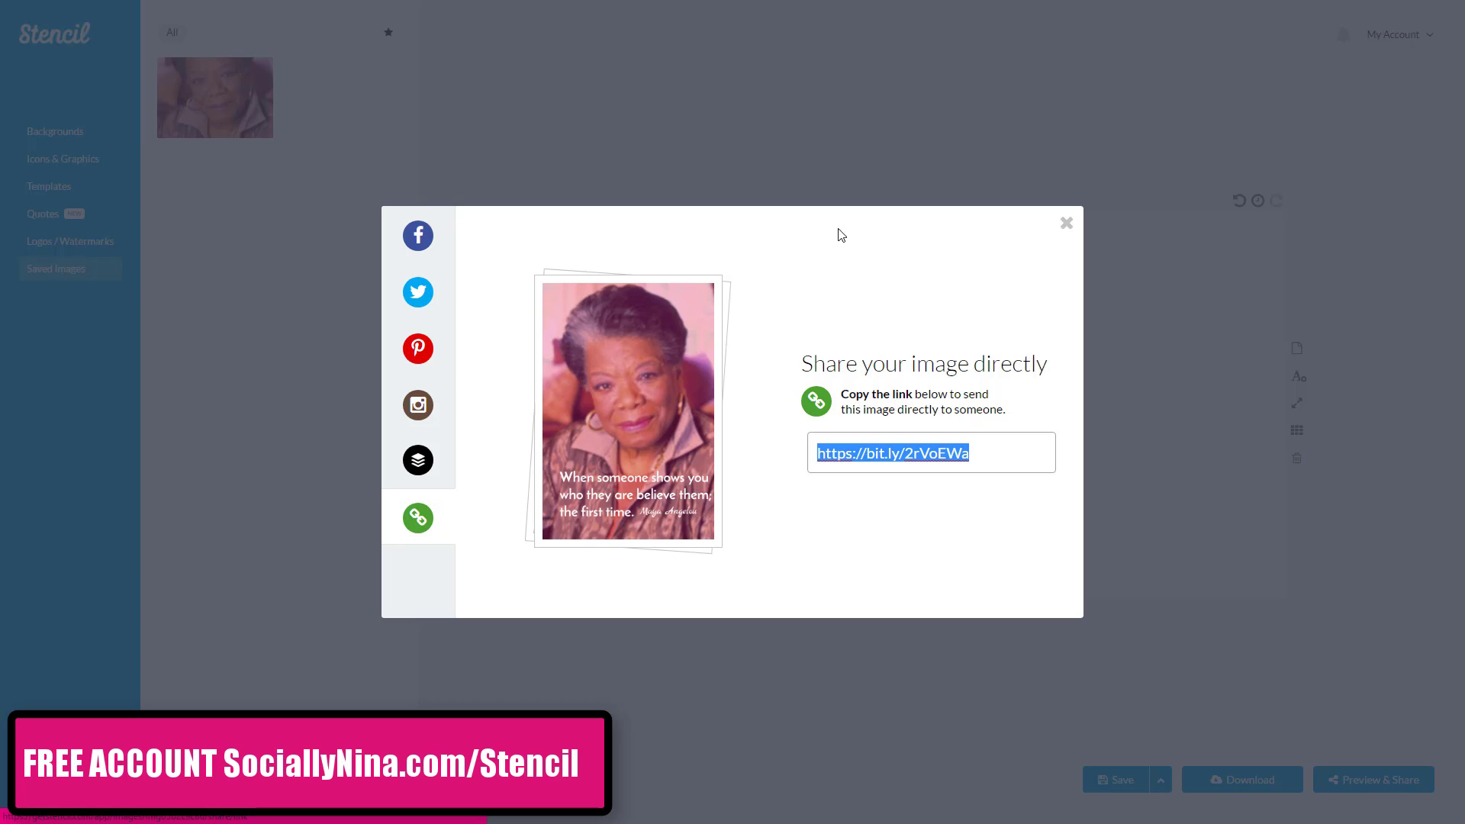
Step: Close the sharing options, look over the help videos, and open the Welcome Tour and skip it
left_click(1066, 223)
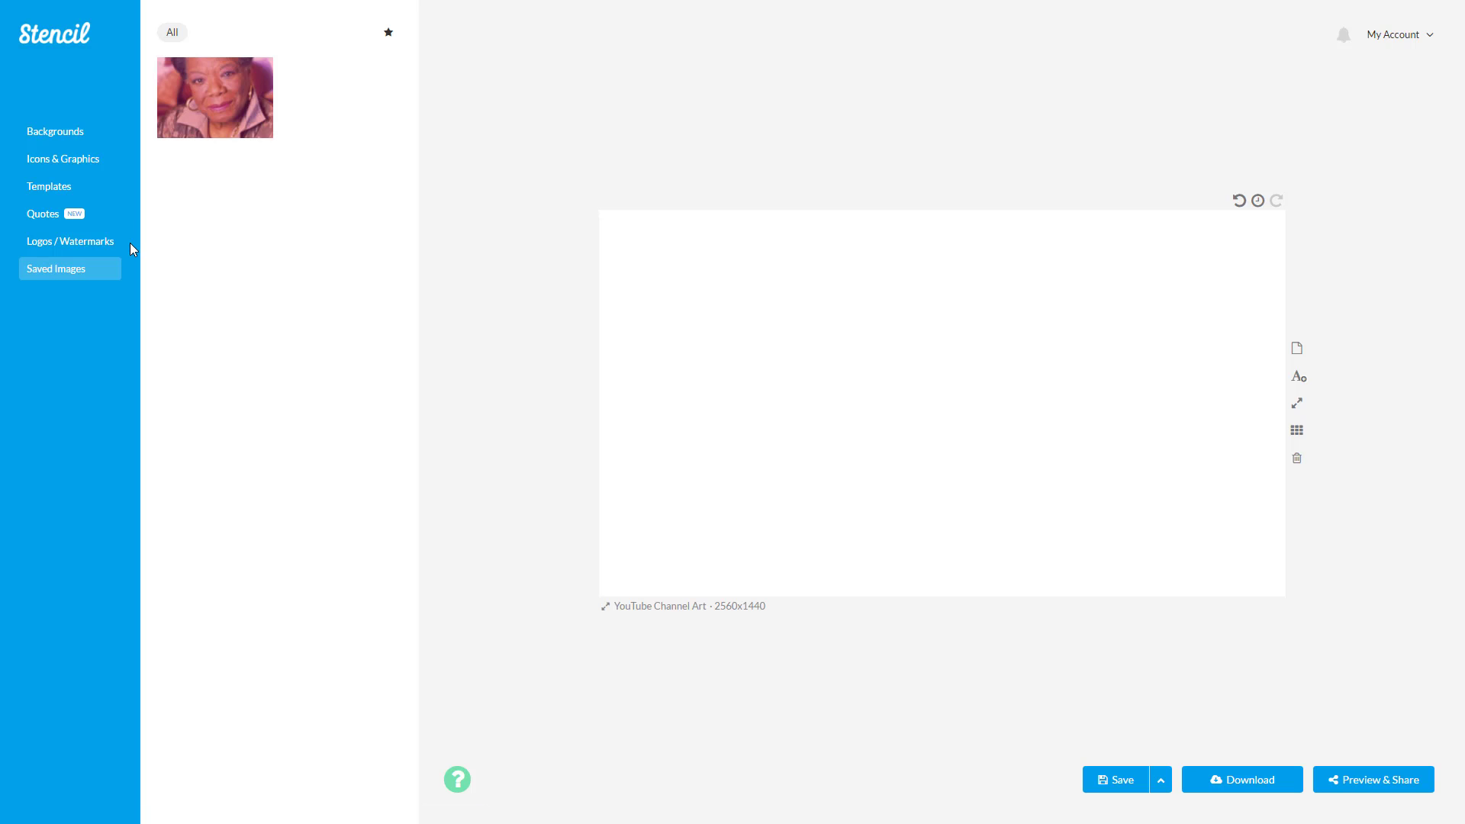
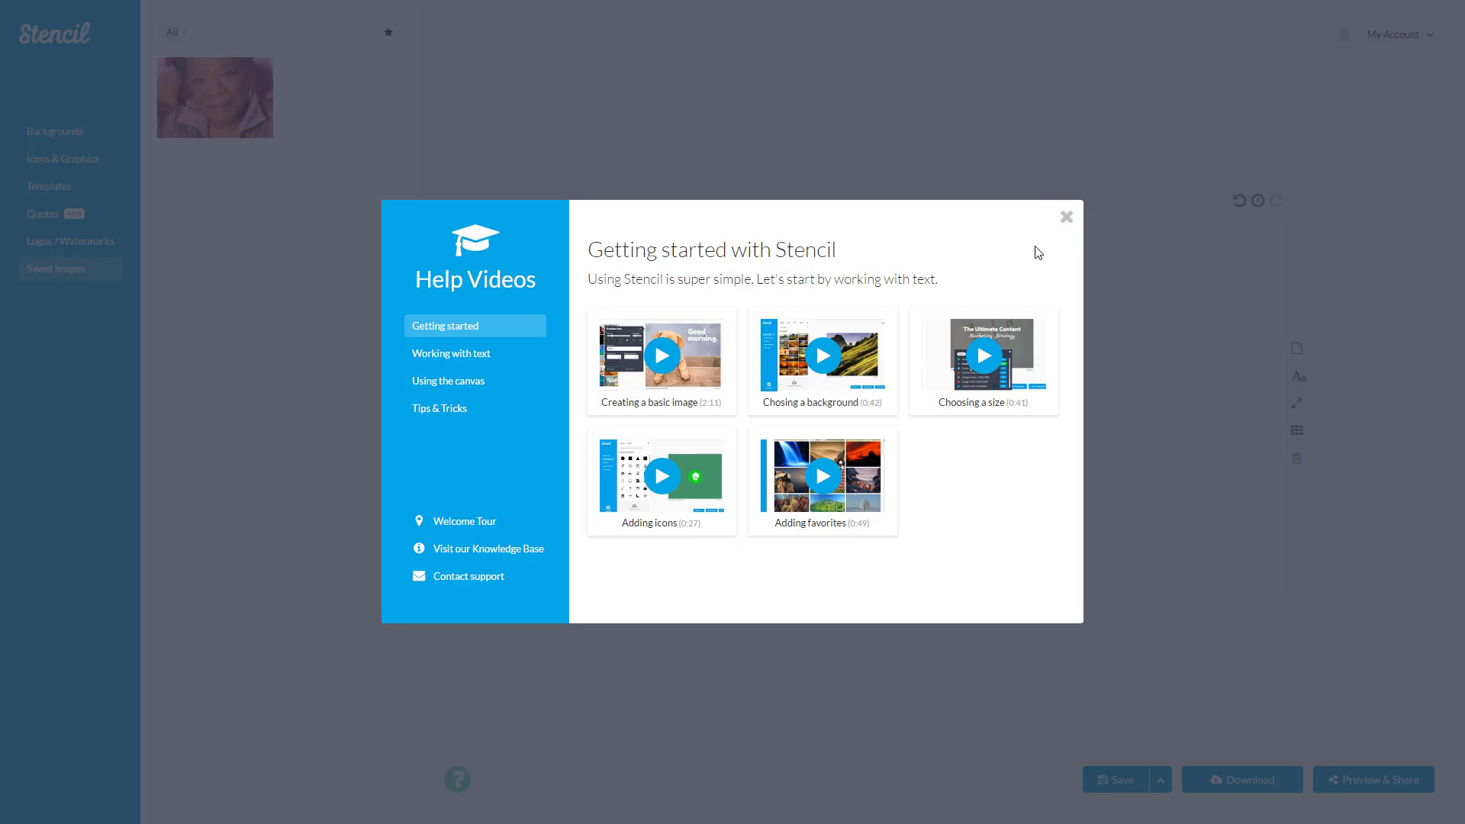
left_click(477, 525)
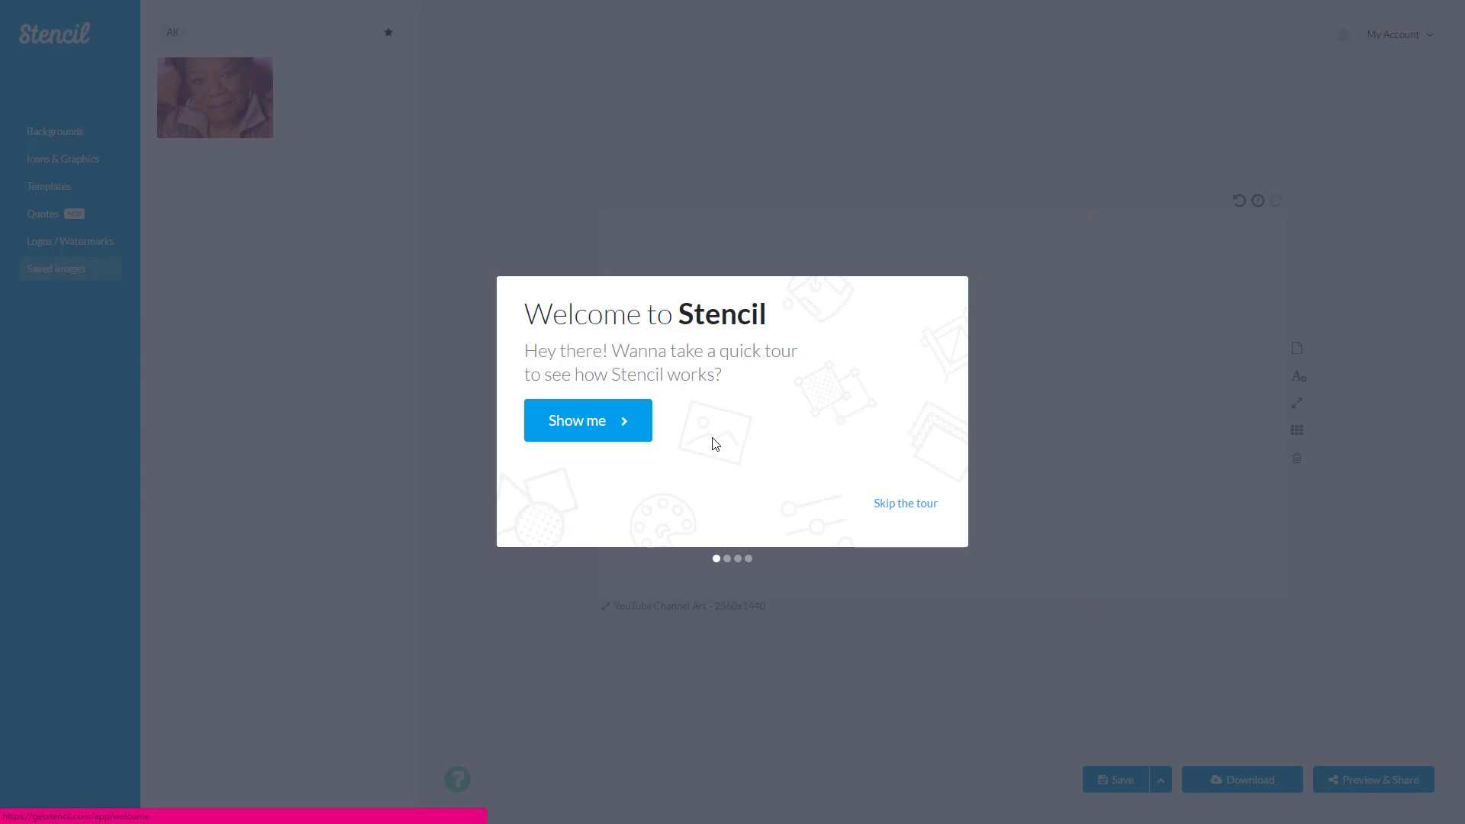
left_click(919, 503)
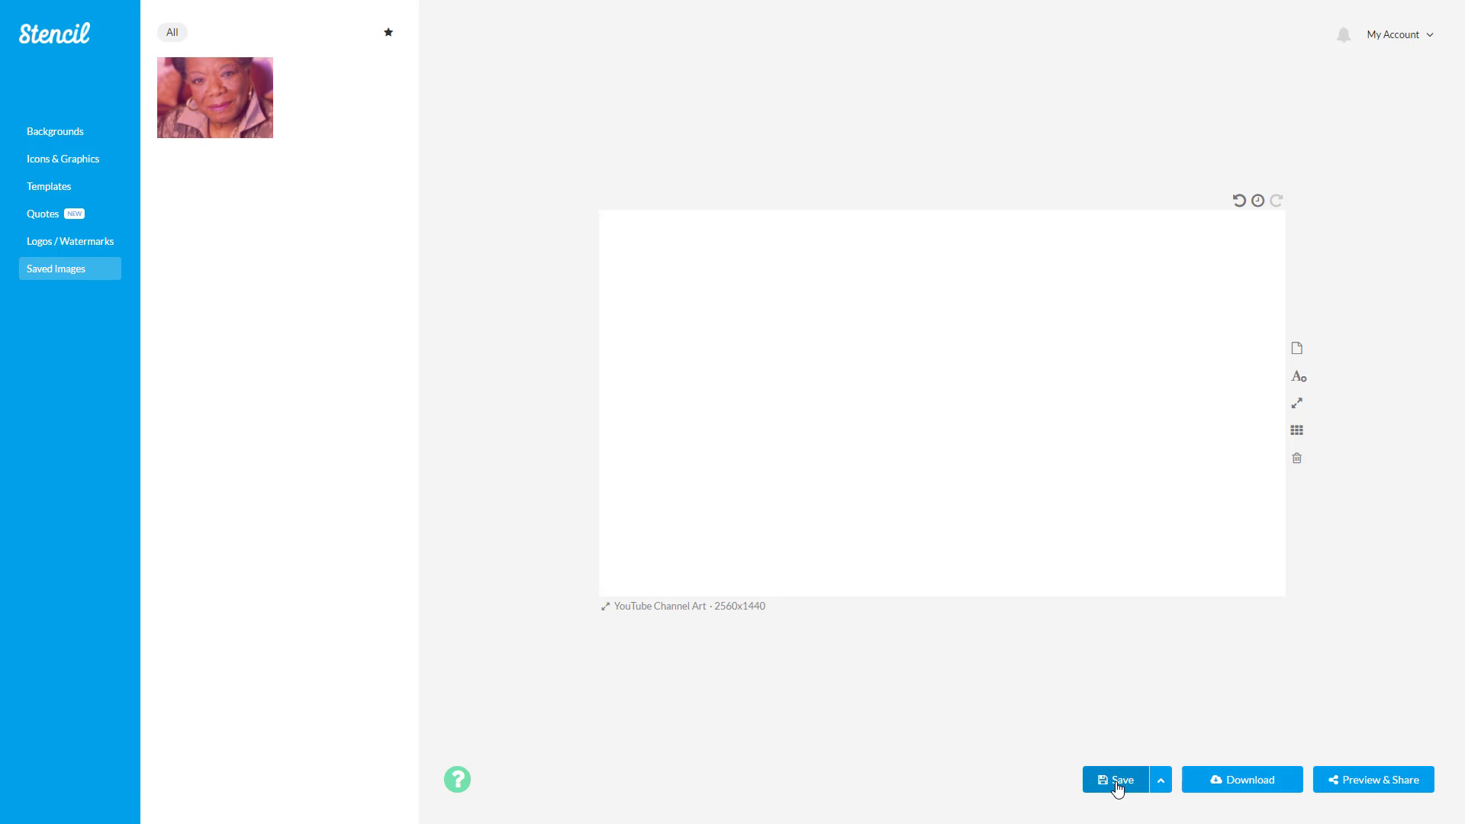
Step: Check the Save as Template option and the direct-link sharing preview for the blank YouTube Channel Art canvas
left_click(1161, 782)
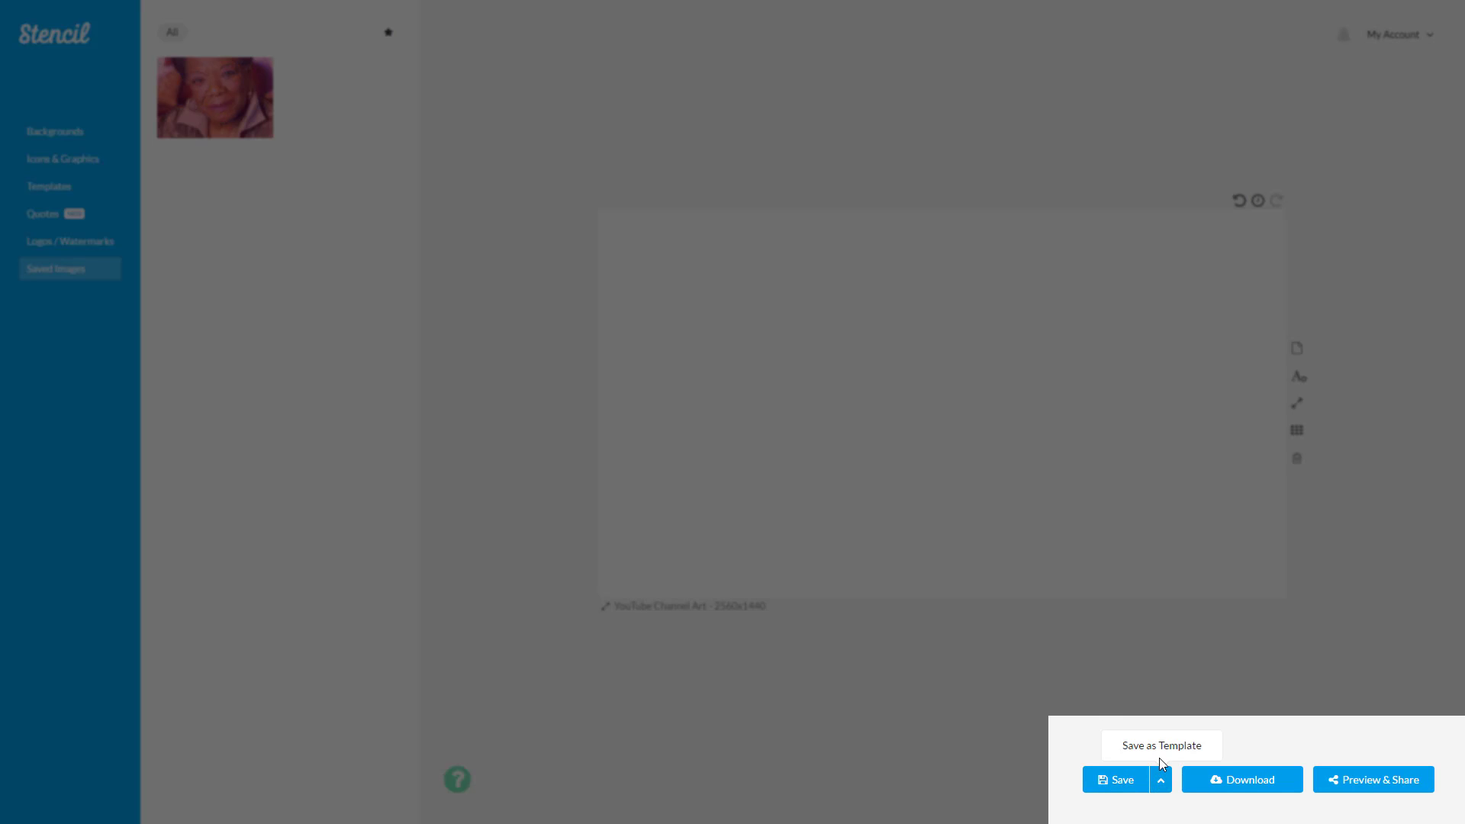
left_click(1122, 780)
mouse_move(242, 149)
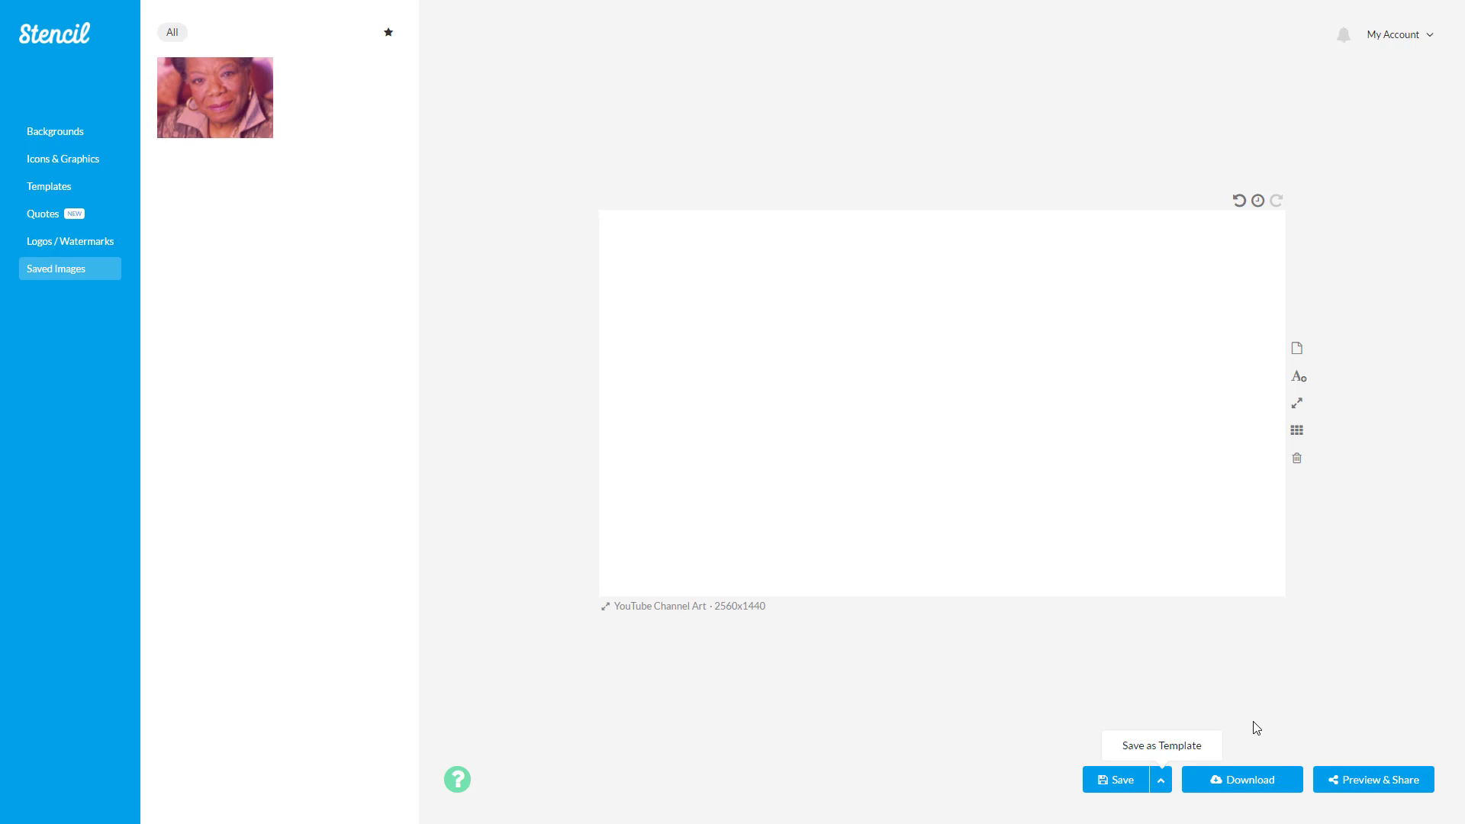
left_click(1390, 786)
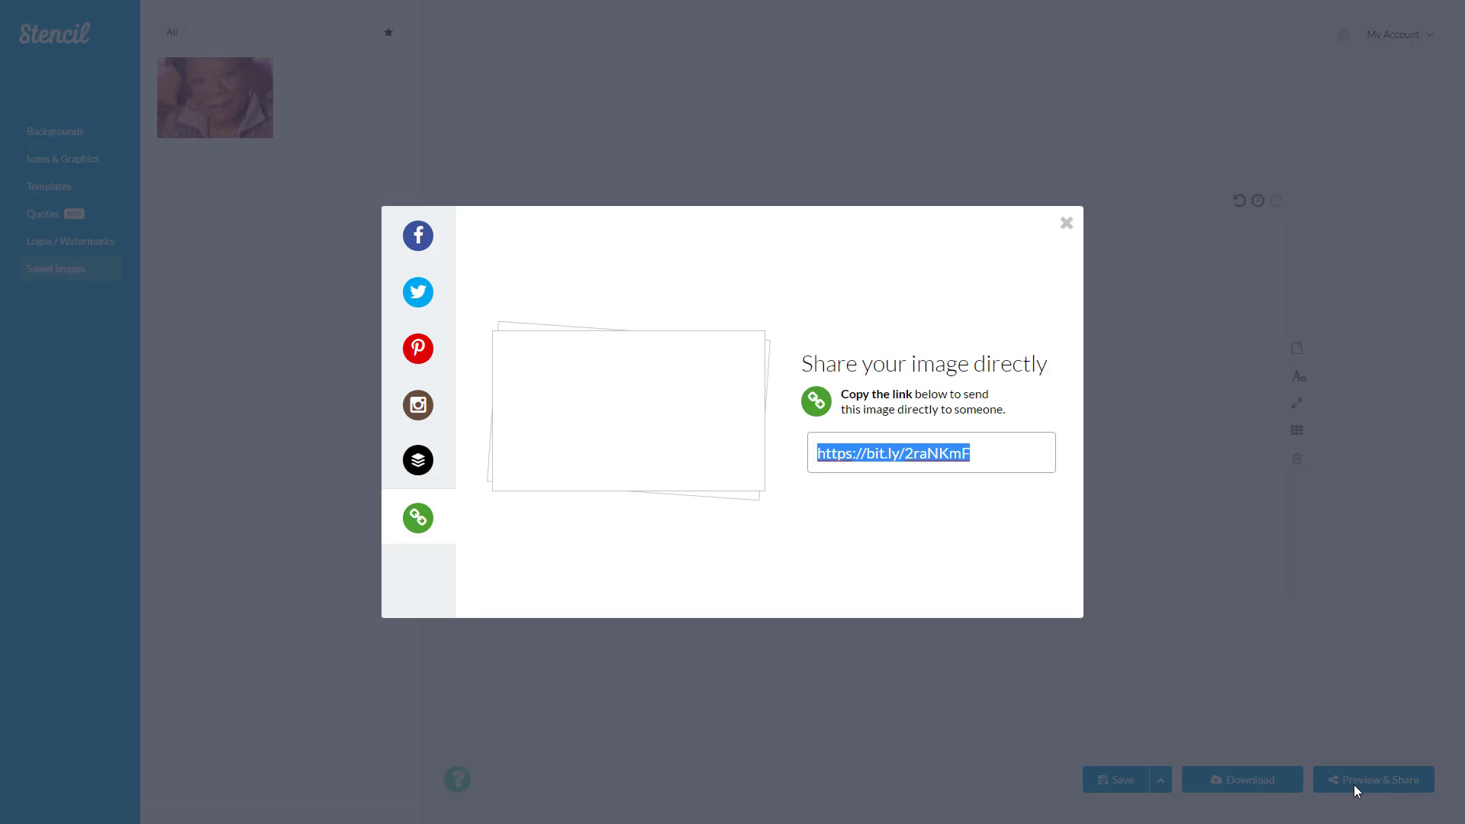
left_click(1066, 224)
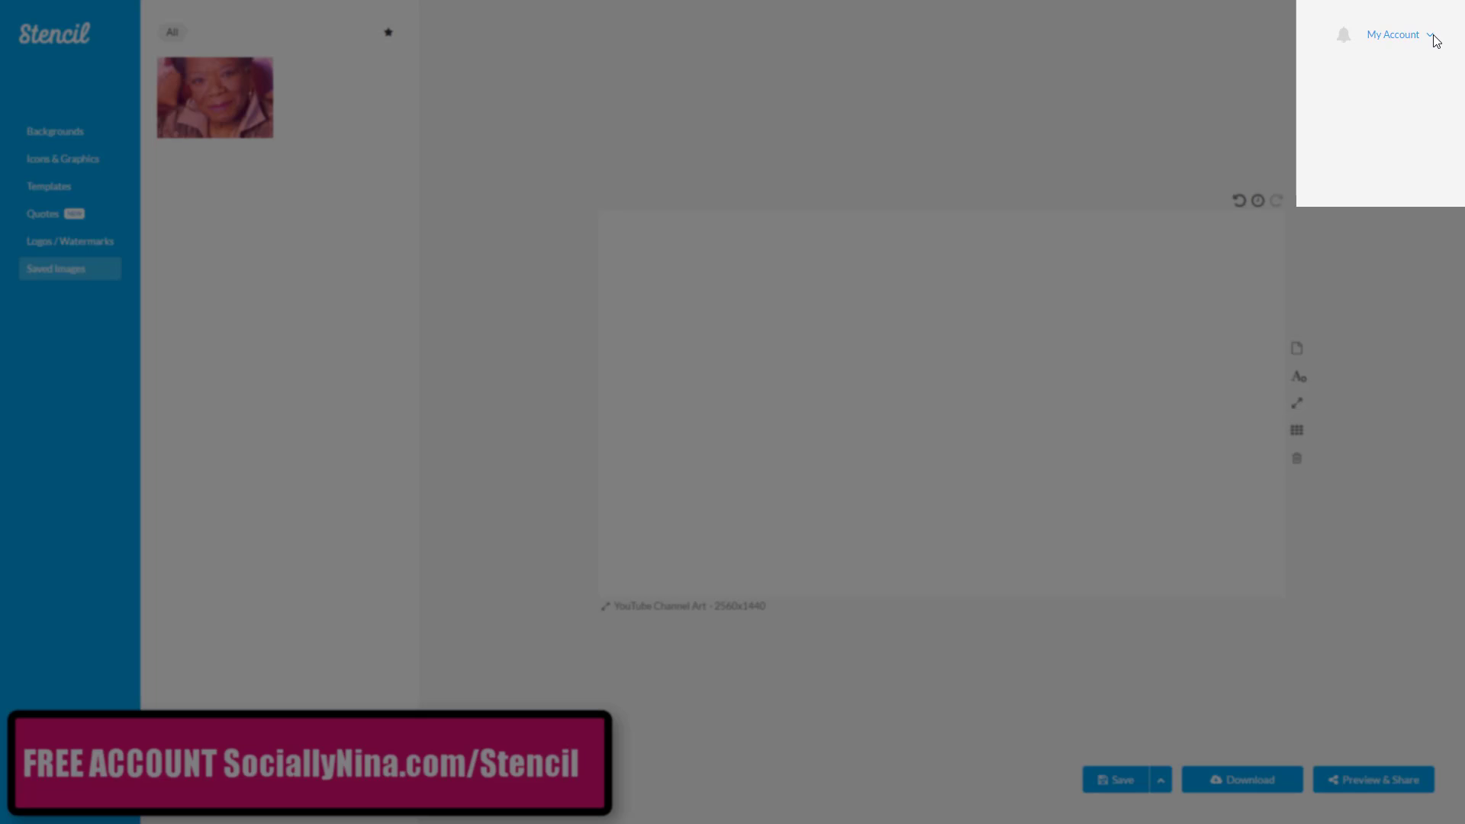
Step: Browse the Google Fonts available for import, try to add one to My Fonts, and reload the editor
left_click(1430, 35)
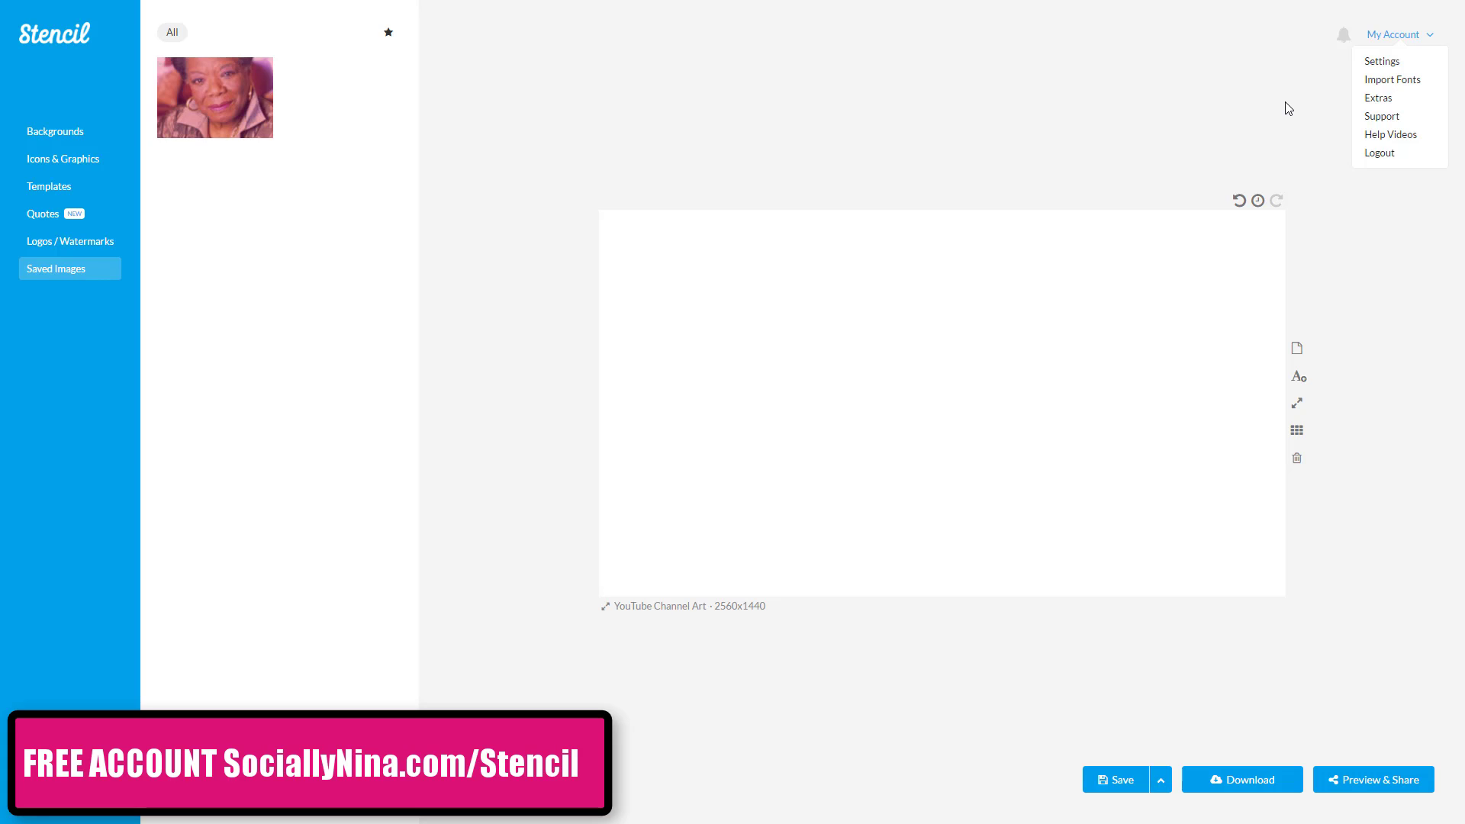
left_click(1367, 83)
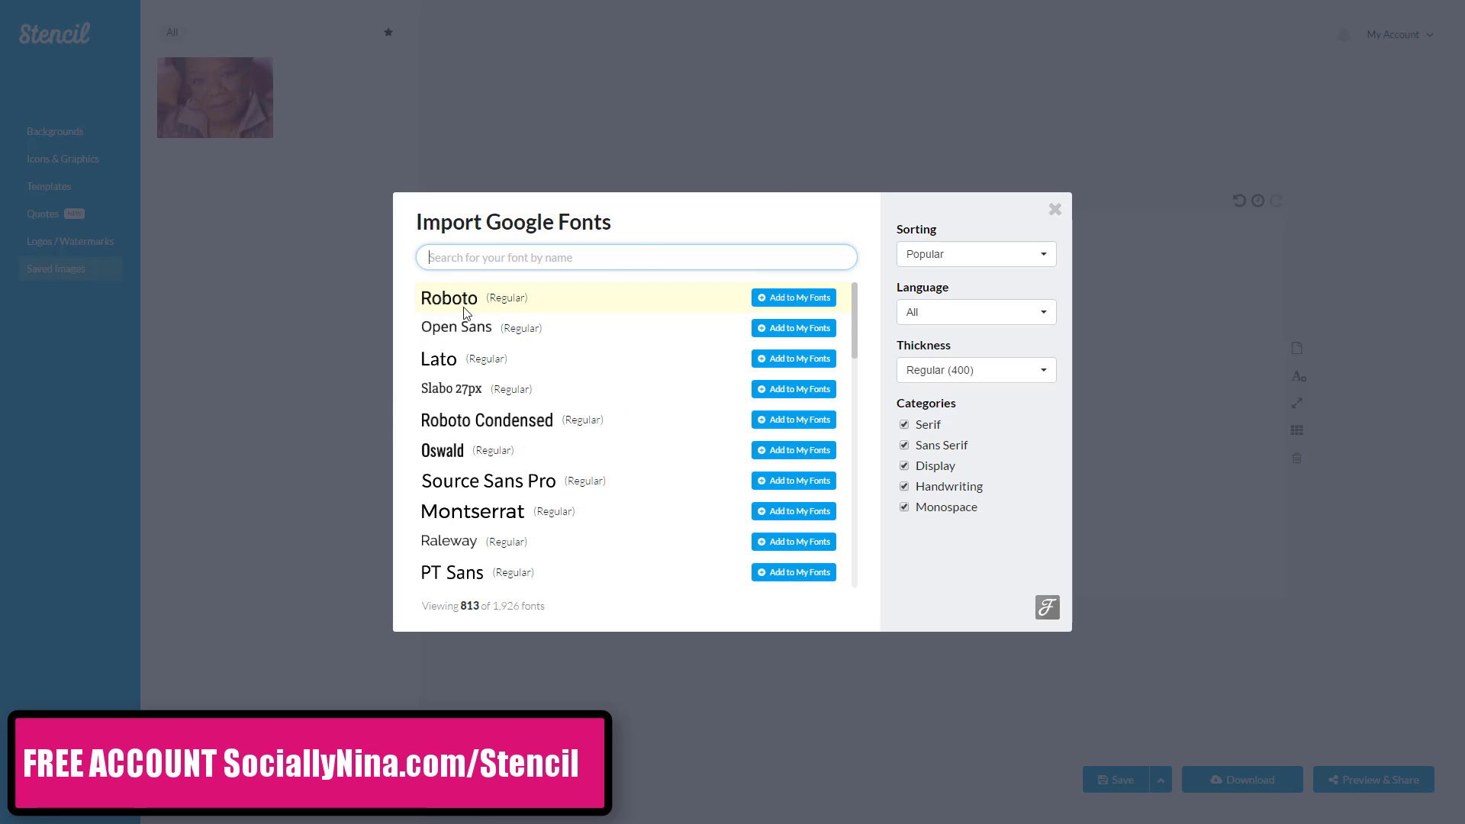
scroll(606, 409, "down", 15)
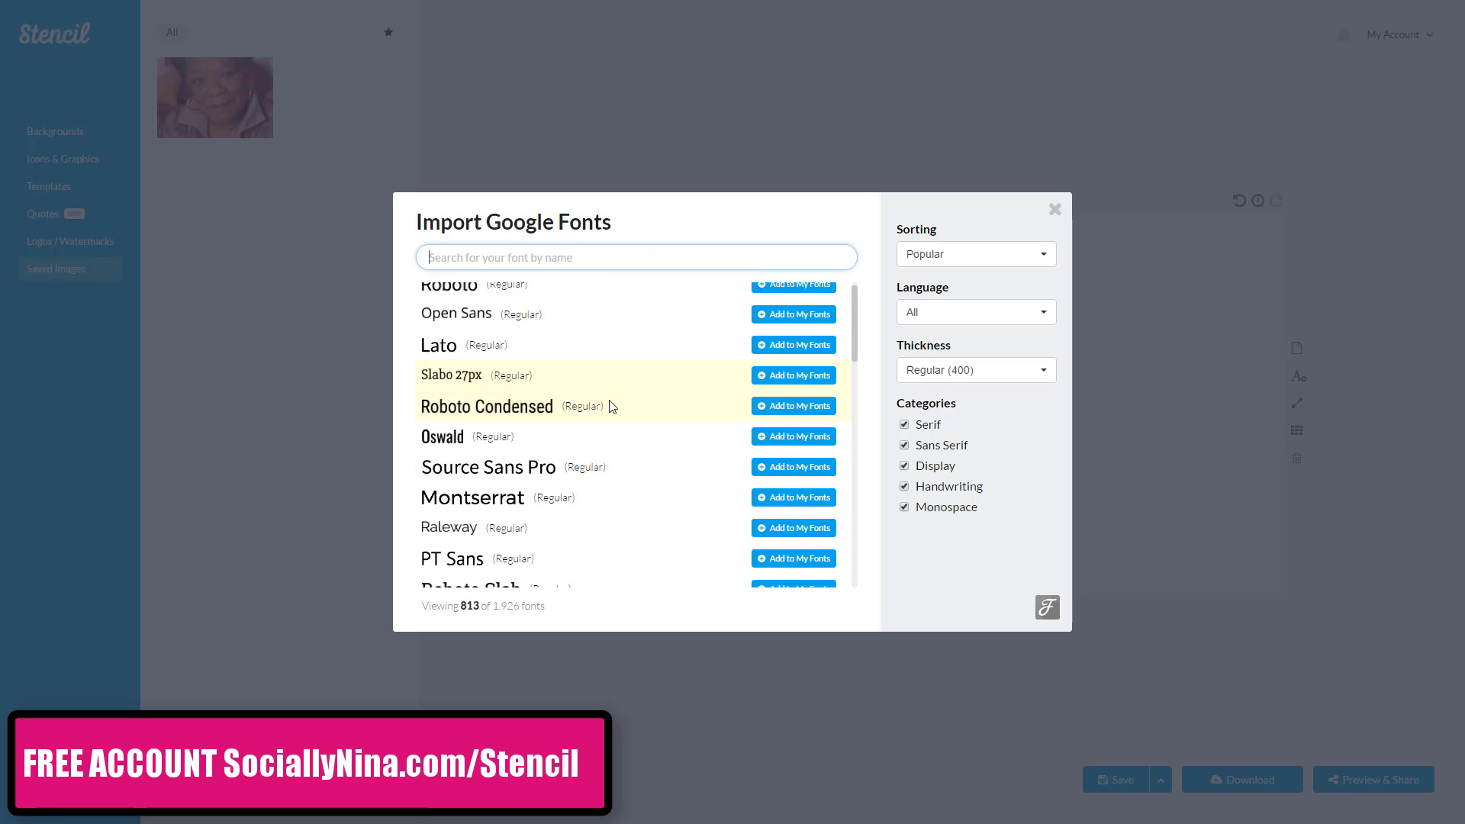
scroll(611, 410, "down", 5)
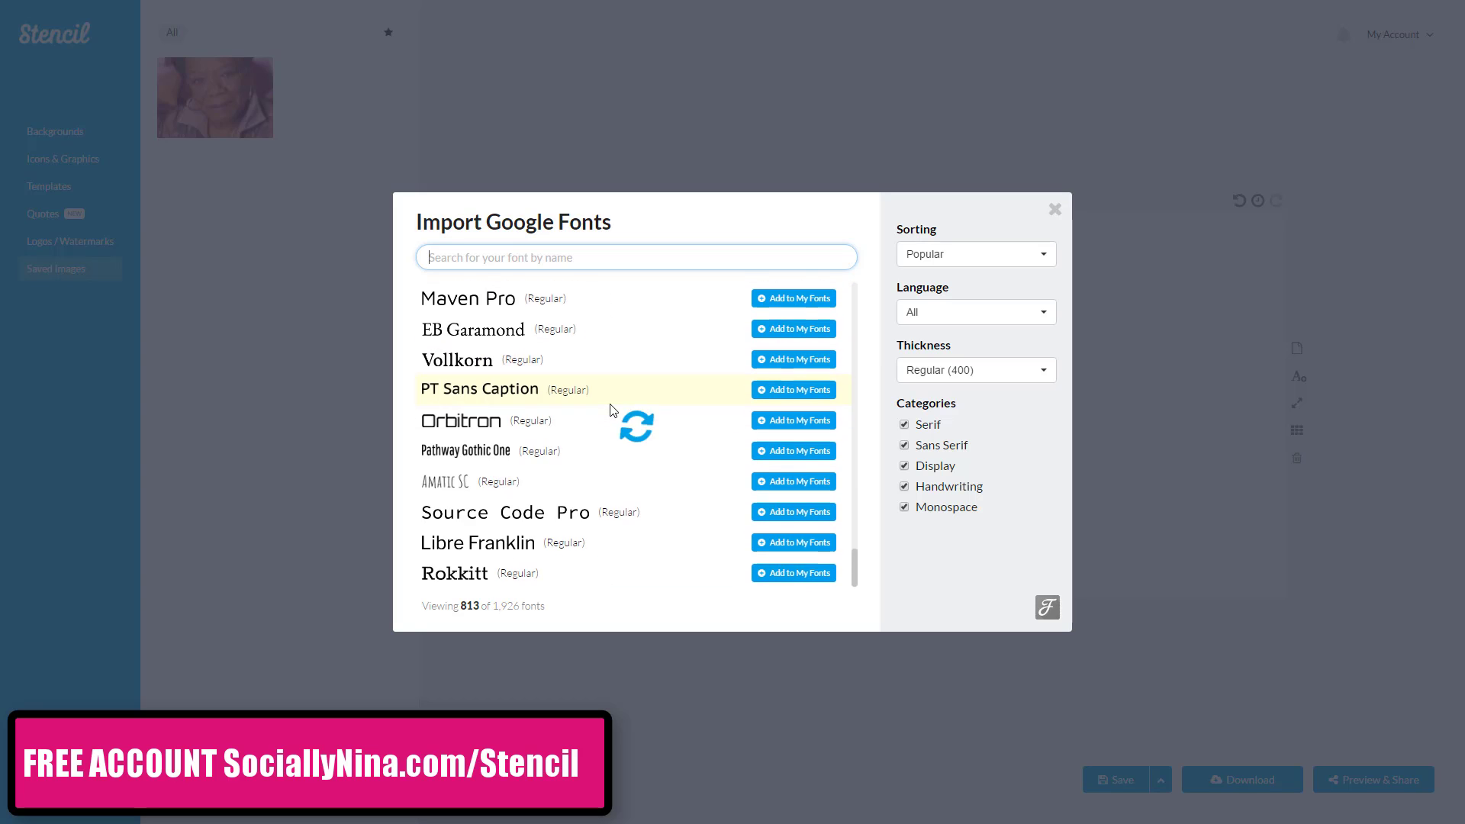
scroll(608, 409, "down", 5)
left_click(769, 415)
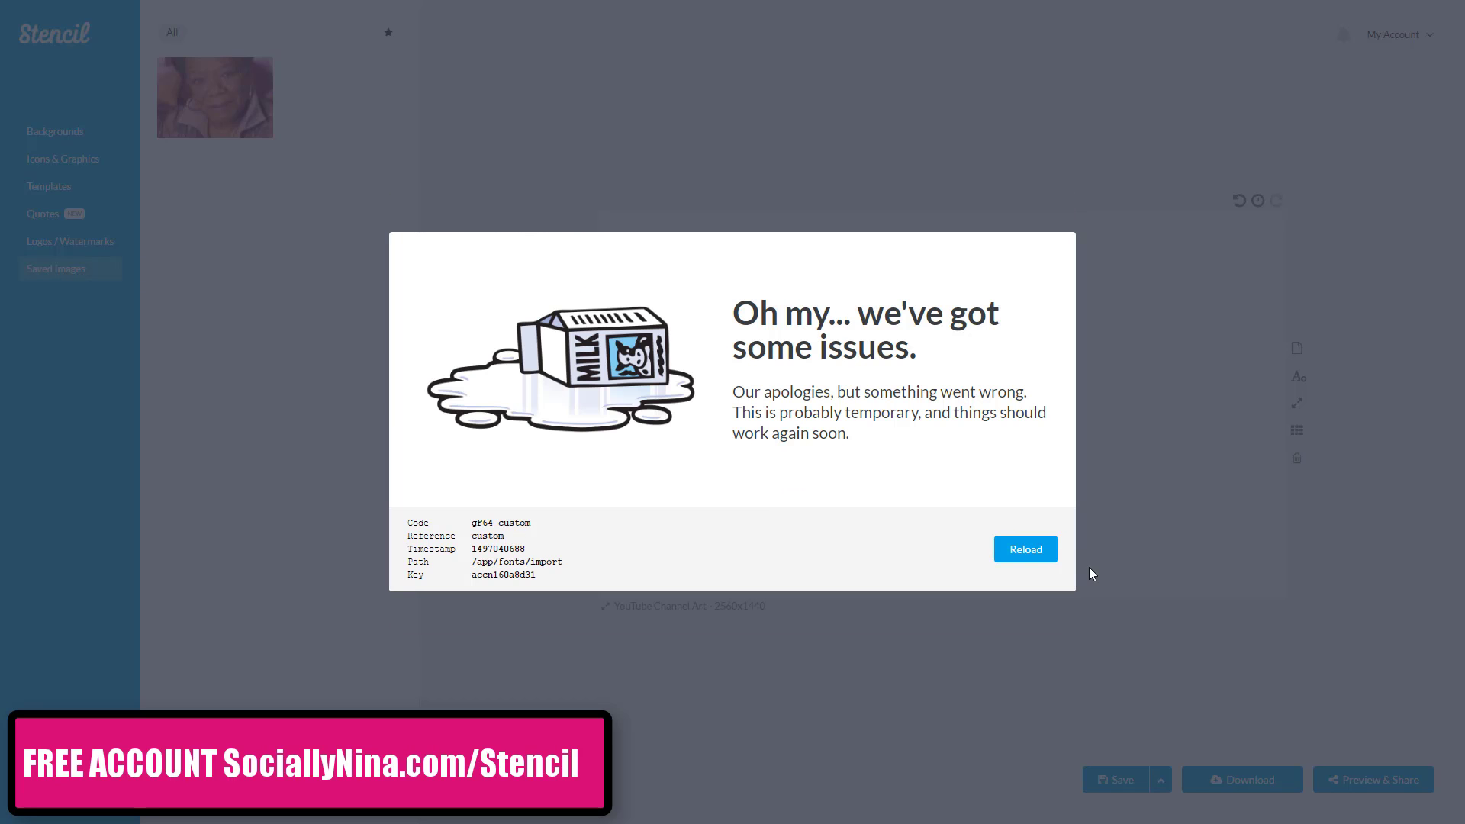
left_click(1023, 550)
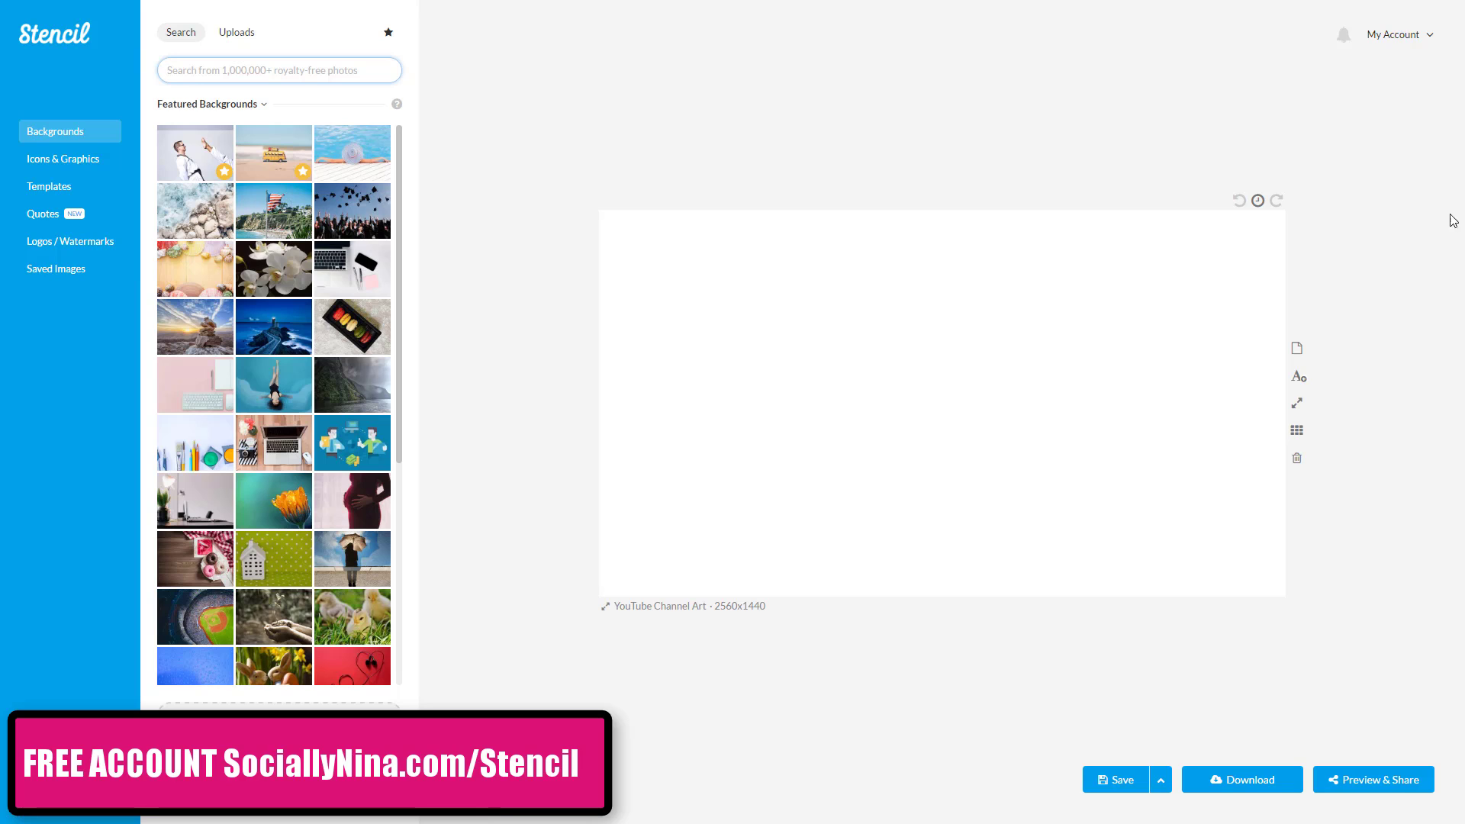
Step: Check the Chrome and Firefox browser extras and the remaining account options
left_click(1427, 35)
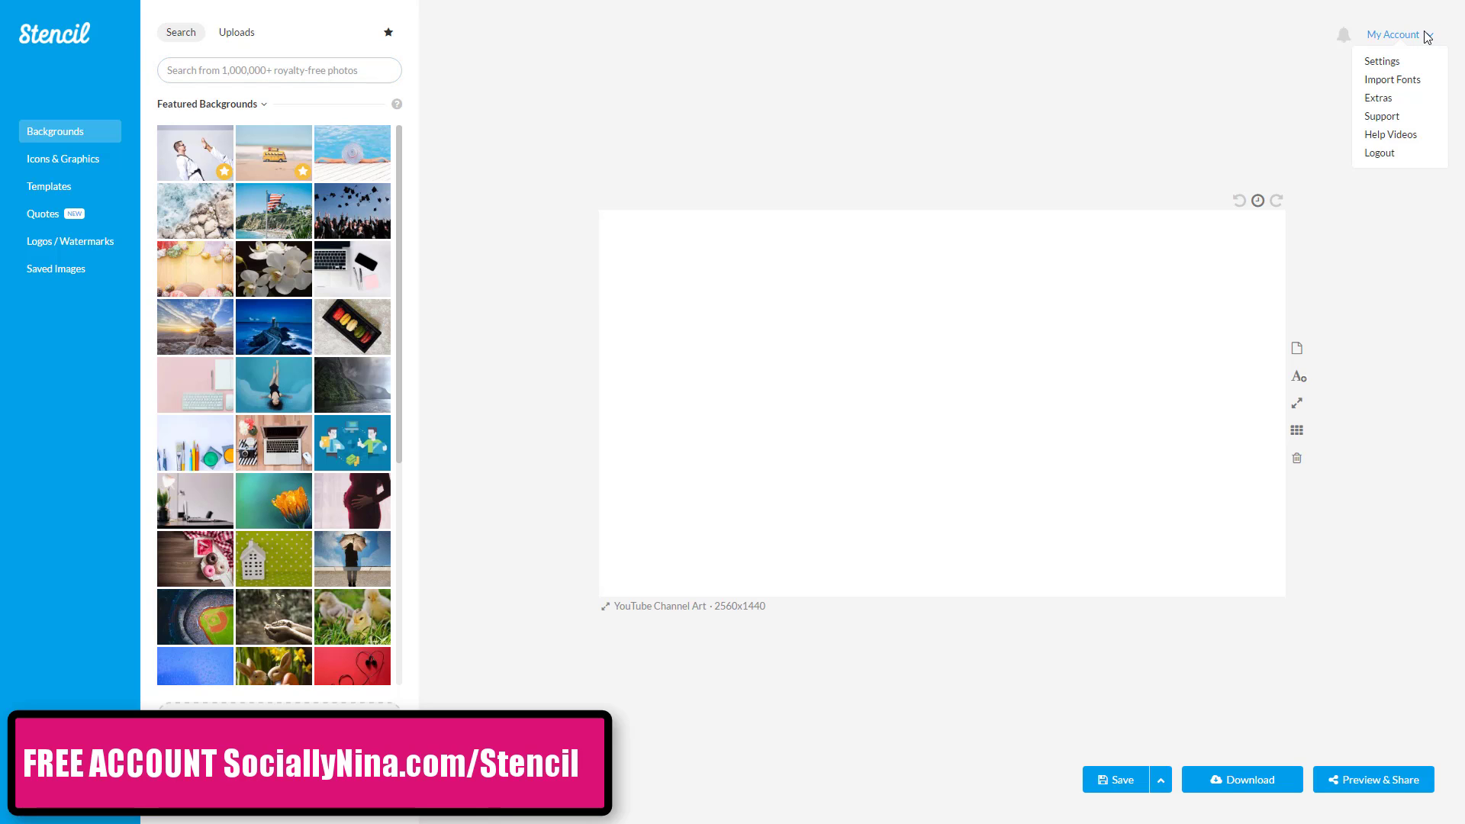
left_click(1377, 99)
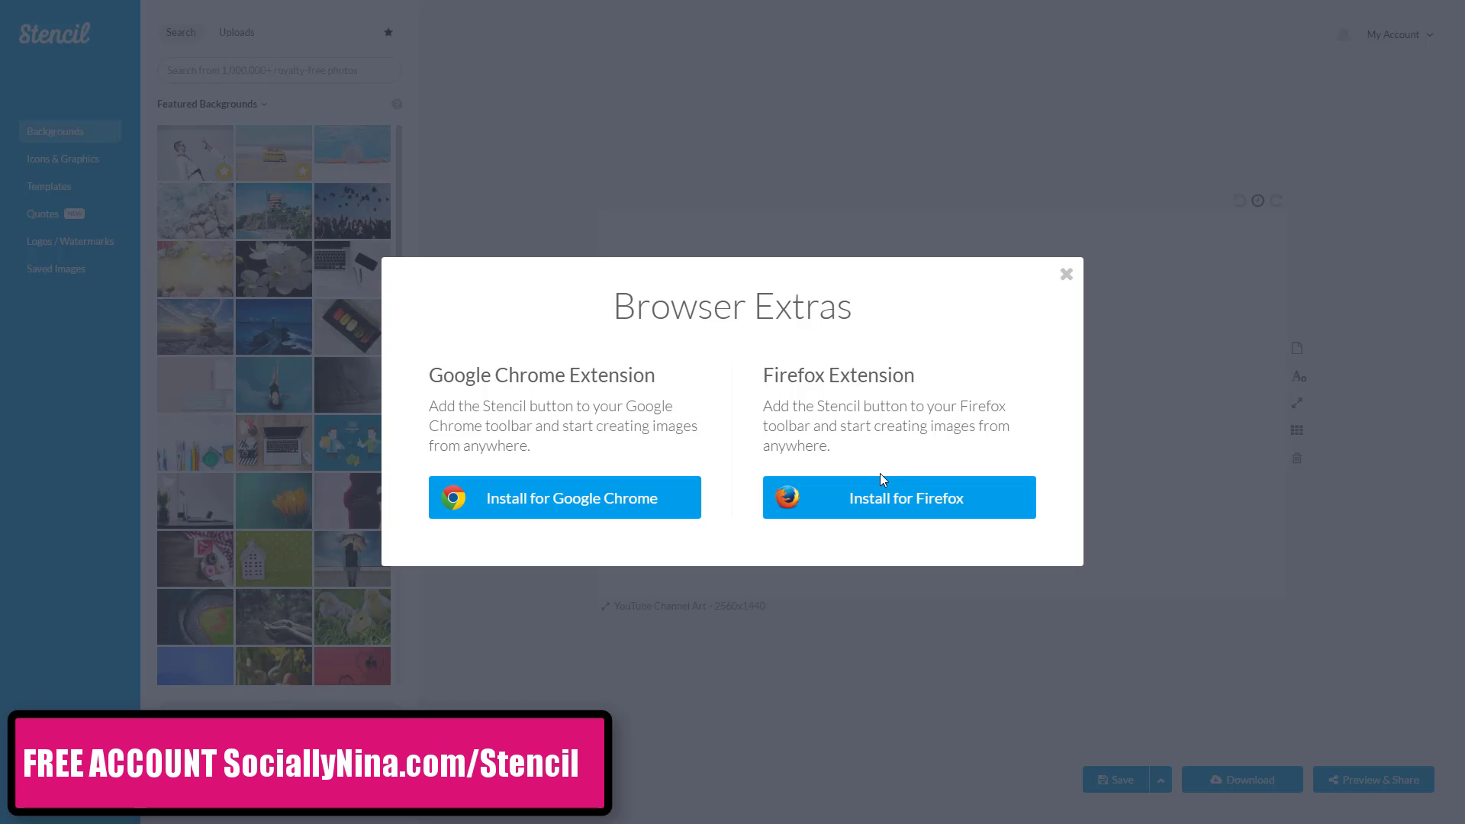
left_click(1065, 277)
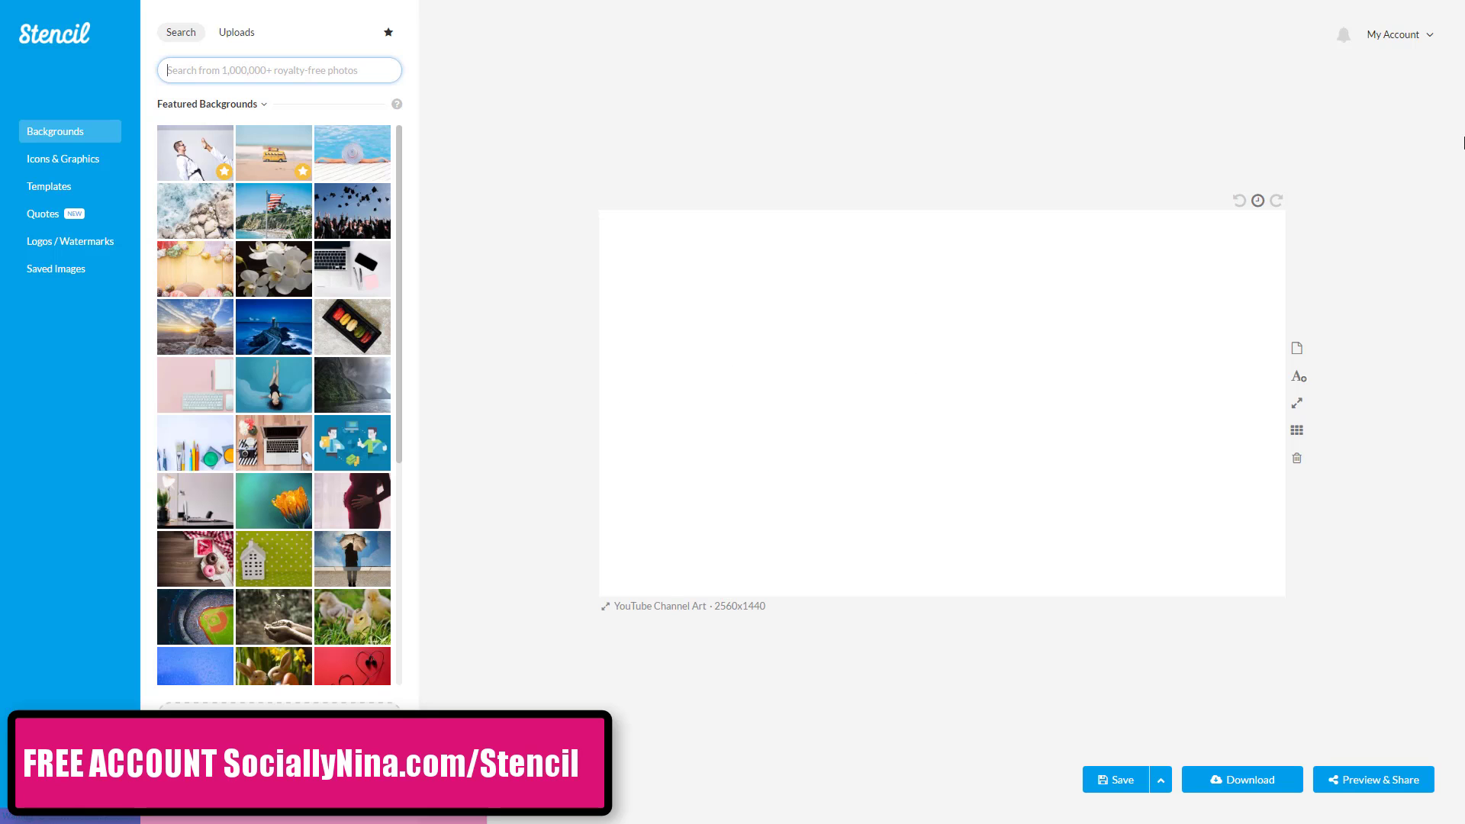
left_click(1430, 34)
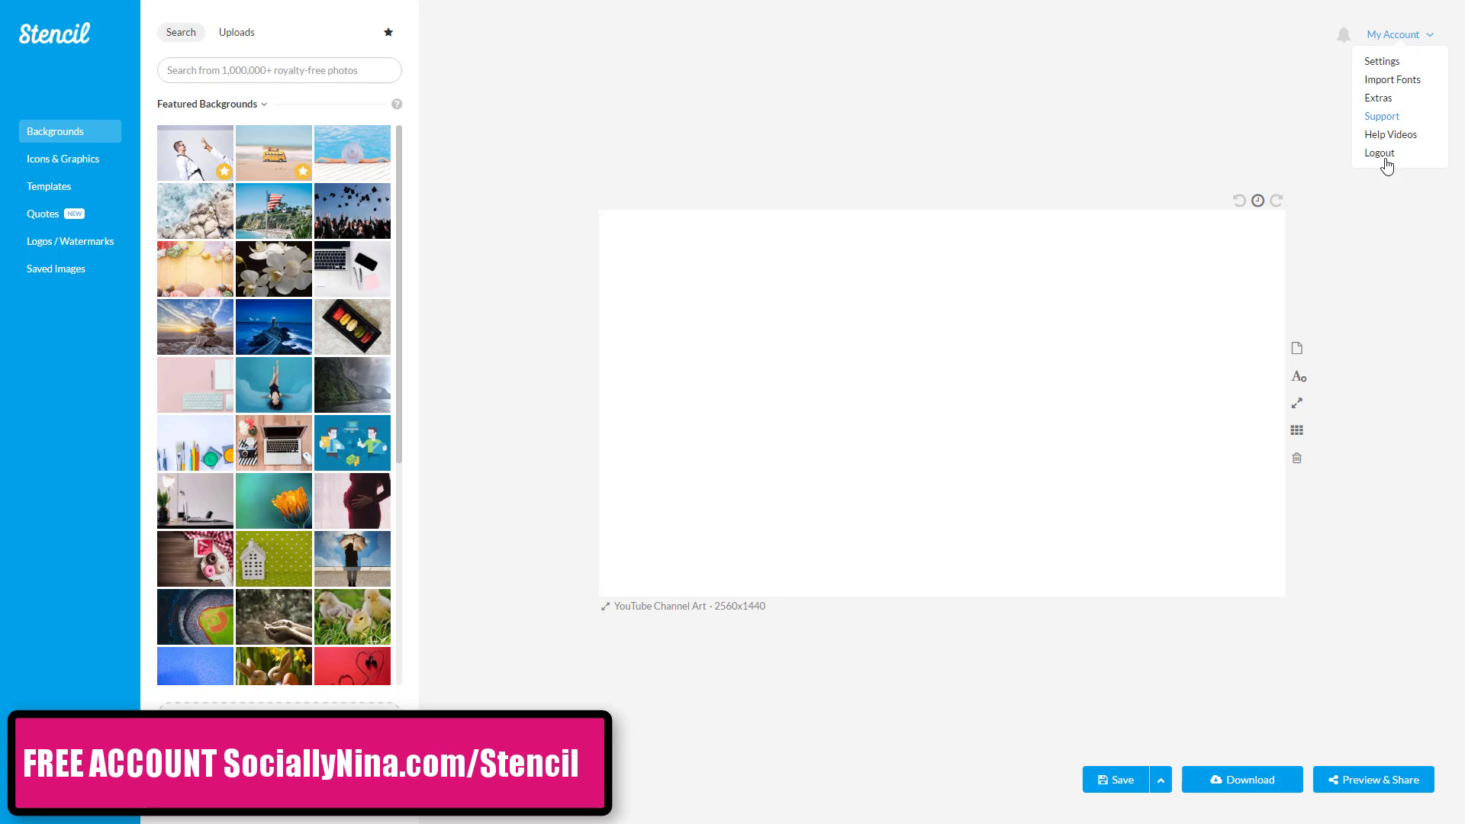
left_click(693, 124)
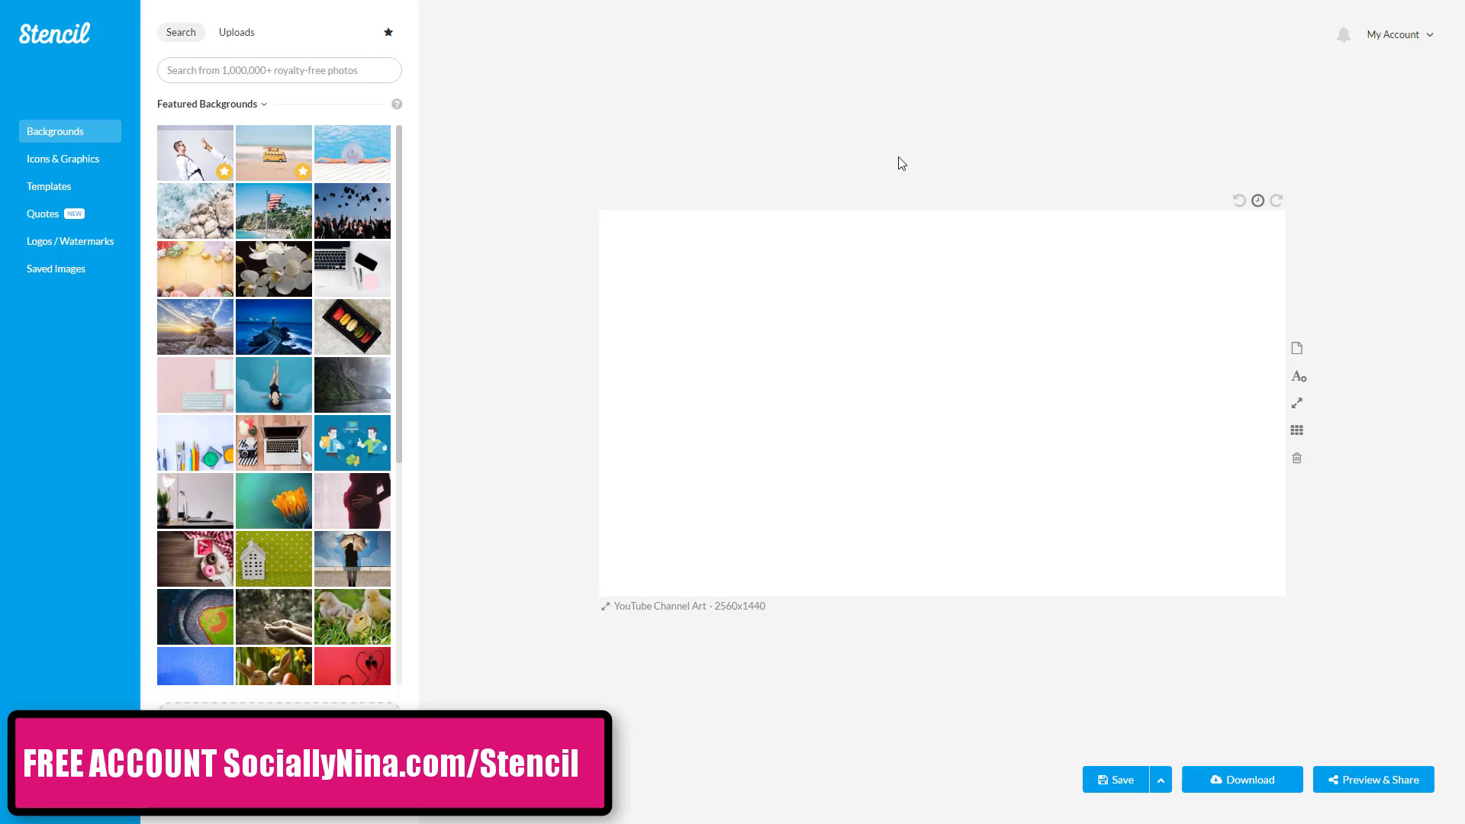
Step: Leave full-screen view and search Google Images for "maya angelou" in a new browser tab
key("F11")
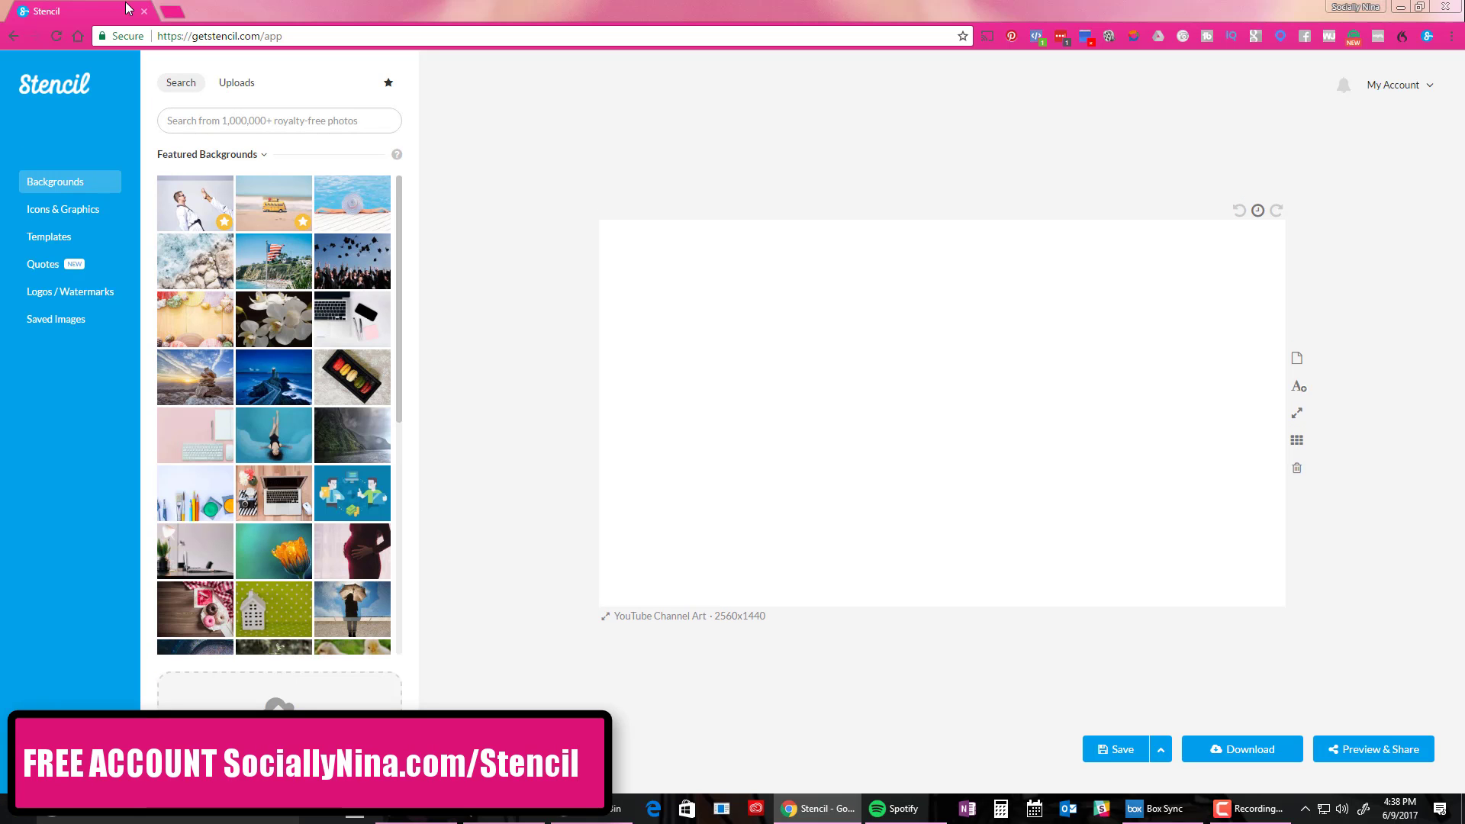
left_click(178, 6)
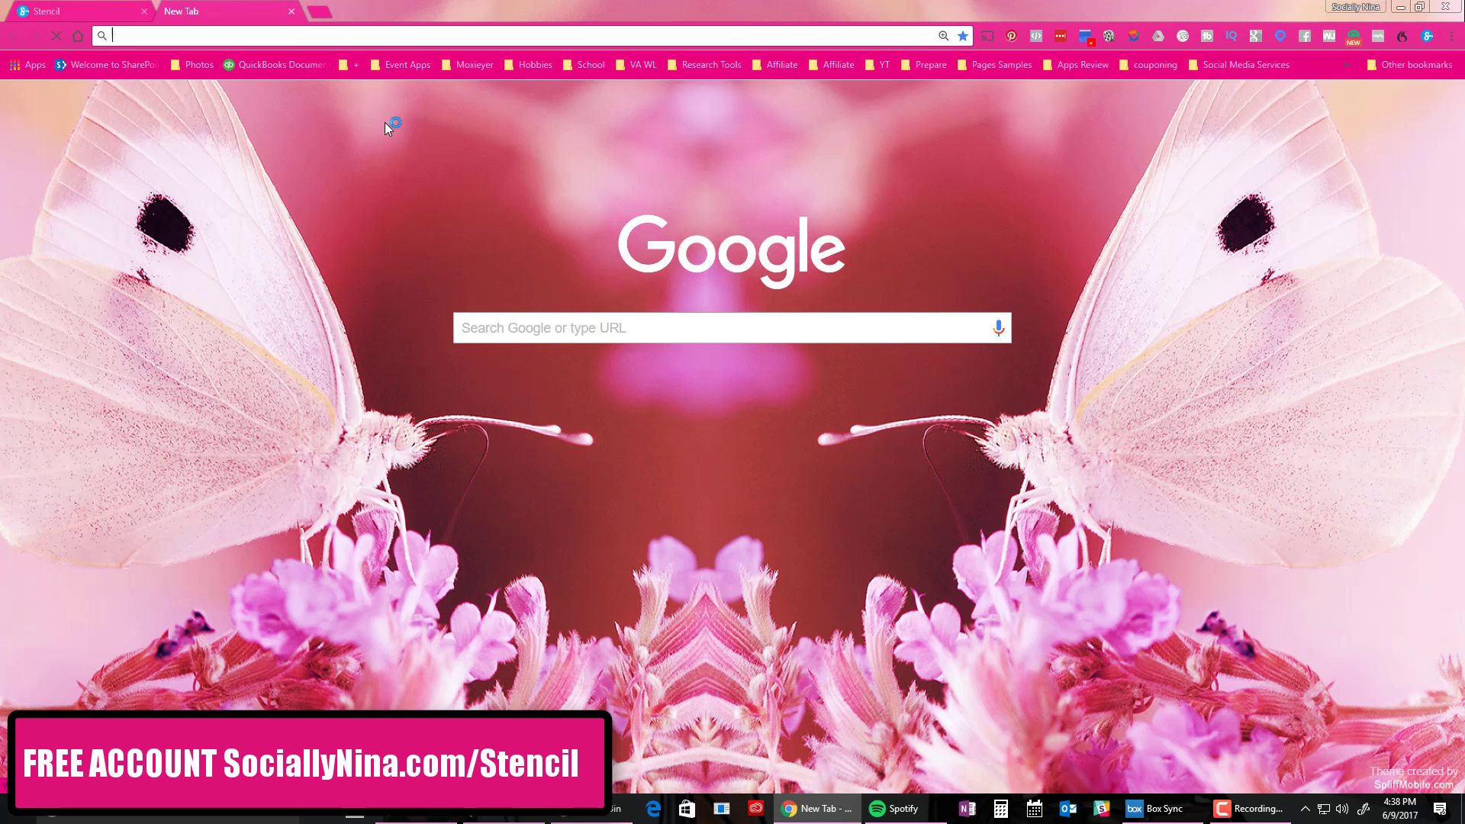
type("maya a")
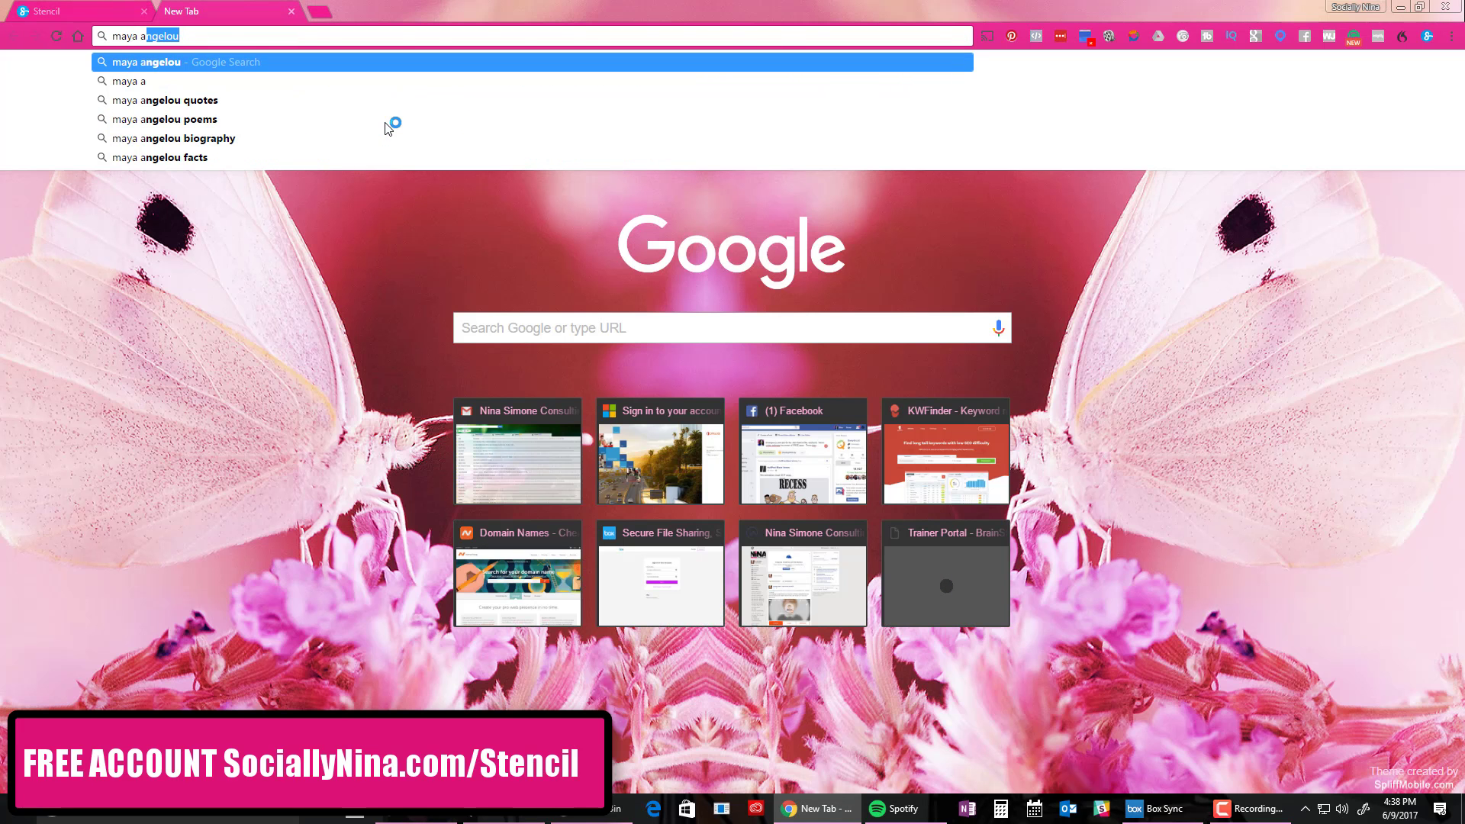
key("Return")
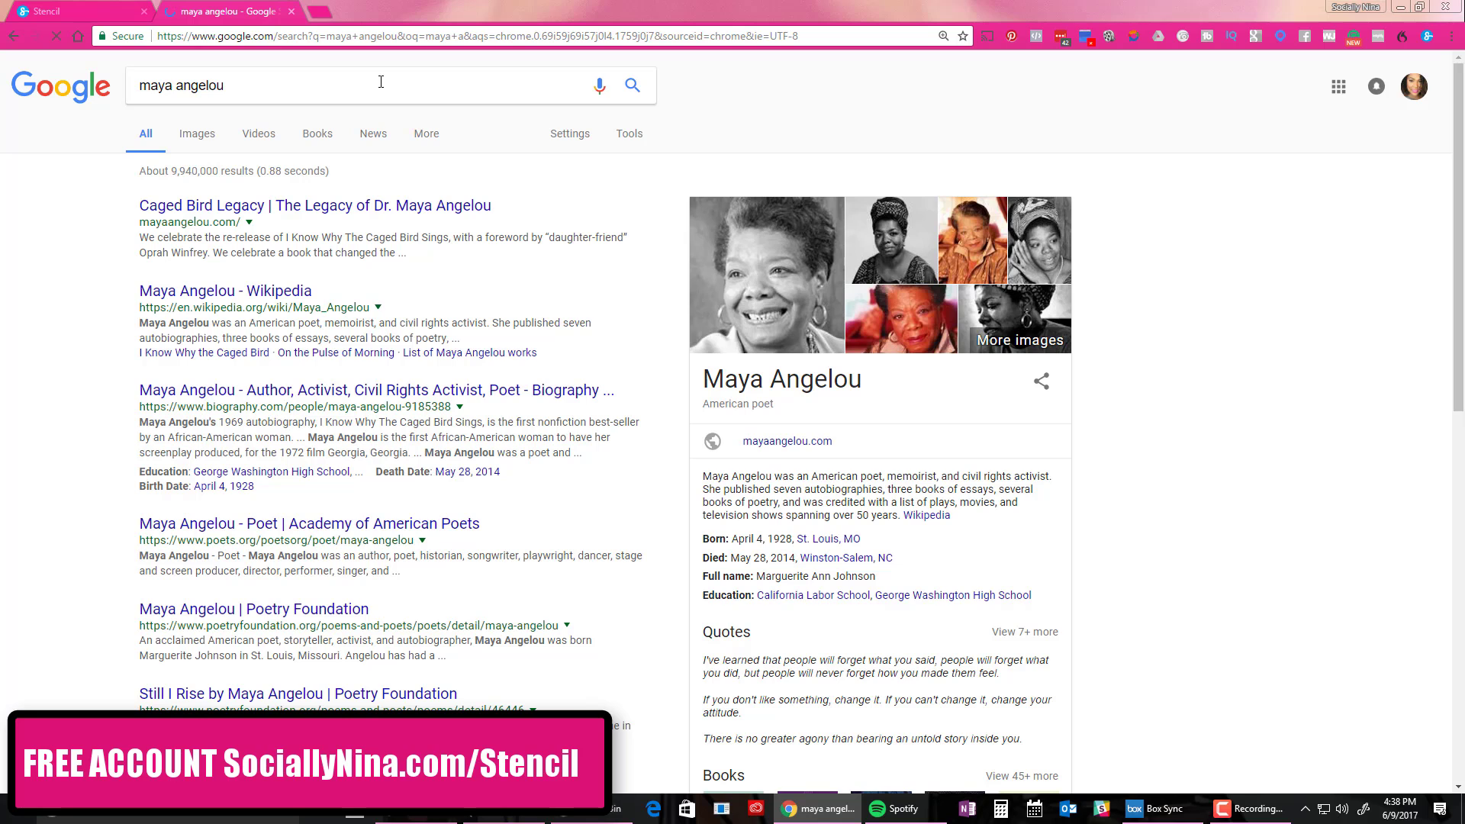
left_click(196, 135)
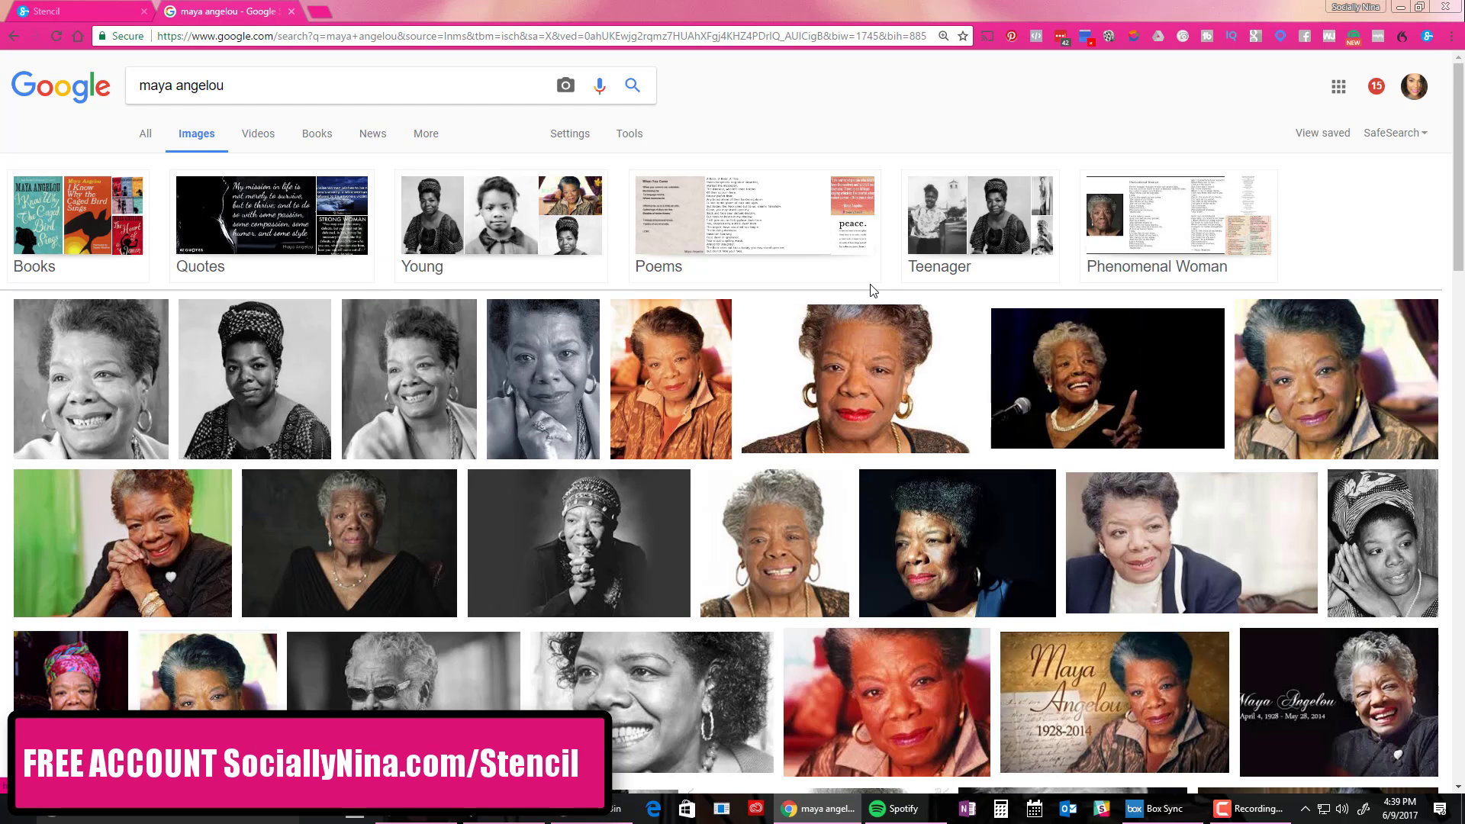
Step: Find the laughing Maya Angelou portrait from the Quicken Loans article in the image results and open it with Stencil
scroll(872, 290, "down", 5)
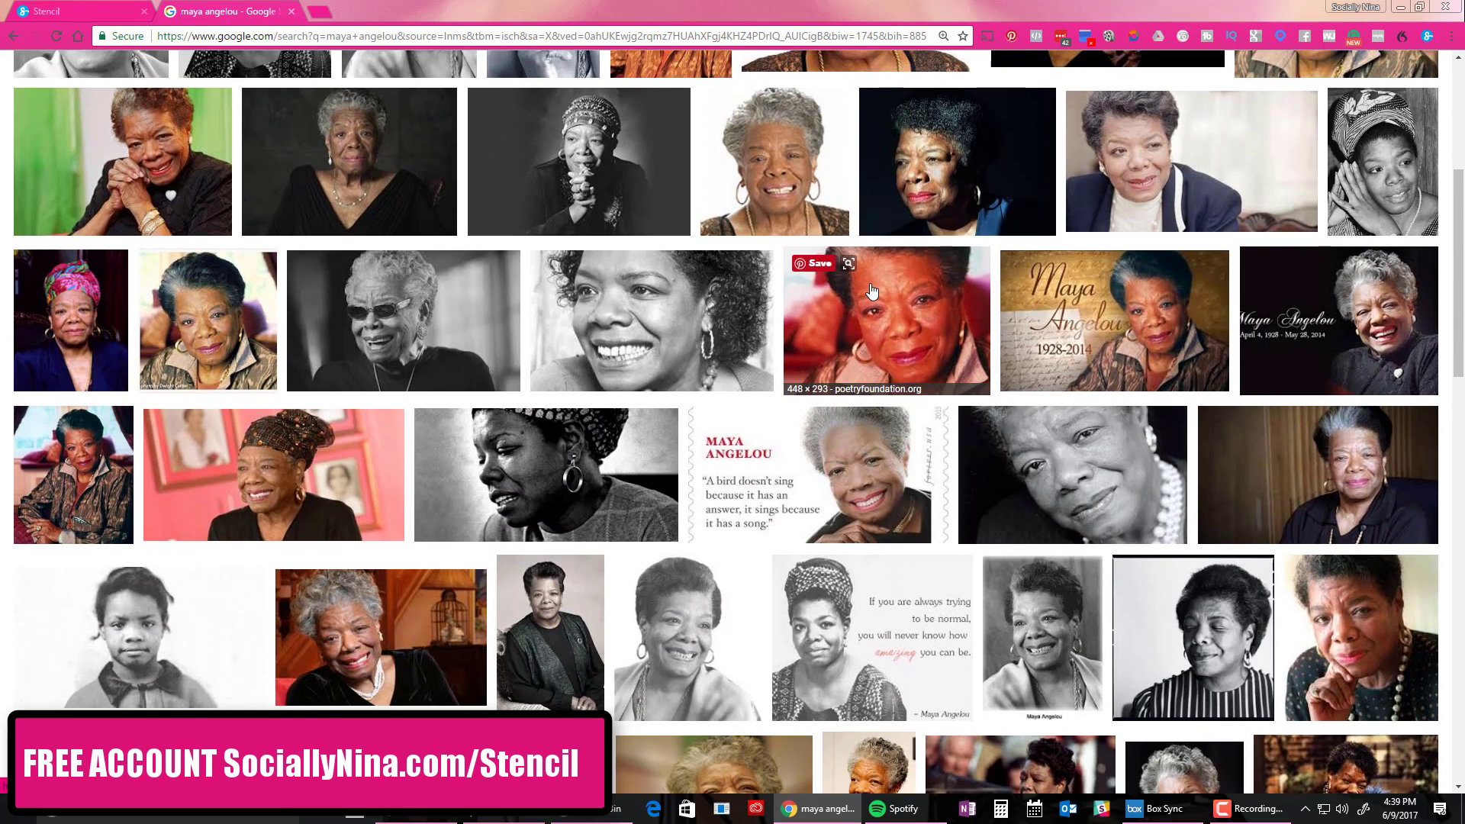
scroll(872, 290, "down", 5)
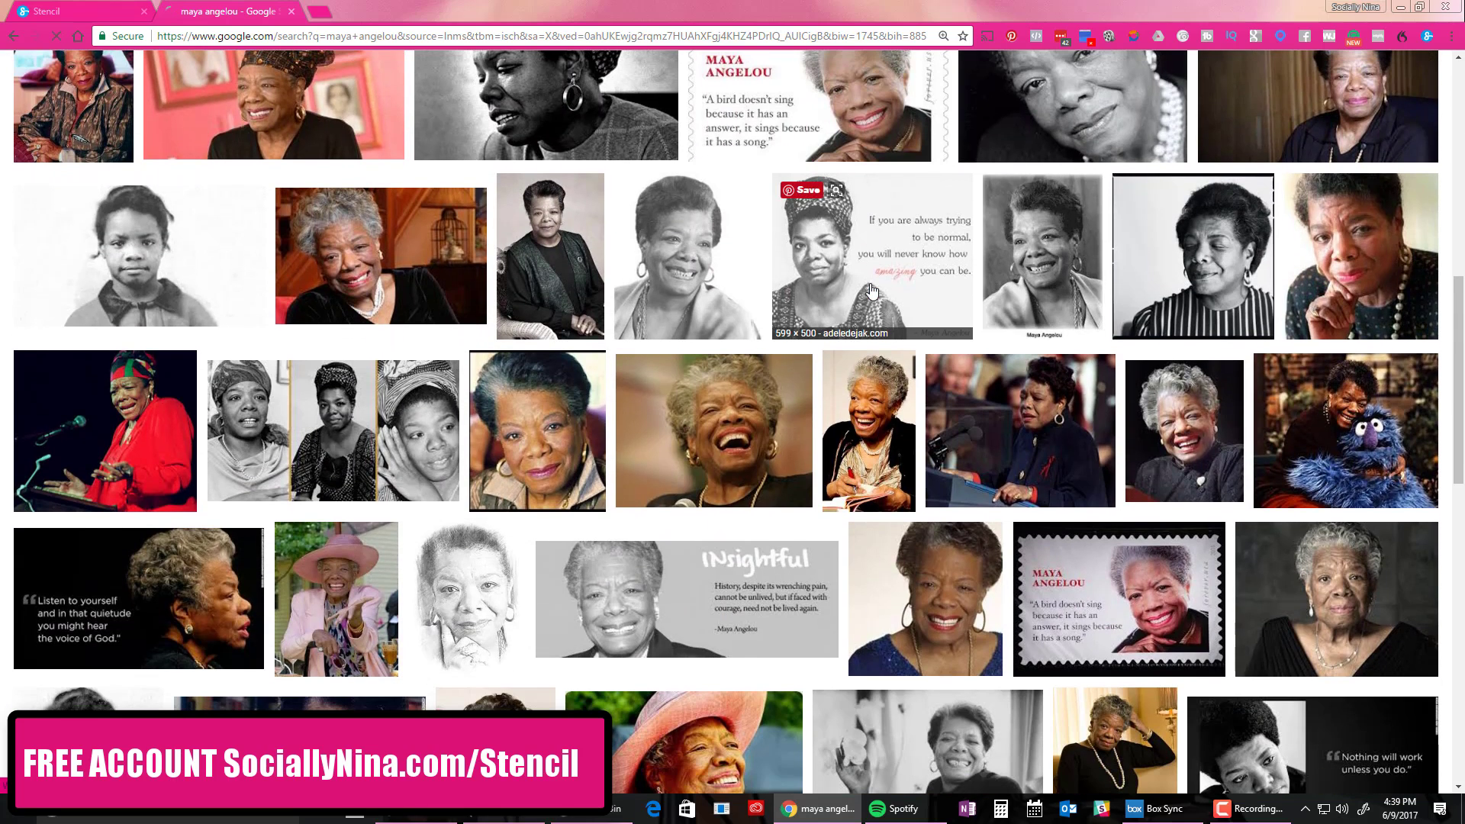
left_click(715, 416)
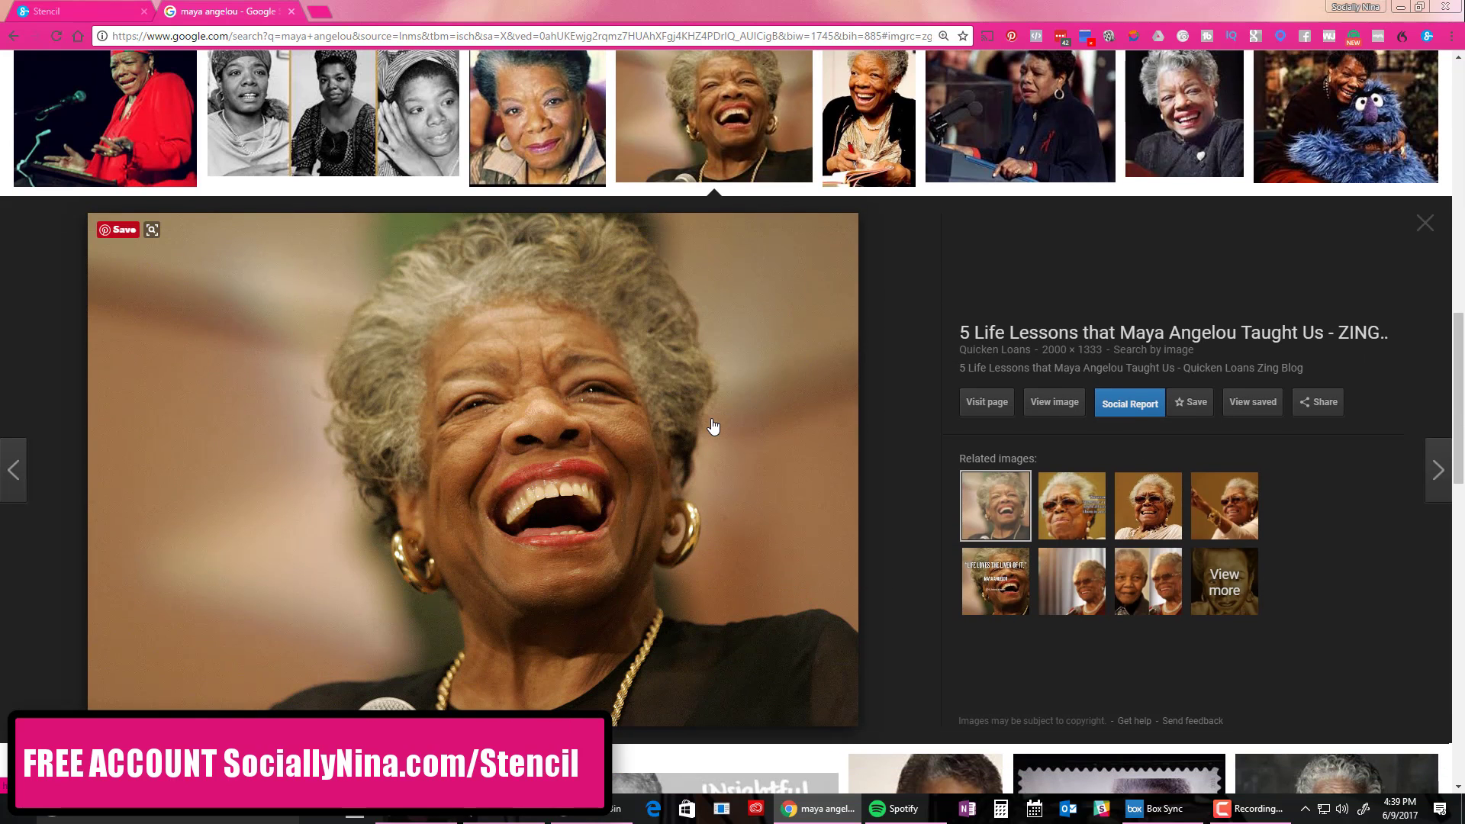
right_click(407, 340)
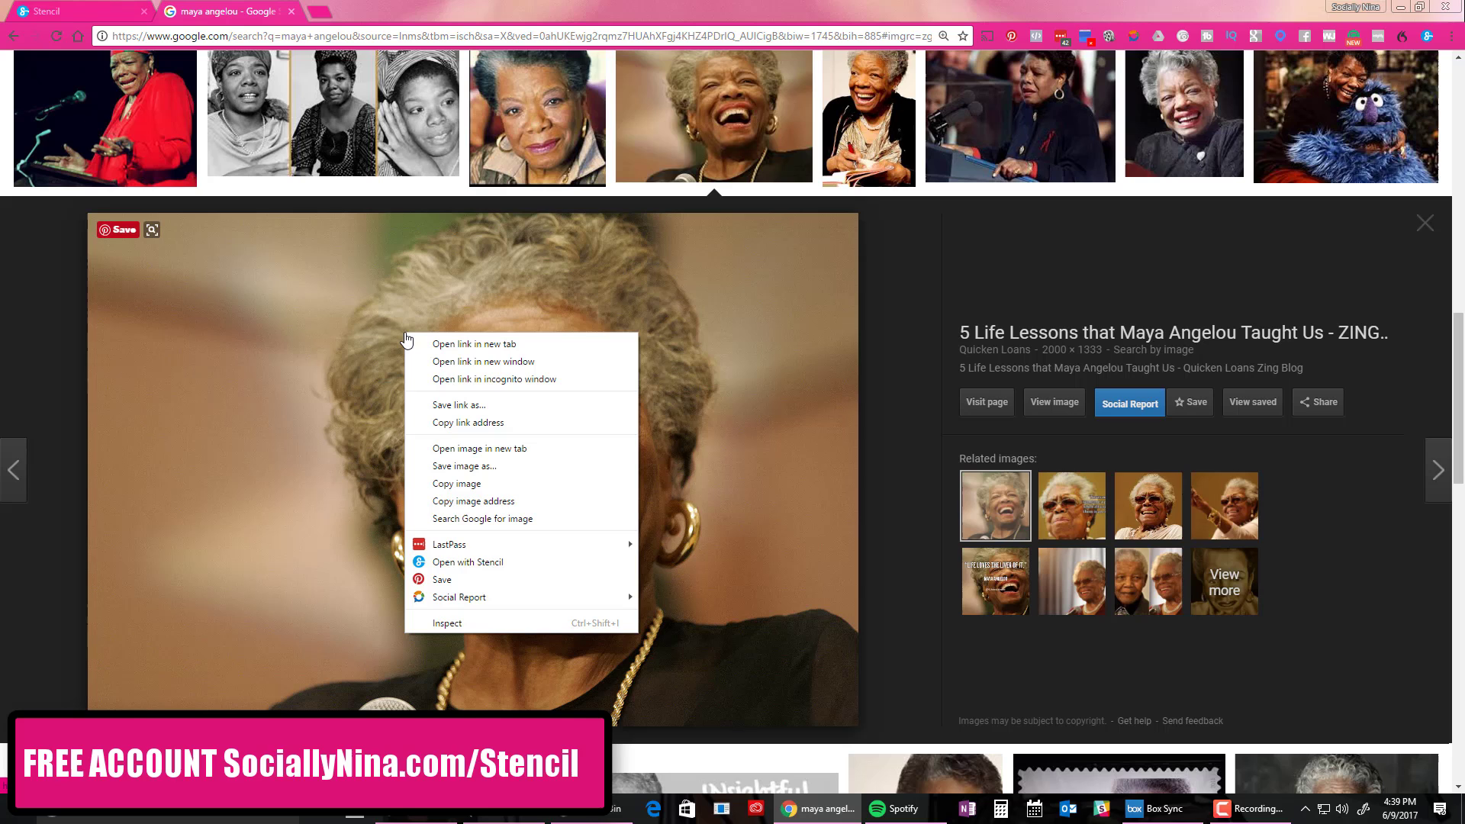
left_click(455, 563)
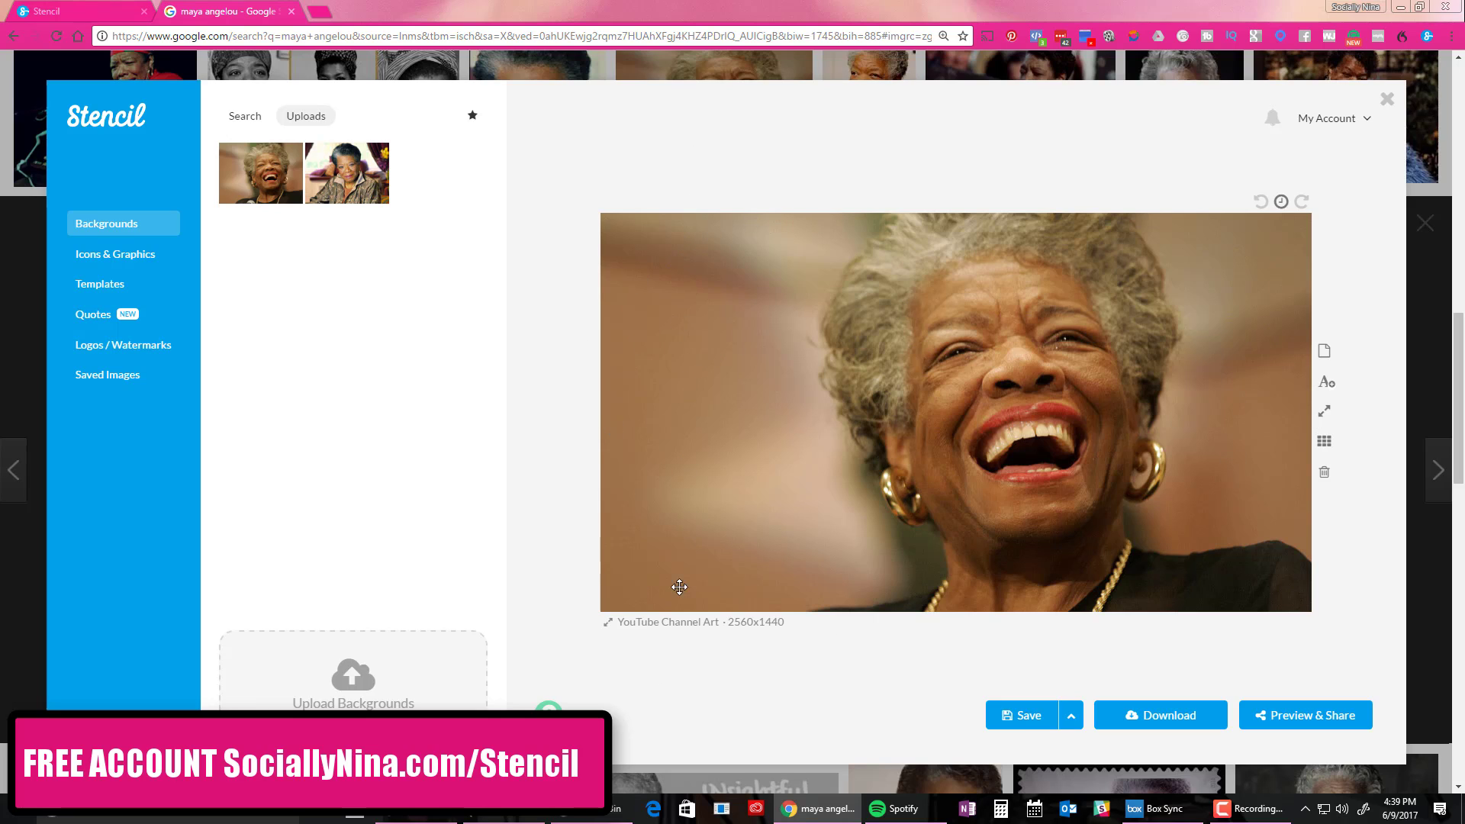
Step: Resize the portrait's canvas to the Facebook Post preset (940x788)
left_click(642, 632)
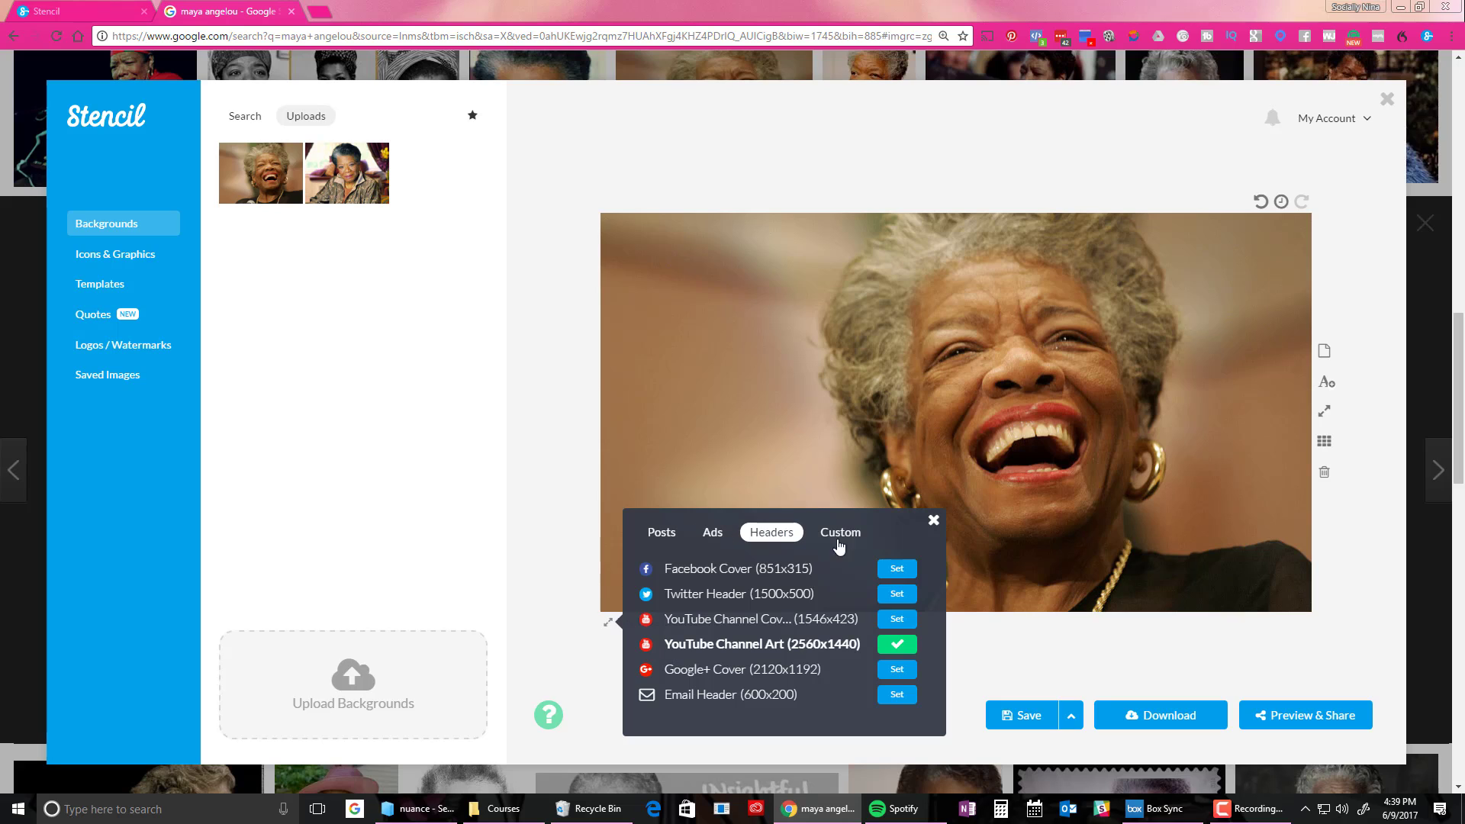
left_click(661, 532)
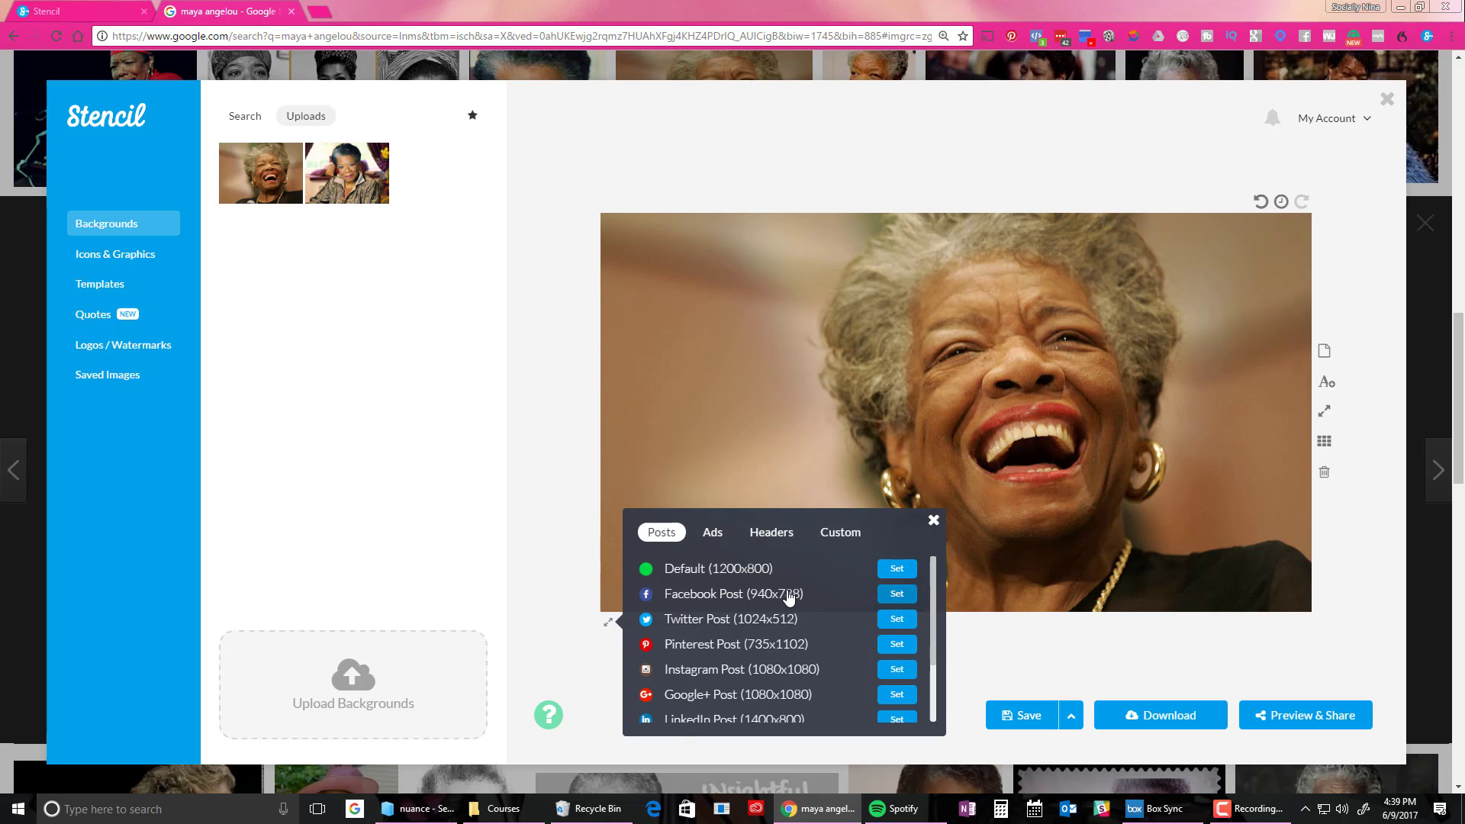
left_click(896, 594)
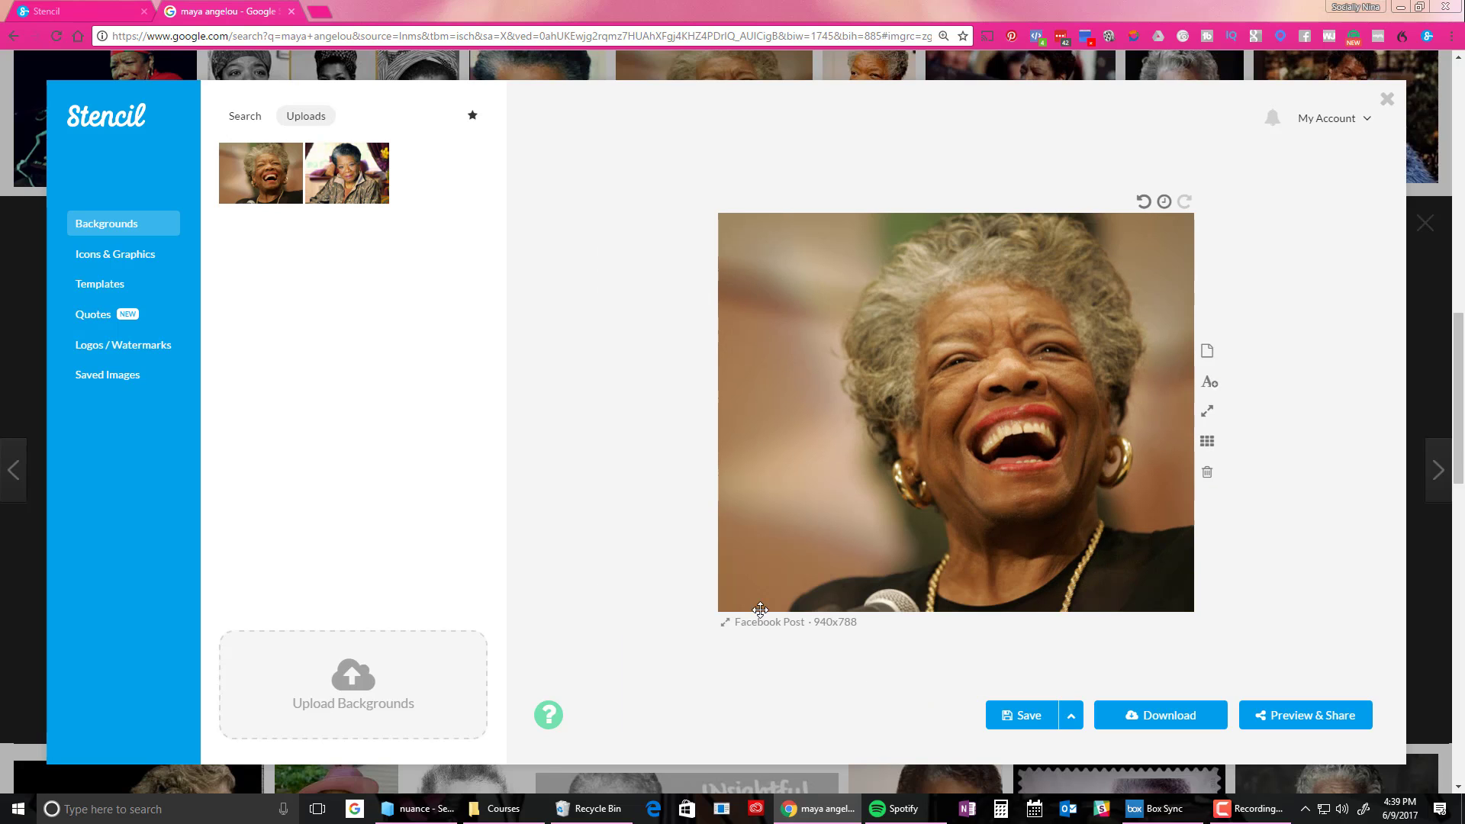
Step: Reopen the canvas sizes and look through the other post presets
left_click(753, 629)
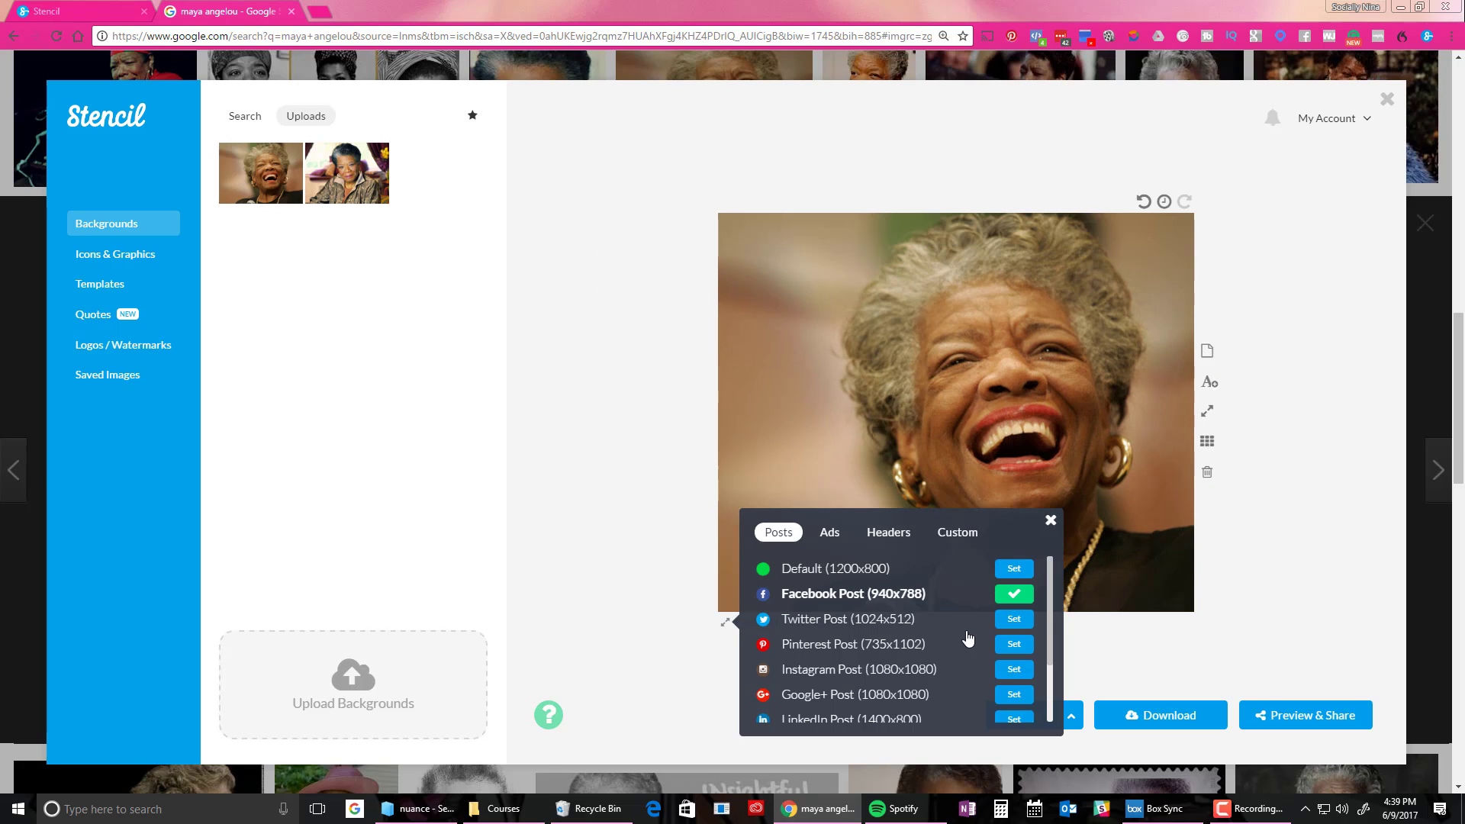
scroll(855, 618, "down", 2)
scroll(843, 605, "down", 3)
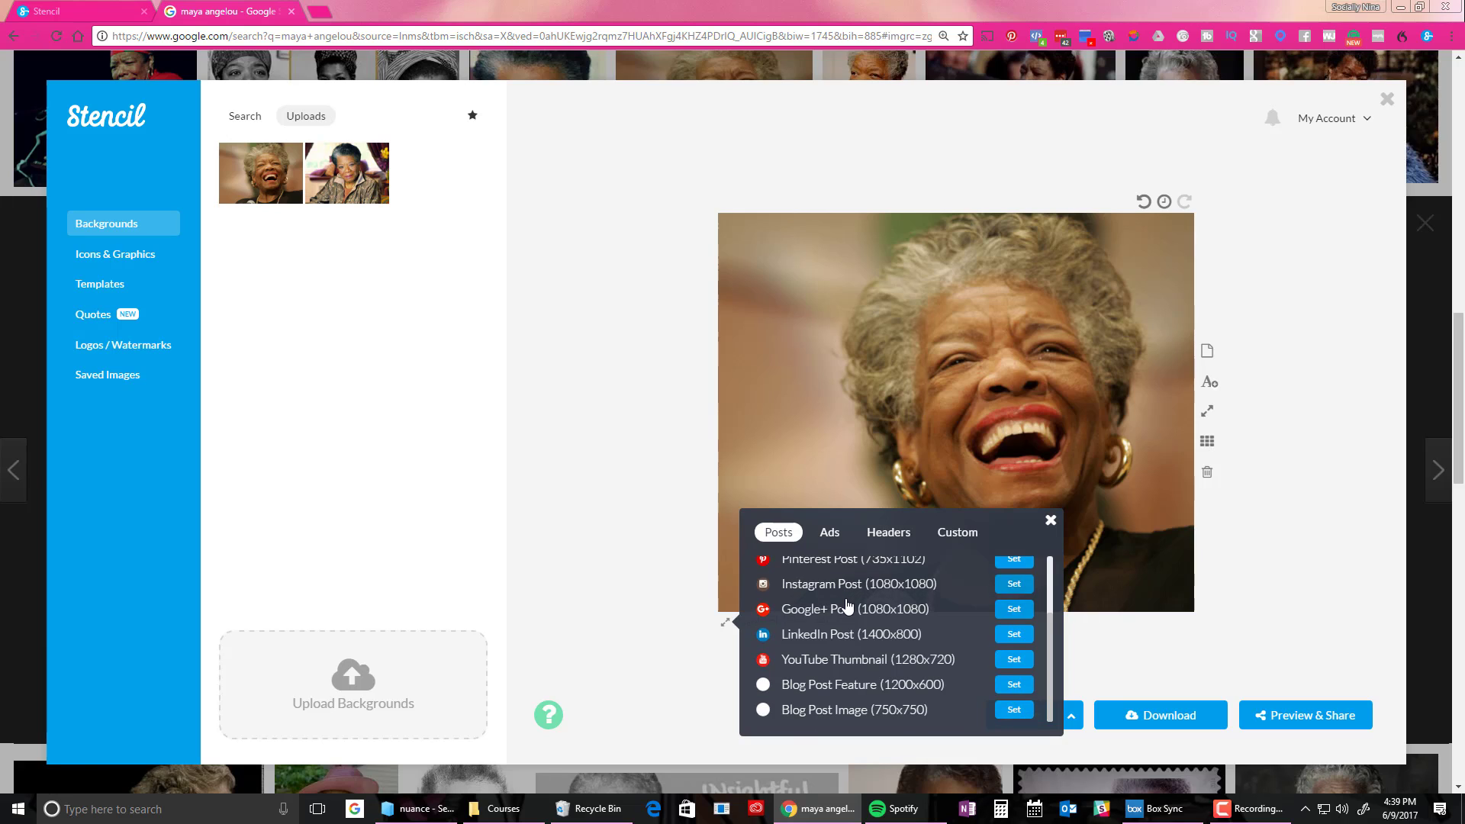
scroll(840, 683, "up", 5)
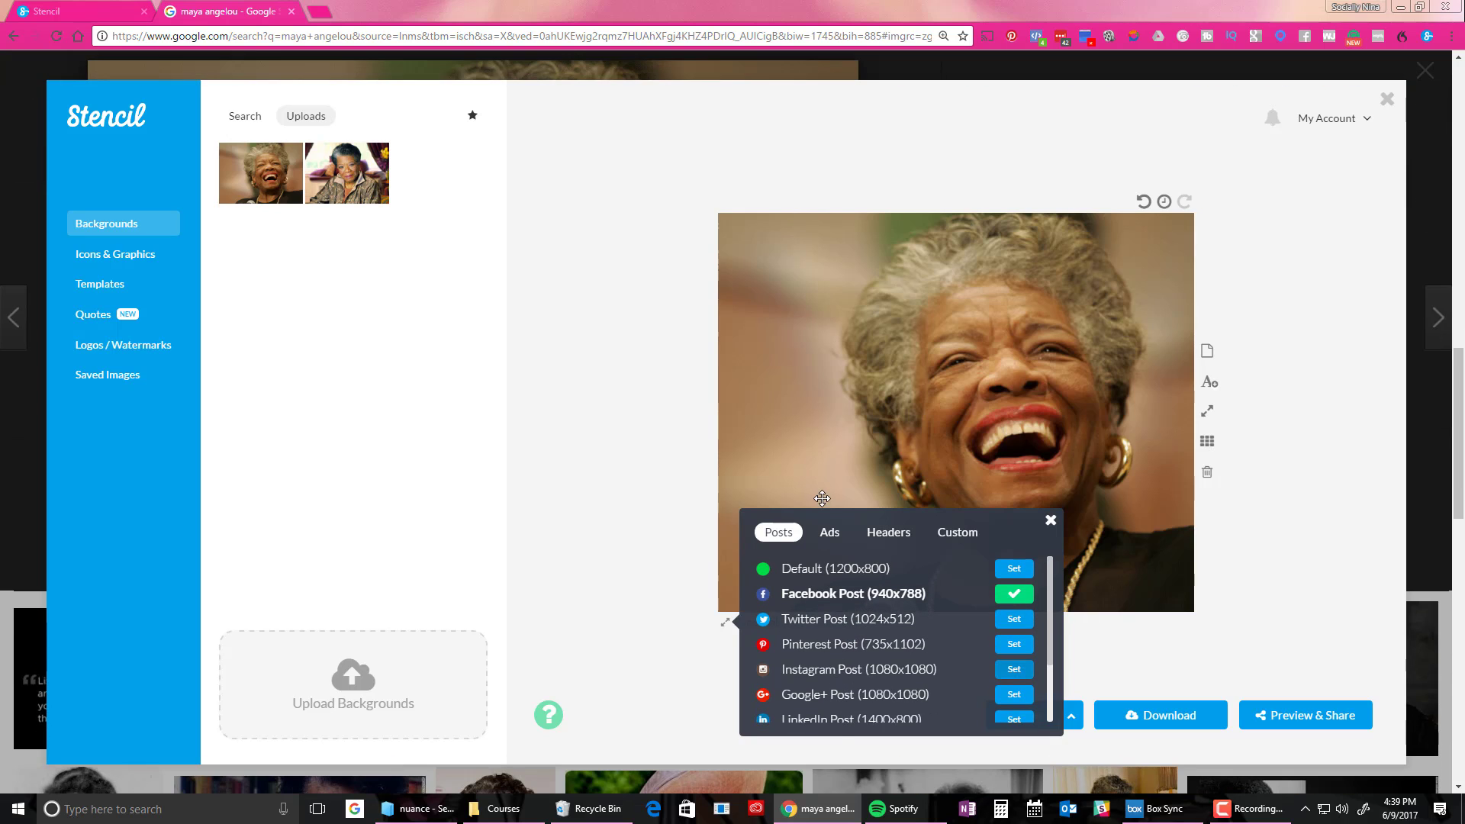
Step: Look through the ad size presets, close the size list, and briefly show the Facebook Ad Grid over the portrait
left_click(829, 532)
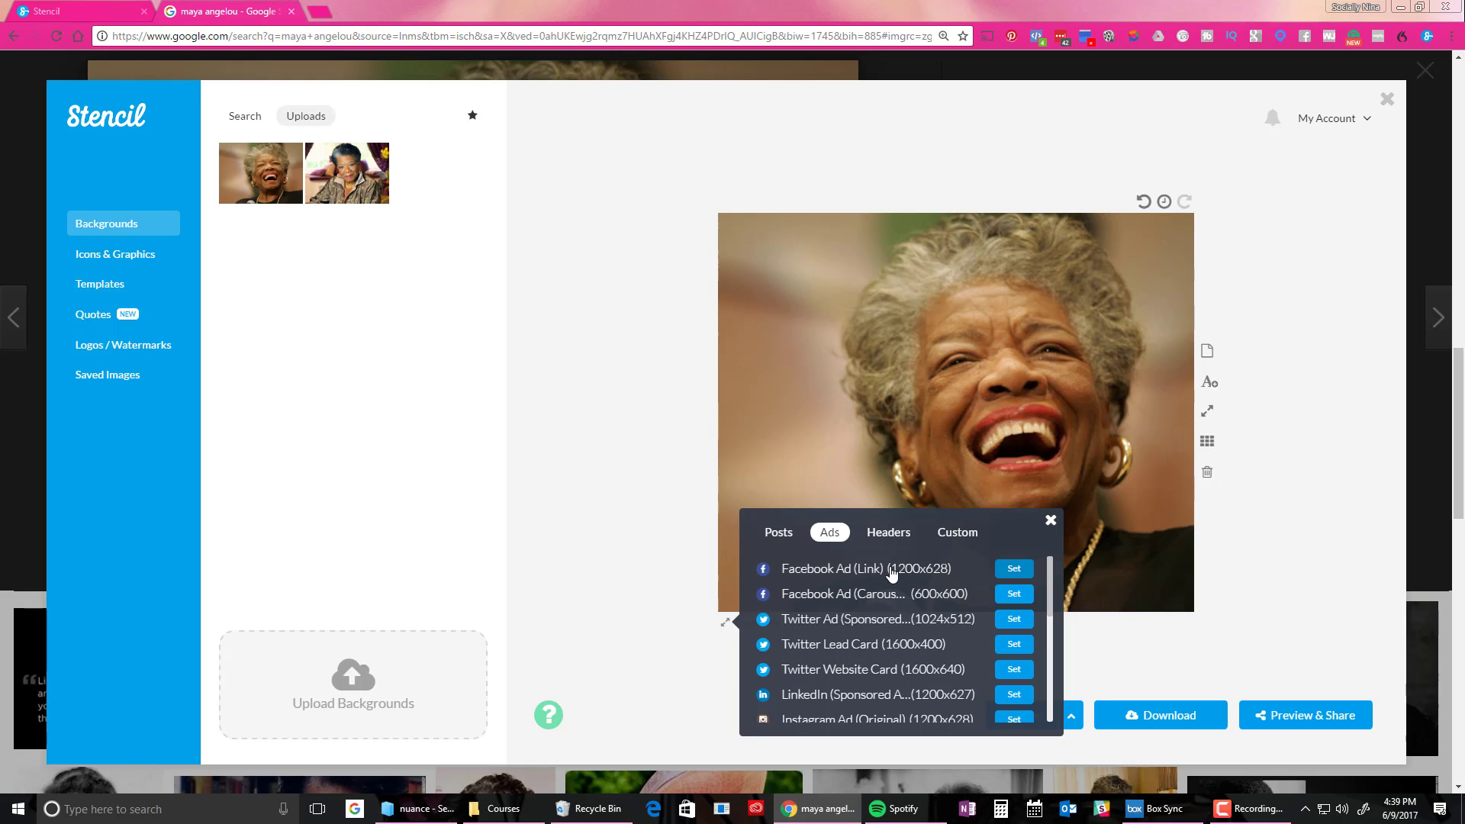
left_click(1305, 526)
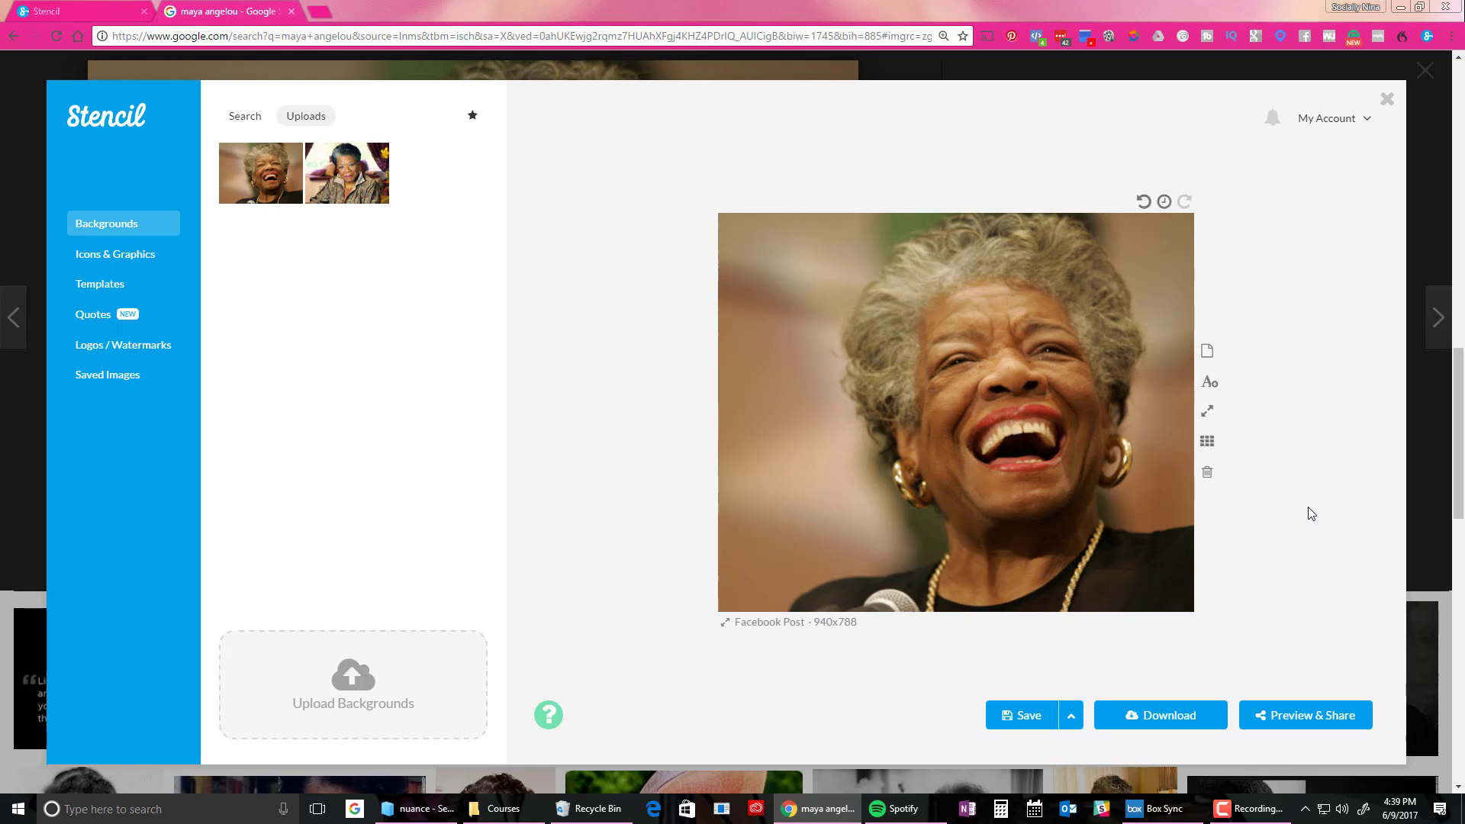
left_click(1208, 445)
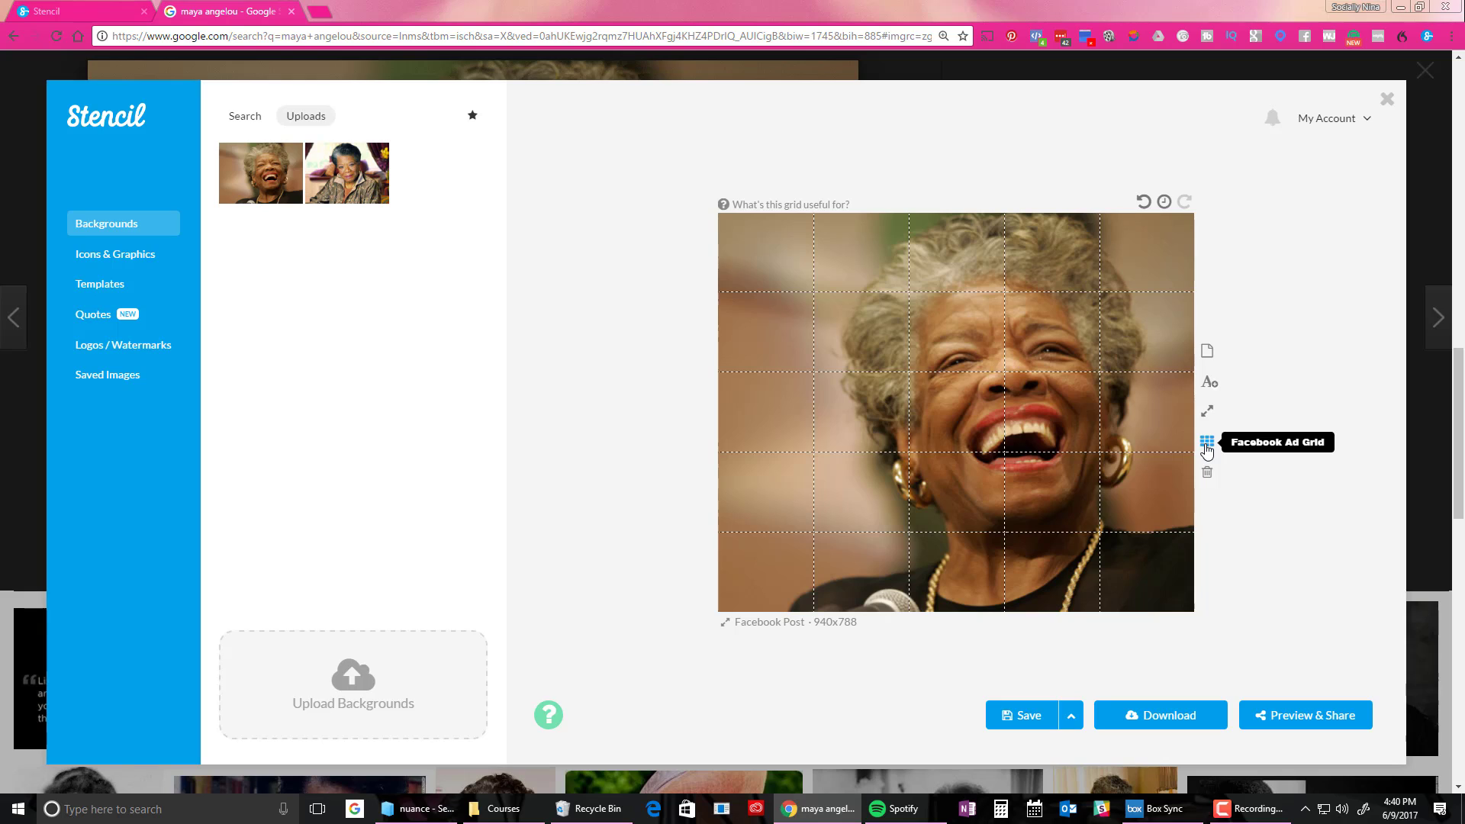
left_click(1207, 442)
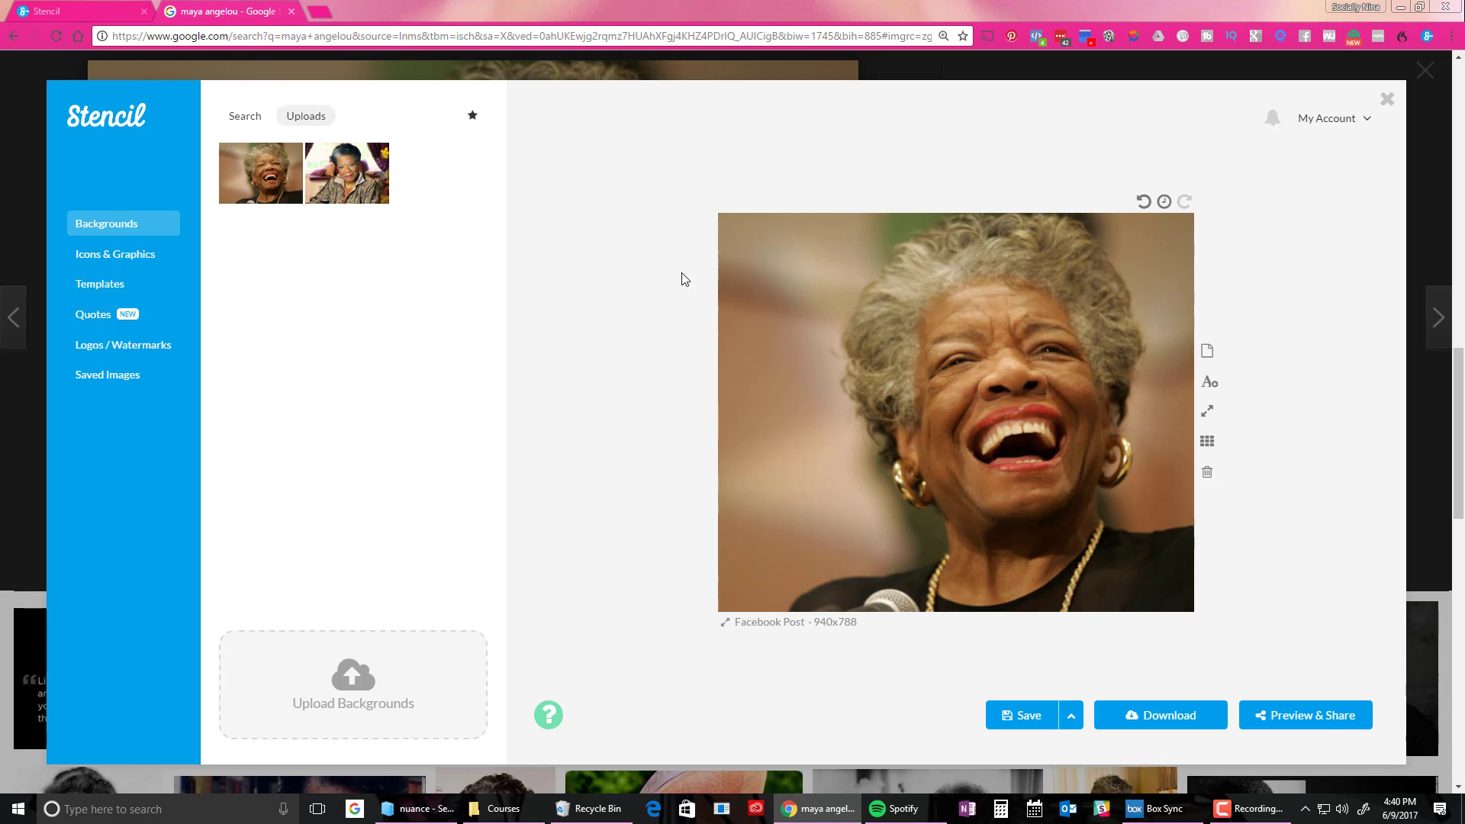
Step: Add a text box to the portrait, decline clearing the whole canvas, and delete just the text box
left_click(1210, 388)
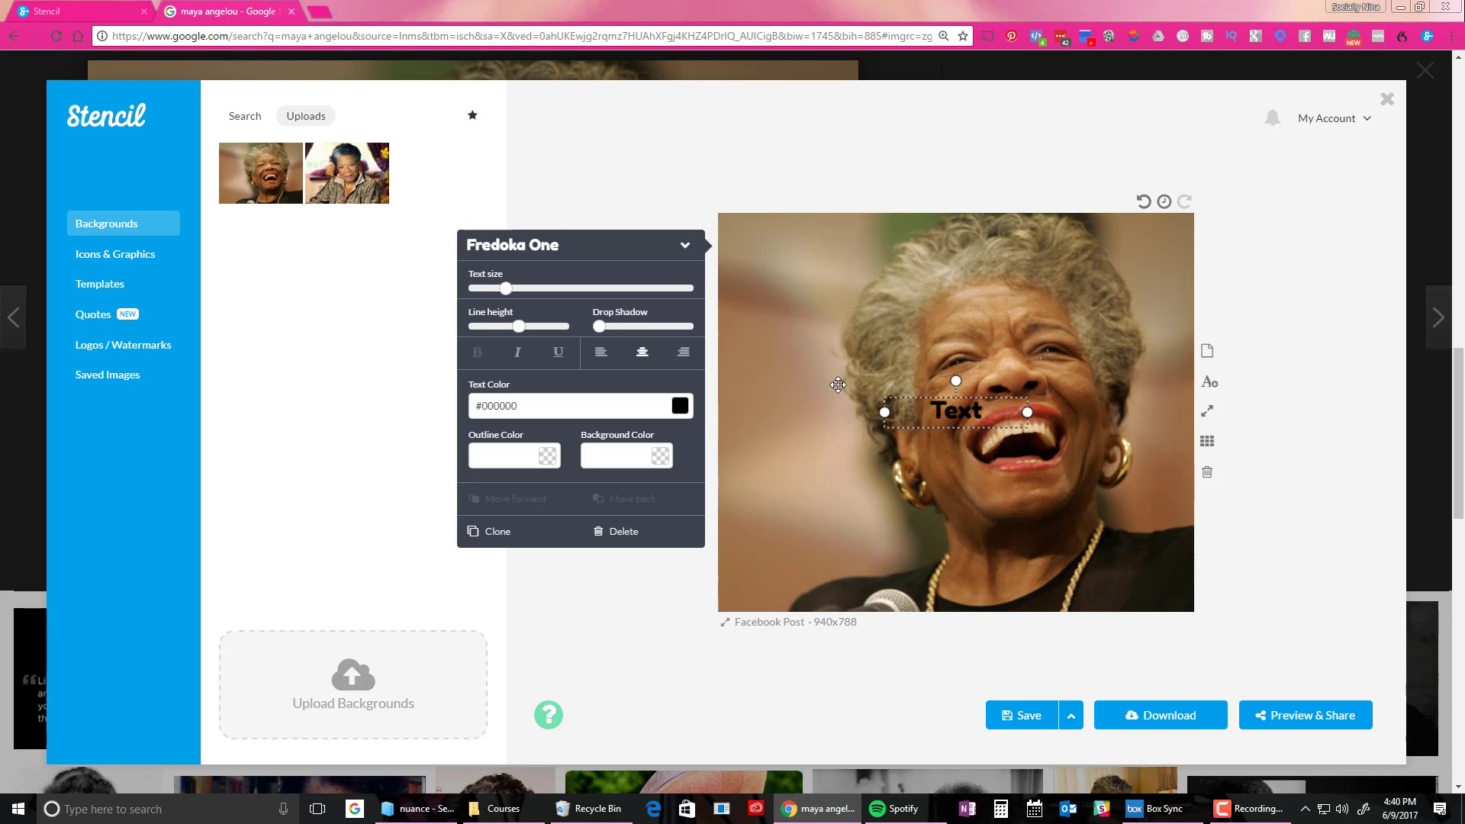
left_click(1208, 473)
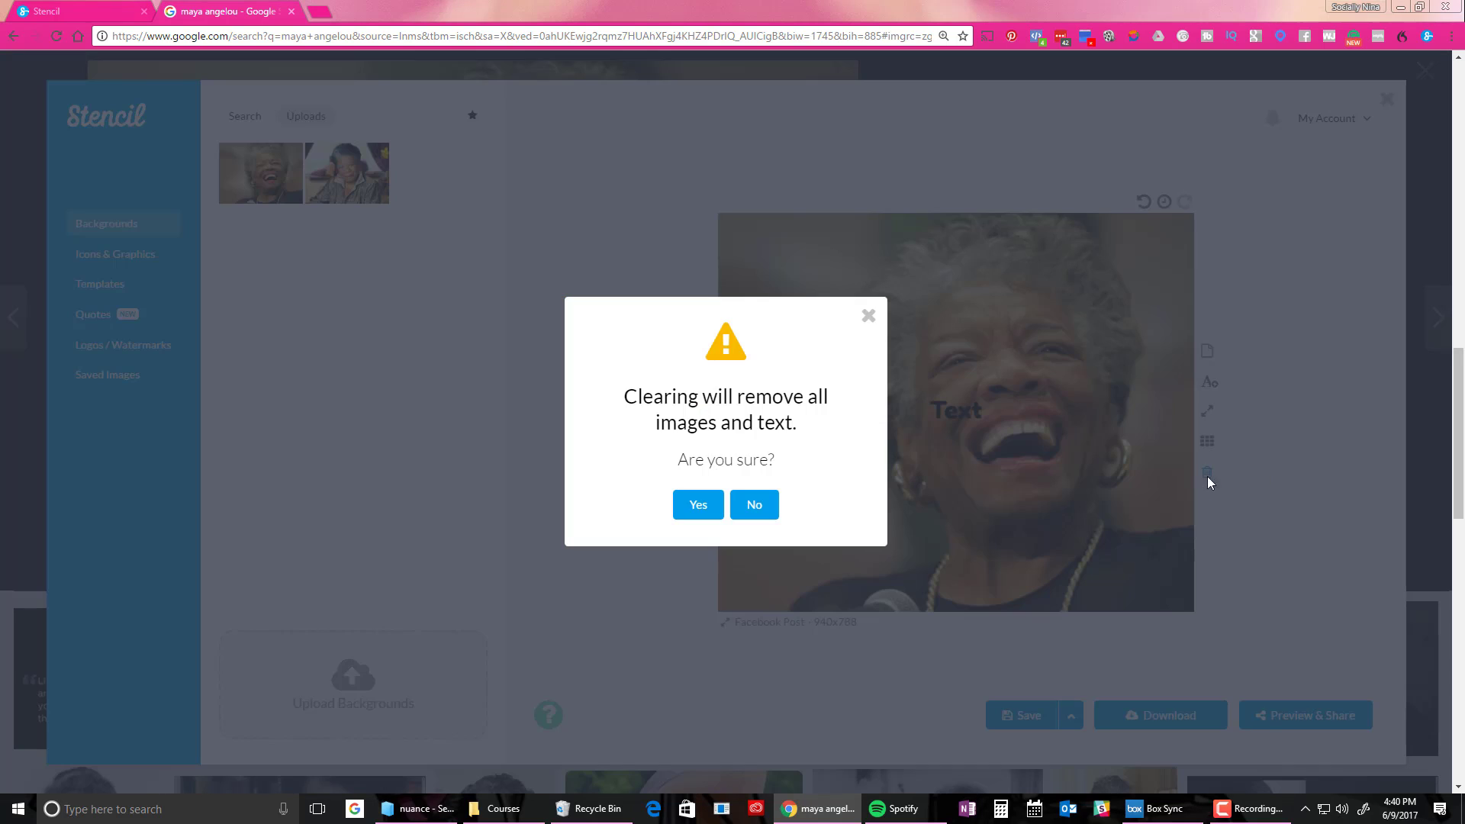
left_click(757, 510)
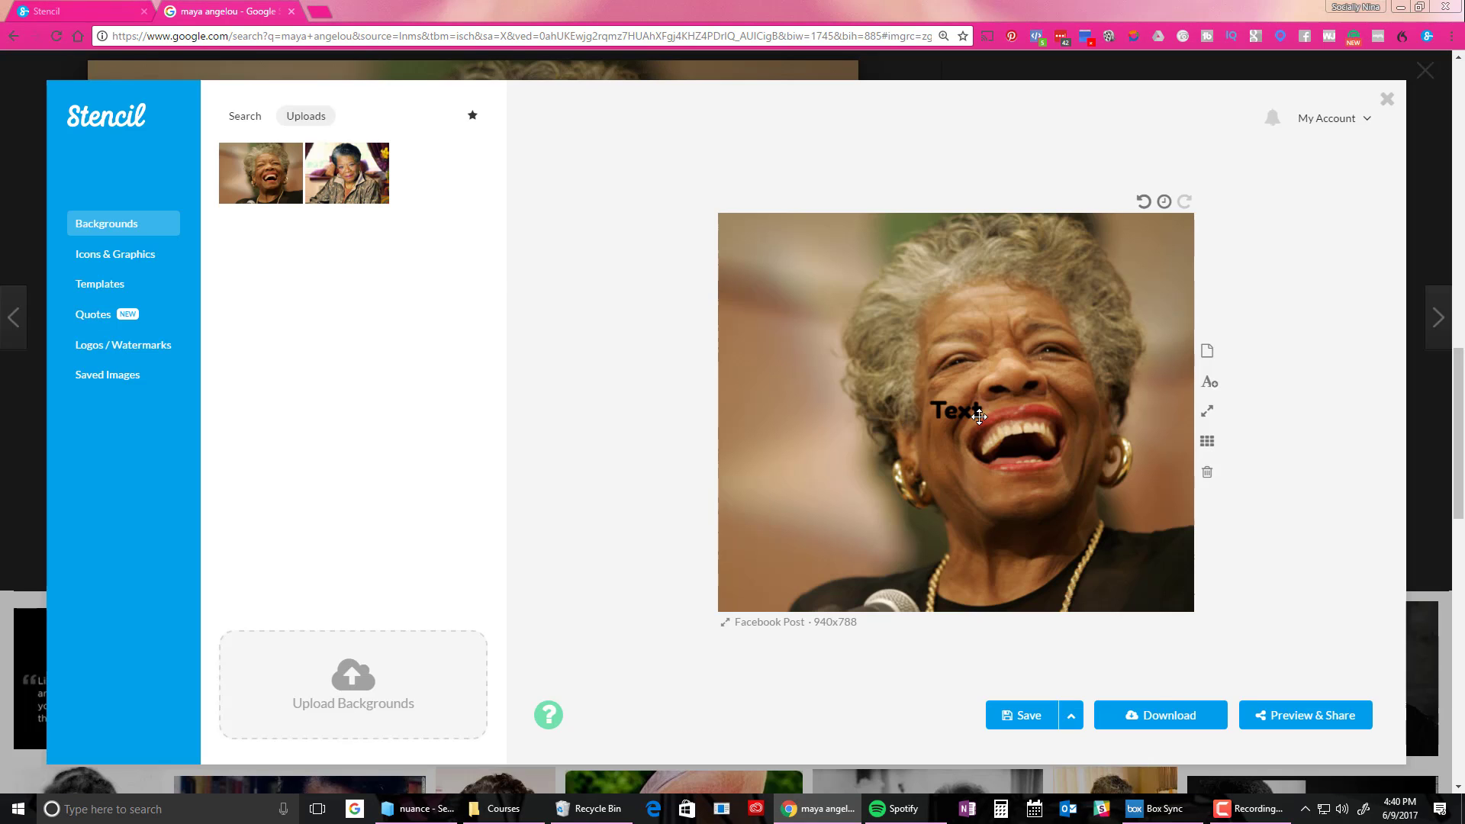
left_click(950, 410)
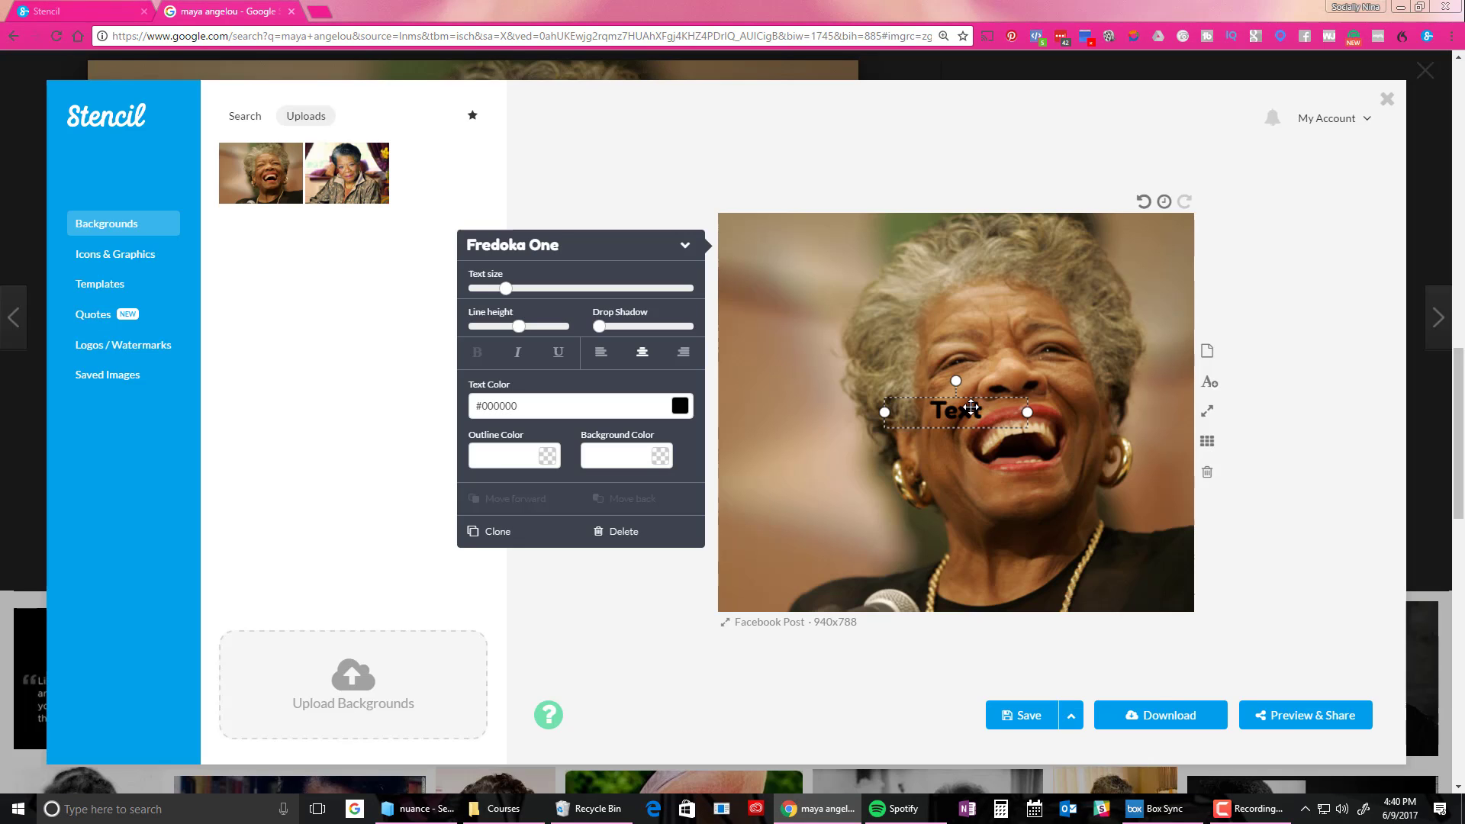
left_click(622, 533)
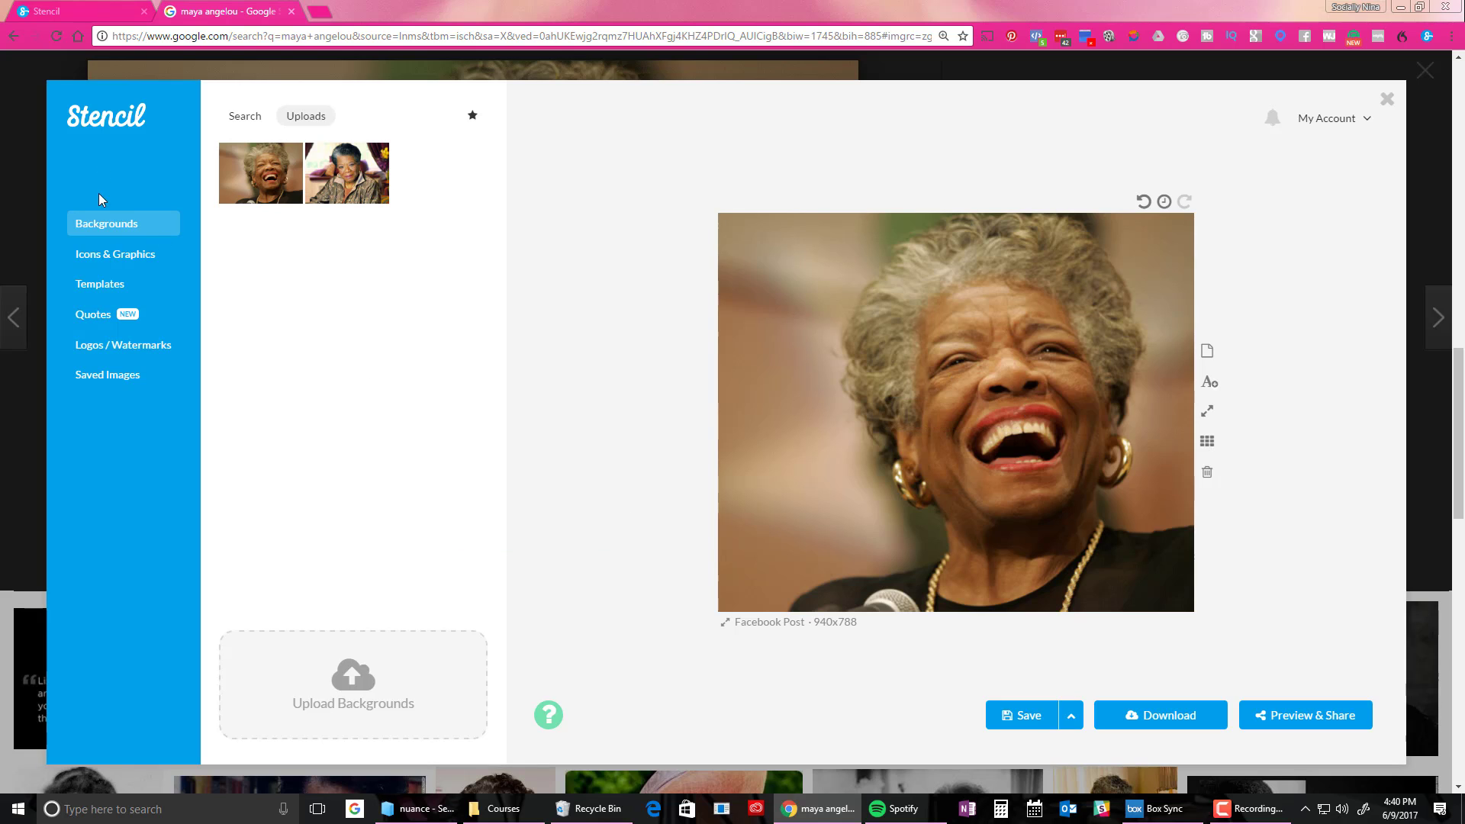
Step: Search the quotes for "maya ang" and add "We delight in the beauty of the butterfly..." to the portrait
left_click(105, 317)
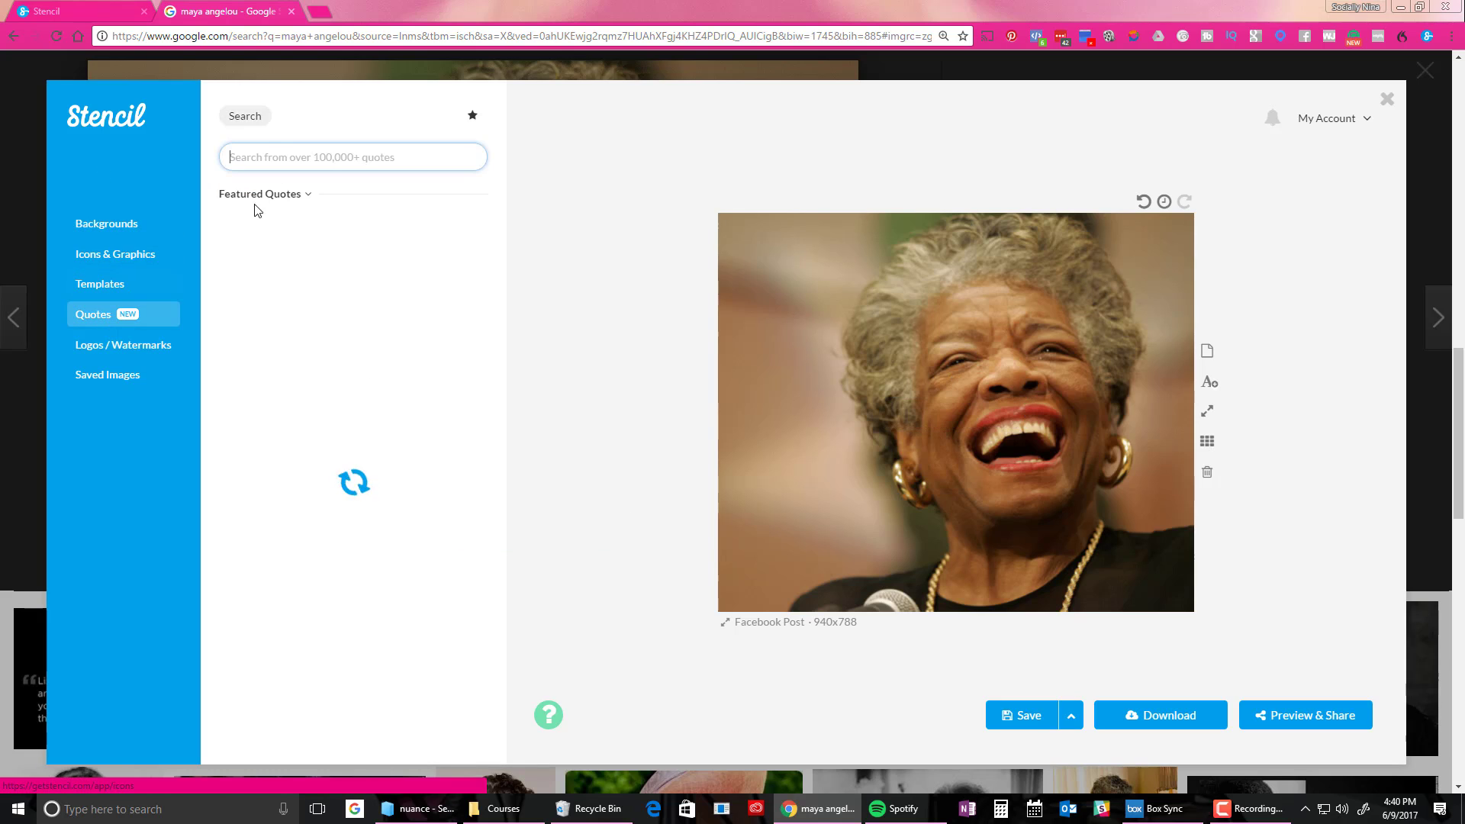
type("ma")
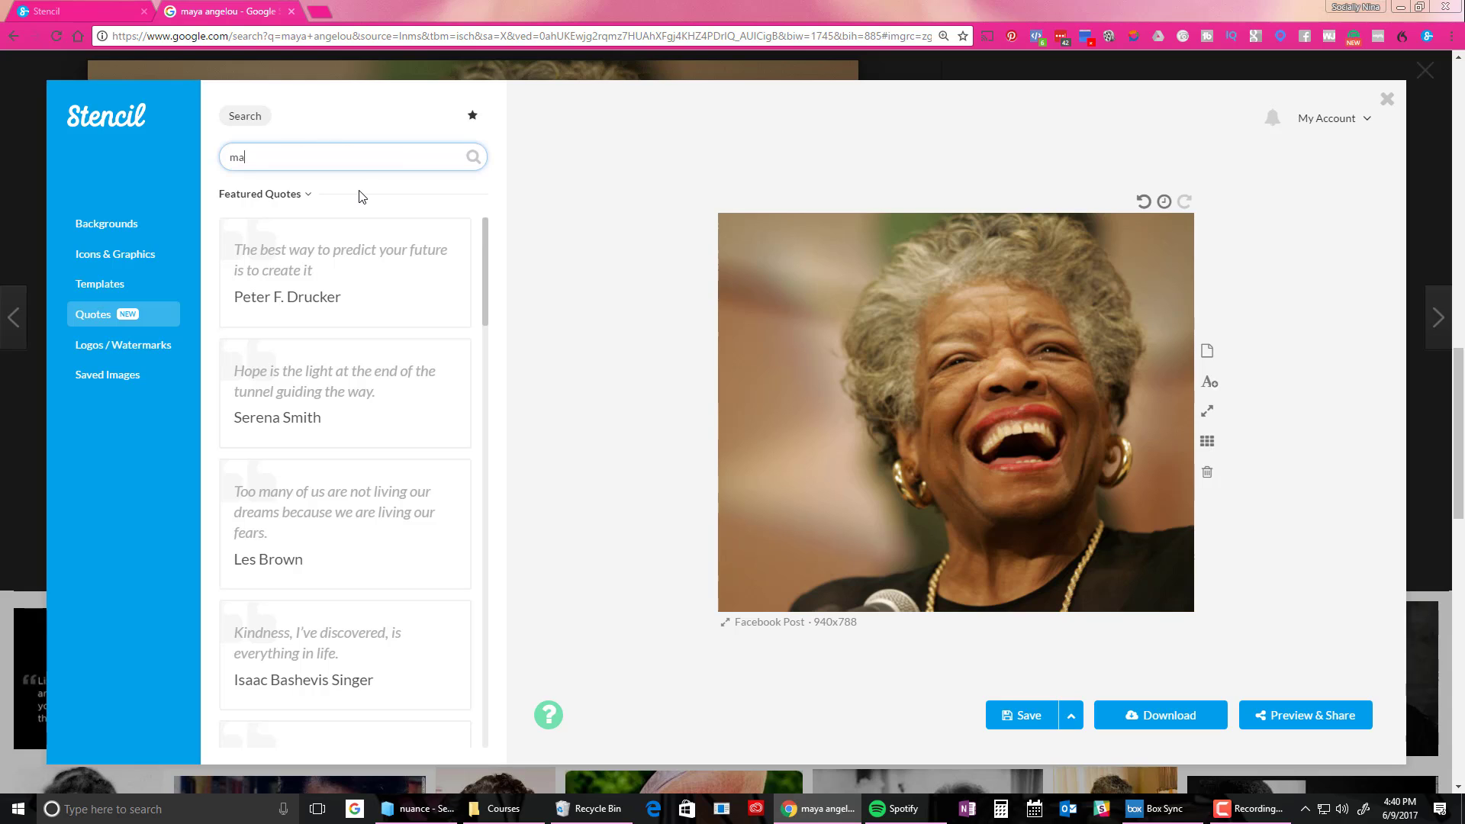
type("ya ang")
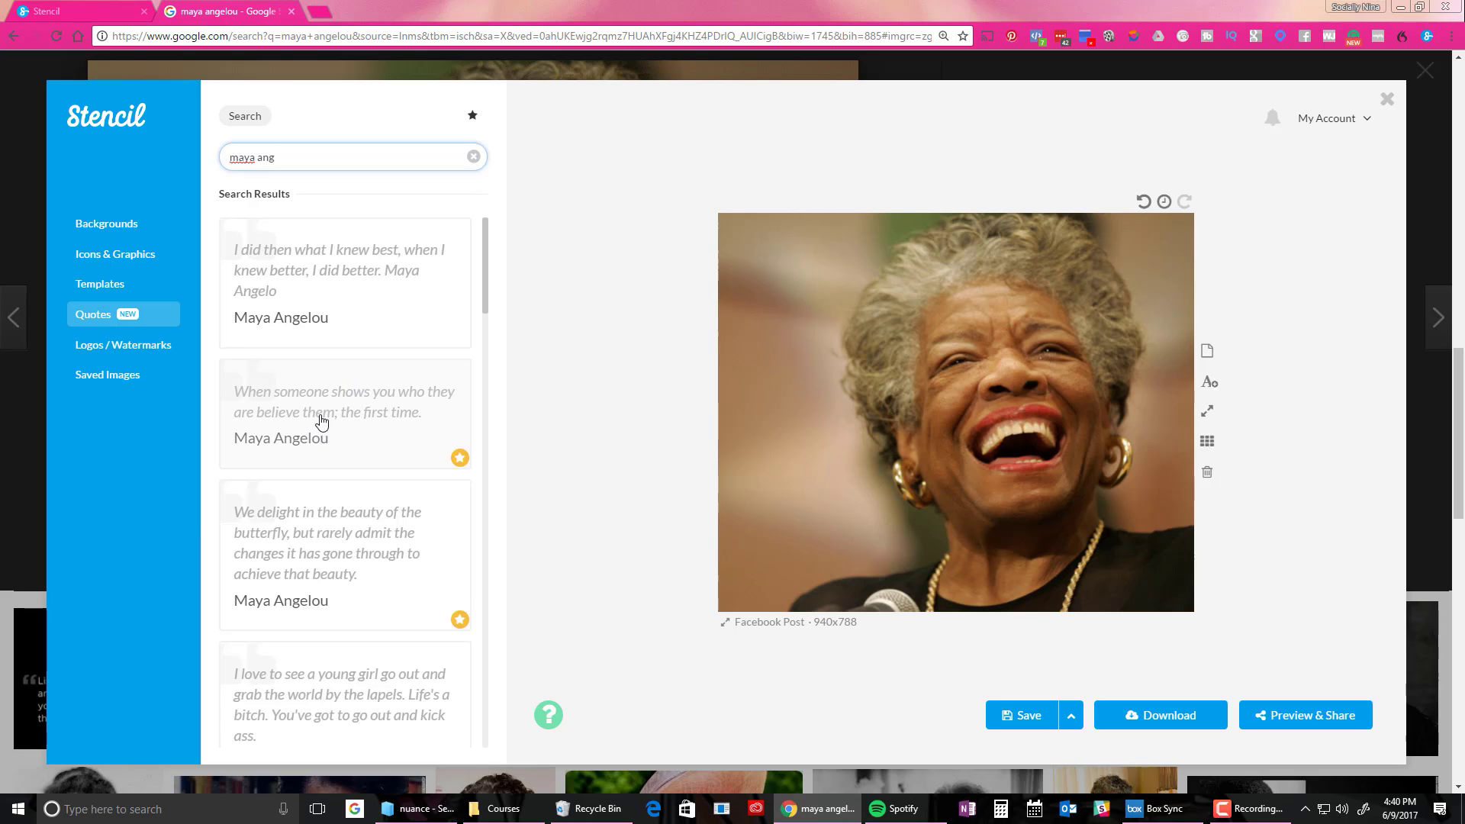
scroll(355, 406, "down", 1)
scroll(335, 381, "down", 2)
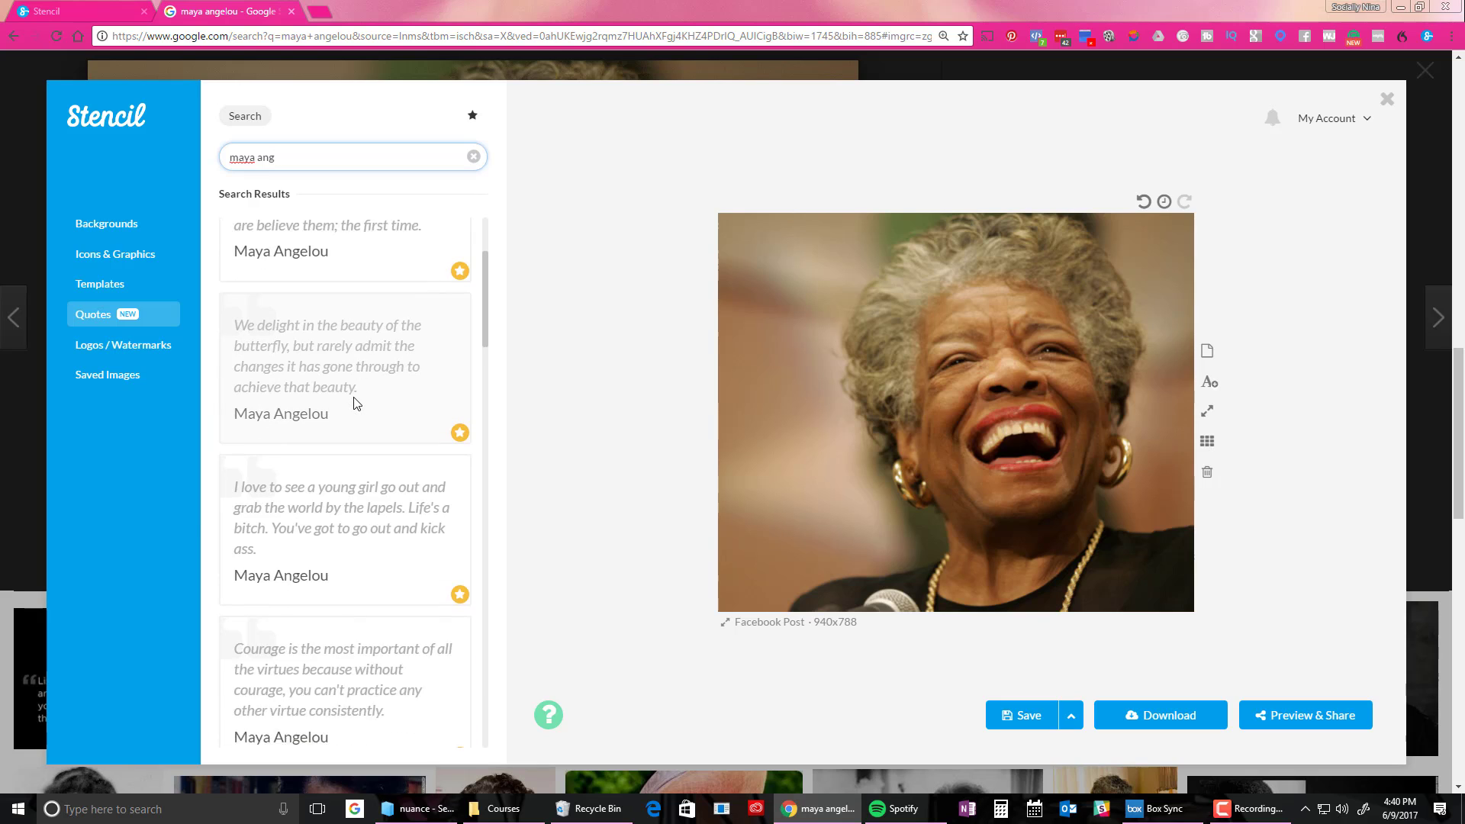
left_click(282, 327)
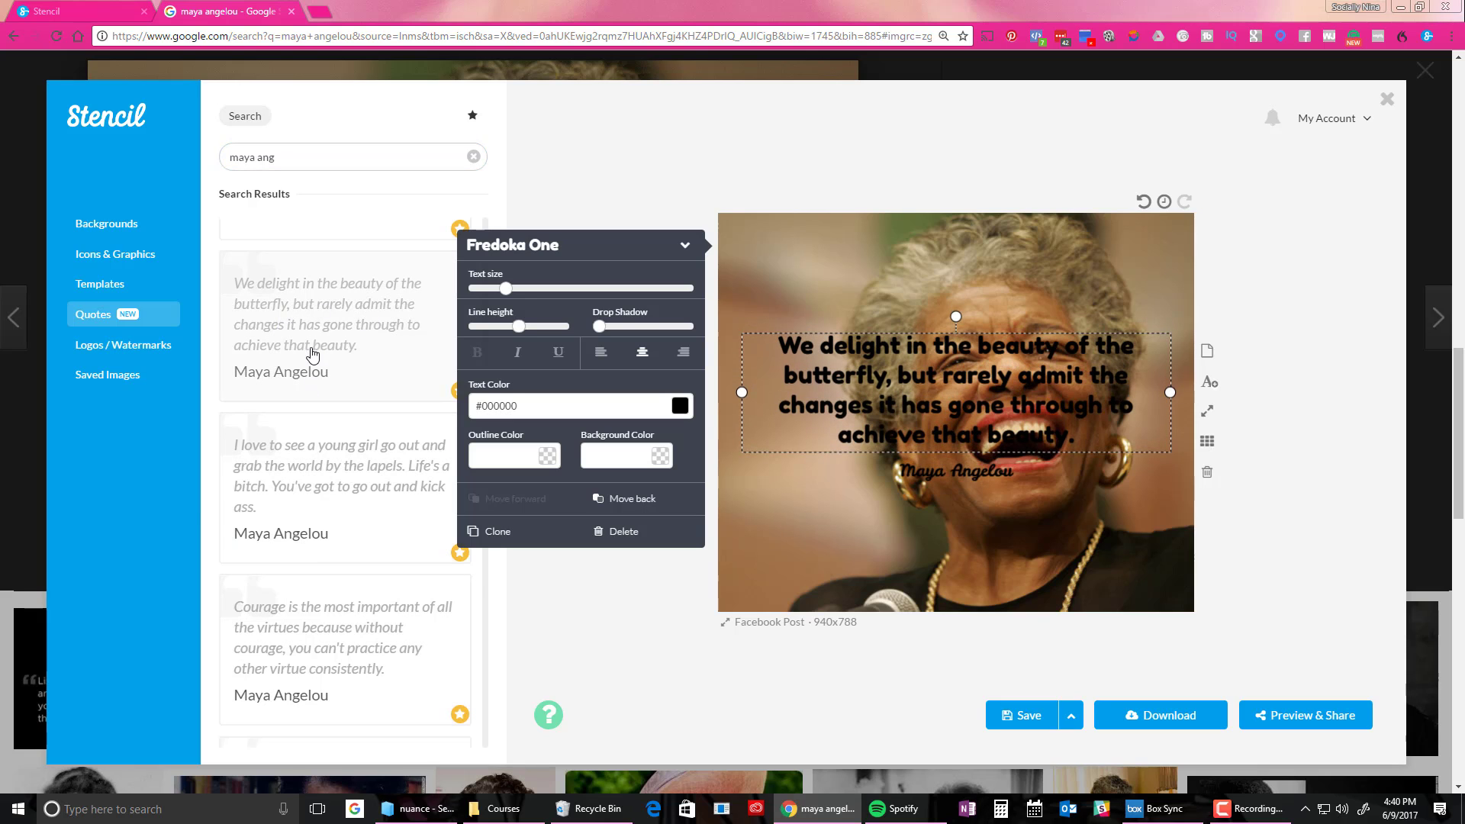
Step: Reflow the quote to five lines centred over the lower half of the portrait, and move the Maya Angelou attribution to the lower-right corner
scroll(312, 371, "down", 12)
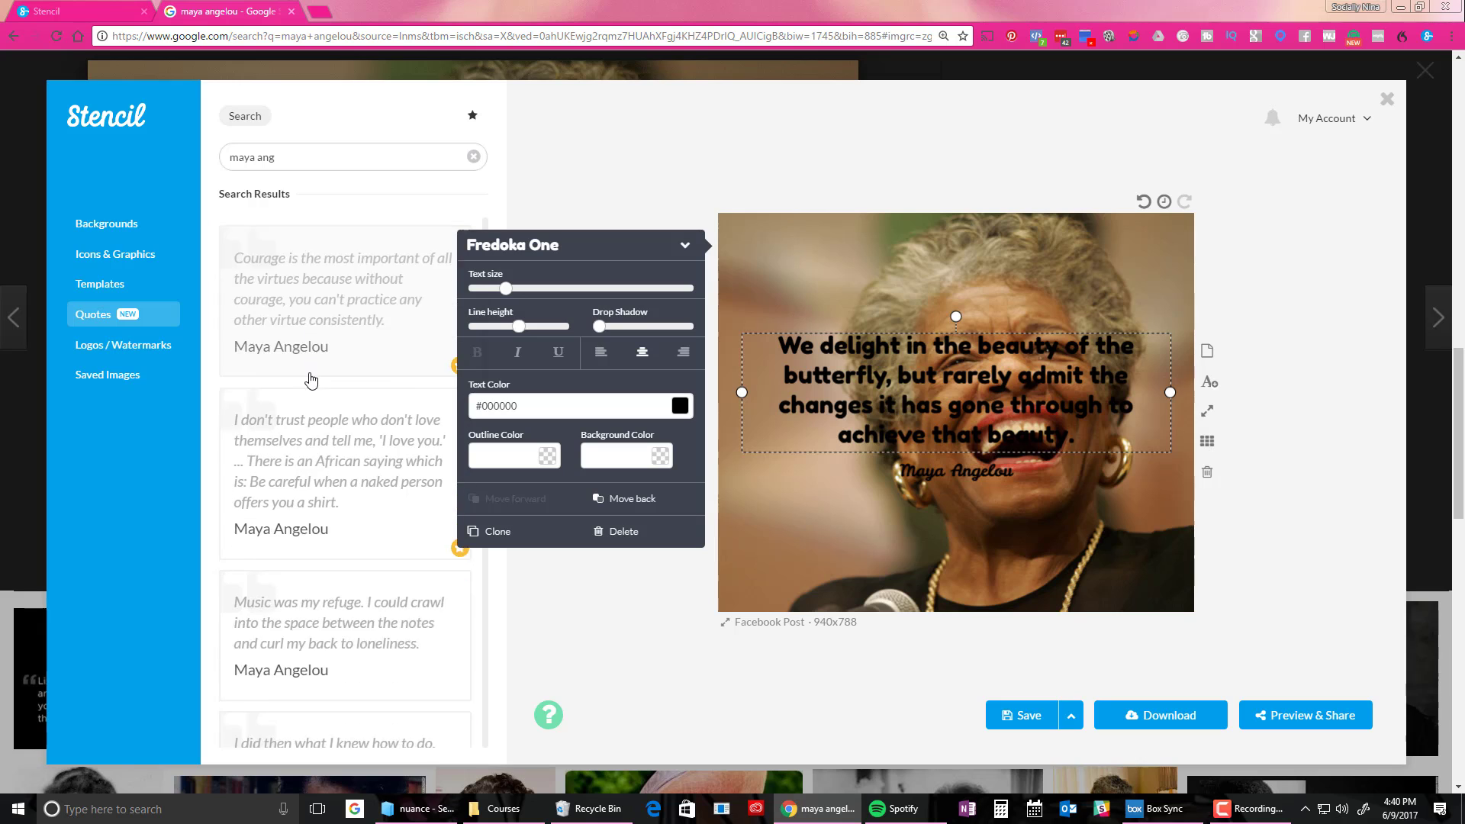
scroll(309, 384, "down", 10)
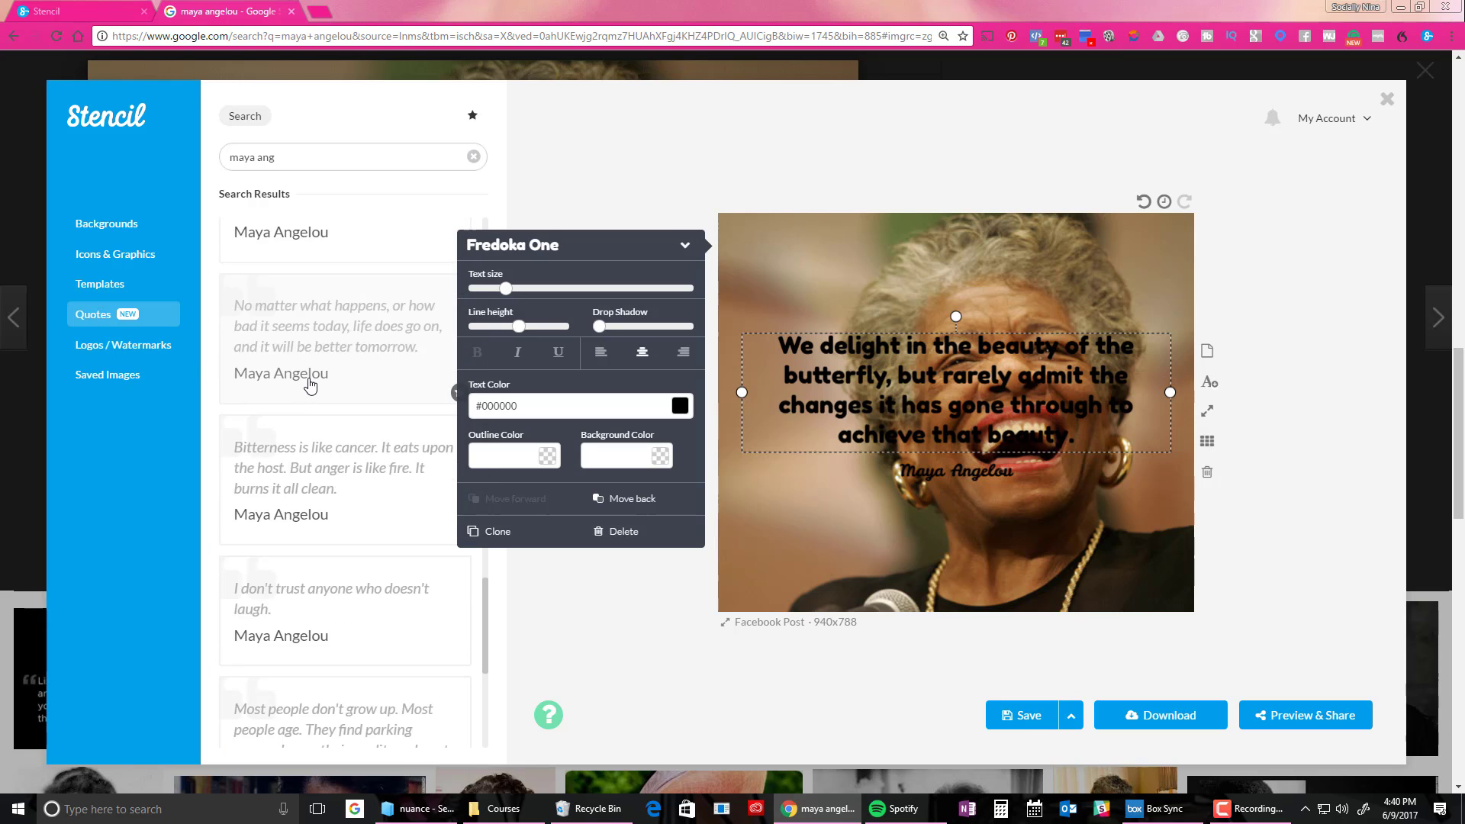
scroll(316, 382, "up", 10)
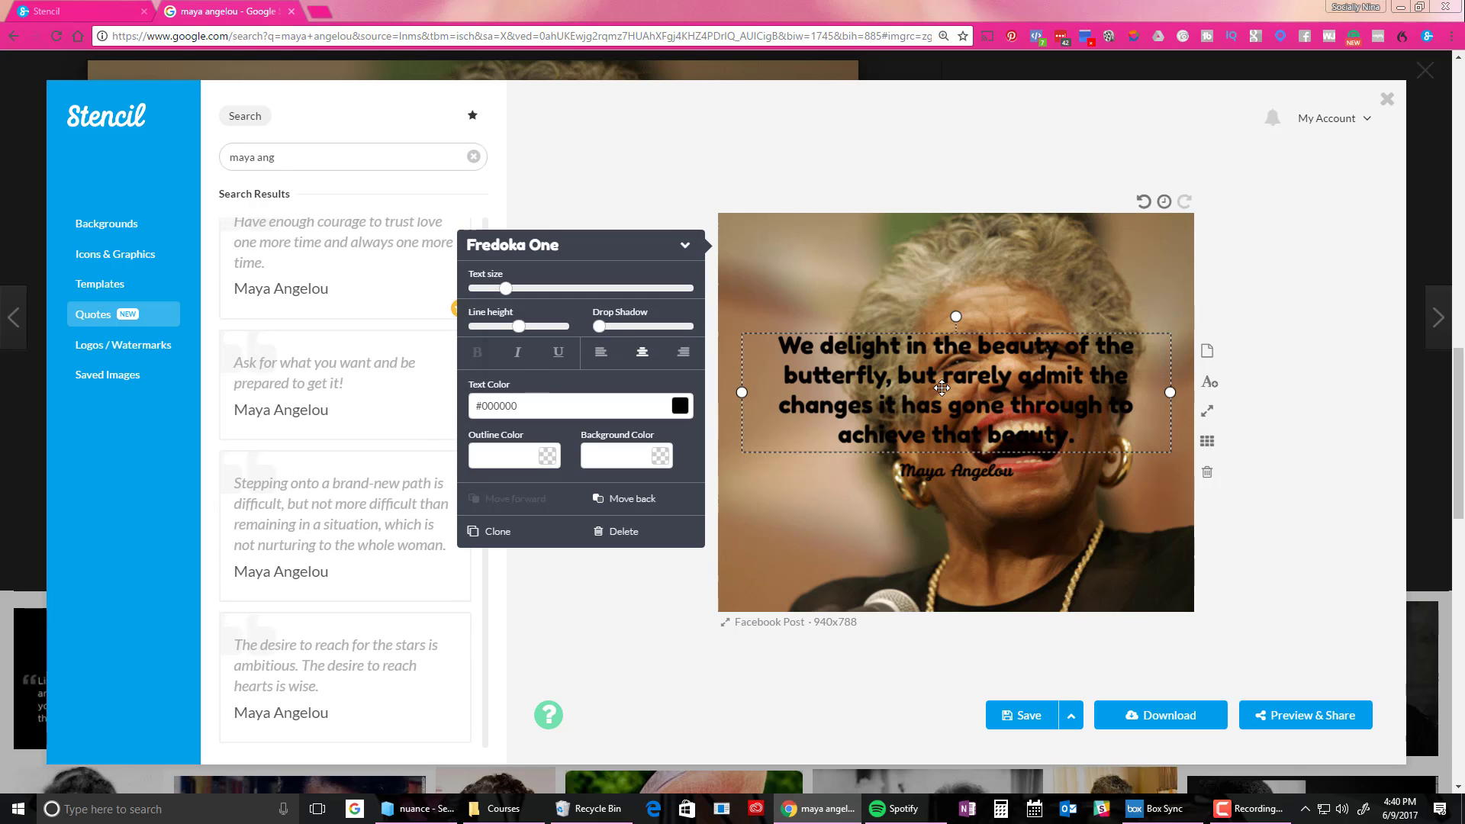
left_click_drag(1041, 391, 1017, 393)
left_click_drag(1144, 392, 879, 392)
left_click_drag(951, 471, 1079, 603)
left_click(874, 392)
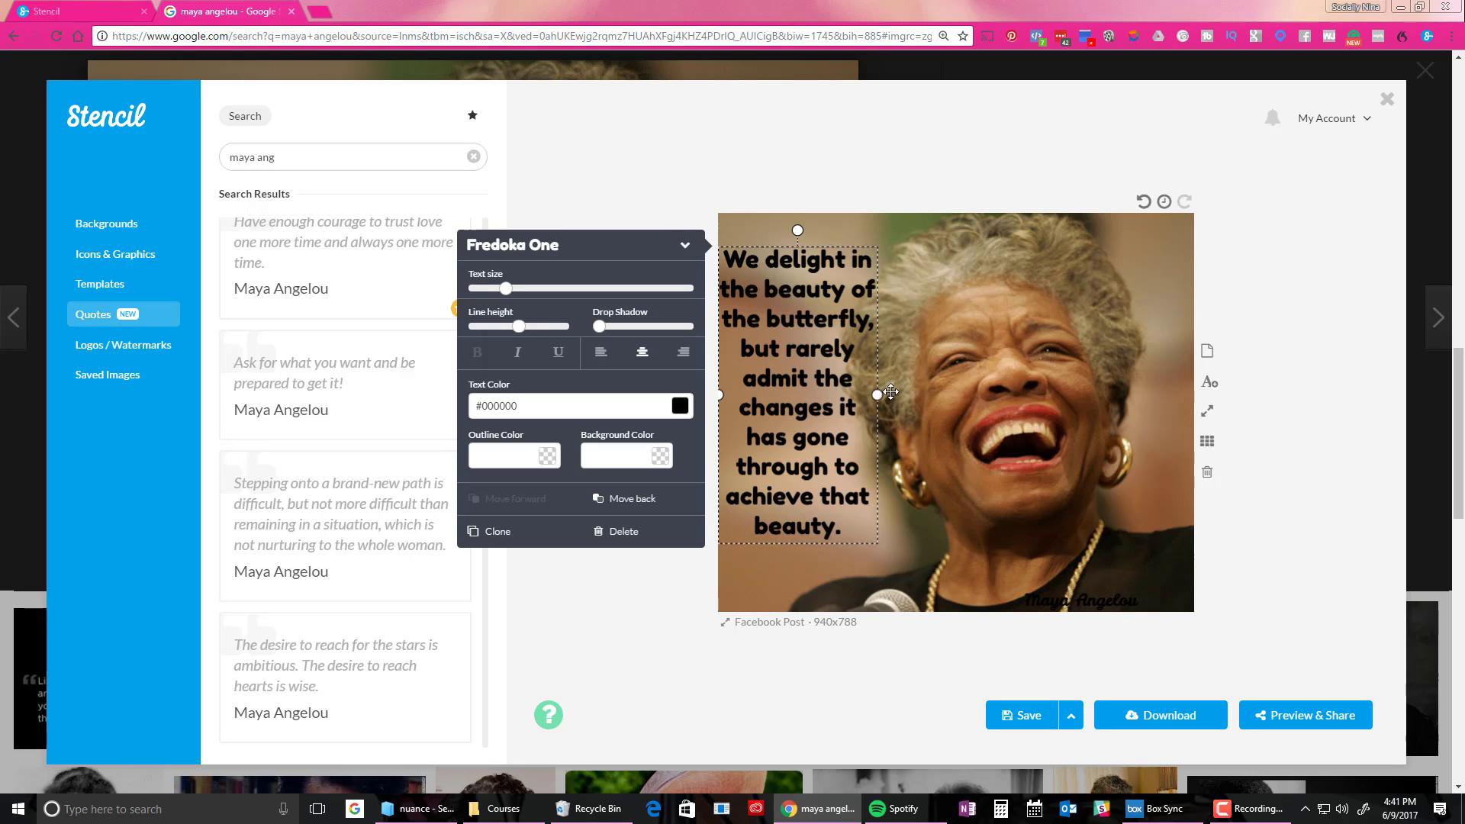
left_click_drag(890, 392, 1047, 394)
left_click_drag(767, 401, 830, 460)
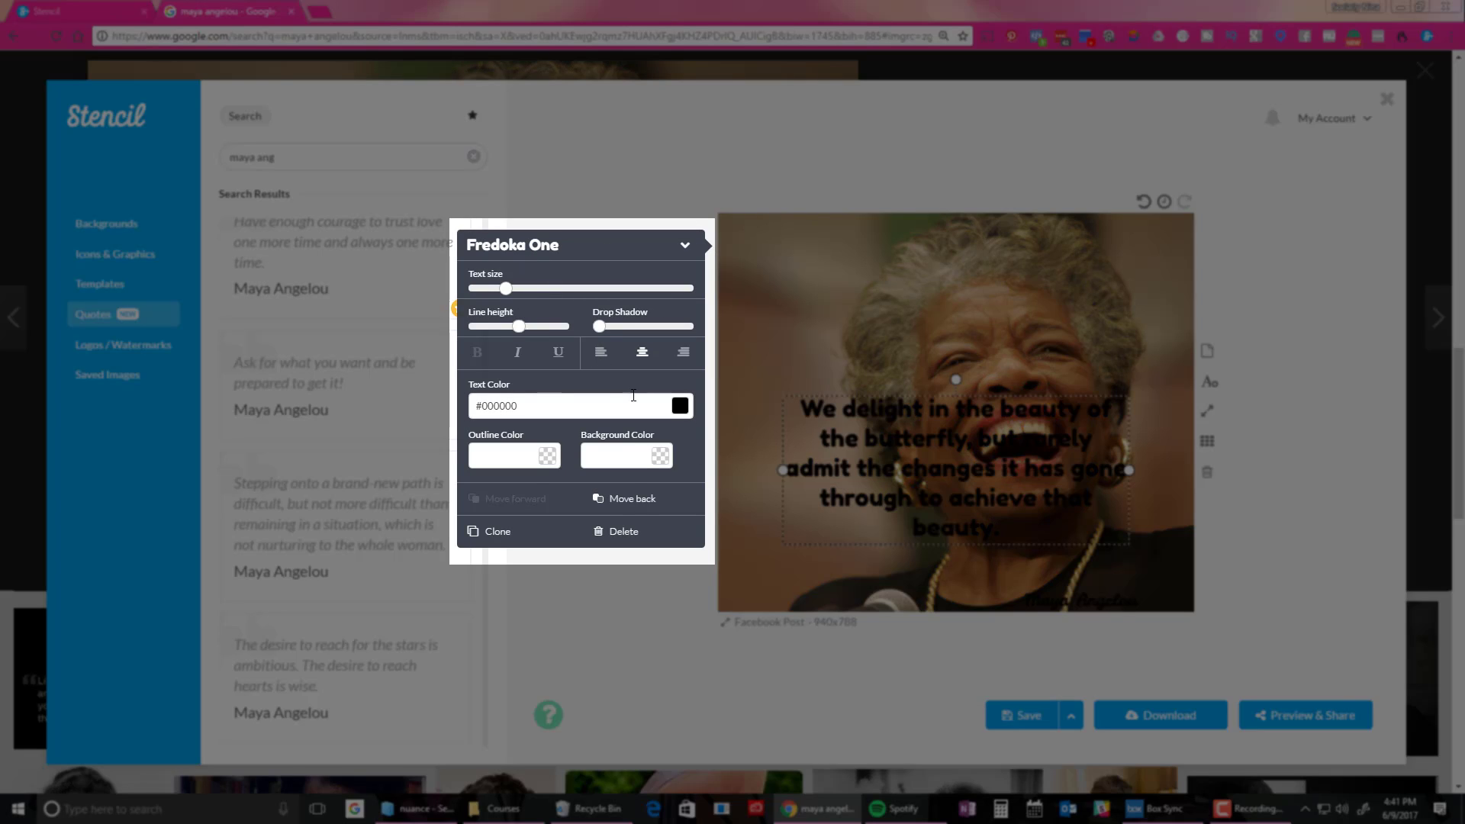
Step: Give the quote text a white #ffffff background and extend it to full width
left_click(660, 461)
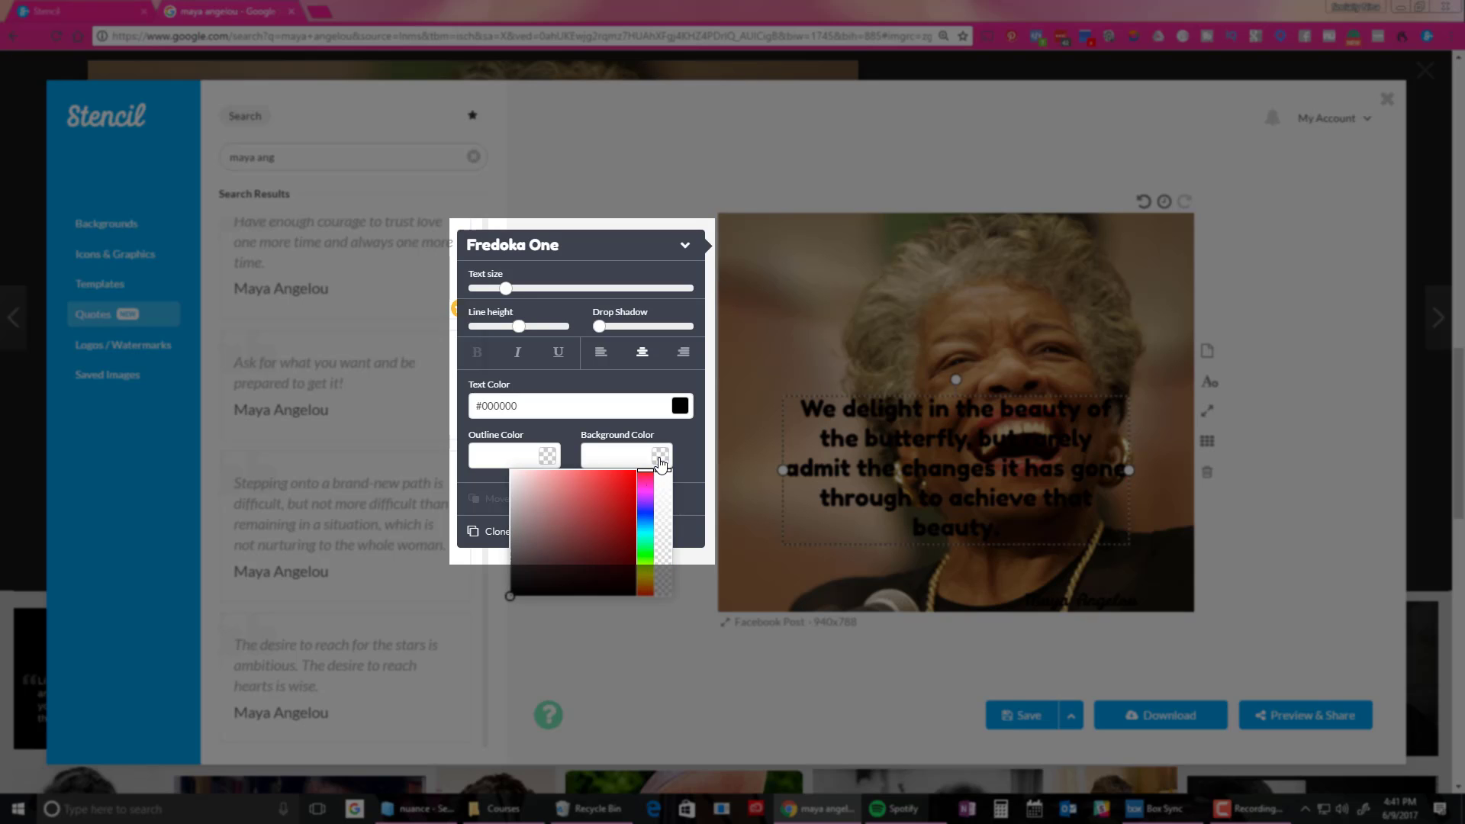
left_click(645, 509)
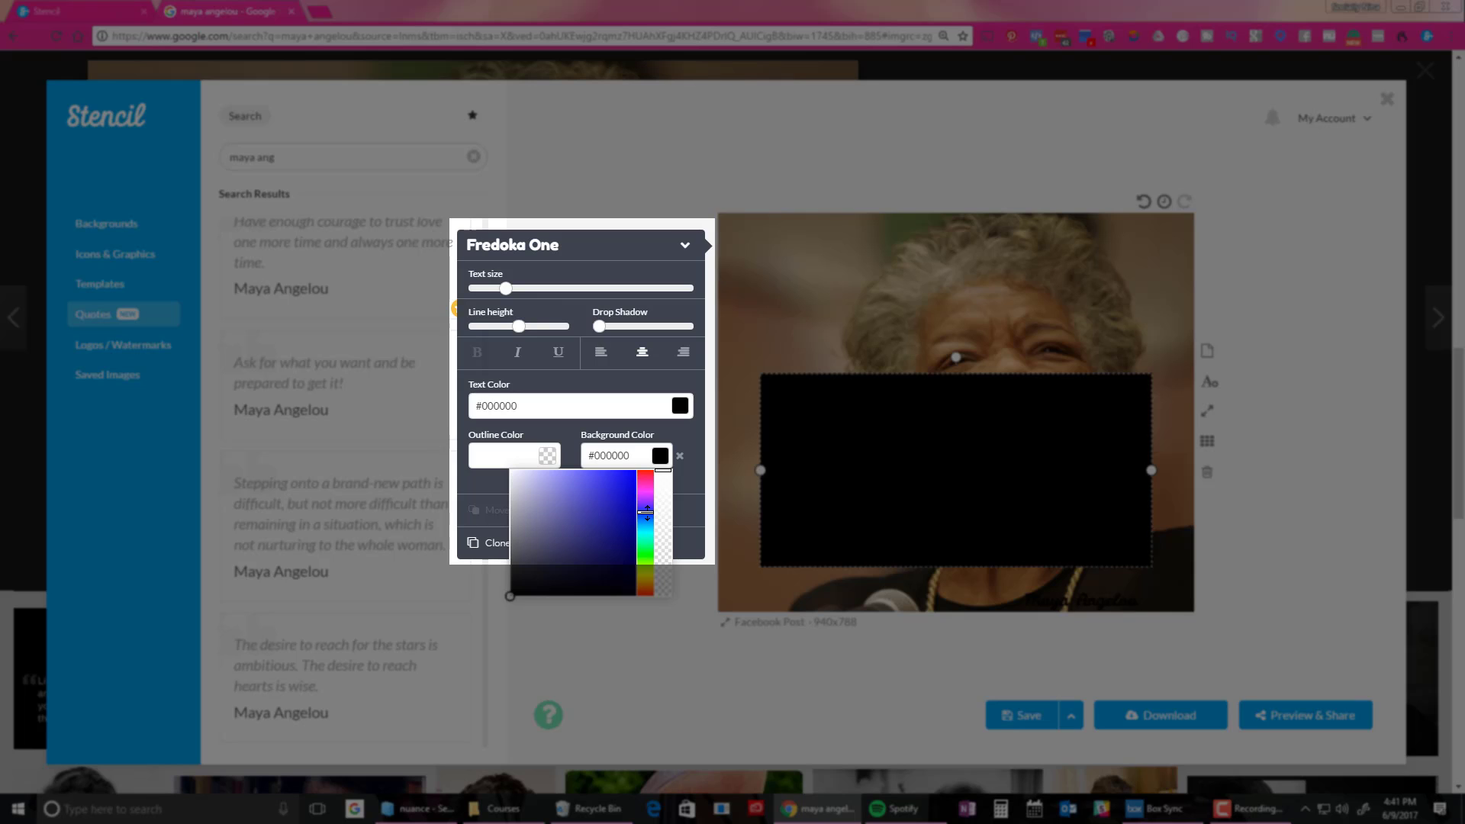
left_click_drag(612, 517, 507, 473)
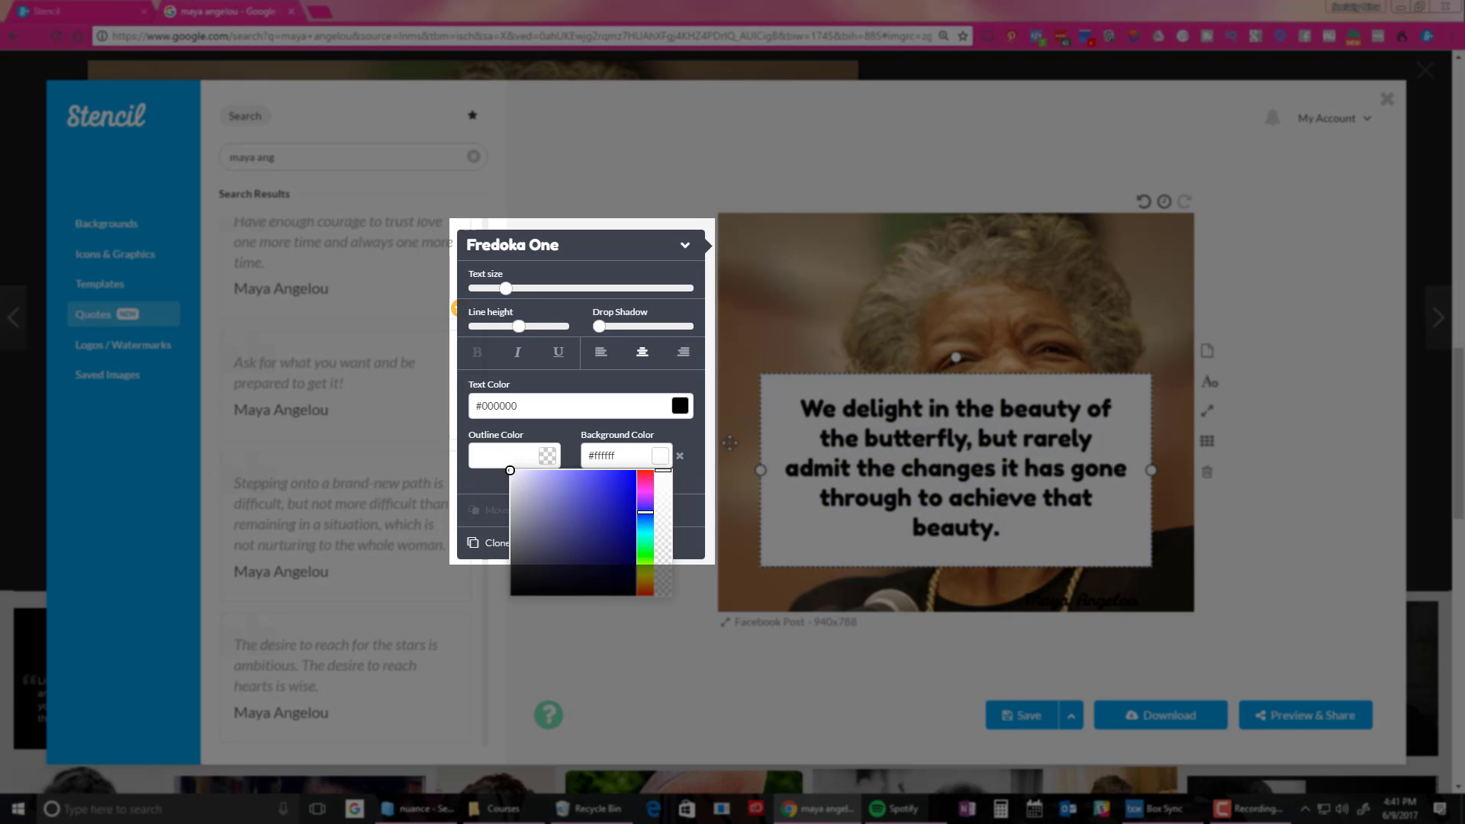
left_click(609, 452)
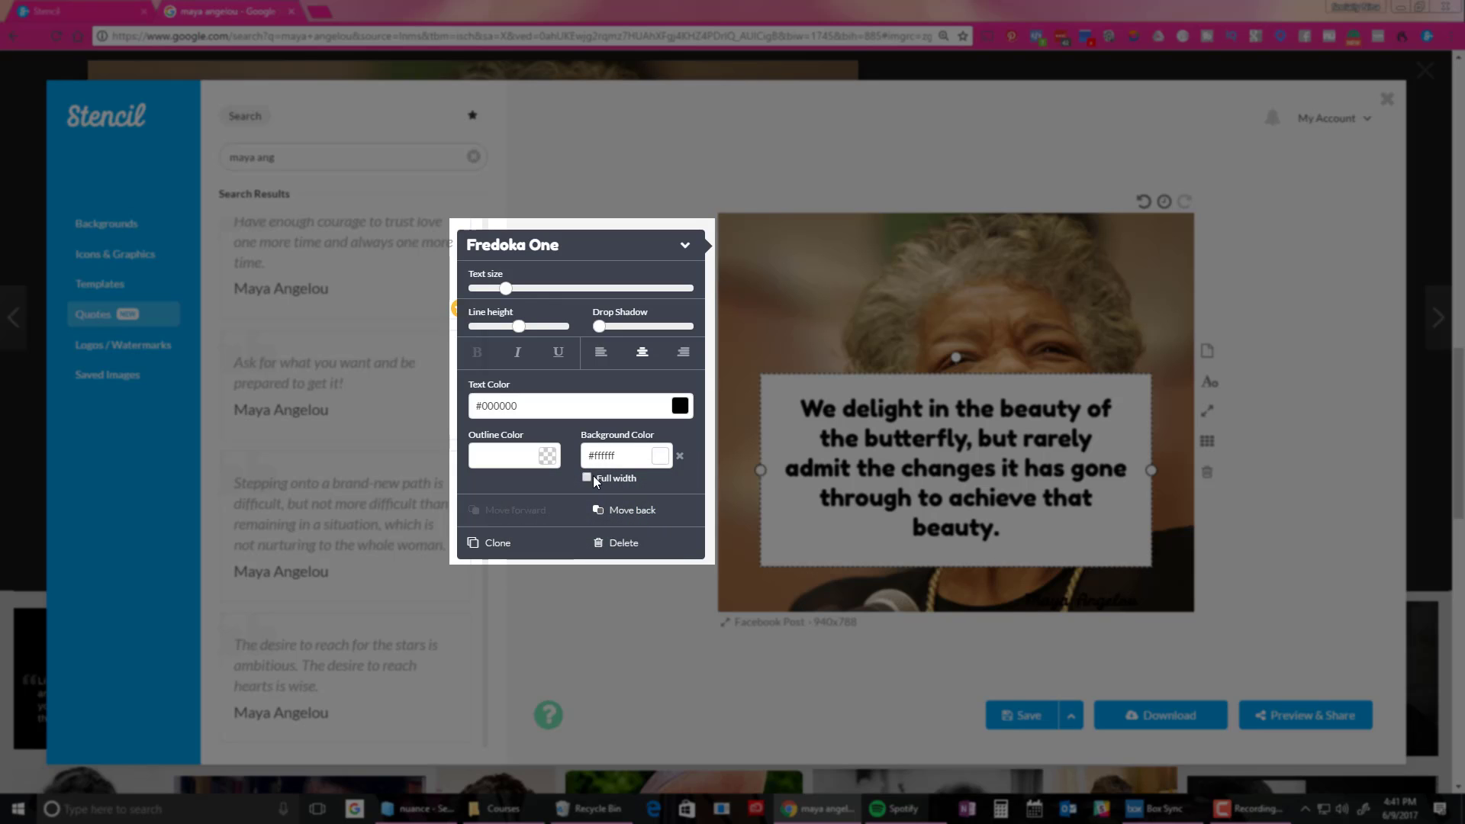
left_click(587, 478)
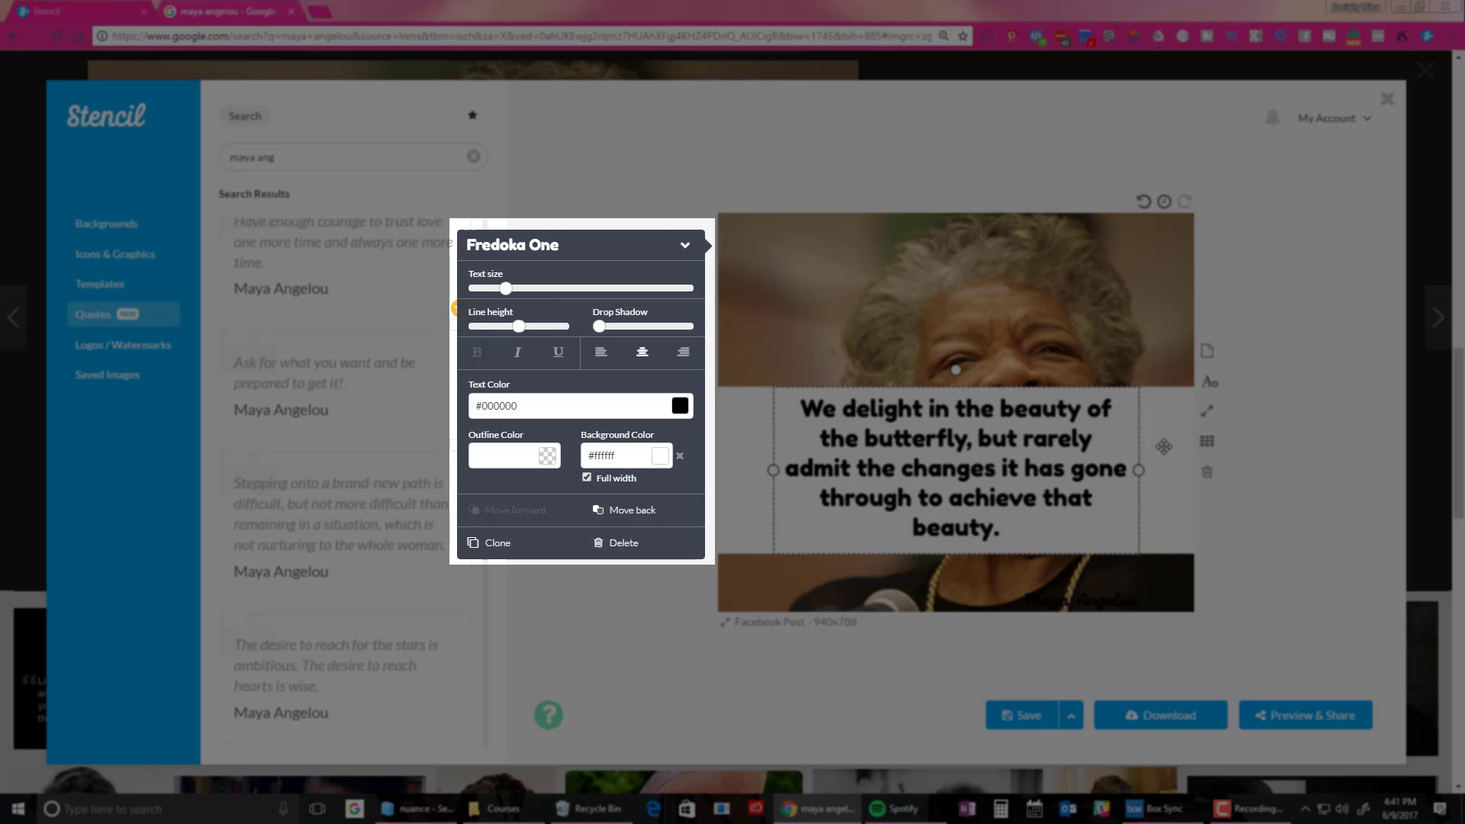
Step: Make the quote's white background semi-transparent so the portrait shows through it
left_click(661, 457)
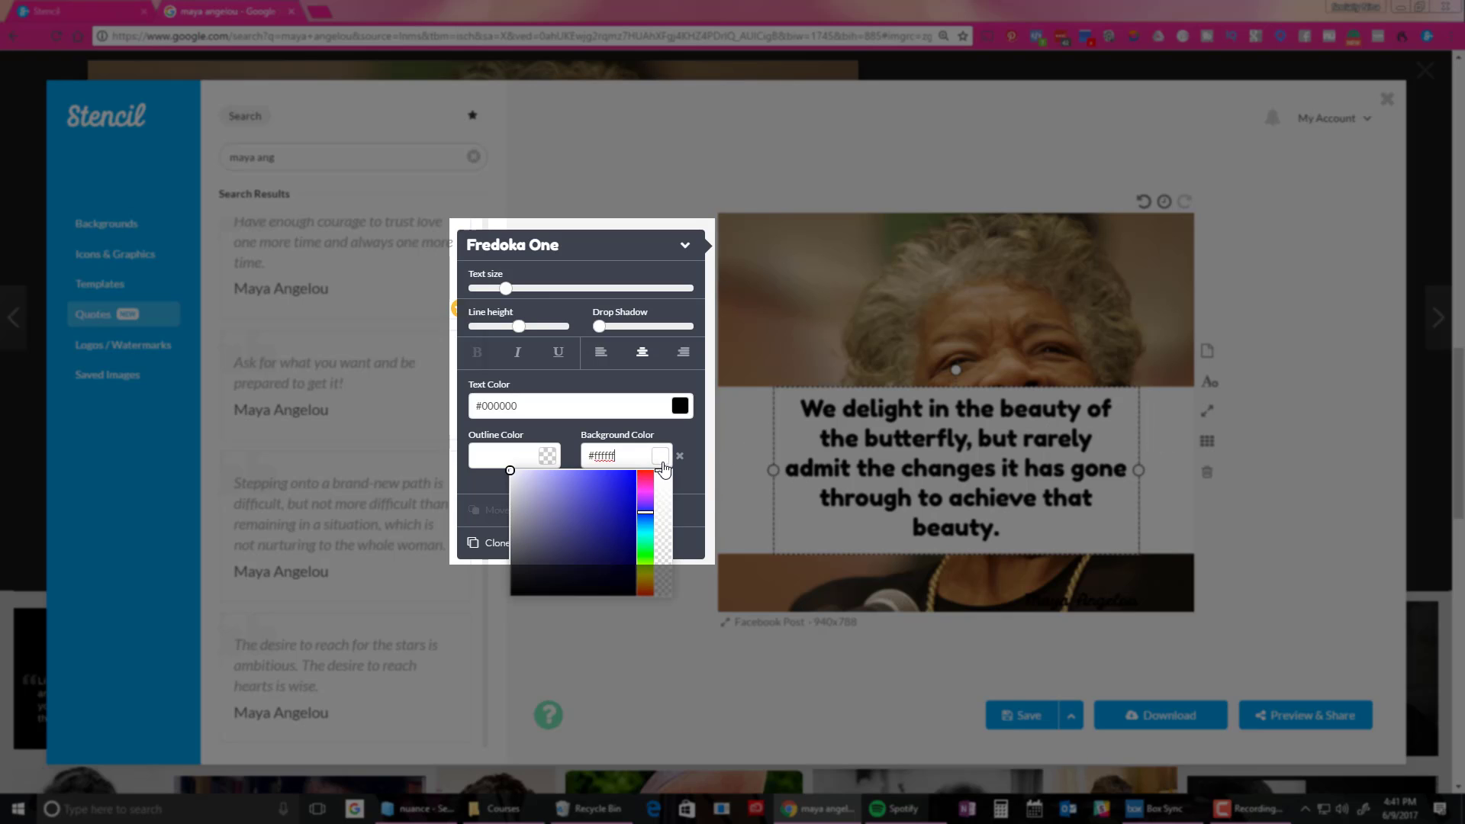
left_click_drag(661, 492, 661, 528)
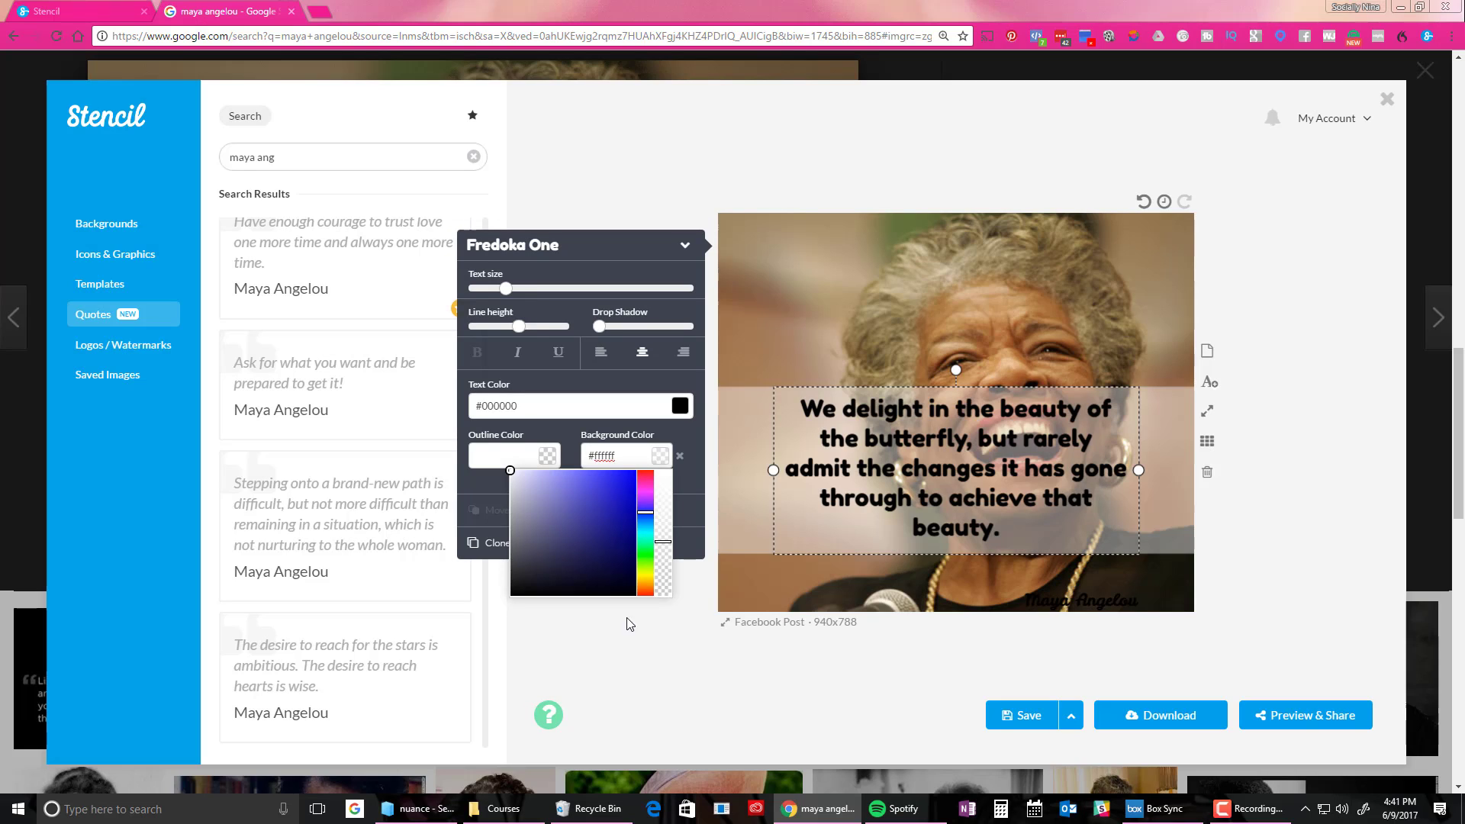
left_click(944, 585)
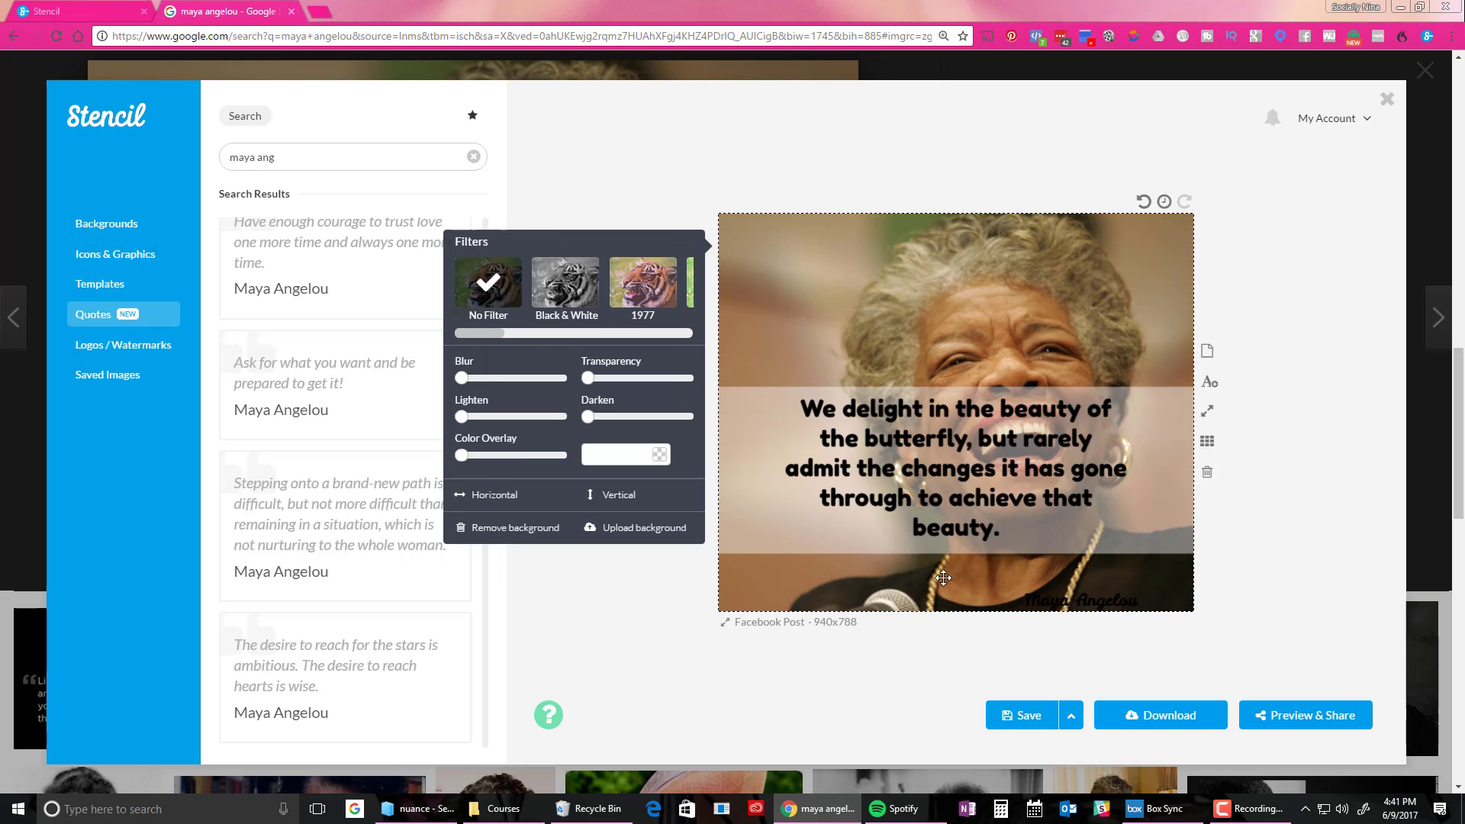
Step: Place the Maya Angelou attribution on the white band beside "beauty." and send the quote behind it
mouse_move(1091, 603)
left_mouse_down()
mouse_move(1068, 601)
mouse_move(1074, 534)
left_mouse_up()
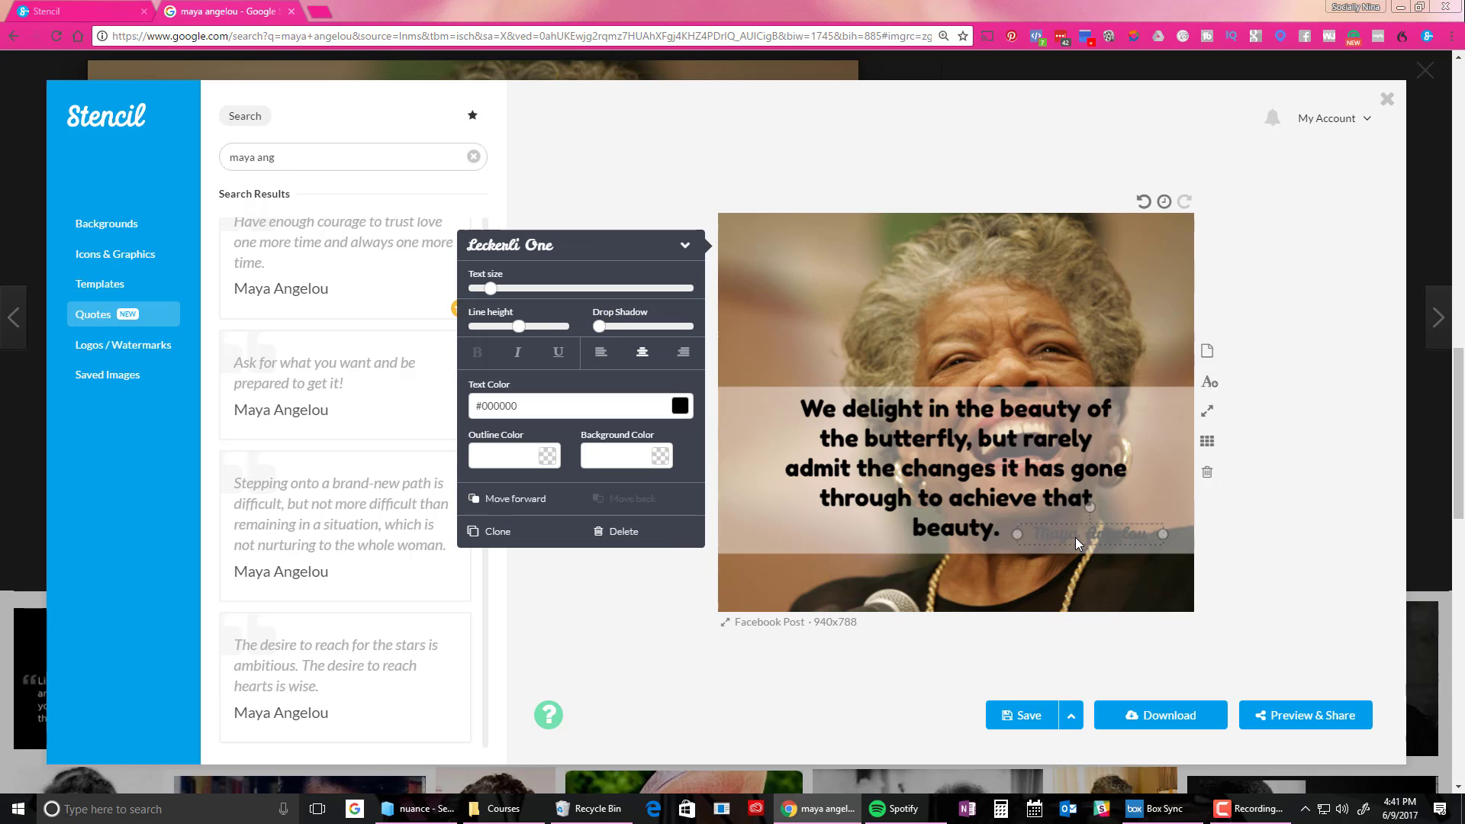
left_click(740, 409)
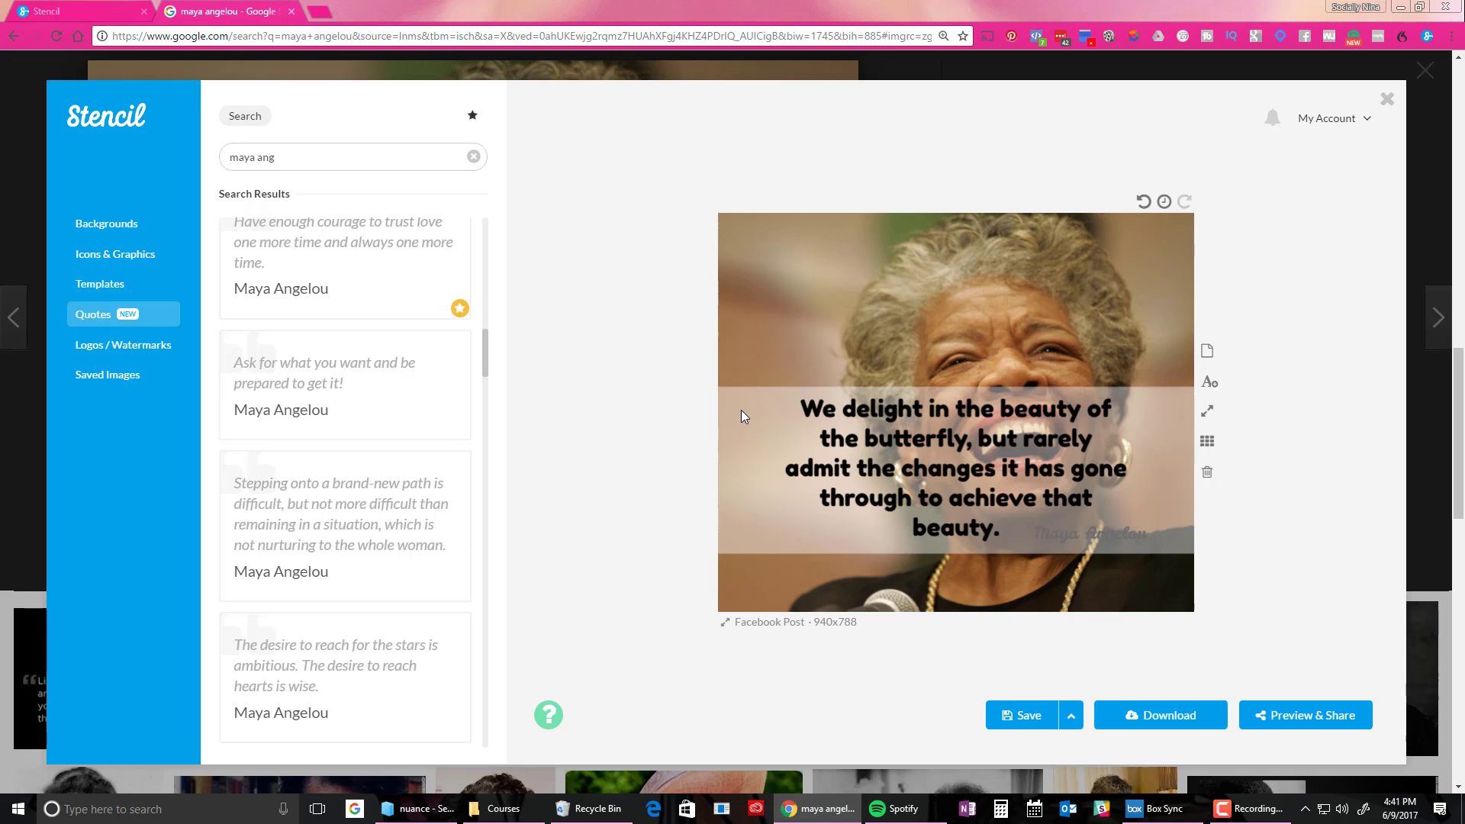
left_click(833, 430)
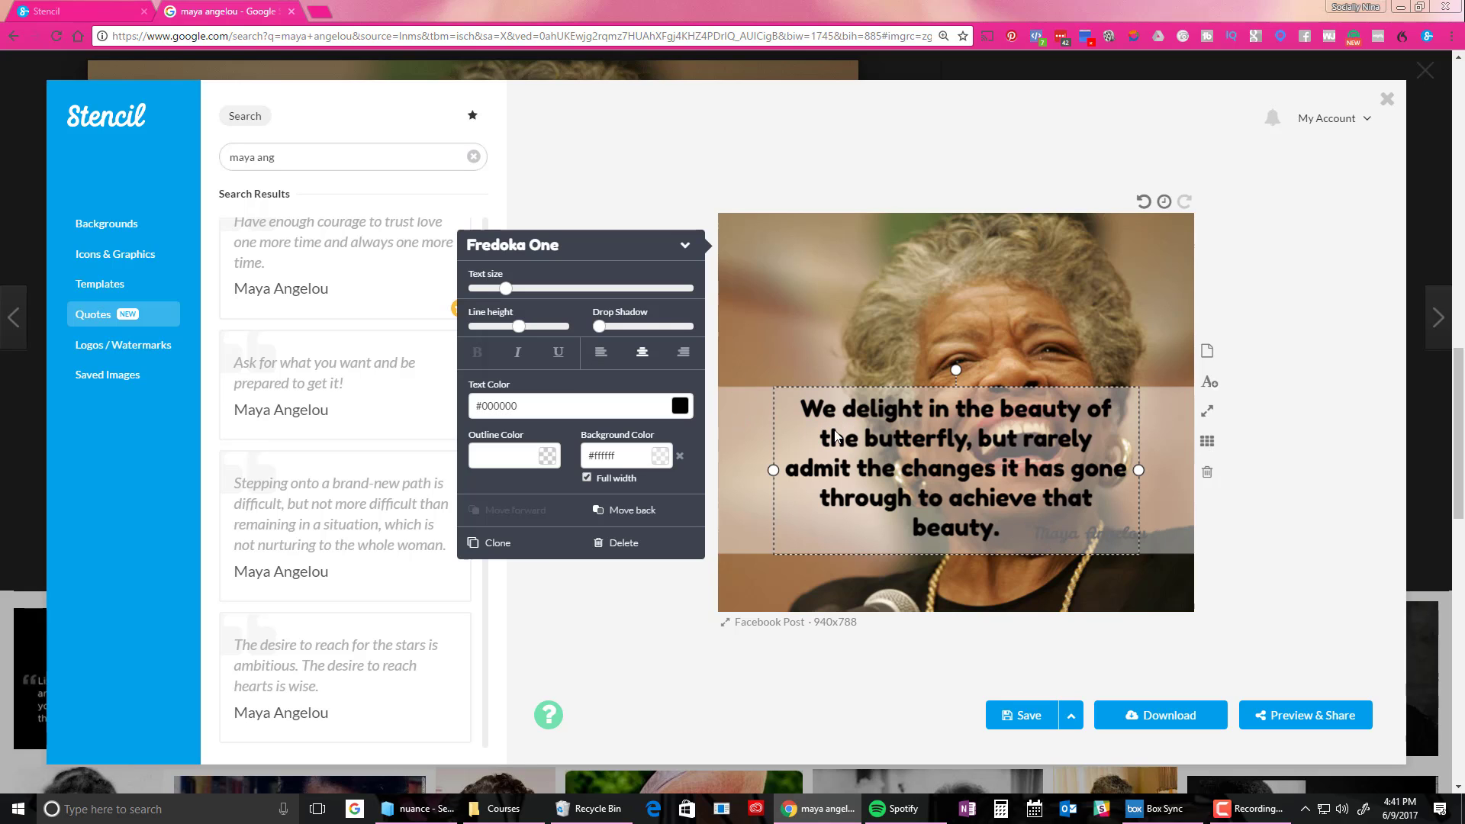
left_click(636, 511)
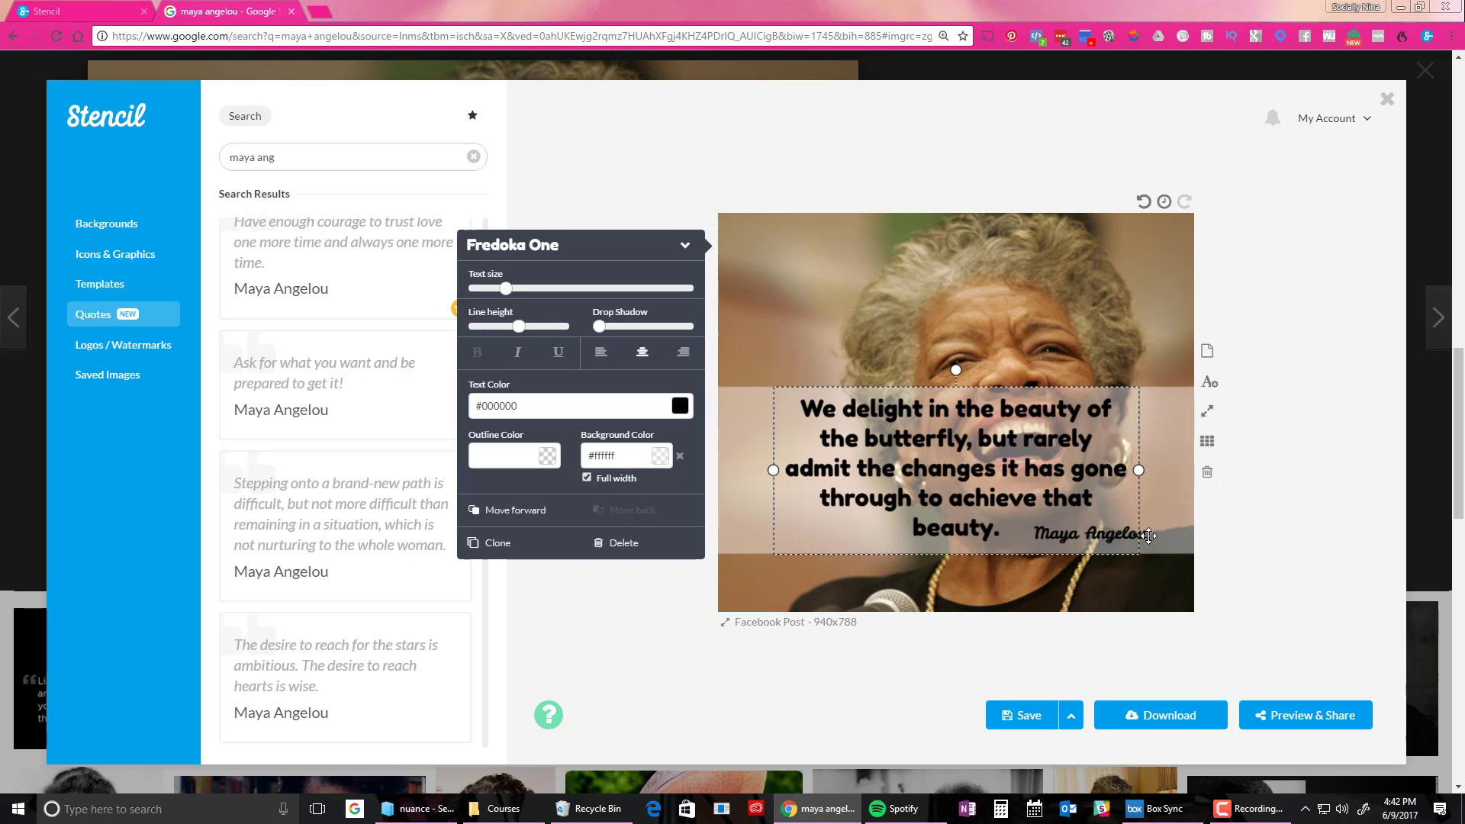
left_click(1117, 534)
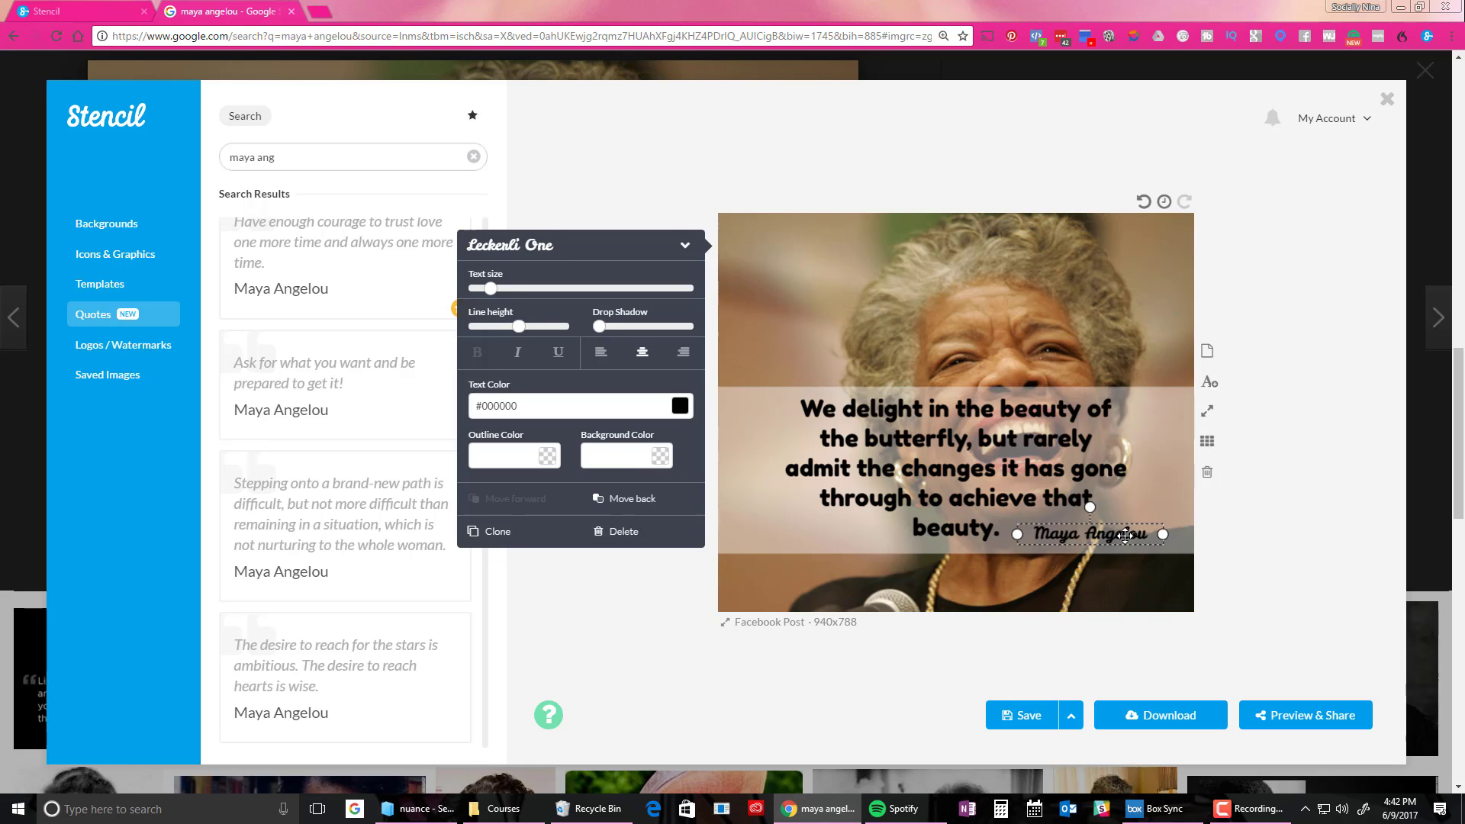
left_click_drag(1125, 535, 1114, 530)
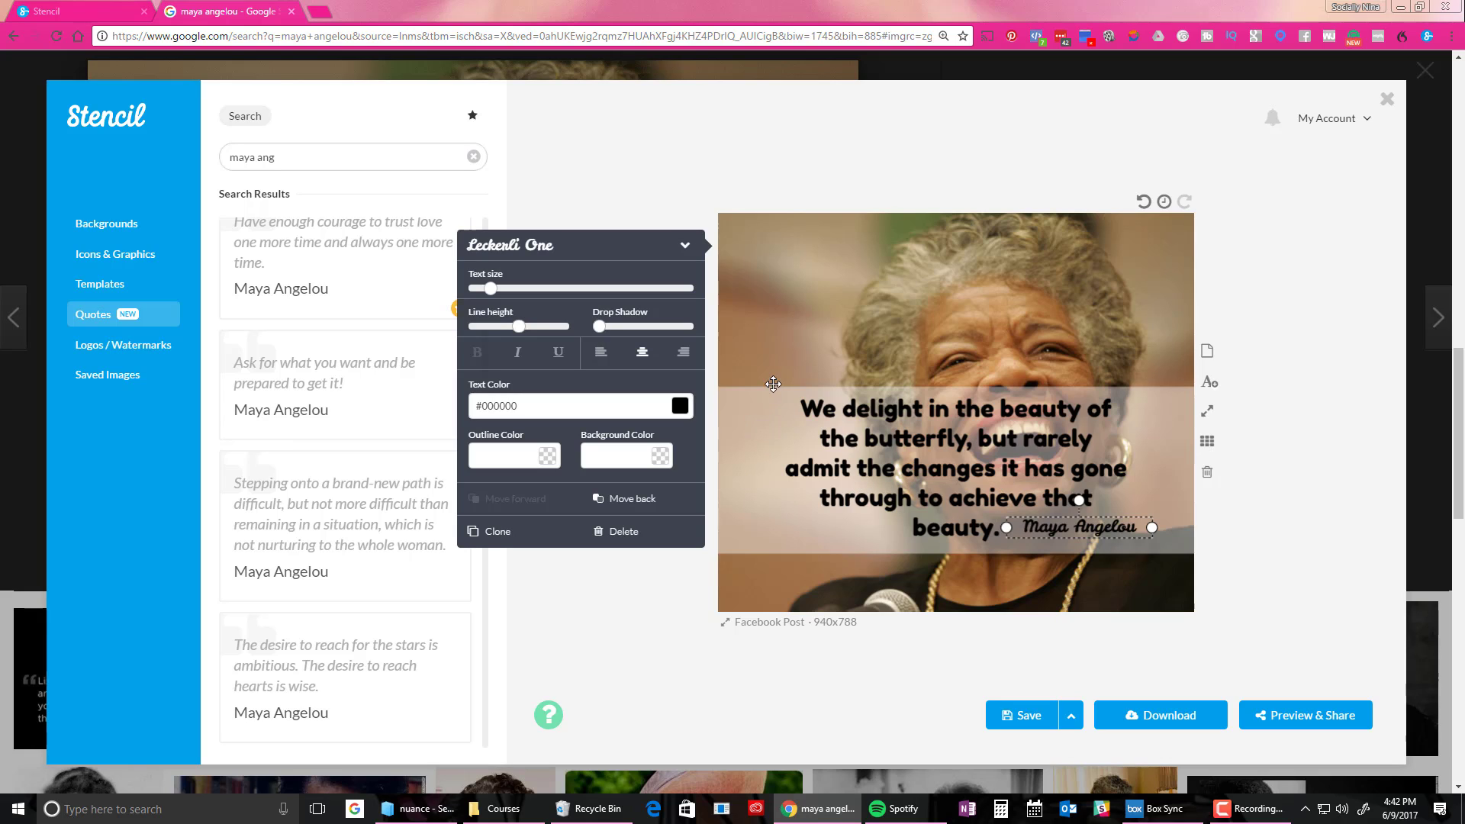
Step: Move the quote and its white band down, close to the portrait's bottom edge
left_click(765, 412)
left_click(788, 443)
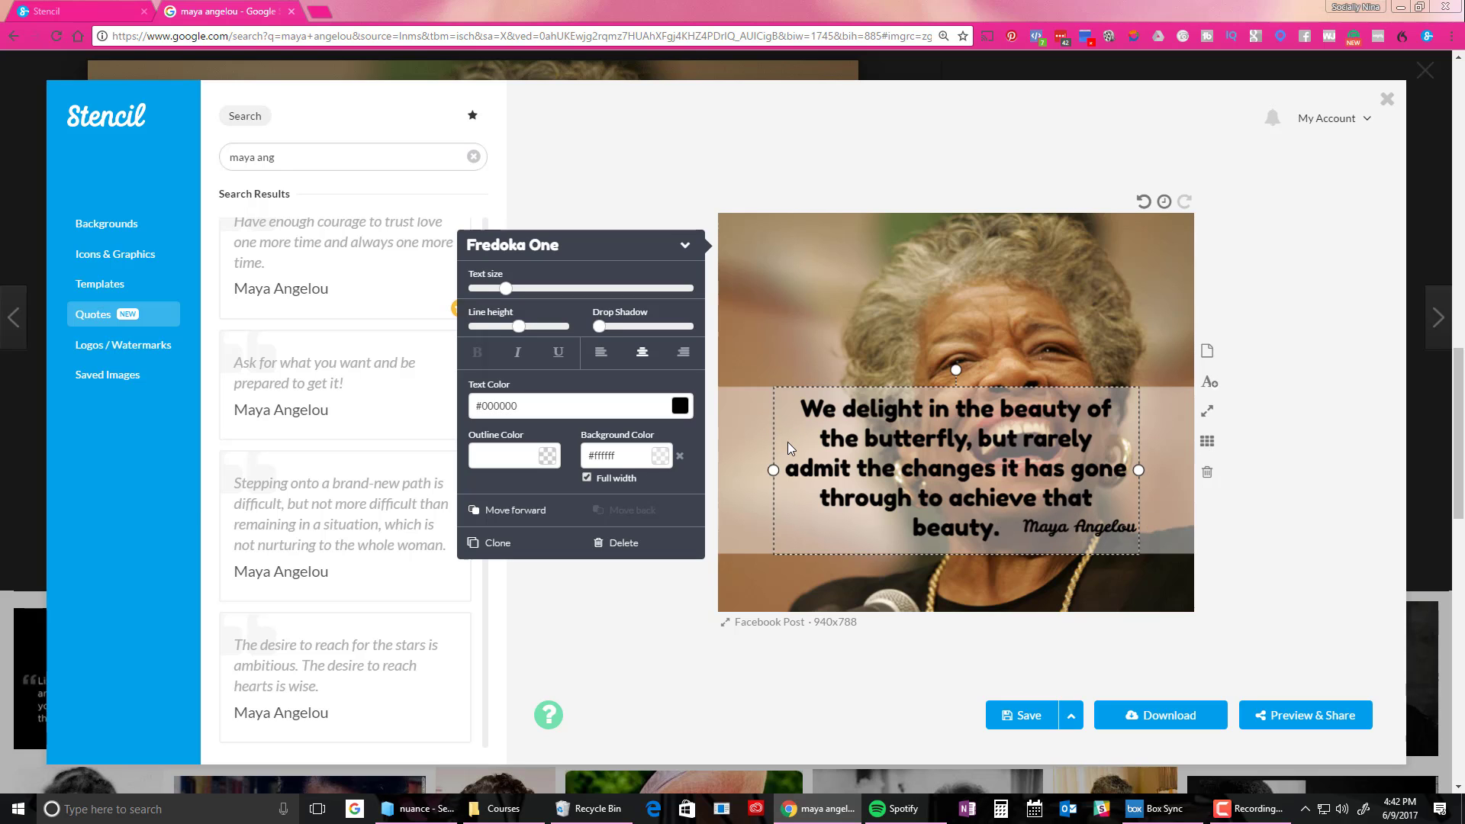
mouse_move(787, 442)
left_mouse_down()
mouse_move(786, 487)
mouse_move(786, 474)
left_mouse_up()
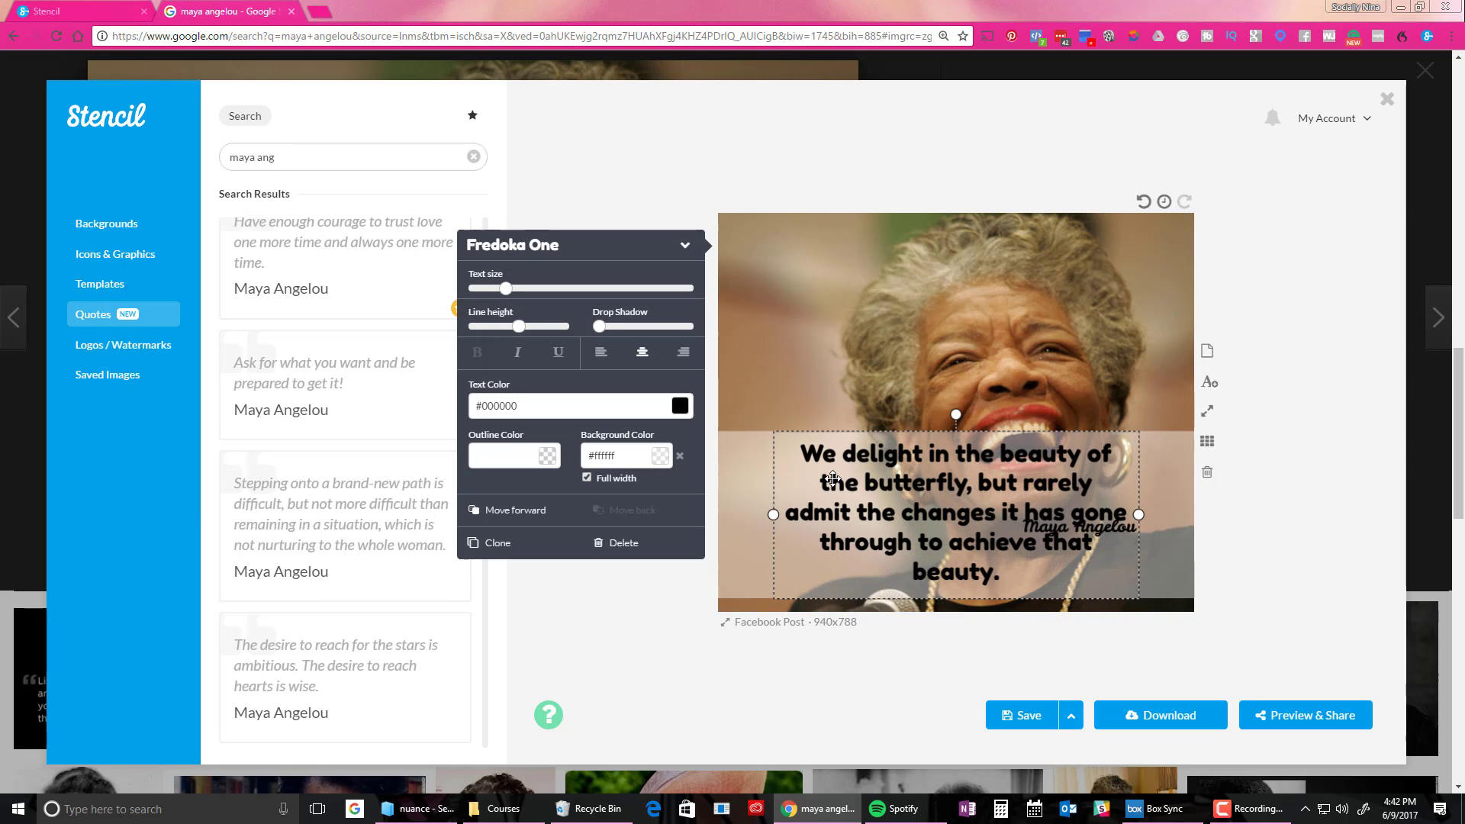
Step: Shrink the quote to three lines close to the portrait's bottom edge and place the Maya Angelou attribution beside "beauty."
left_click(1114, 529)
left_click_drag(1113, 530, 1106, 578)
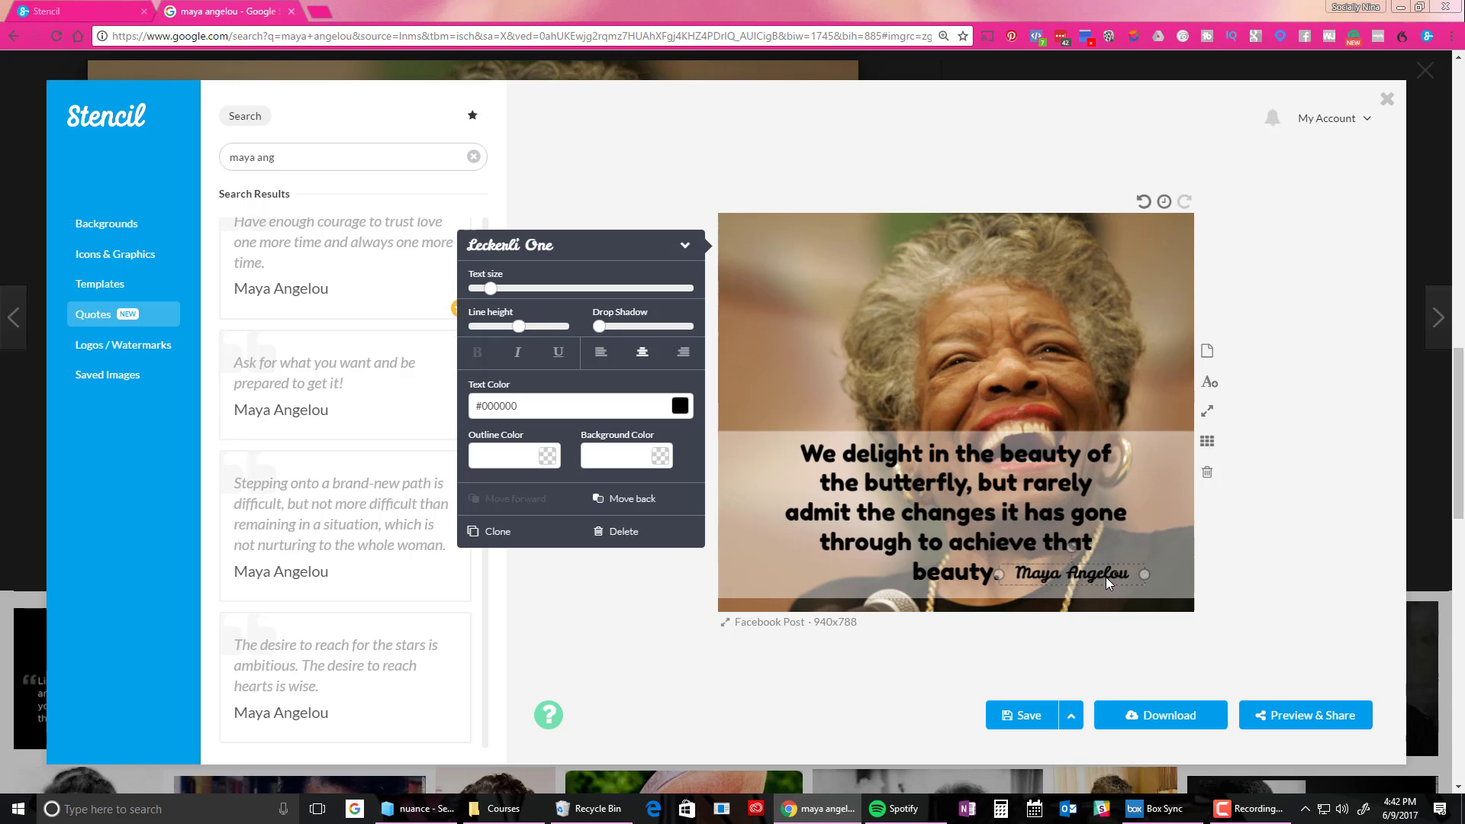
left_click(832, 455)
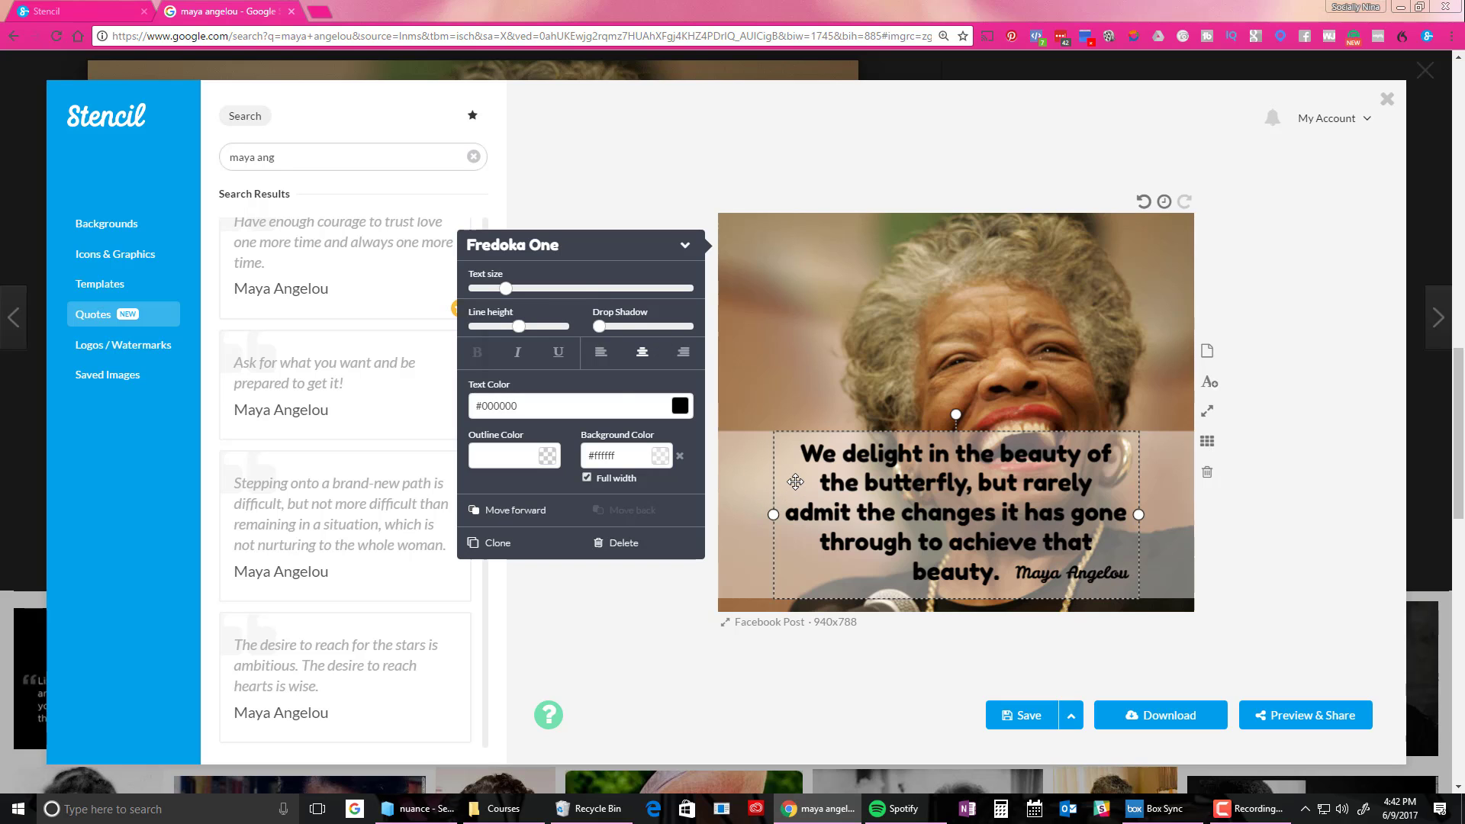
left_click_drag(507, 291, 487, 296)
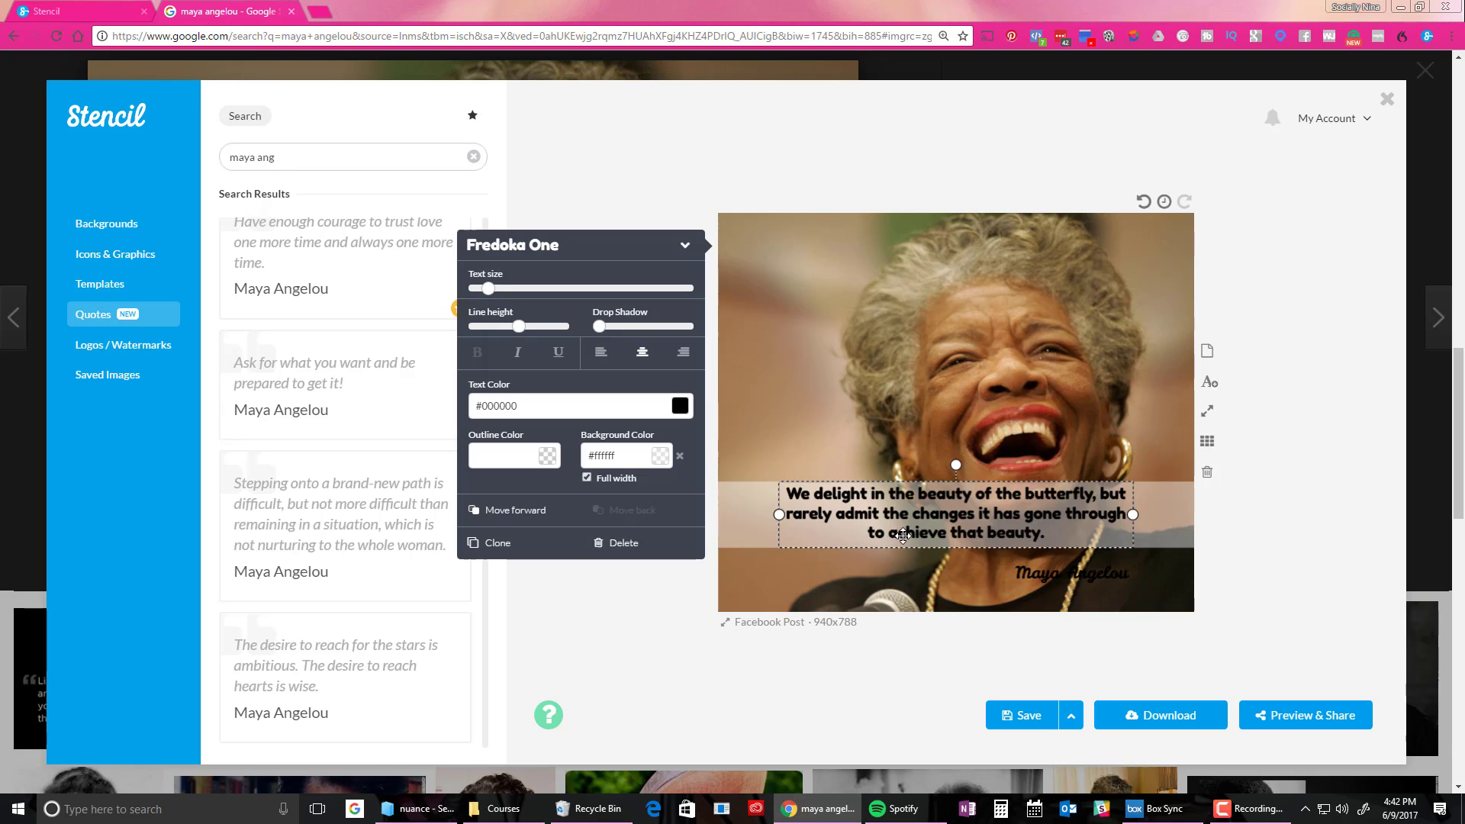
left_click_drag(903, 536, 915, 560)
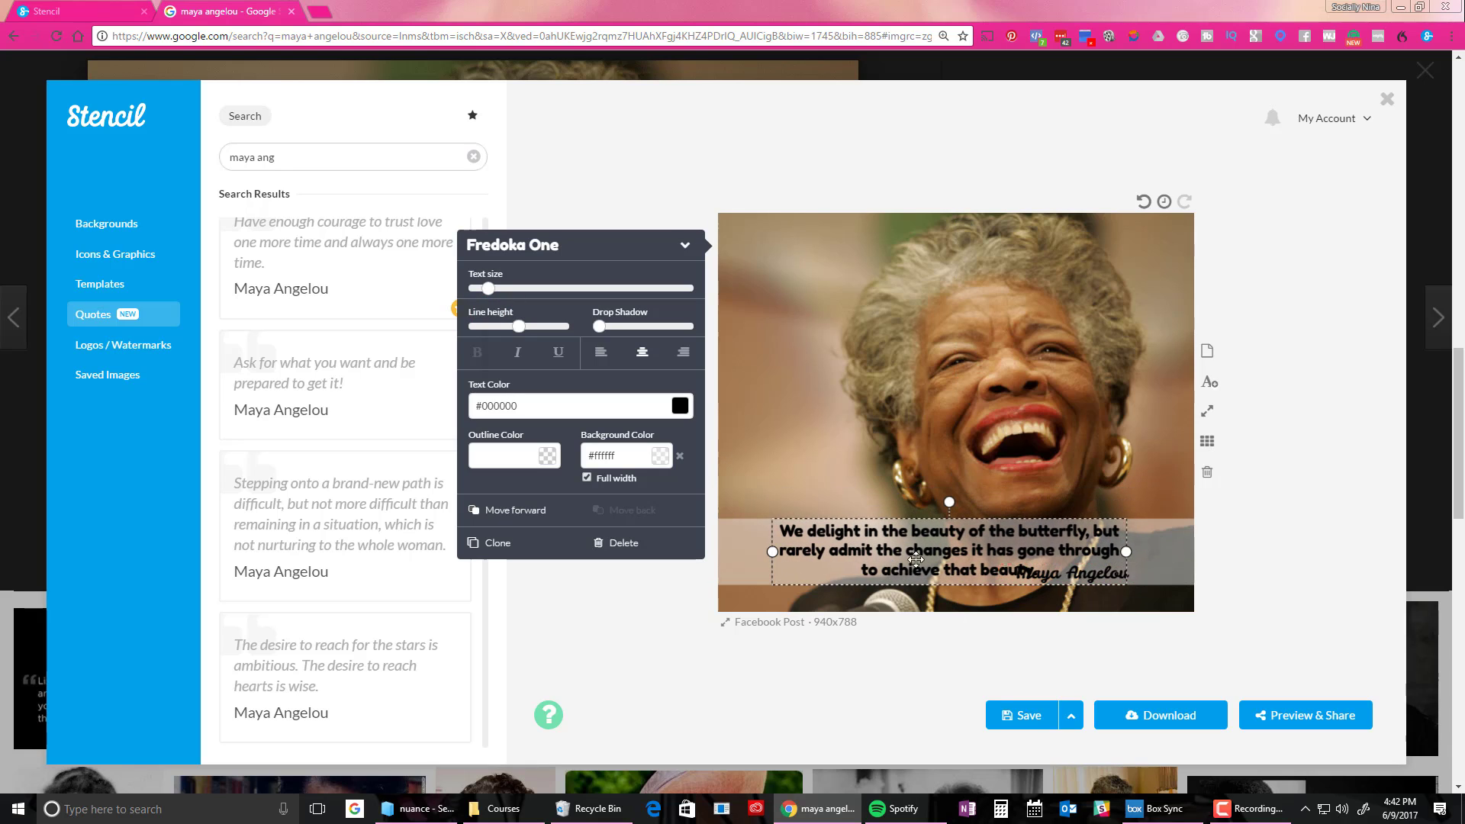
left_click(1079, 574)
left_click_drag(1076, 575, 1102, 572)
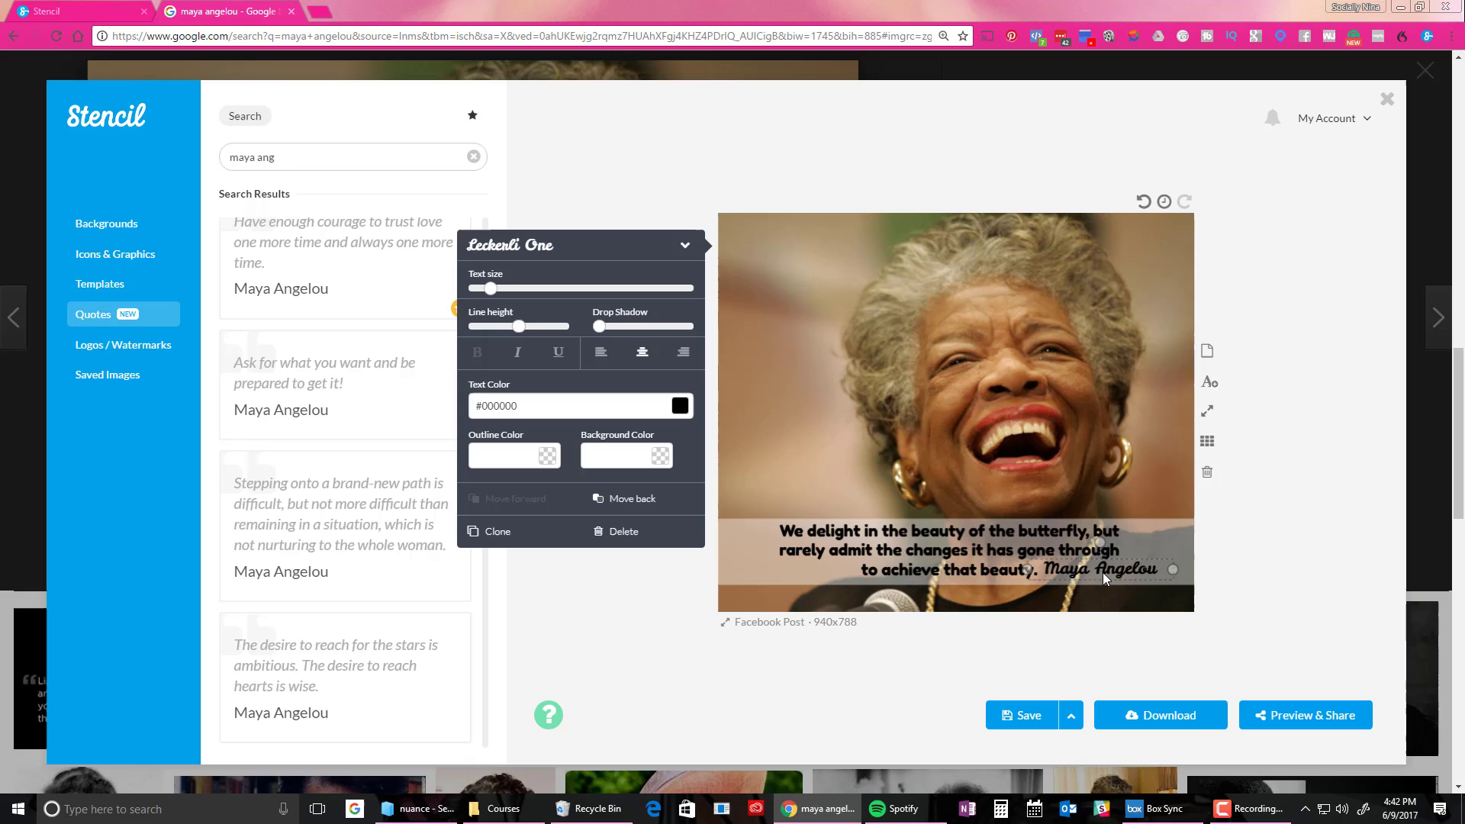
Step: Try a red #cc3939 outline on the Maya Angelou attribution and remove it again
left_click(546, 457)
left_click(489, 497)
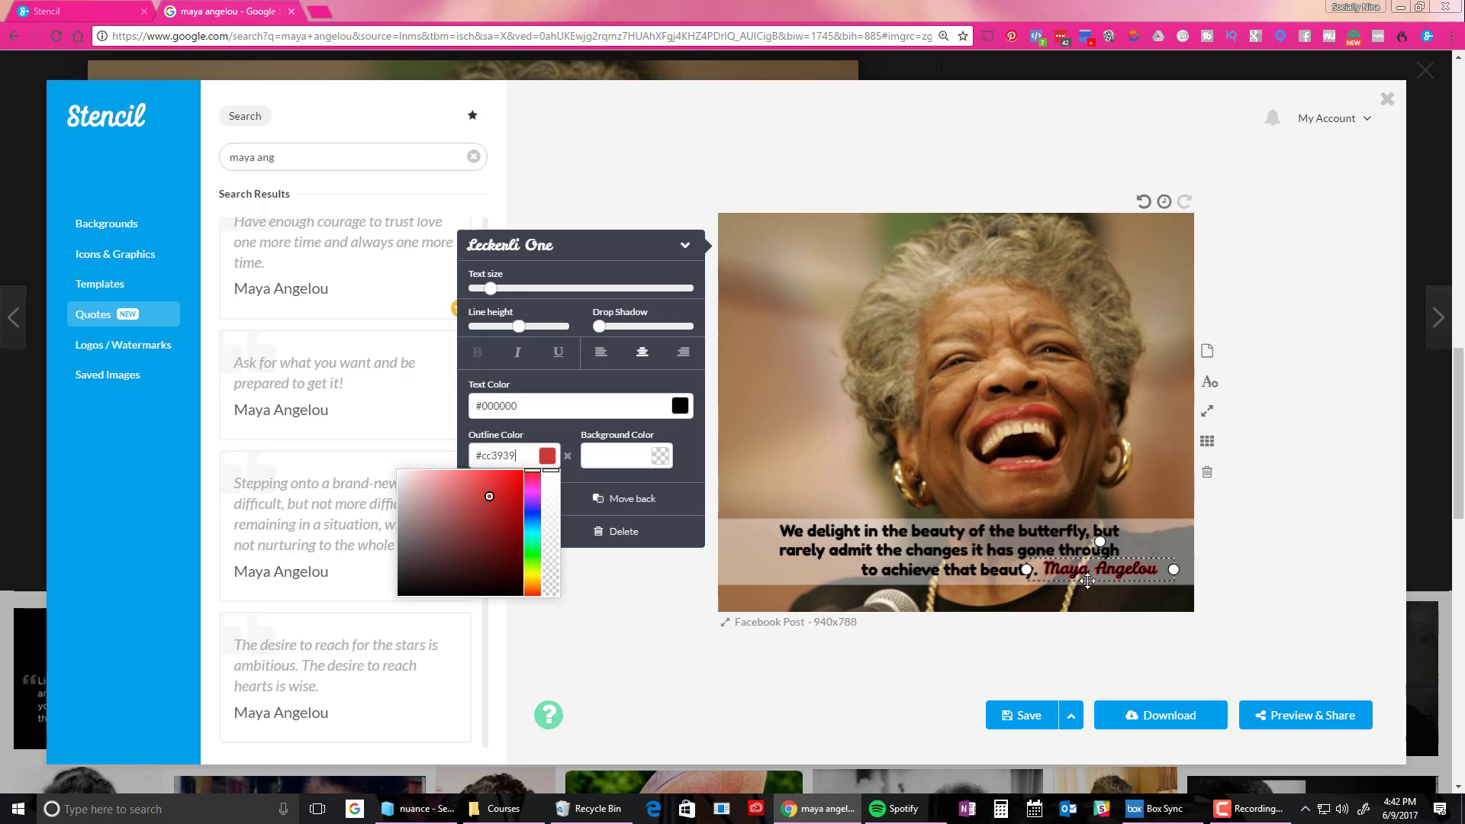
left_click(569, 464)
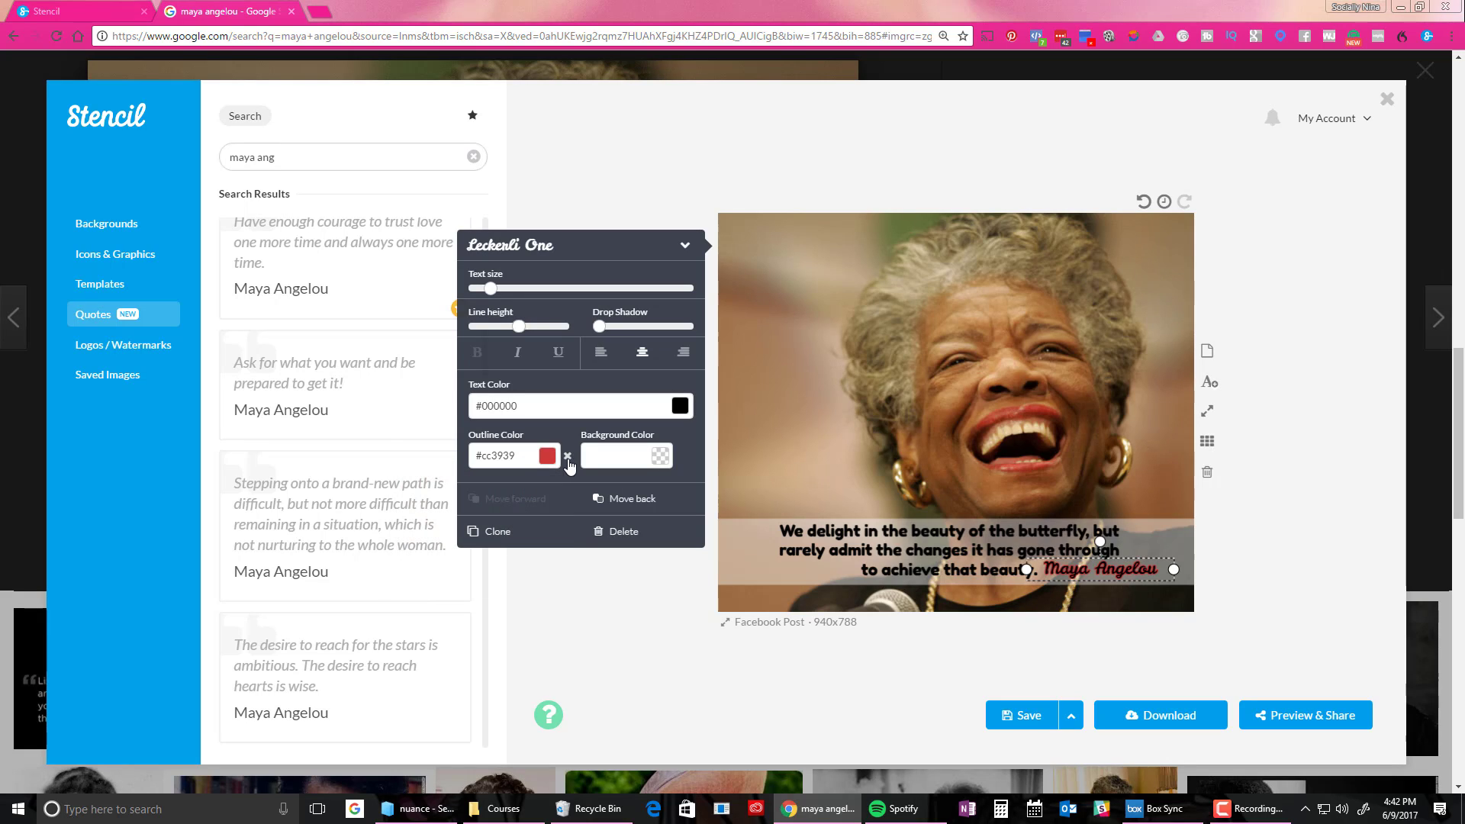
left_click(568, 456)
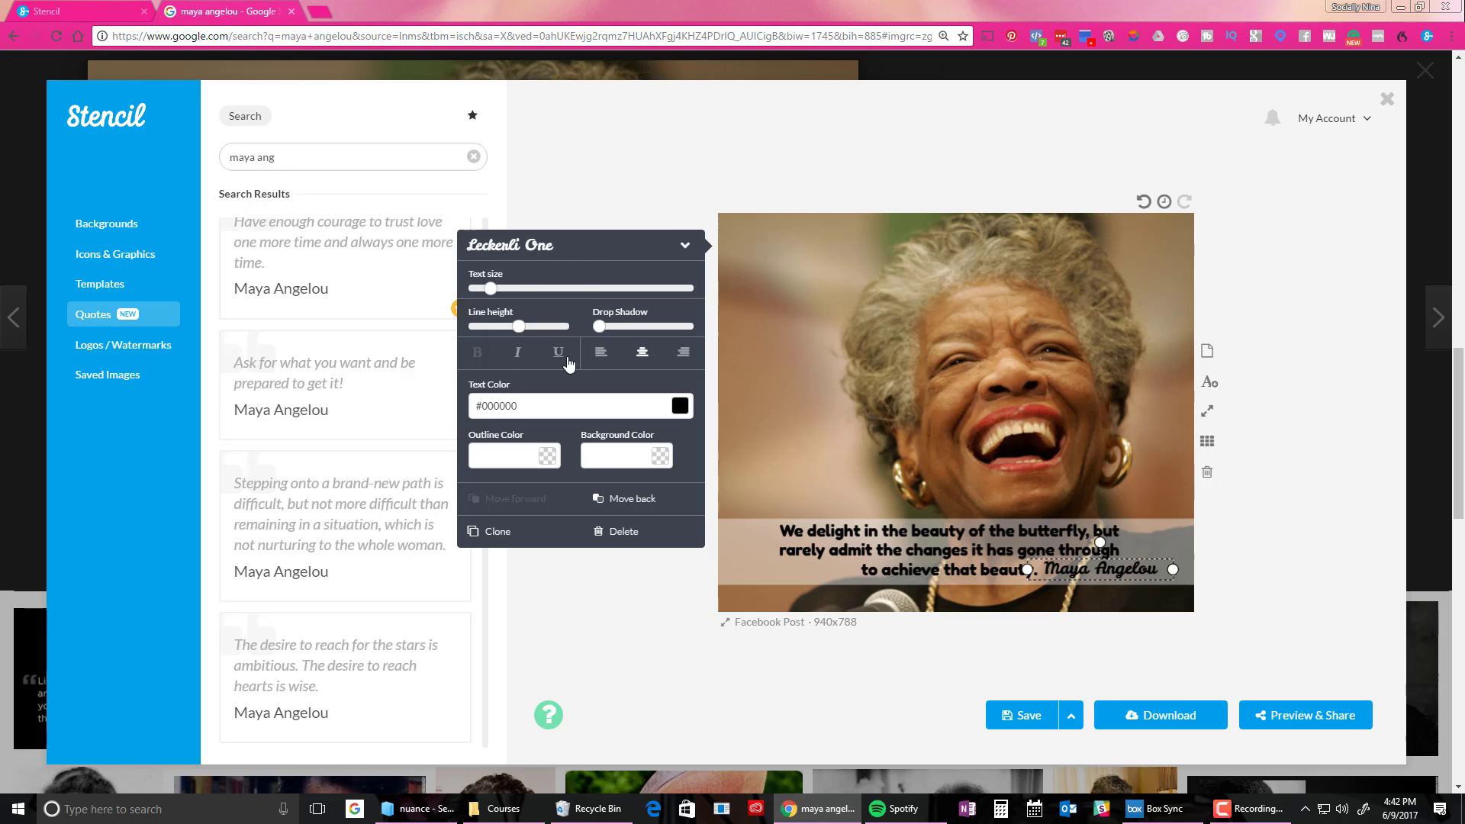
left_click(770, 423)
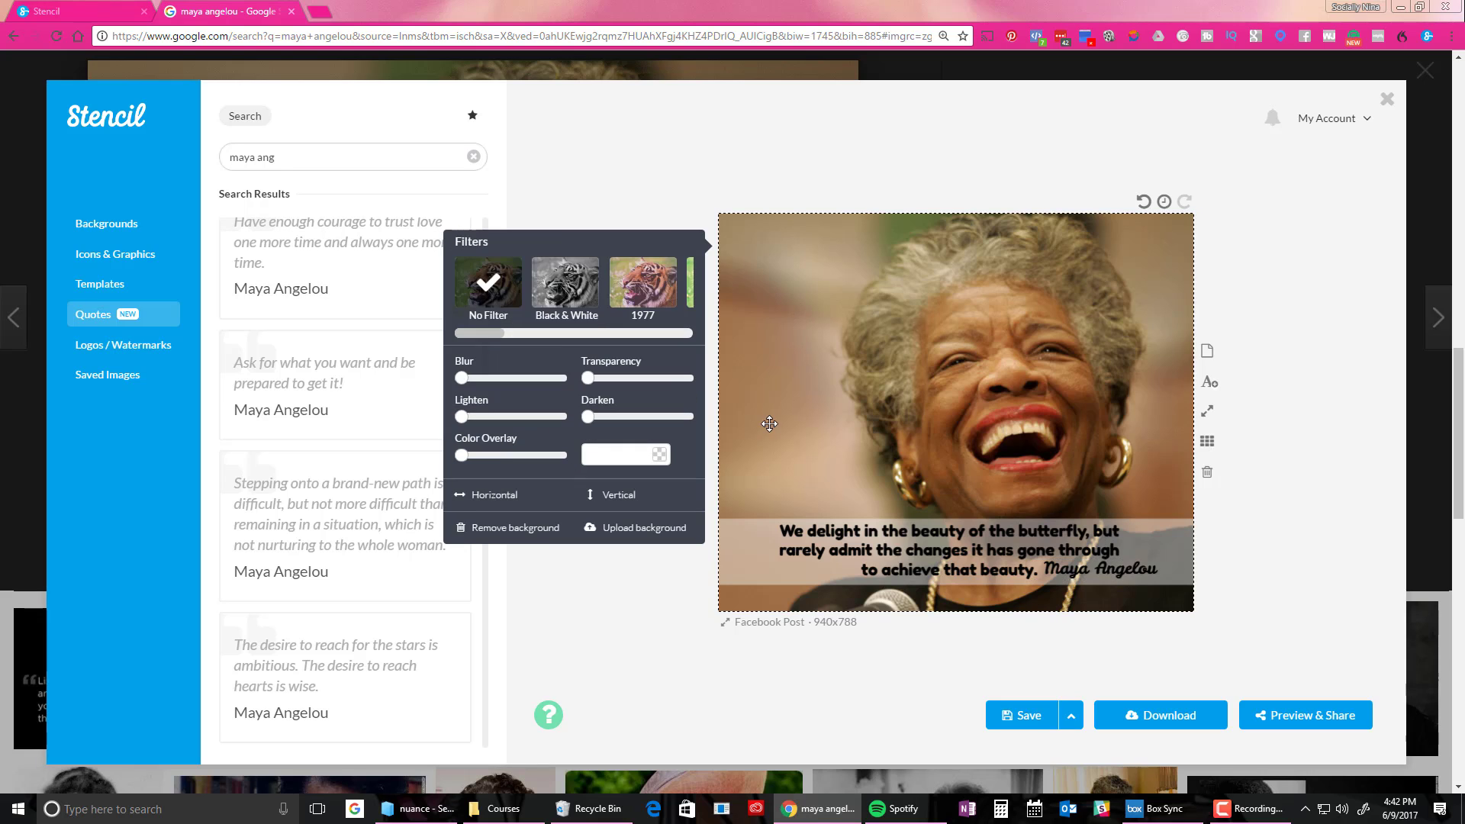
Step: Turn off the full-width option for the quote's band and remove the quote's white background color
left_click(1003, 561)
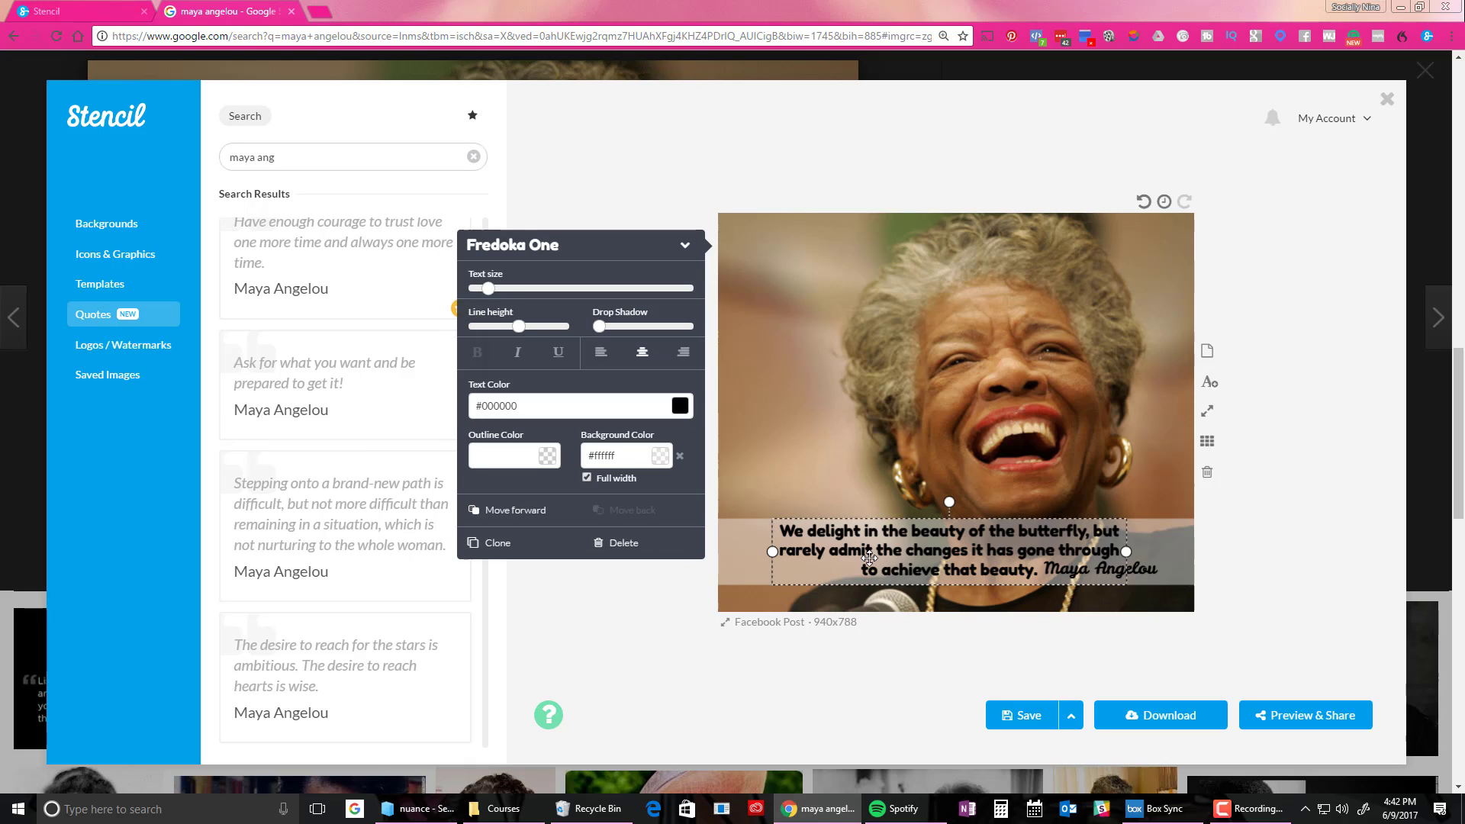
left_click(587, 478)
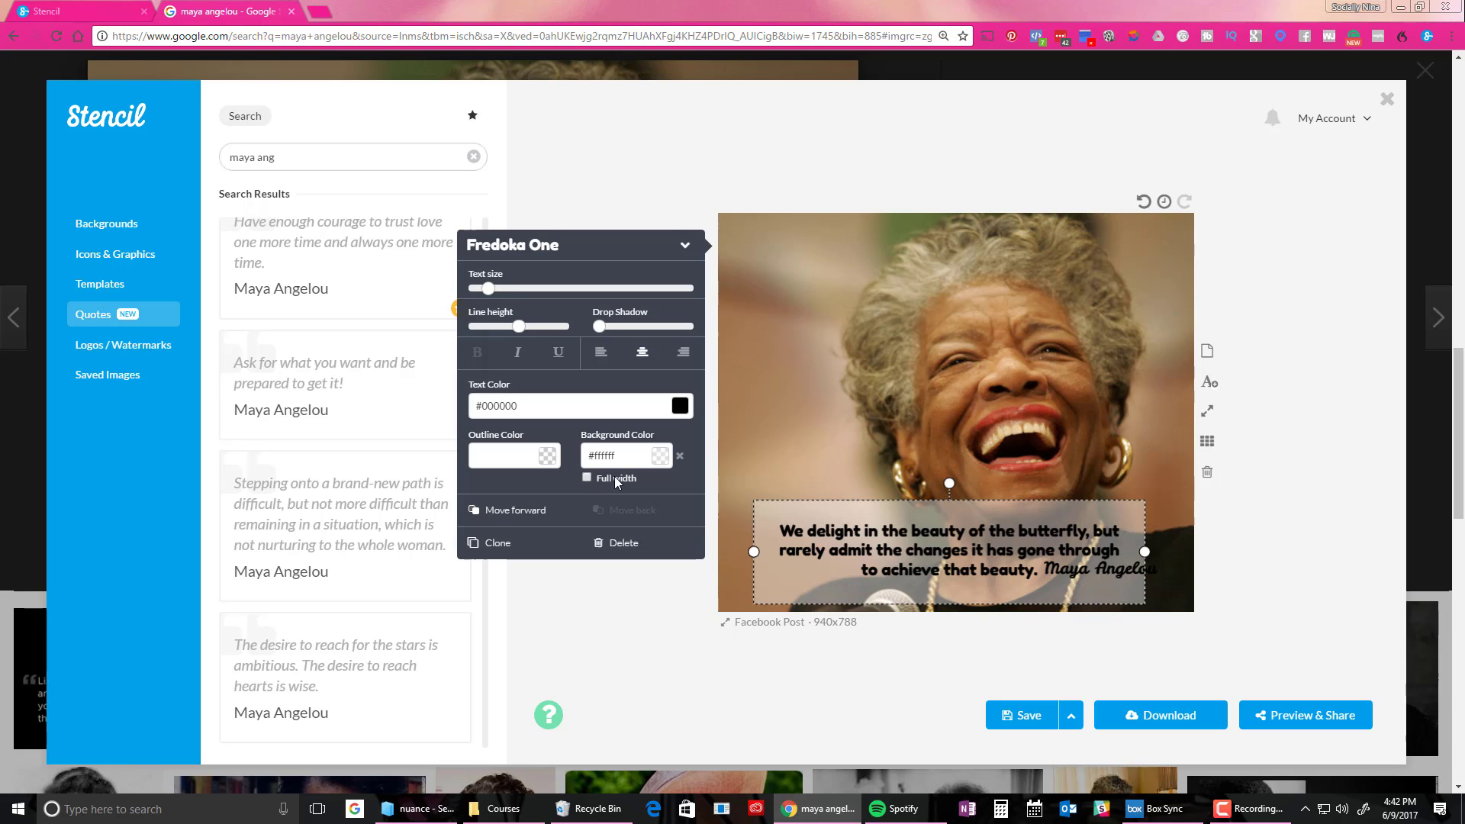
left_click(680, 457)
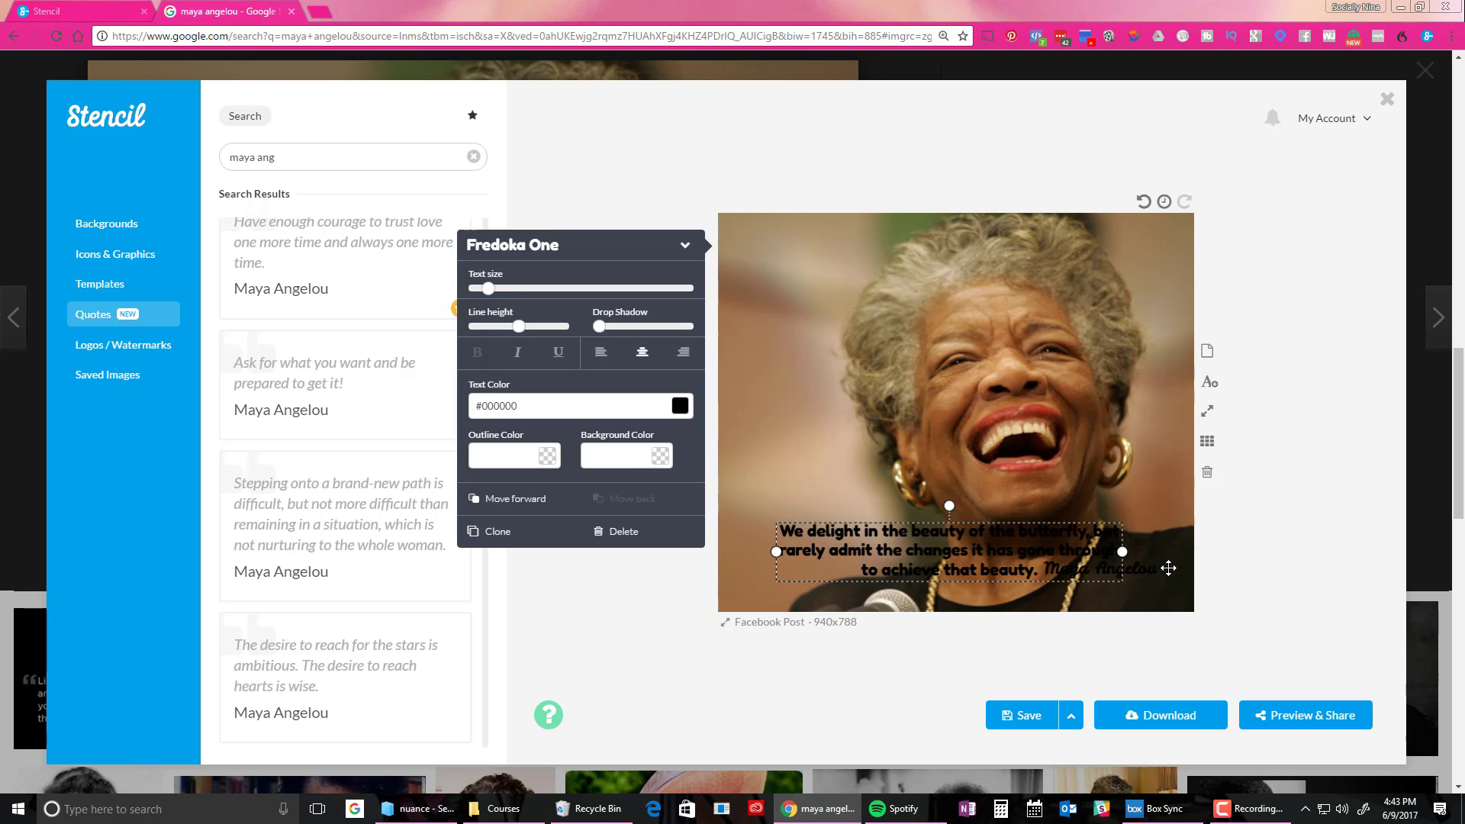
Step: Reshape the quote into a narrow column along the portrait's left side at text size 47, with the attribution directly beneath it
left_click_drag(1009, 556, 954, 266)
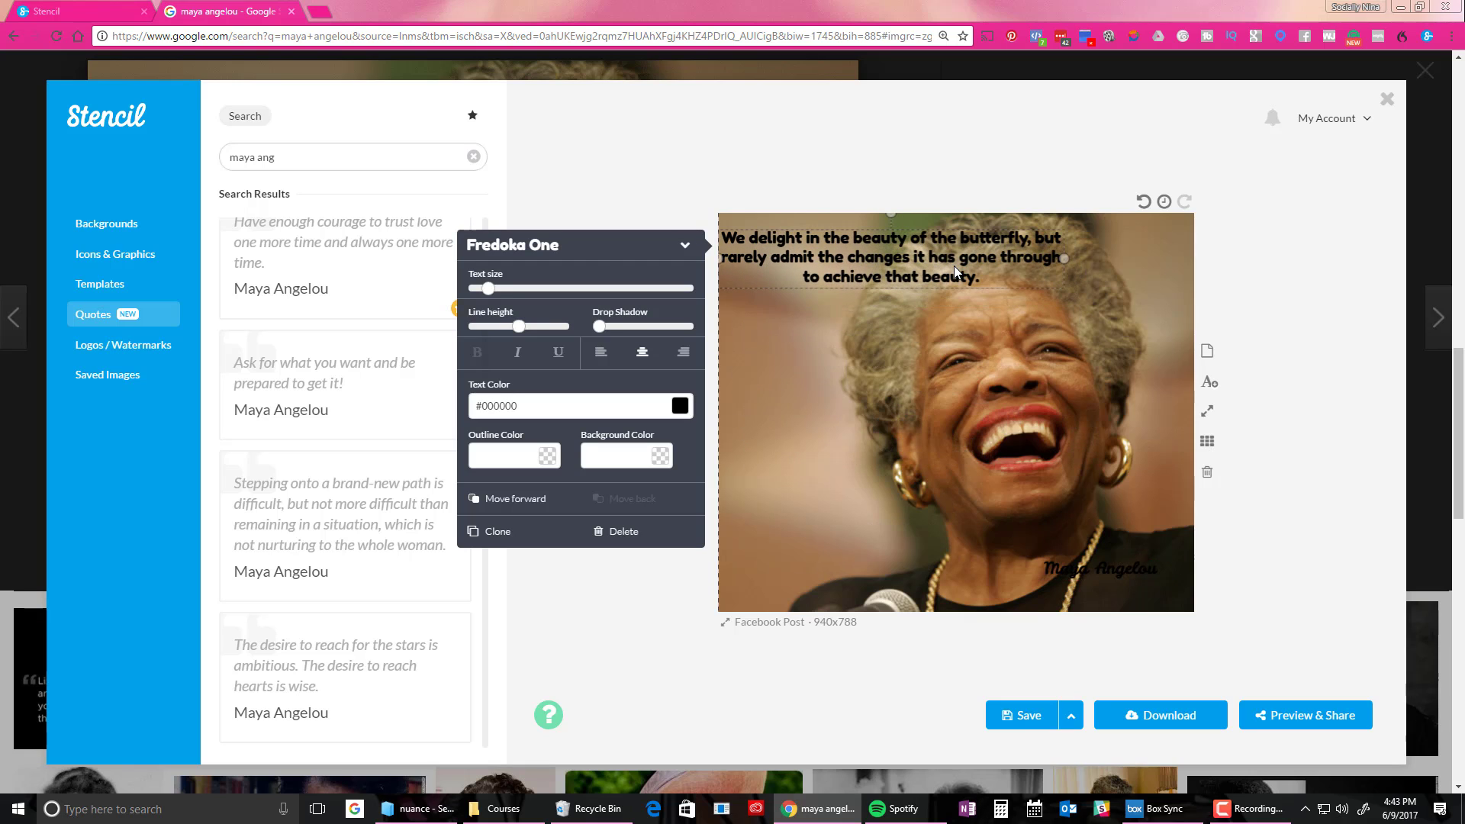
mouse_move(1064, 259)
left_mouse_down()
mouse_move(925, 259)
mouse_move(853, 434)
mouse_move(863, 566)
mouse_move(850, 512)
mouse_move(878, 507)
mouse_move(847, 503)
mouse_move(870, 462)
mouse_move(789, 400)
mouse_move(808, 397)
left_mouse_up()
left_click_drag(487, 290, 504, 291)
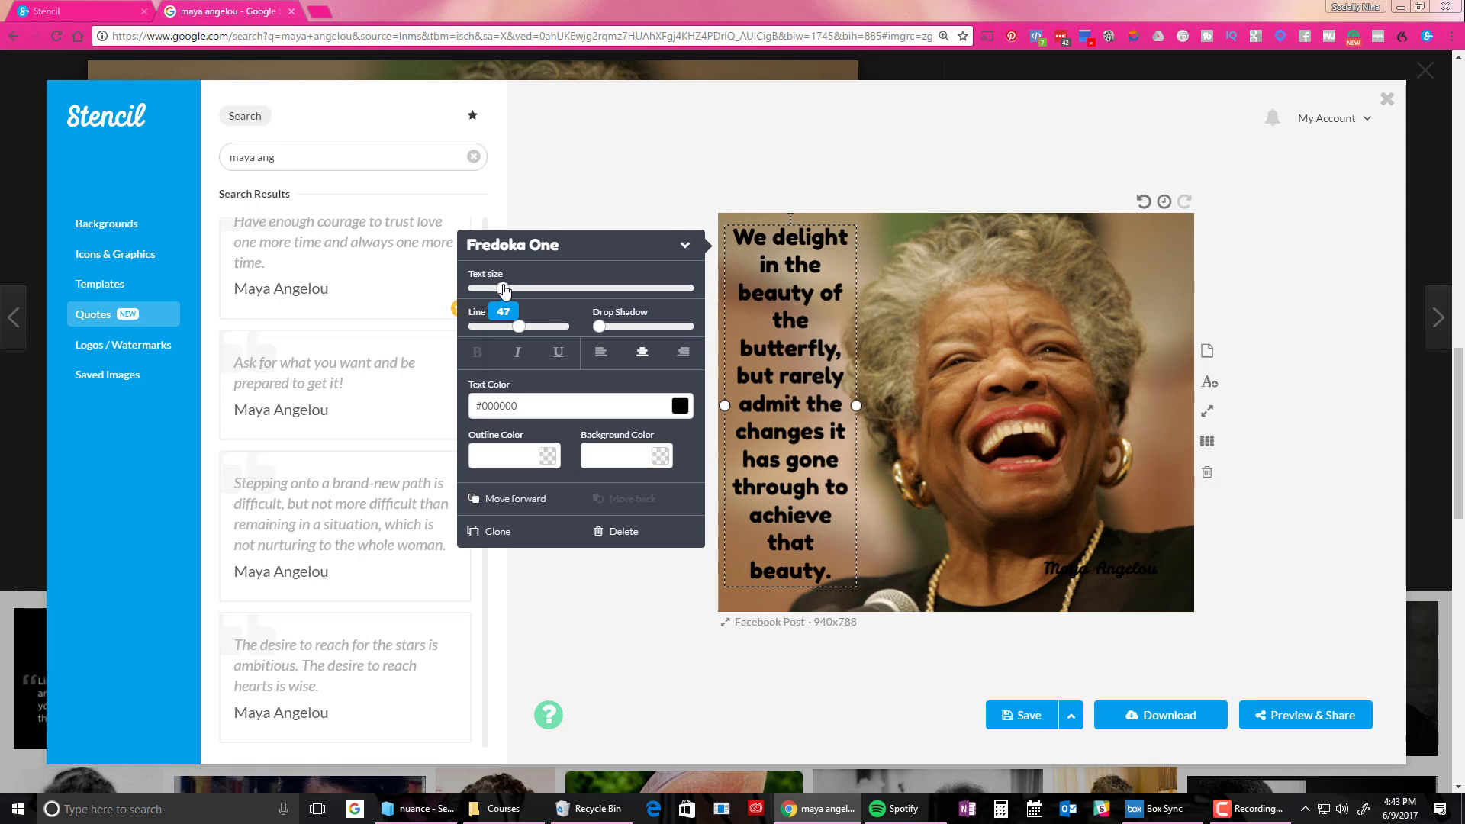
left_click_drag(834, 448, 836, 455)
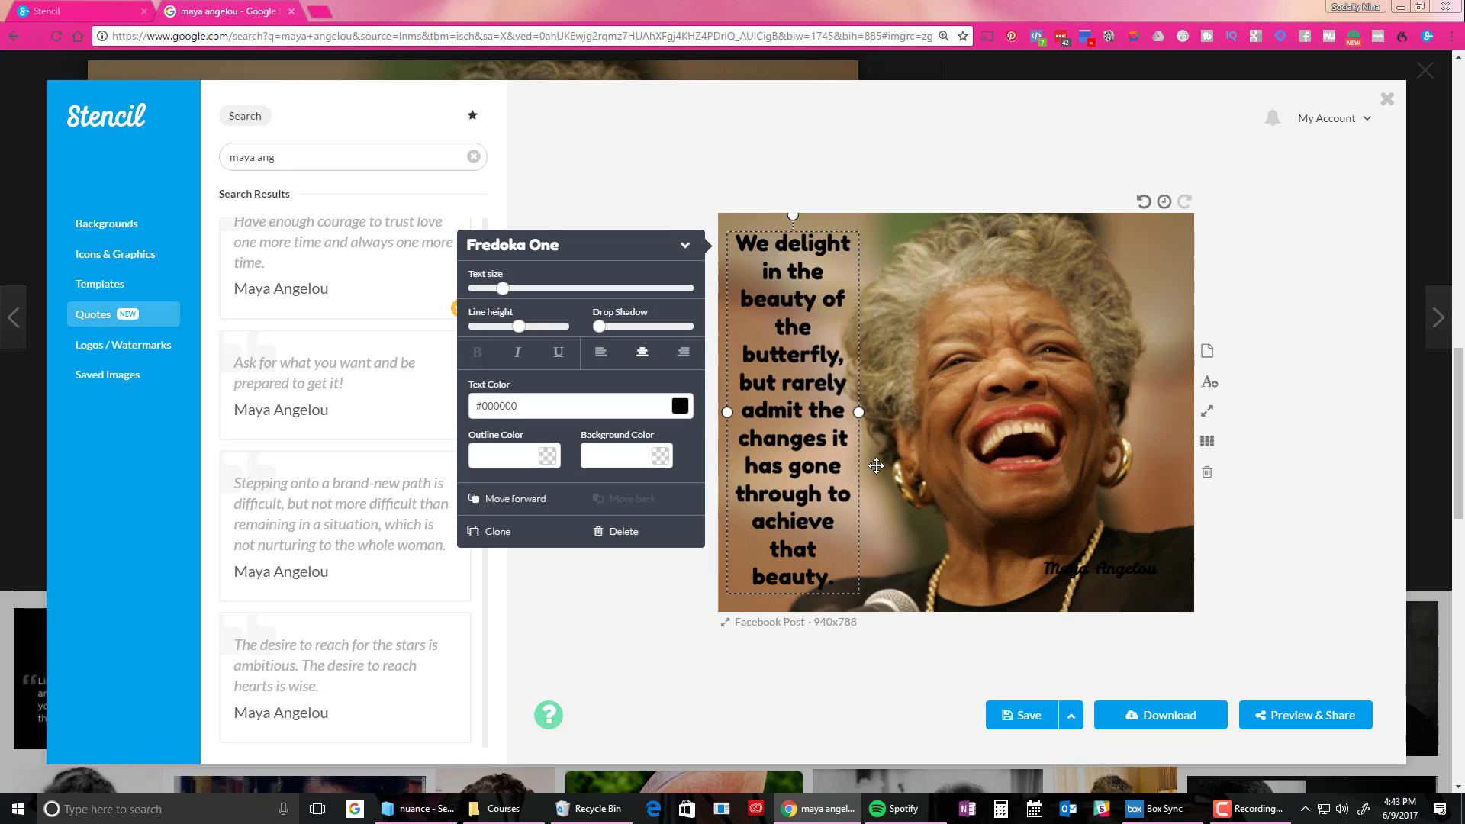
left_click_drag(1085, 569, 781, 597)
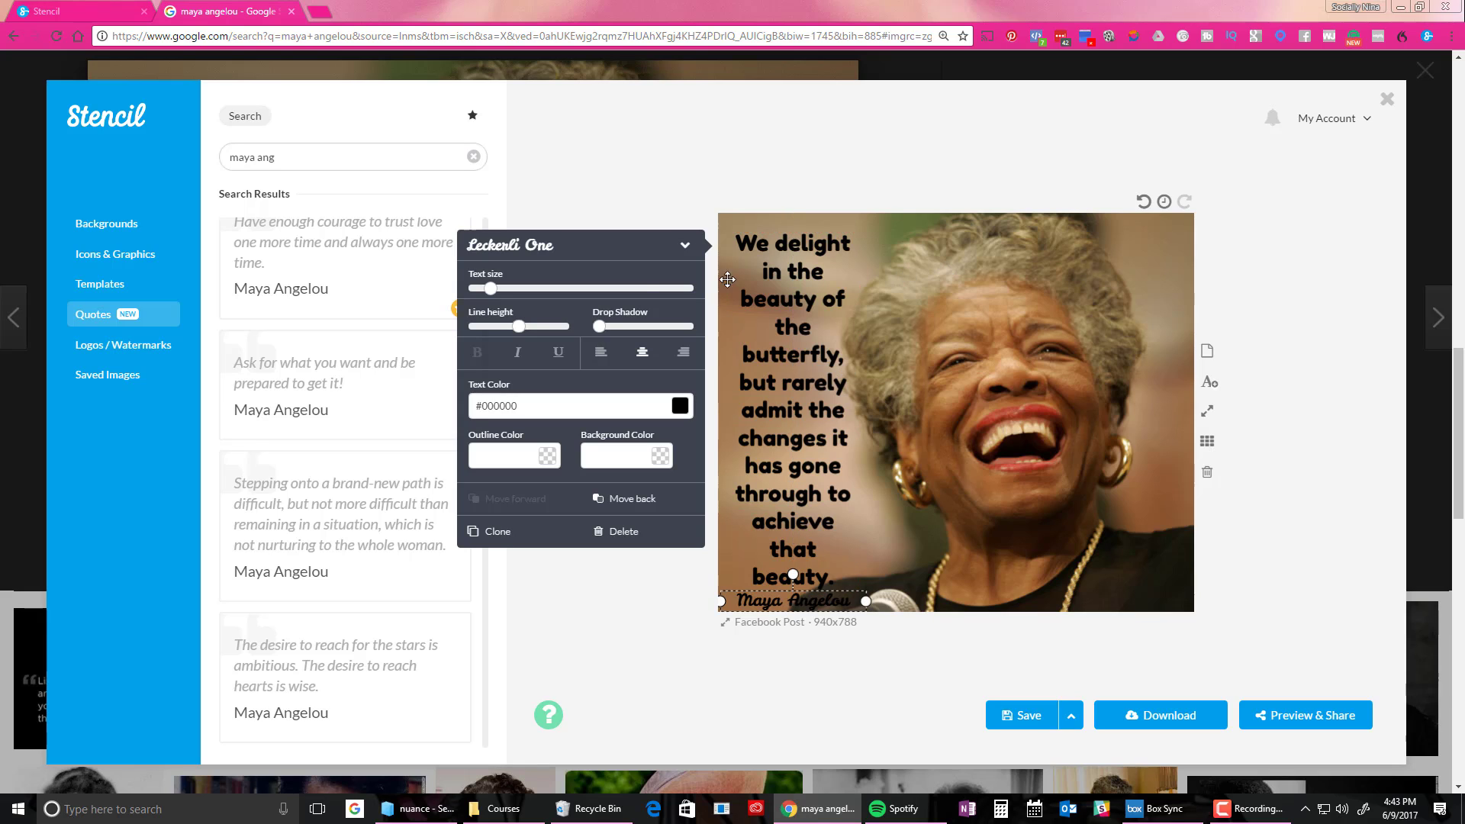
Step: Try the Black & White, 1977, Sin City and Lomo filters on the portrait and return it to No Filter
left_click(1107, 277)
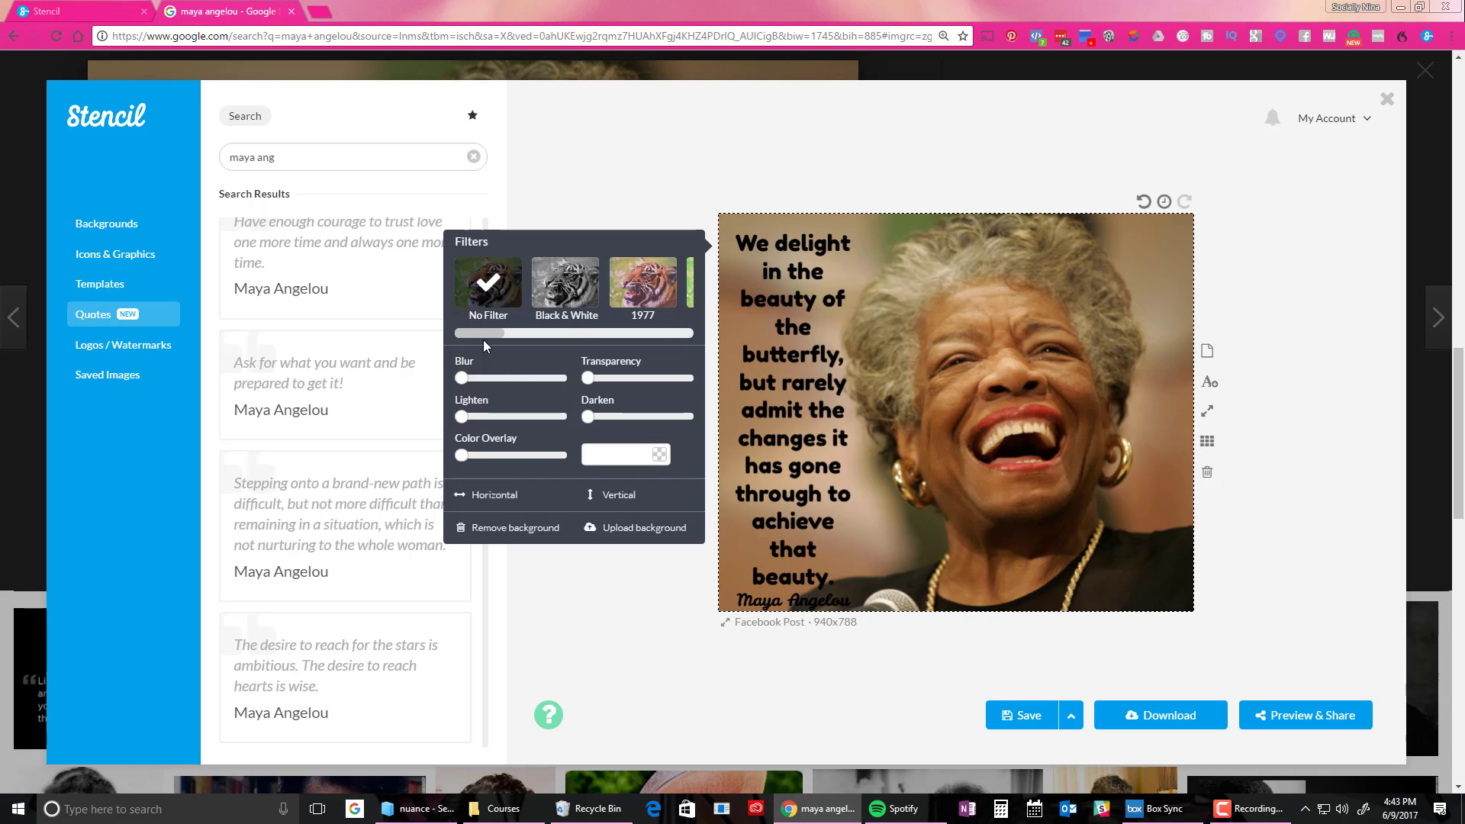
left_click(565, 297)
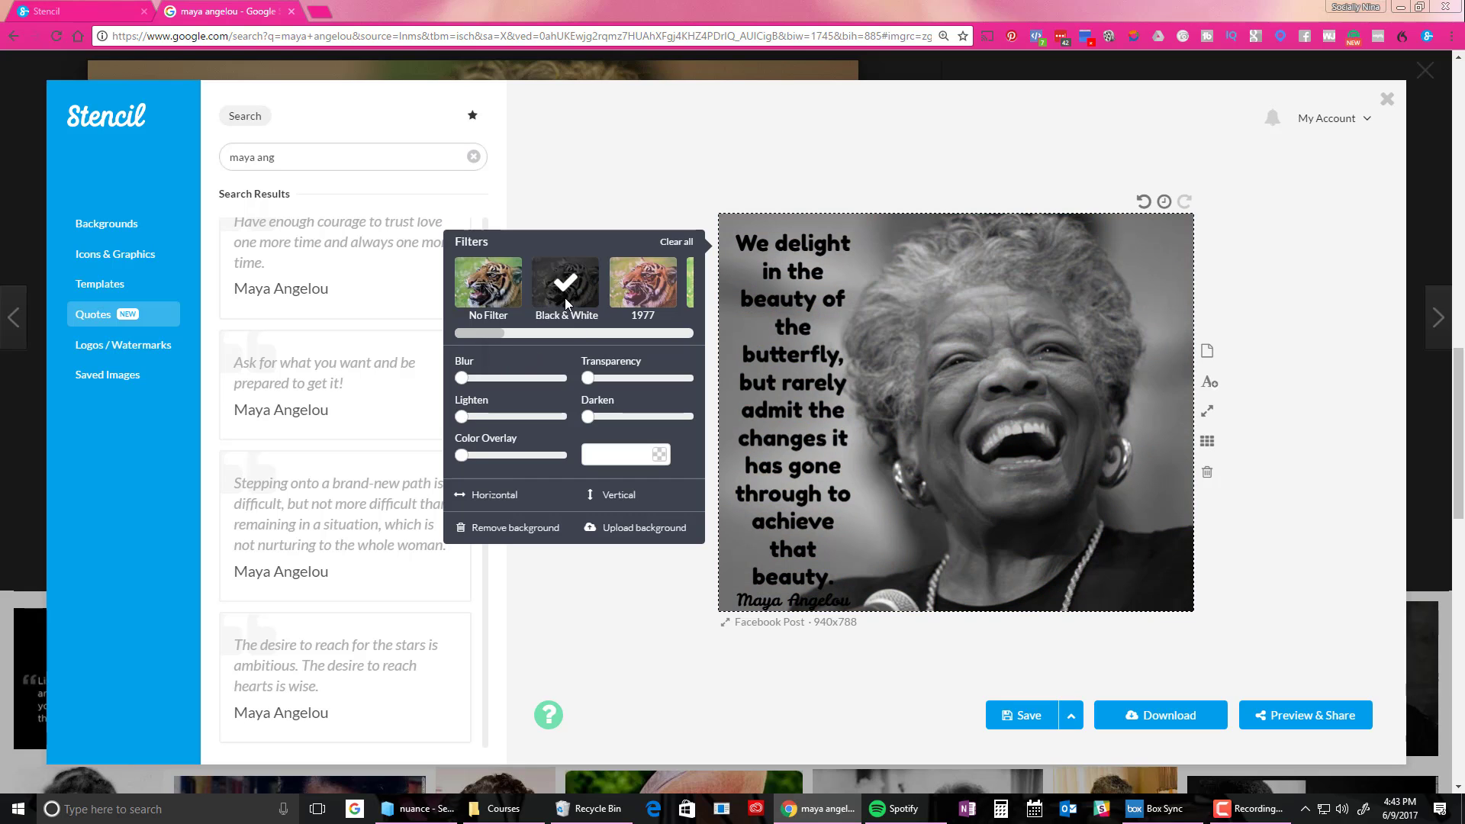
left_click(643, 297)
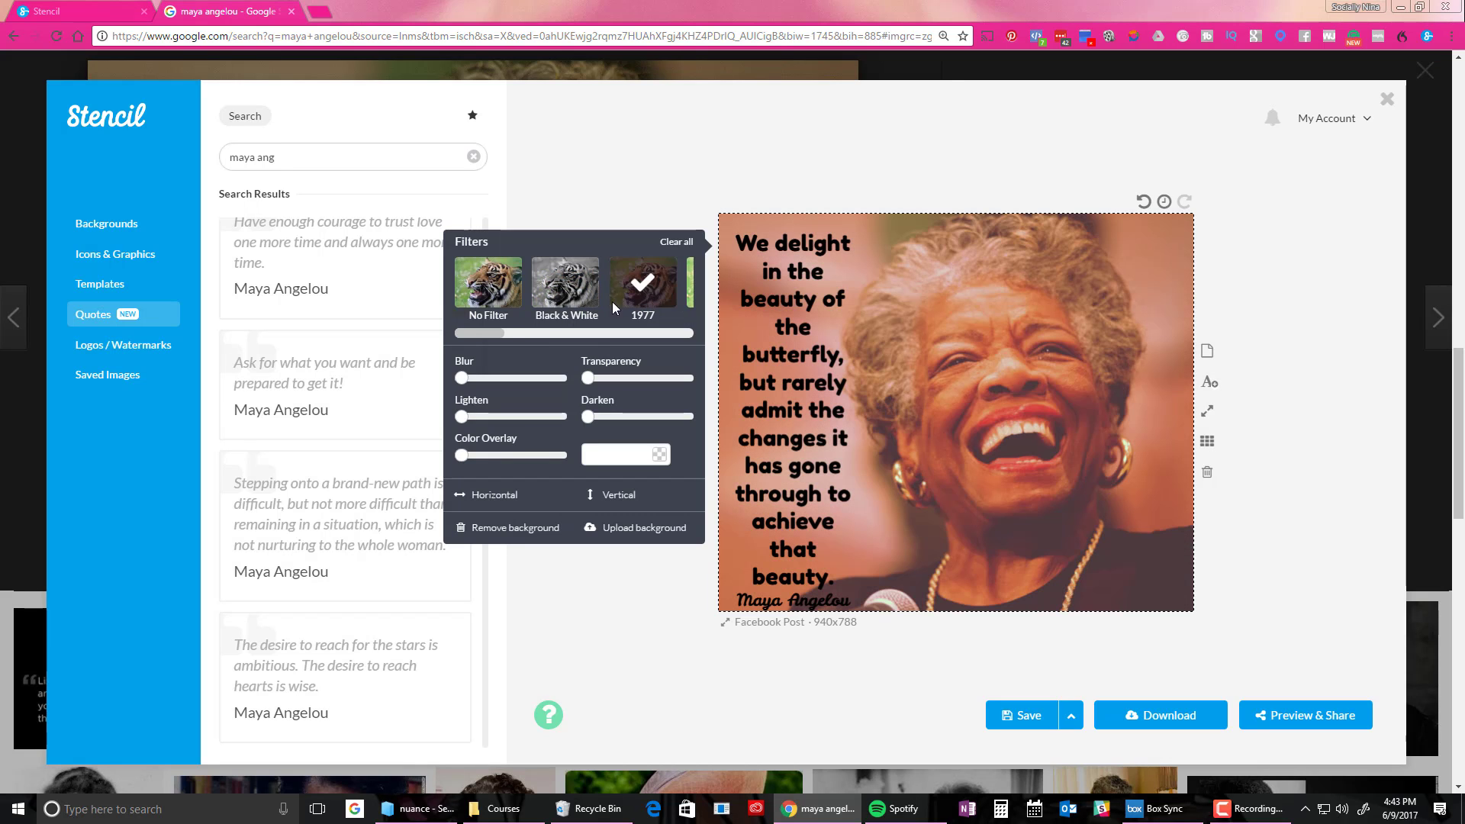
left_click_drag(497, 333, 672, 343)
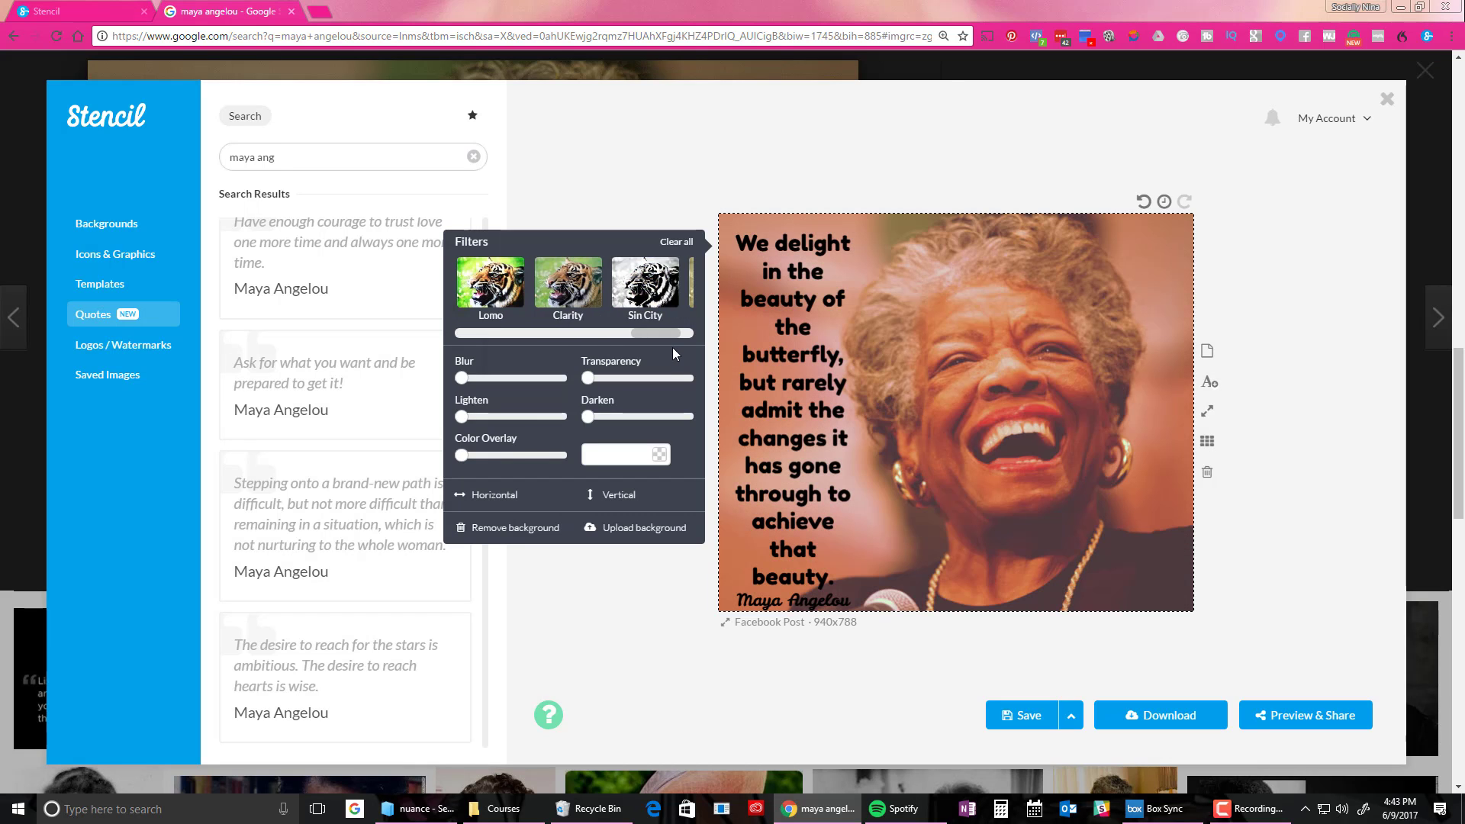
left_click(645, 284)
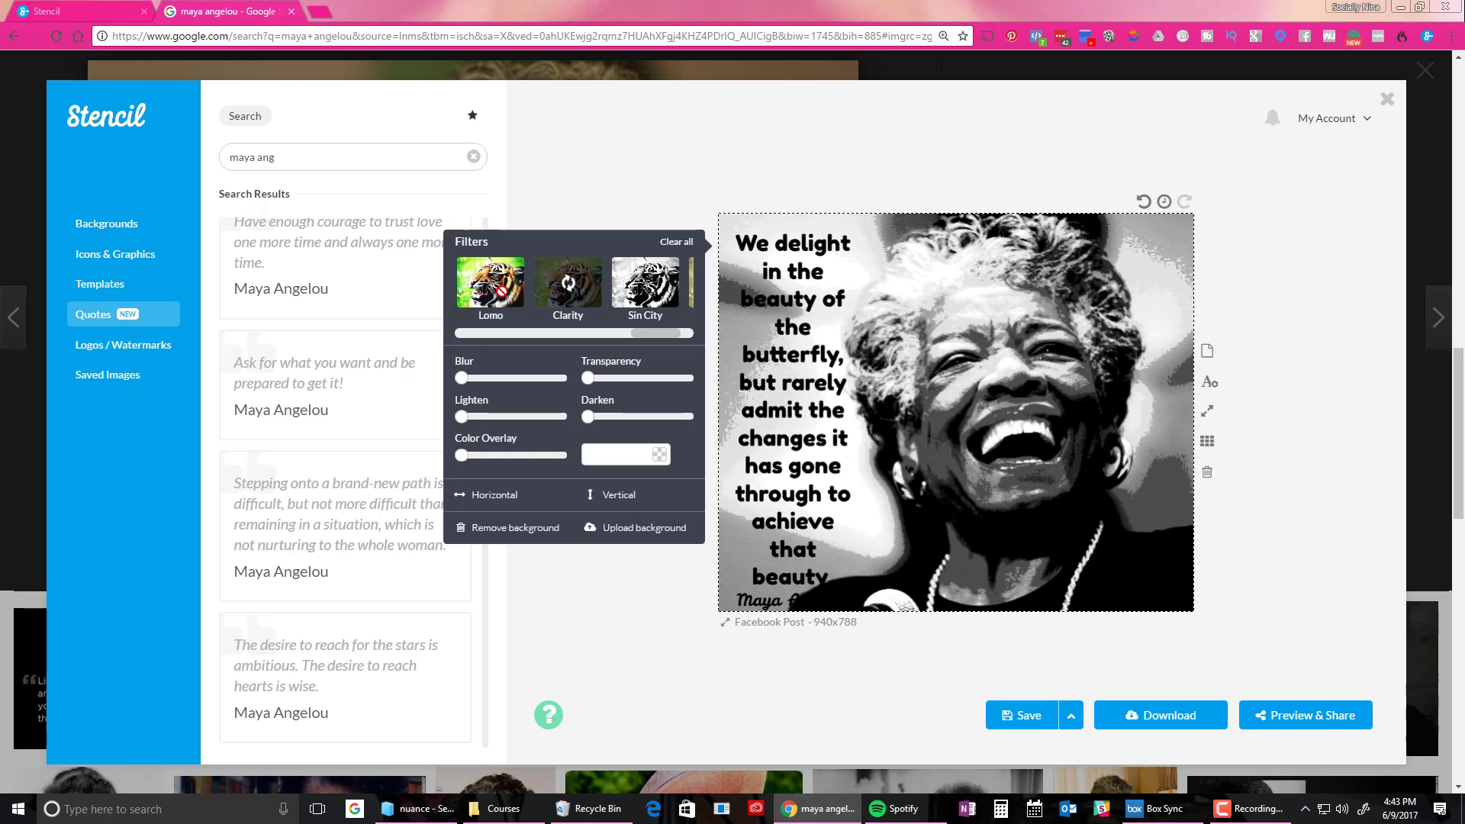
left_click(498, 288)
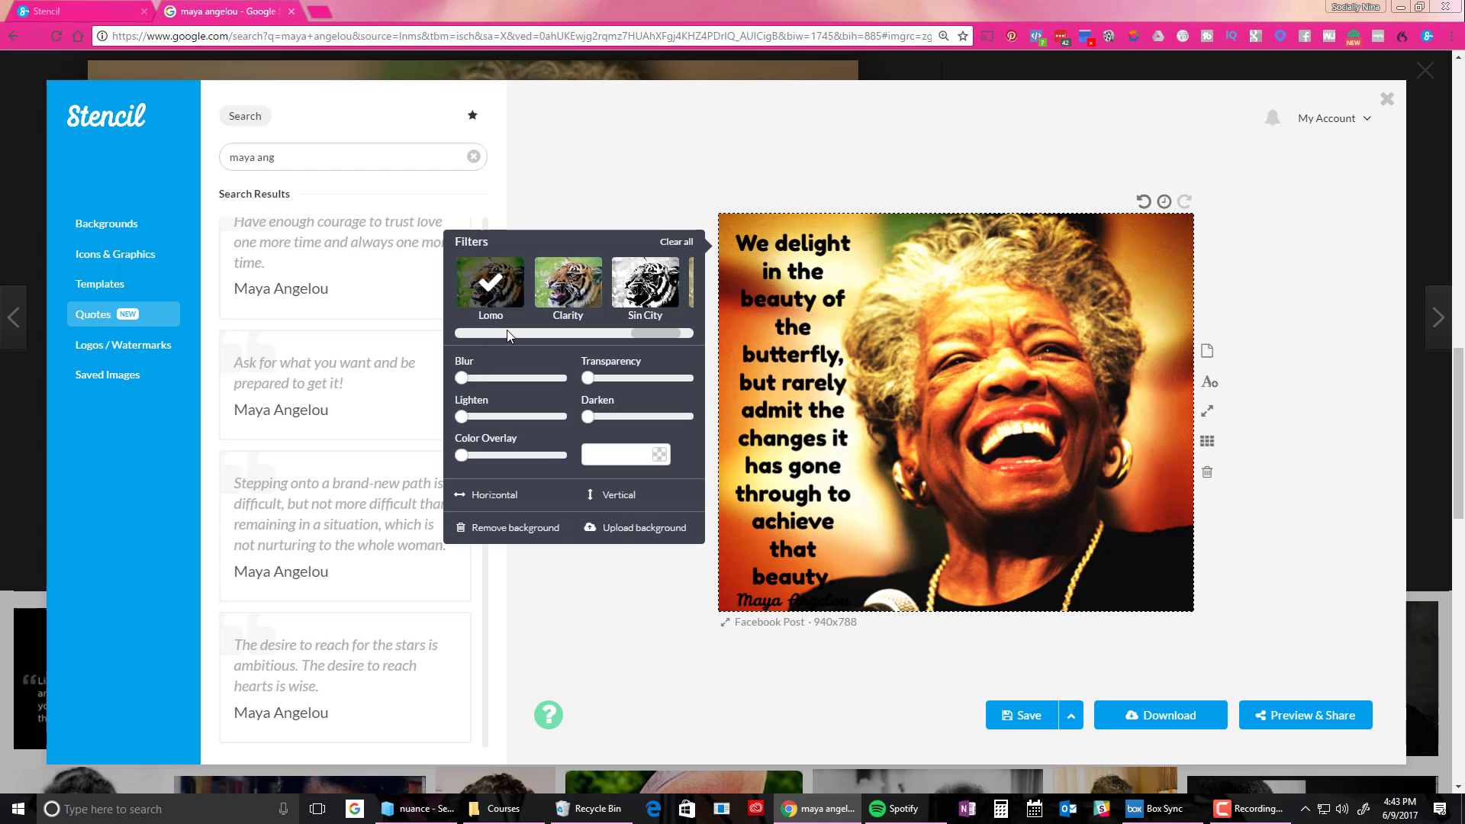
left_click_drag(653, 336, 470, 332)
left_click(488, 284)
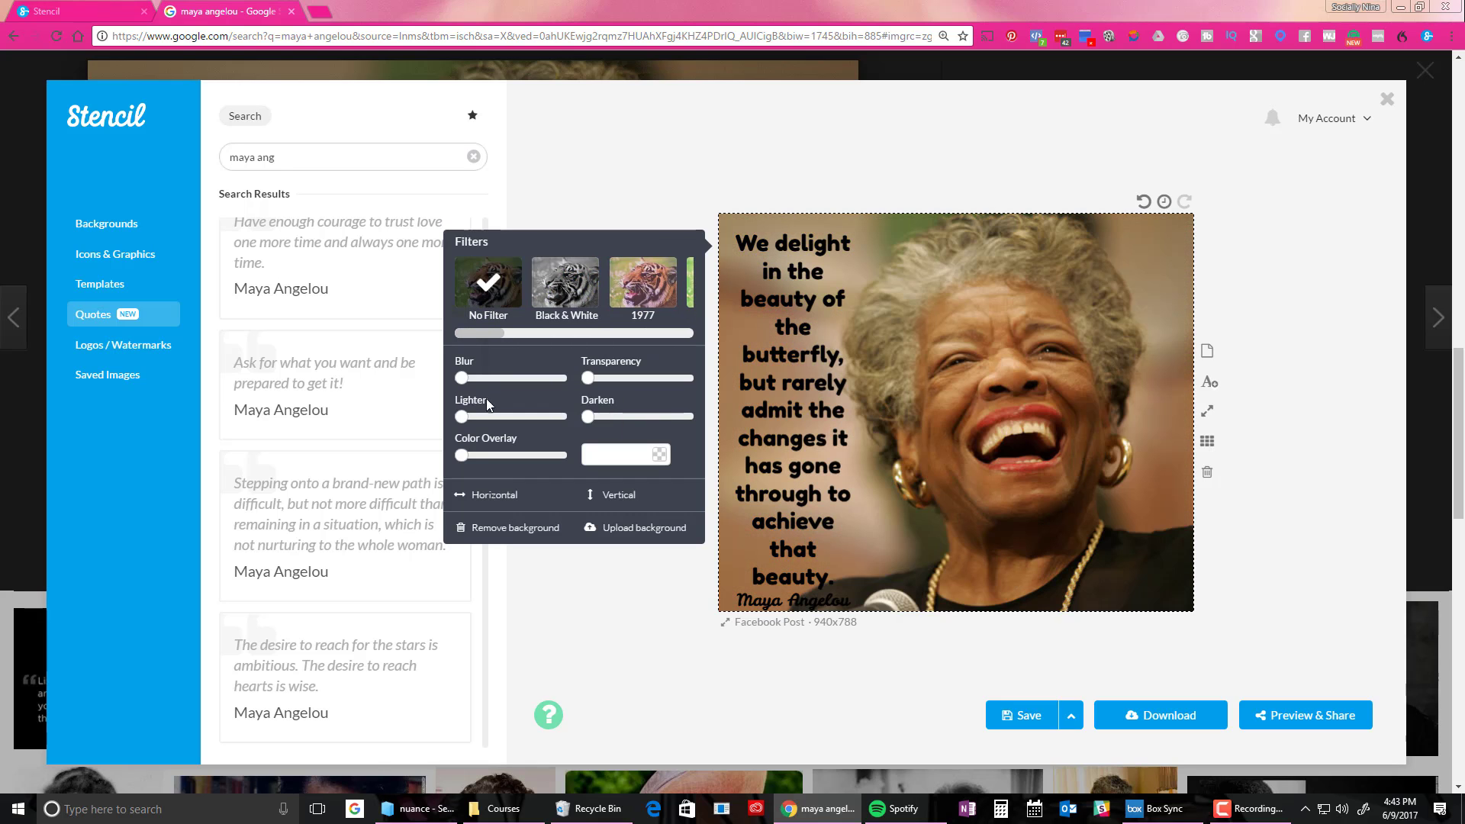
Step: Try a blur of 20 and a partial transparency on the portrait, resetting each to zero
left_click_drag(461, 379, 483, 384)
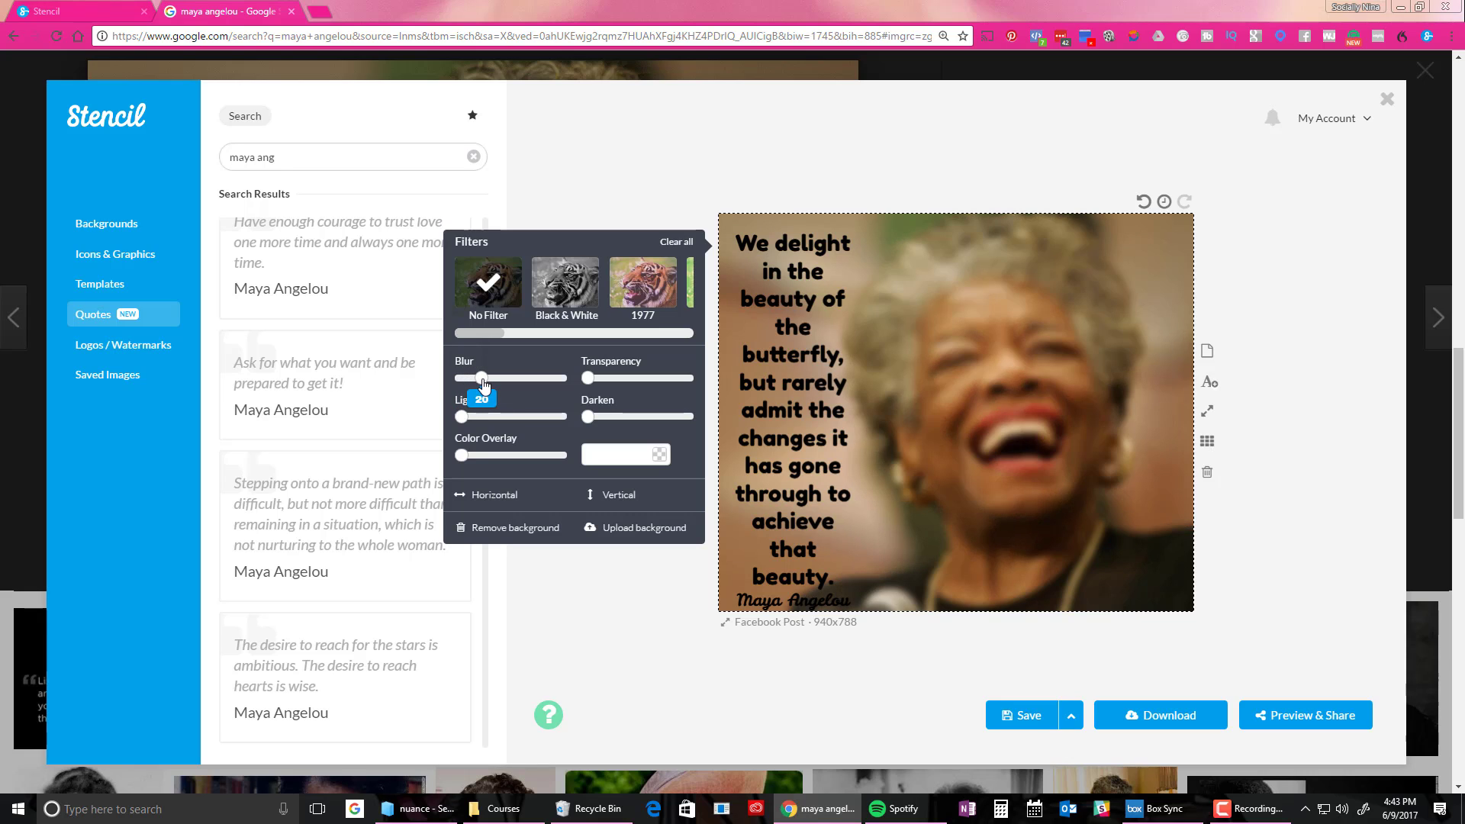
left_click_drag(483, 383, 446, 385)
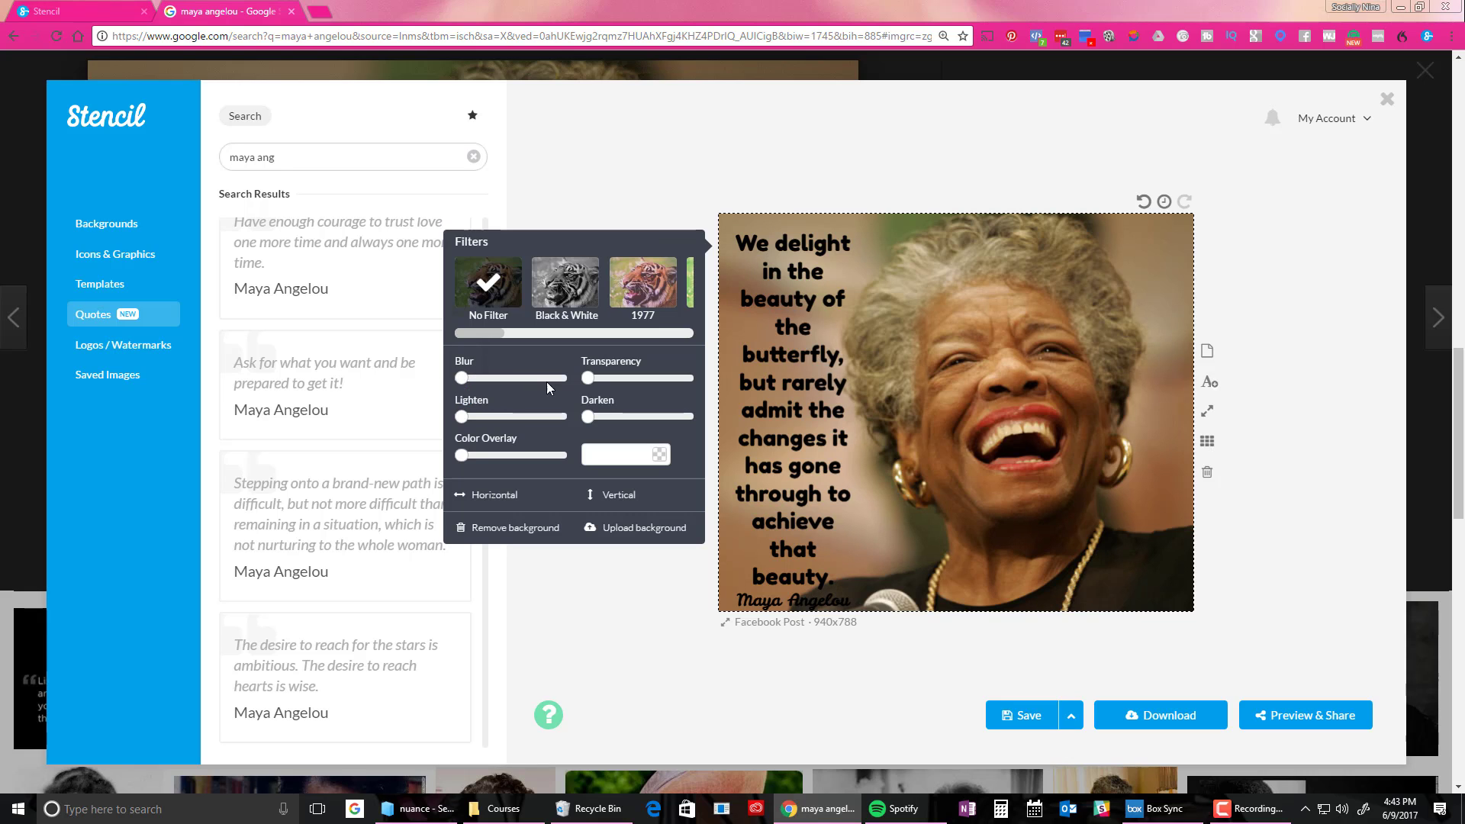
left_click_drag(593, 388, 618, 391)
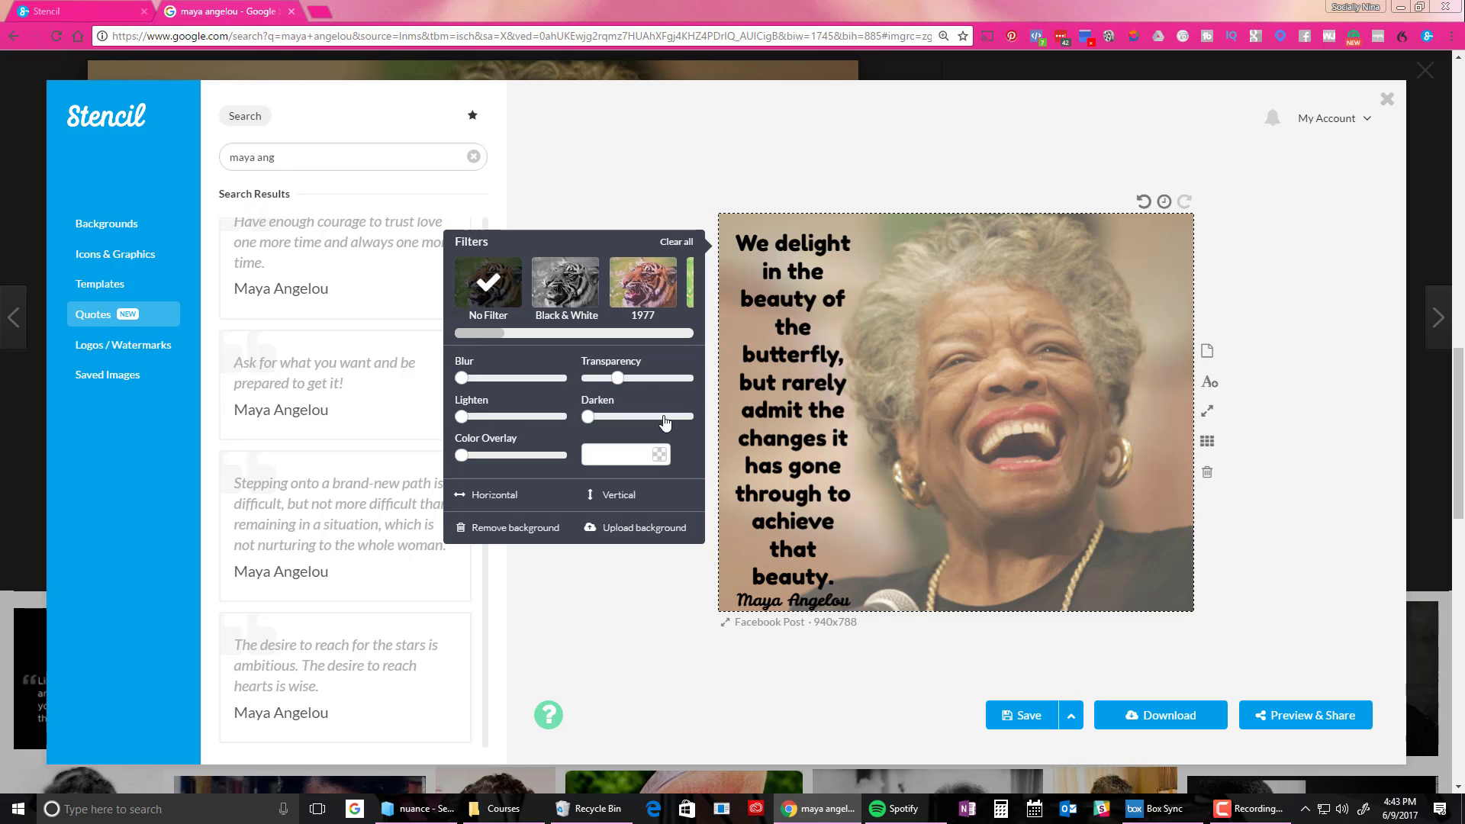
left_click_drag(621, 382, 586, 384)
Step: Try a dark green #053307 color overlay at partial strength on the portrait and lighten the image slightly
left_click(658, 454)
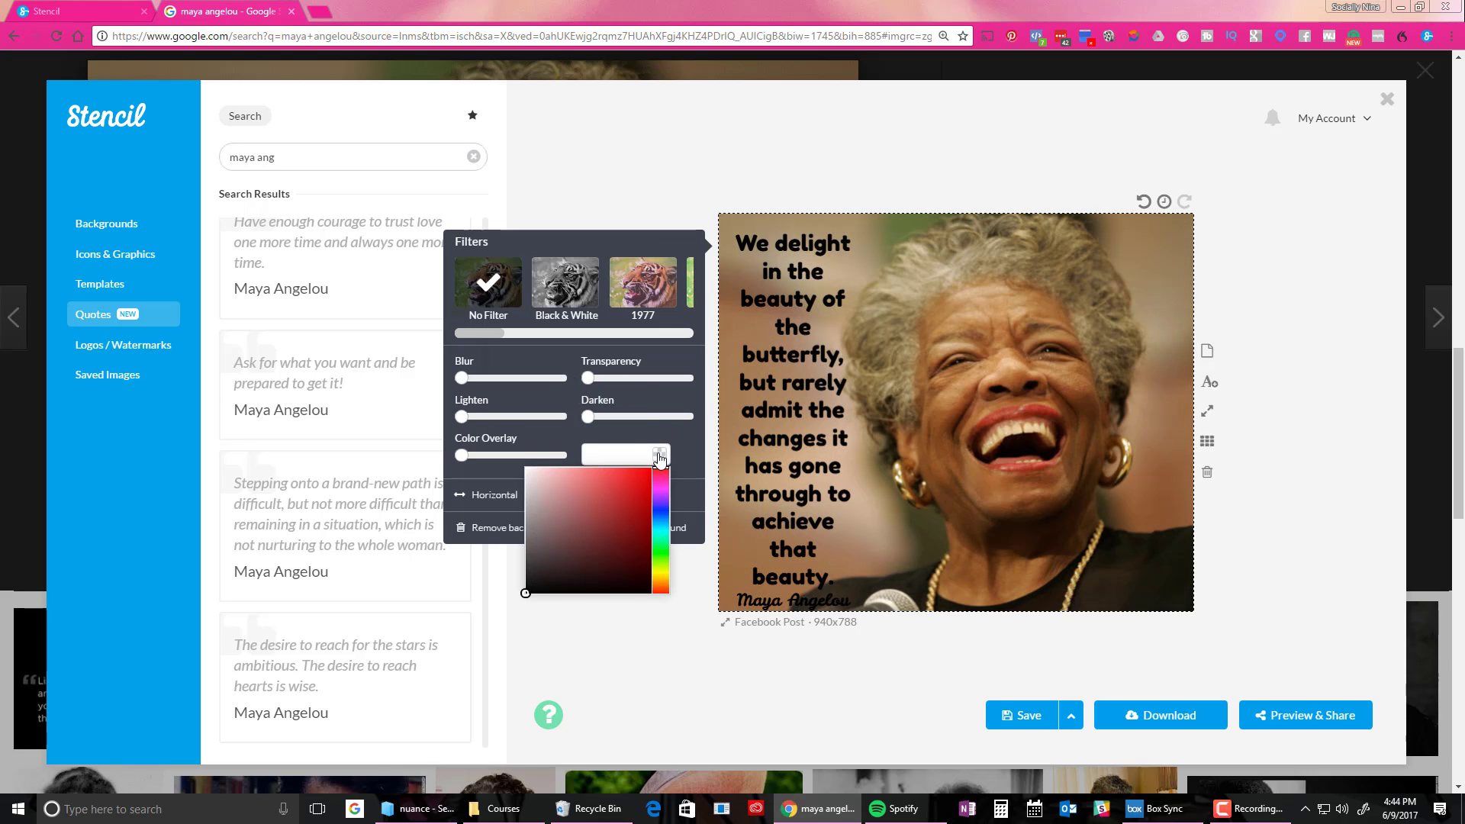
left_click(660, 548)
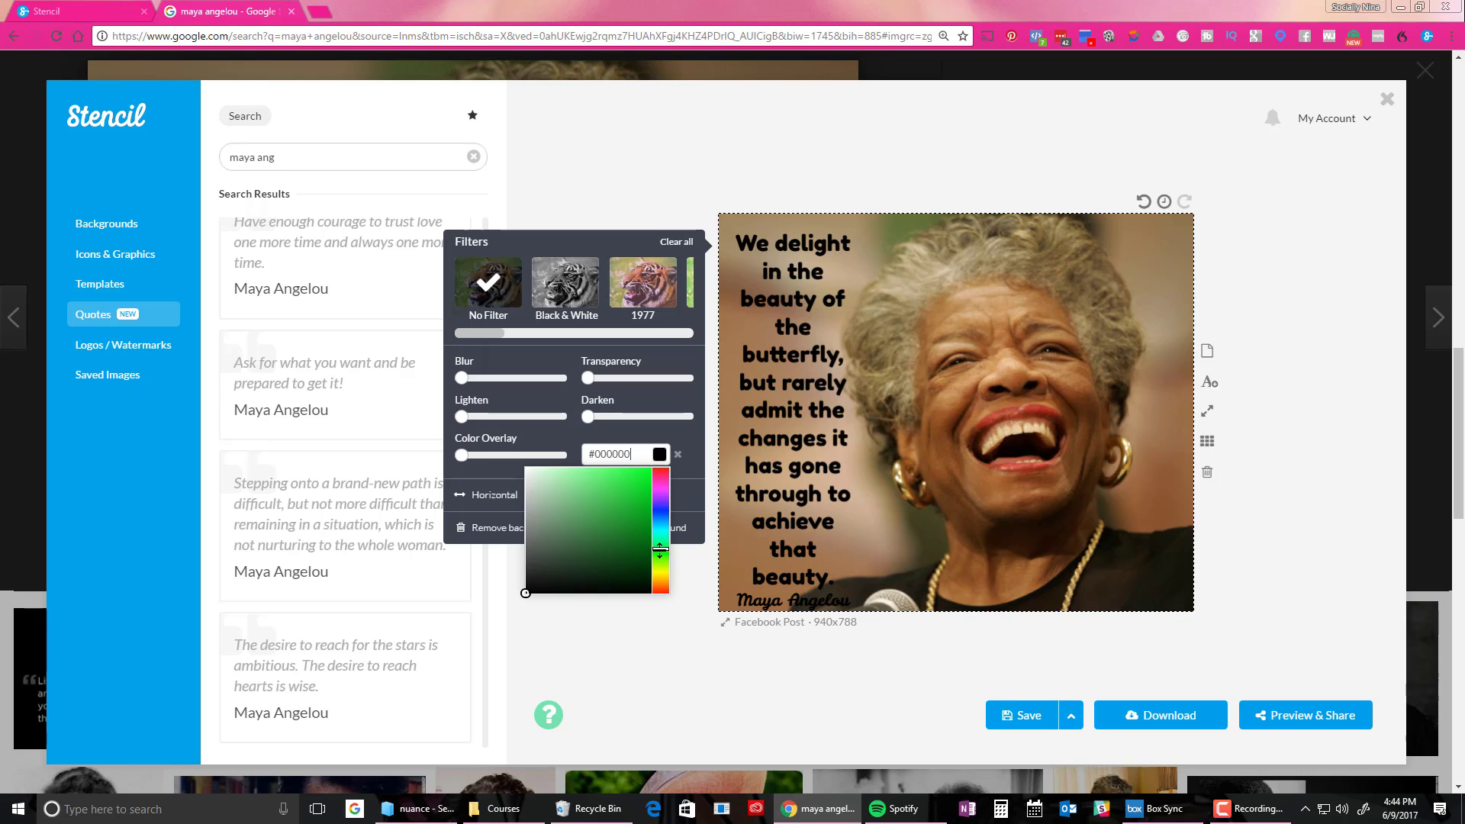
left_click_drag(642, 580, 636, 575)
left_click(696, 475)
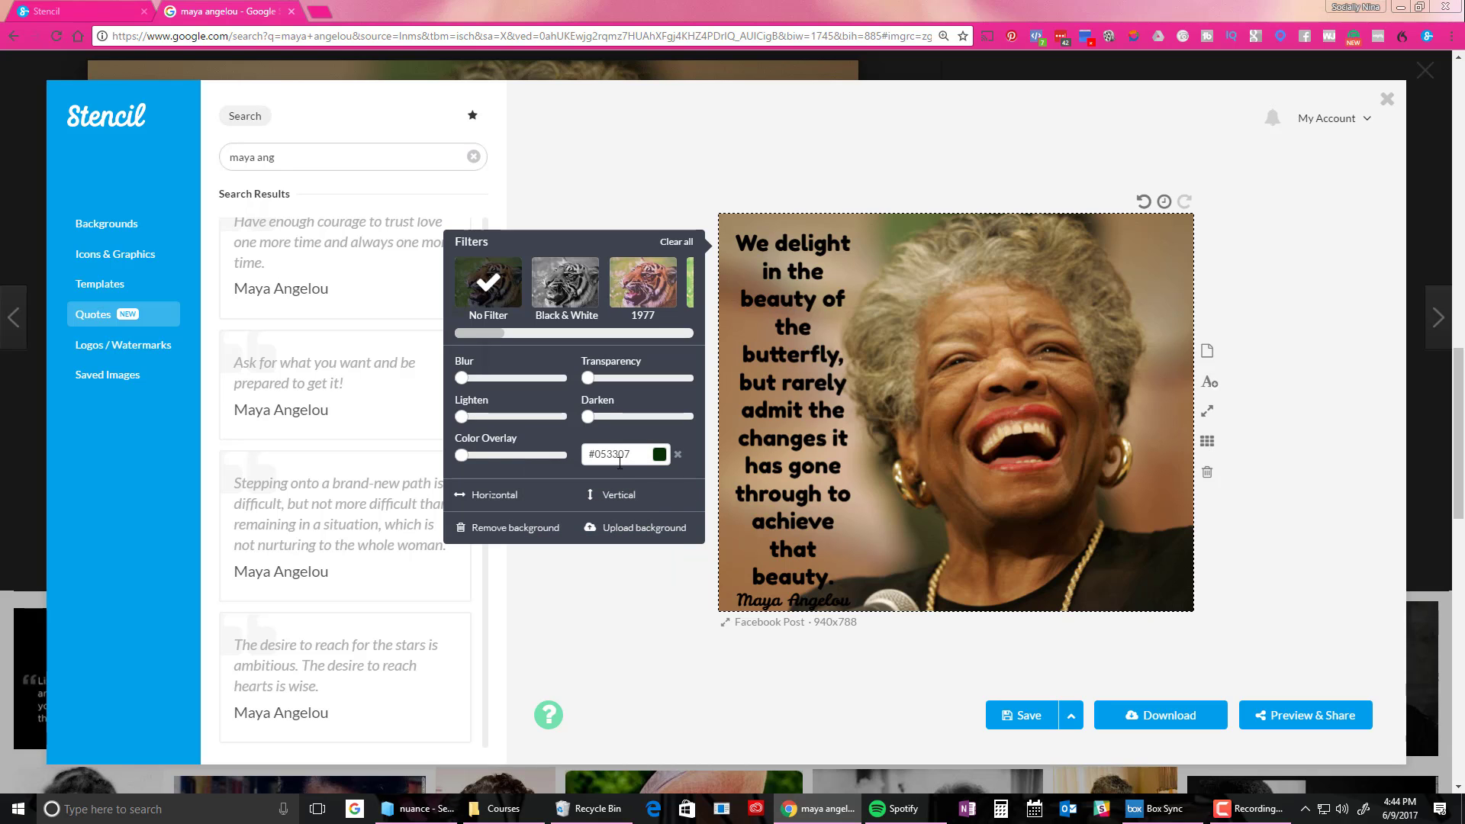
left_click_drag(461, 455, 505, 461)
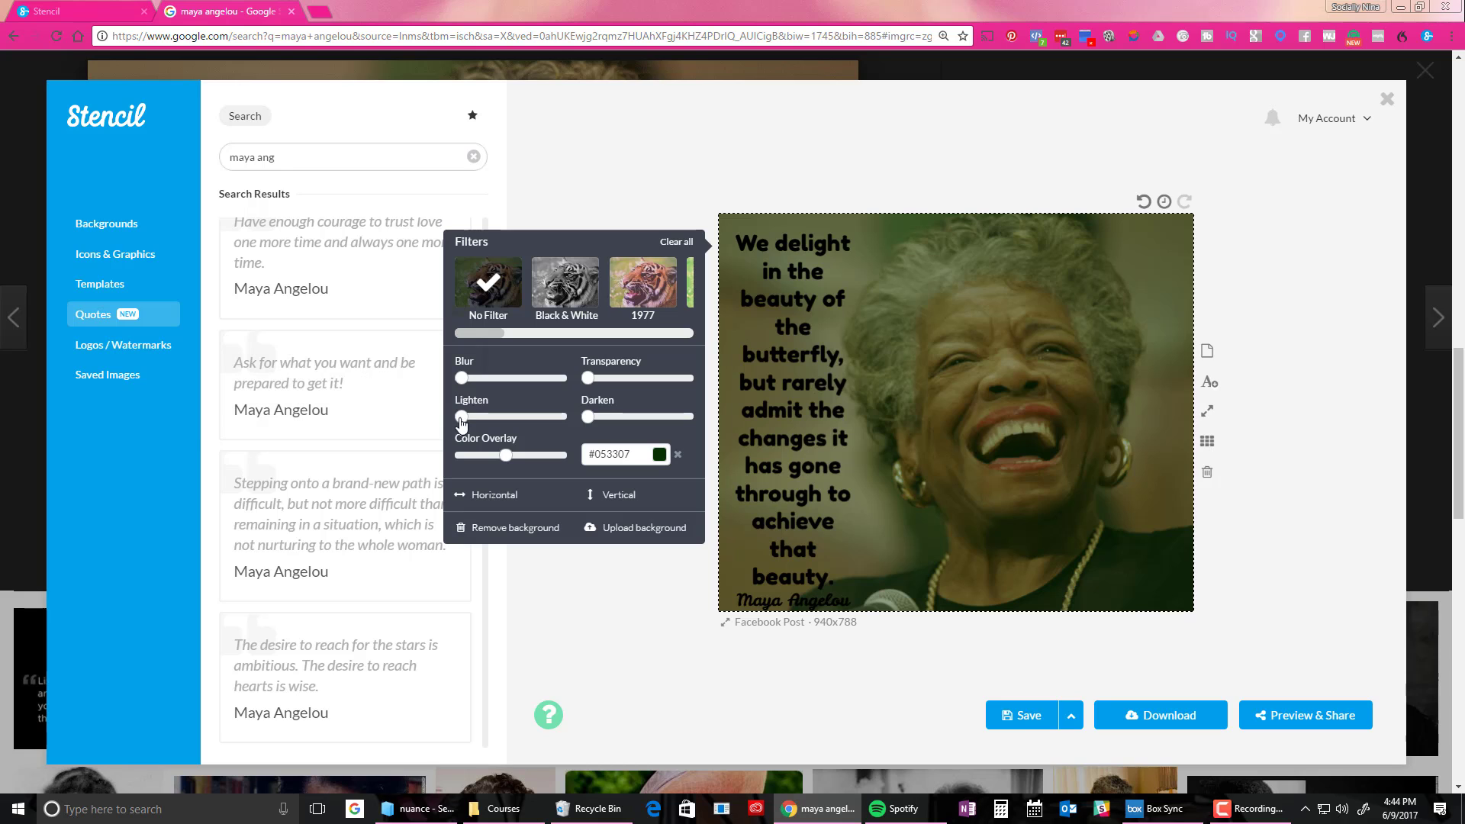
left_click_drag(463, 422, 485, 422)
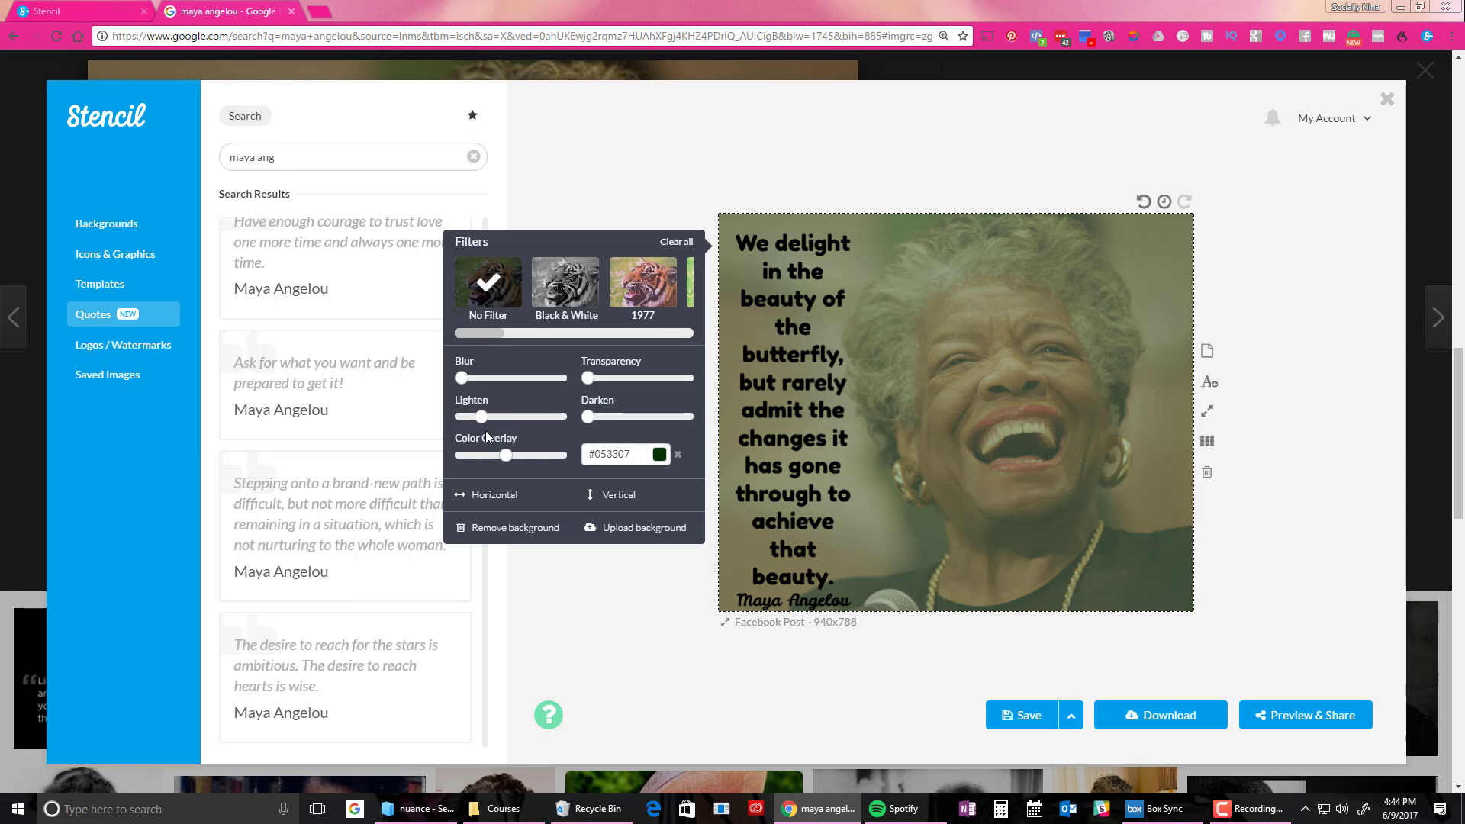
Step: Flip the portrait horizontally and back, and clear its color overlay and lightening
left_click(467, 501)
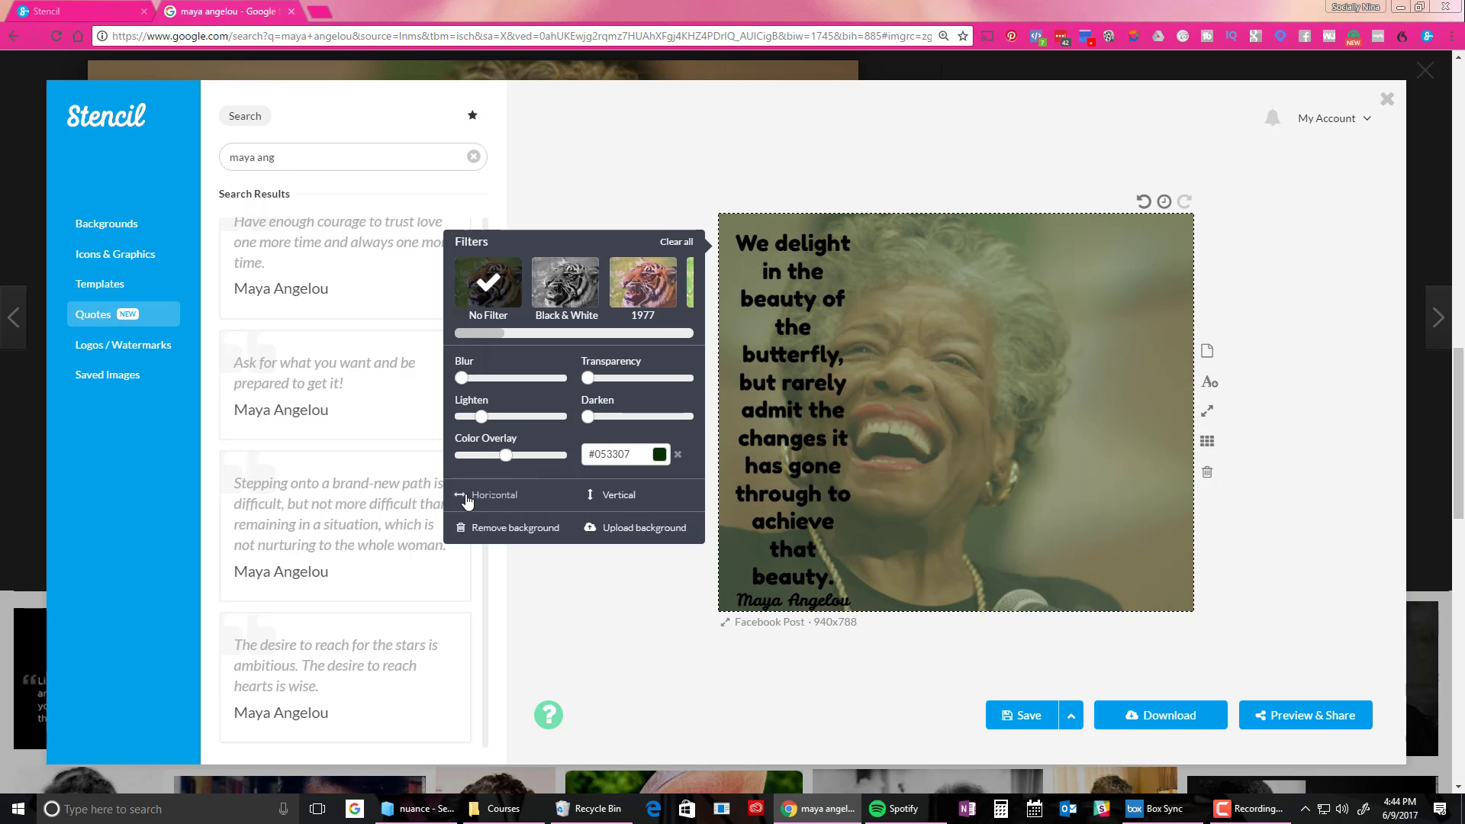
left_click(467, 502)
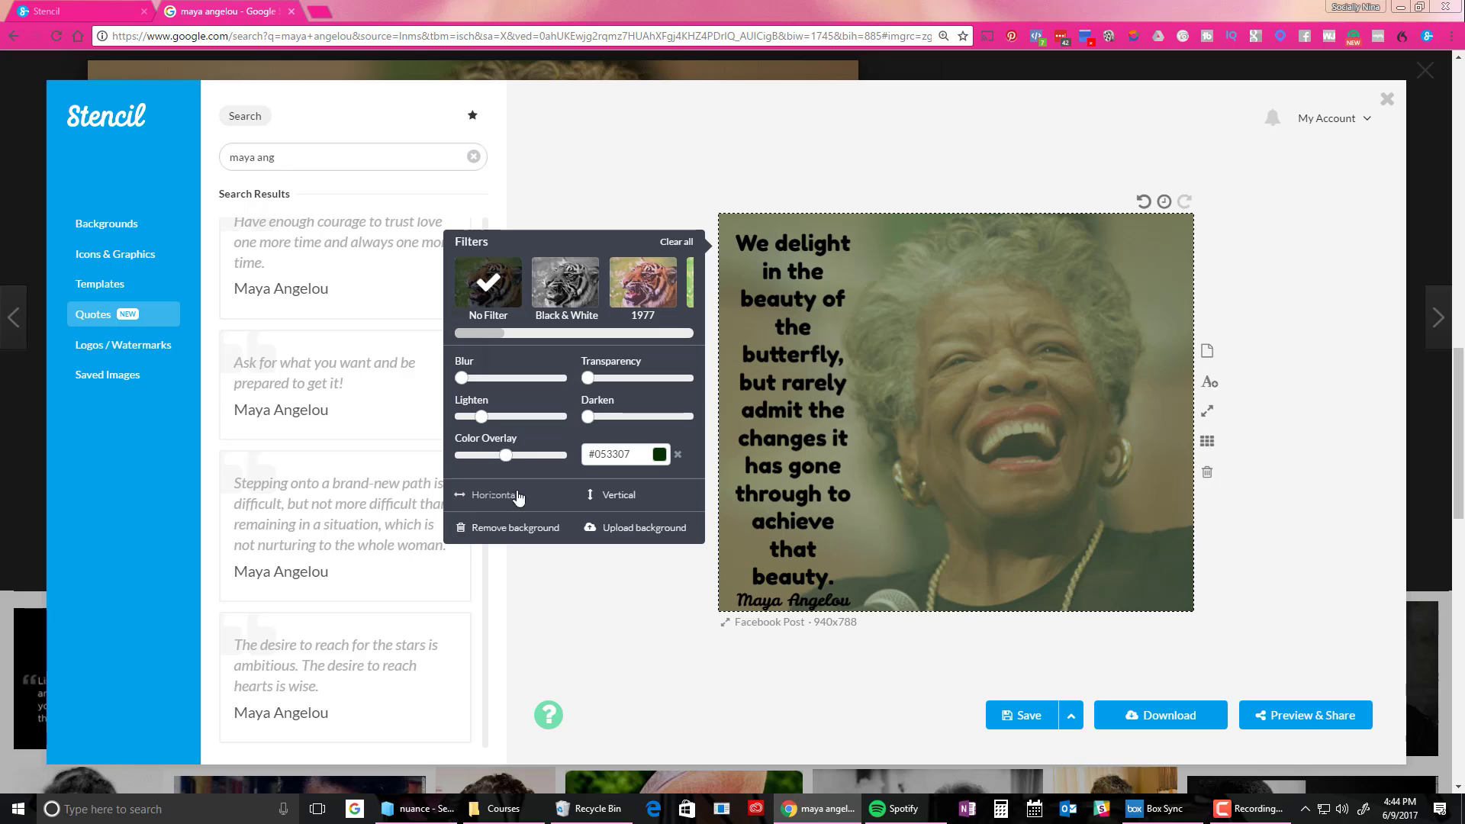
left_click(679, 456)
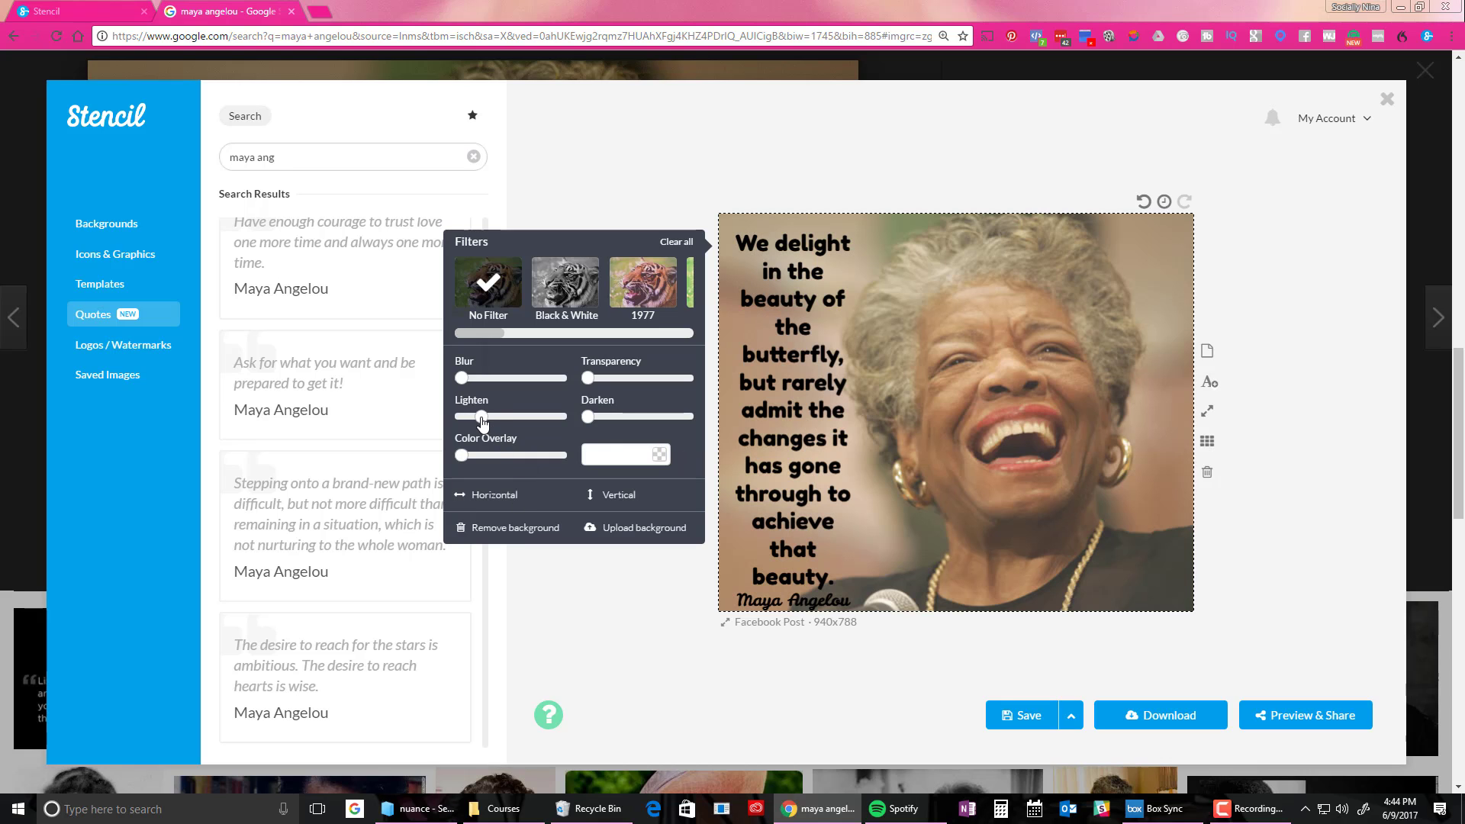
left_click_drag(482, 422, 418, 419)
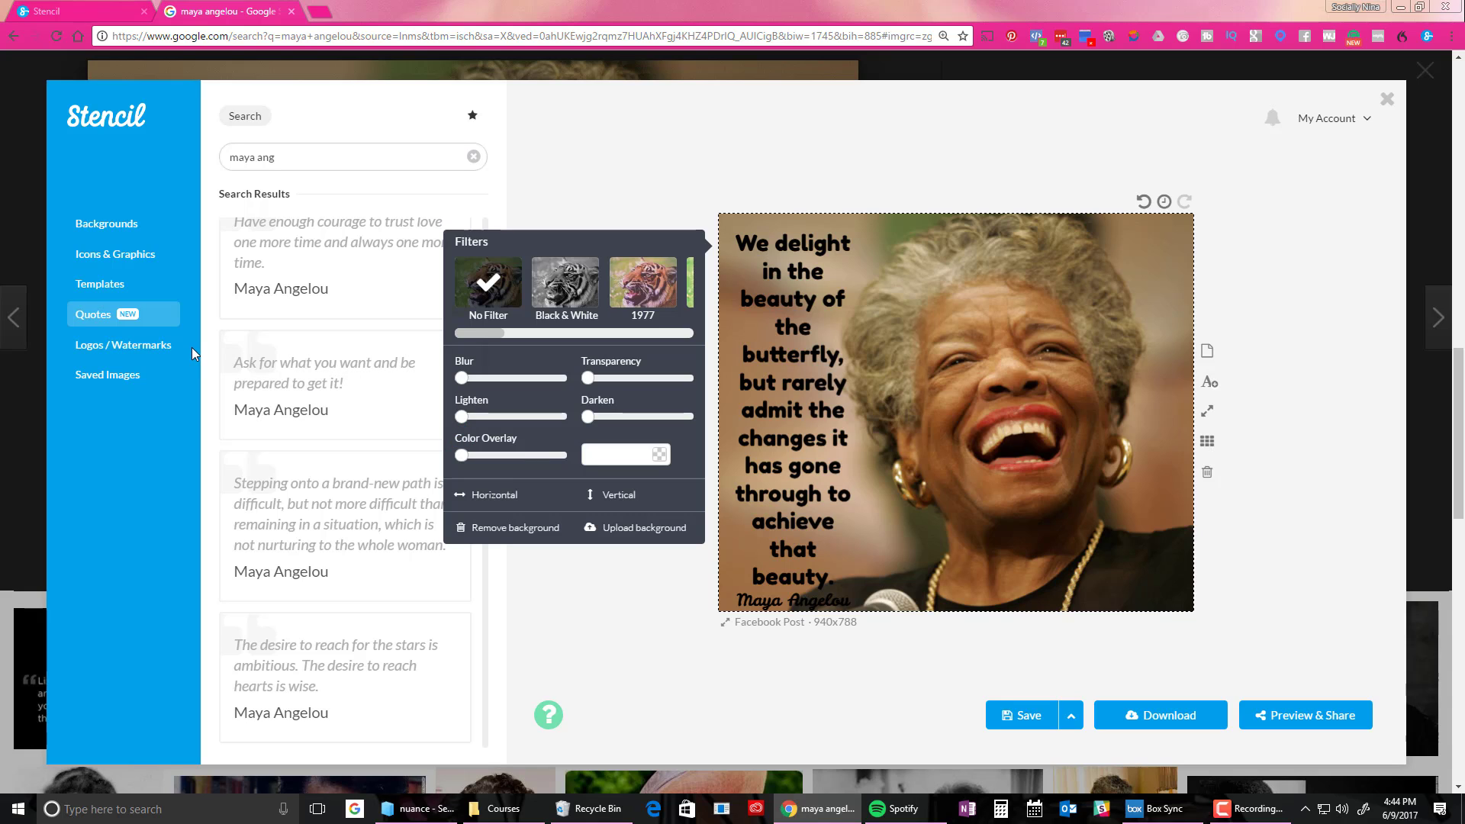
Step: Add a square graphic, place it beside the upper part of the quote and move it back one layer
left_click(687, 165)
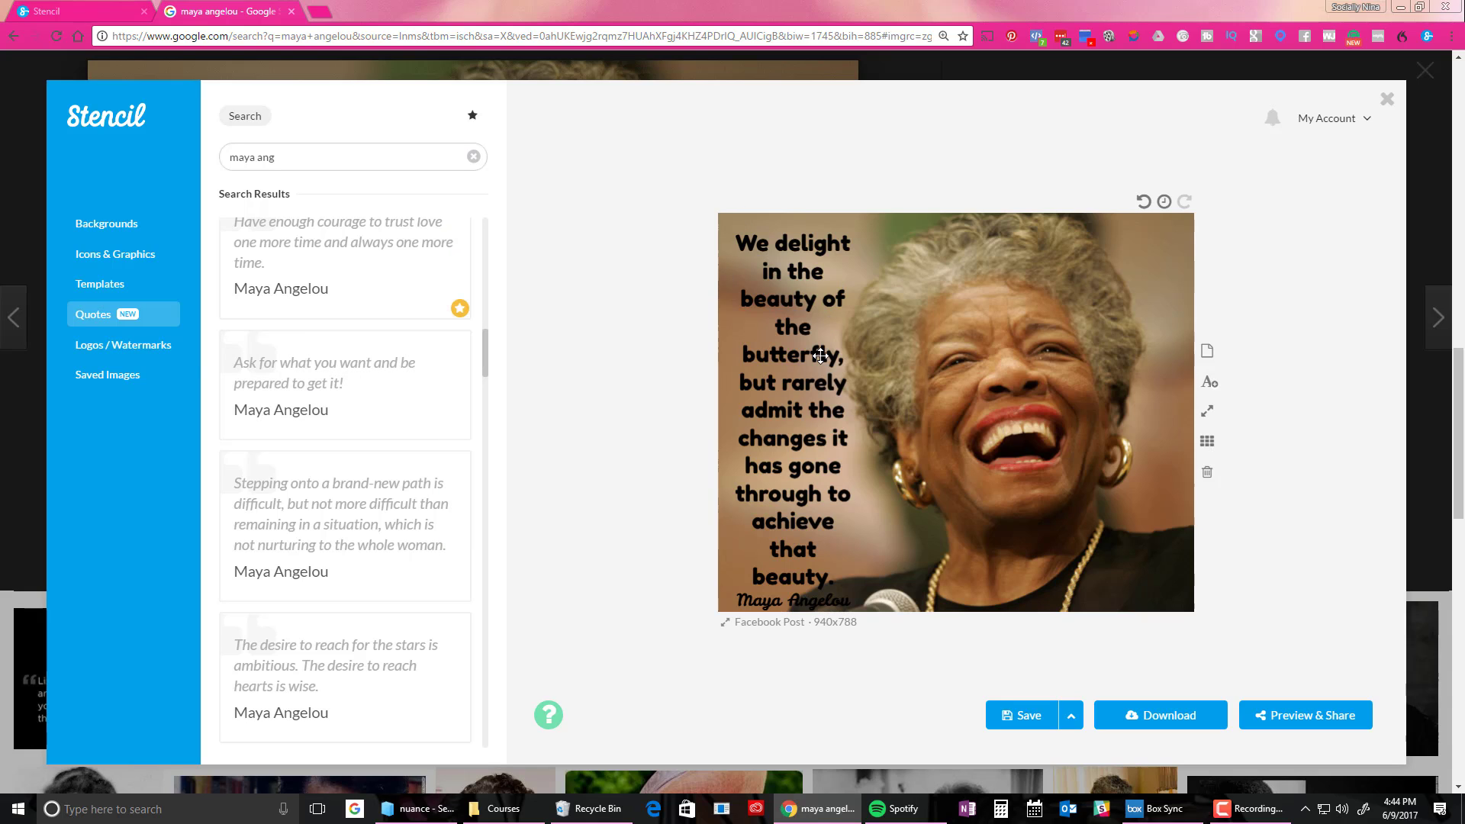
left_click(104, 259)
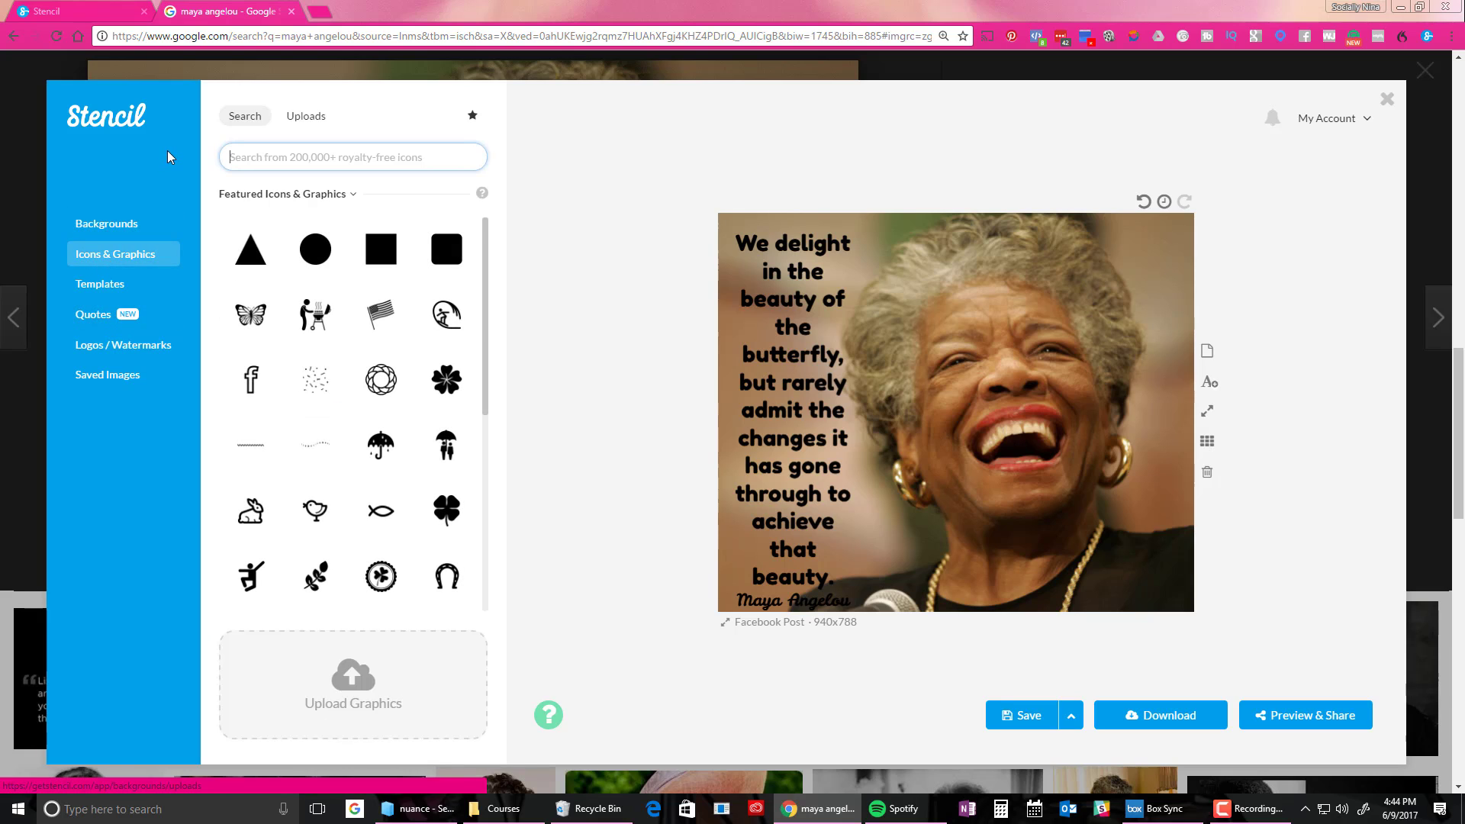
left_click(383, 260)
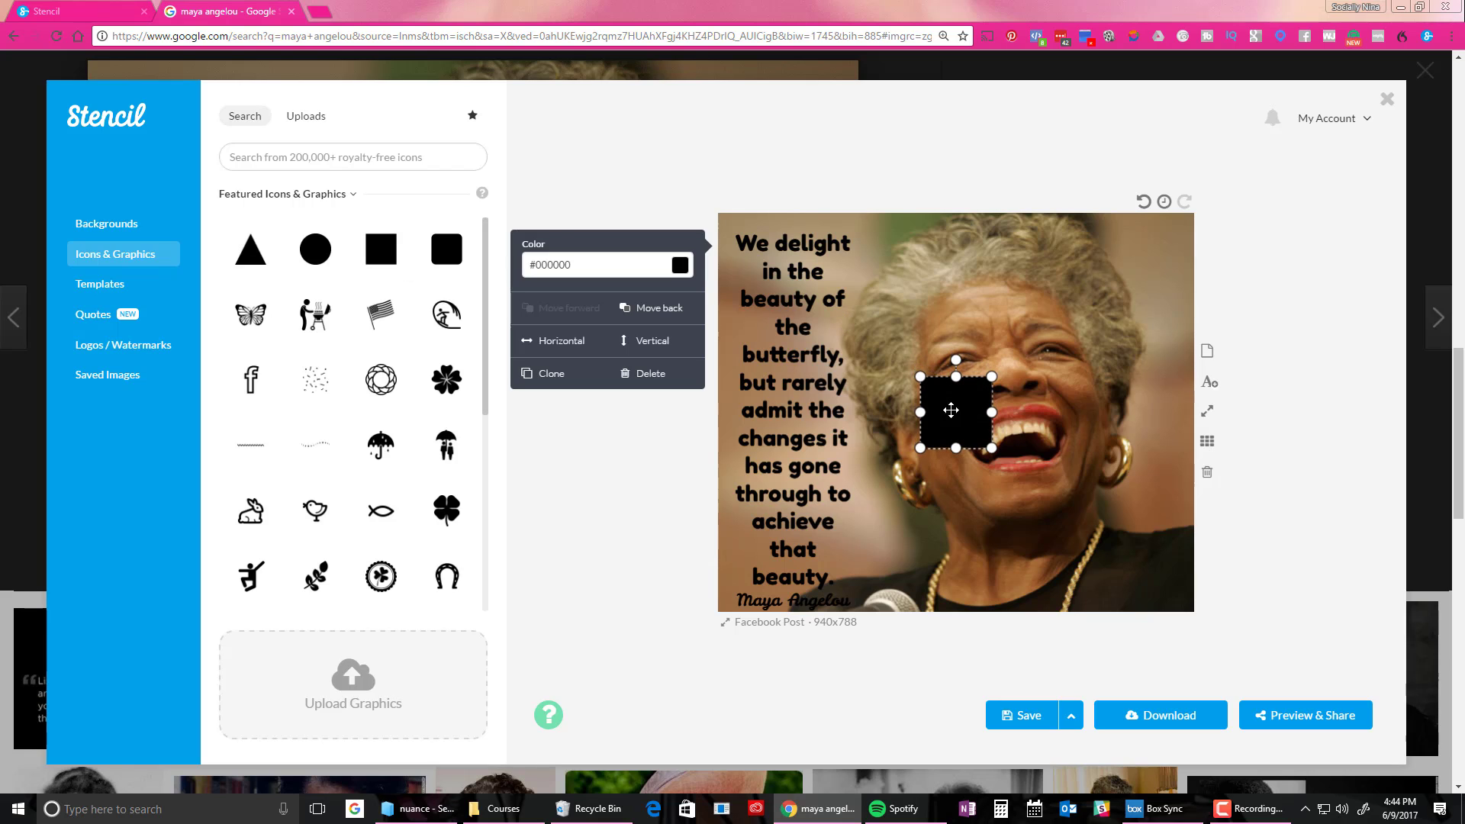
left_click_drag(959, 411, 908, 287)
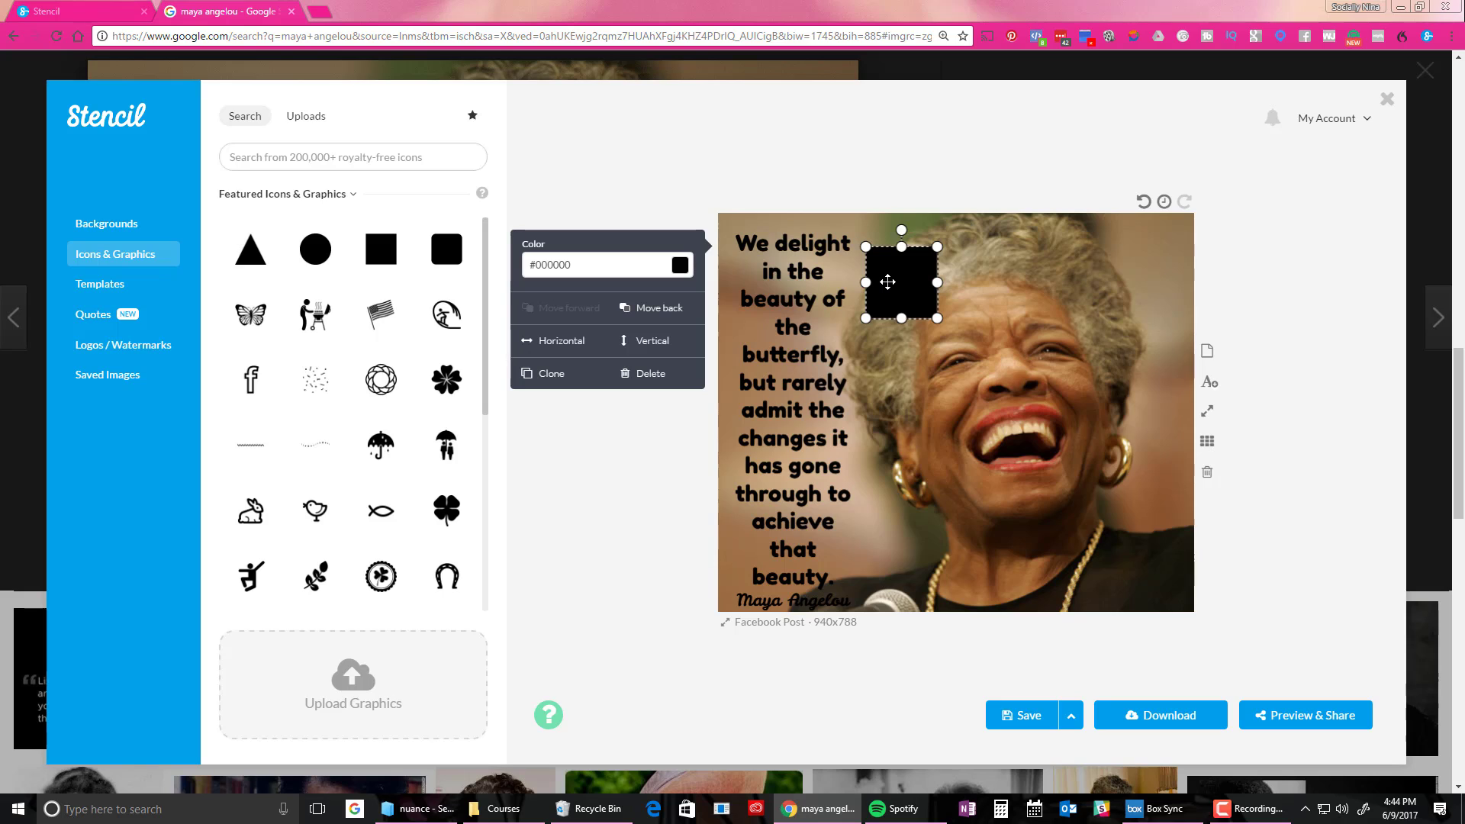
left_click(662, 318)
Step: Color the square dark green #0c3b14 and make it partly transparent
left_click(680, 266)
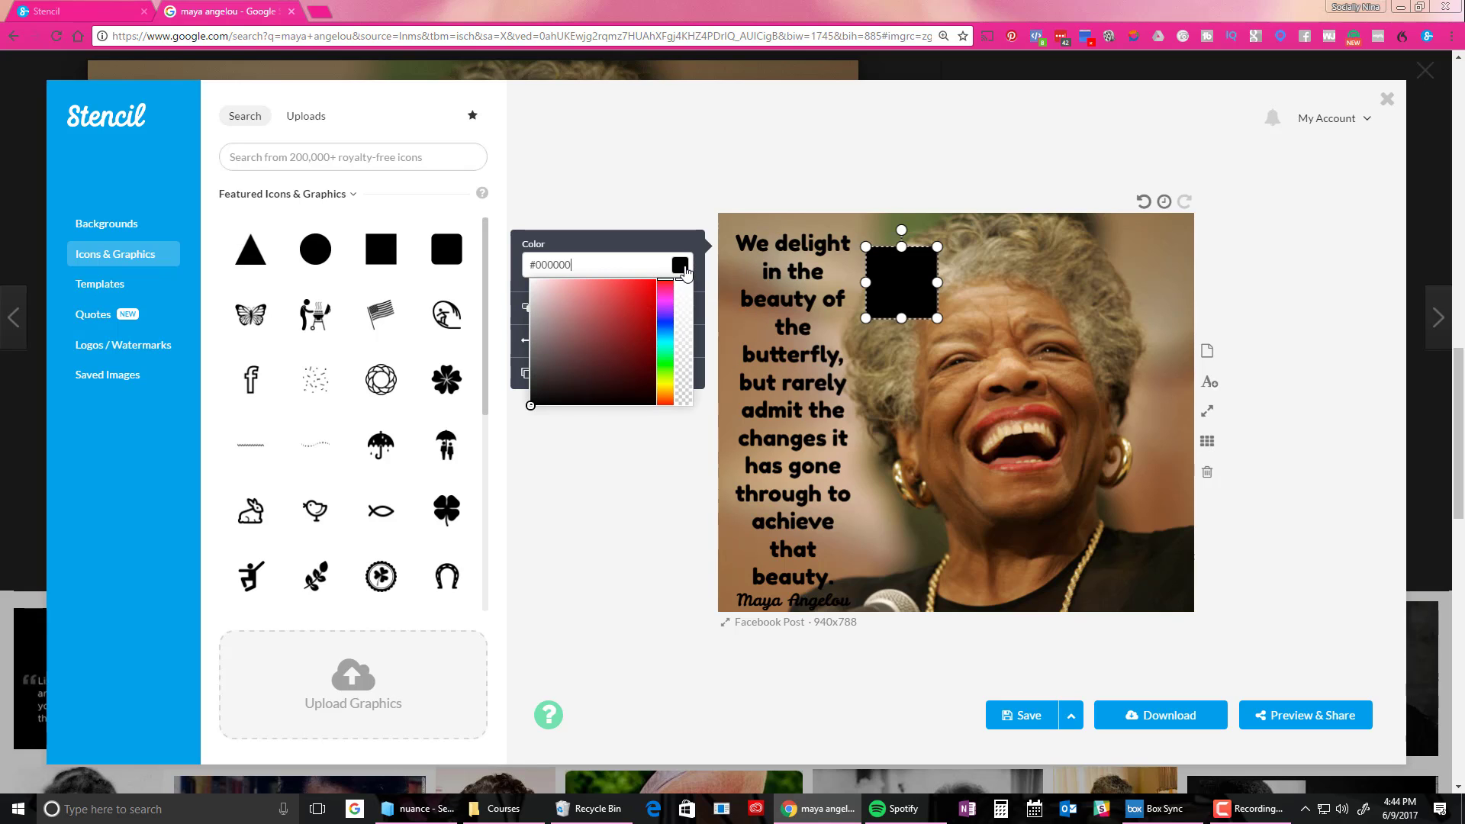
left_click(541, 294)
left_click(605, 319)
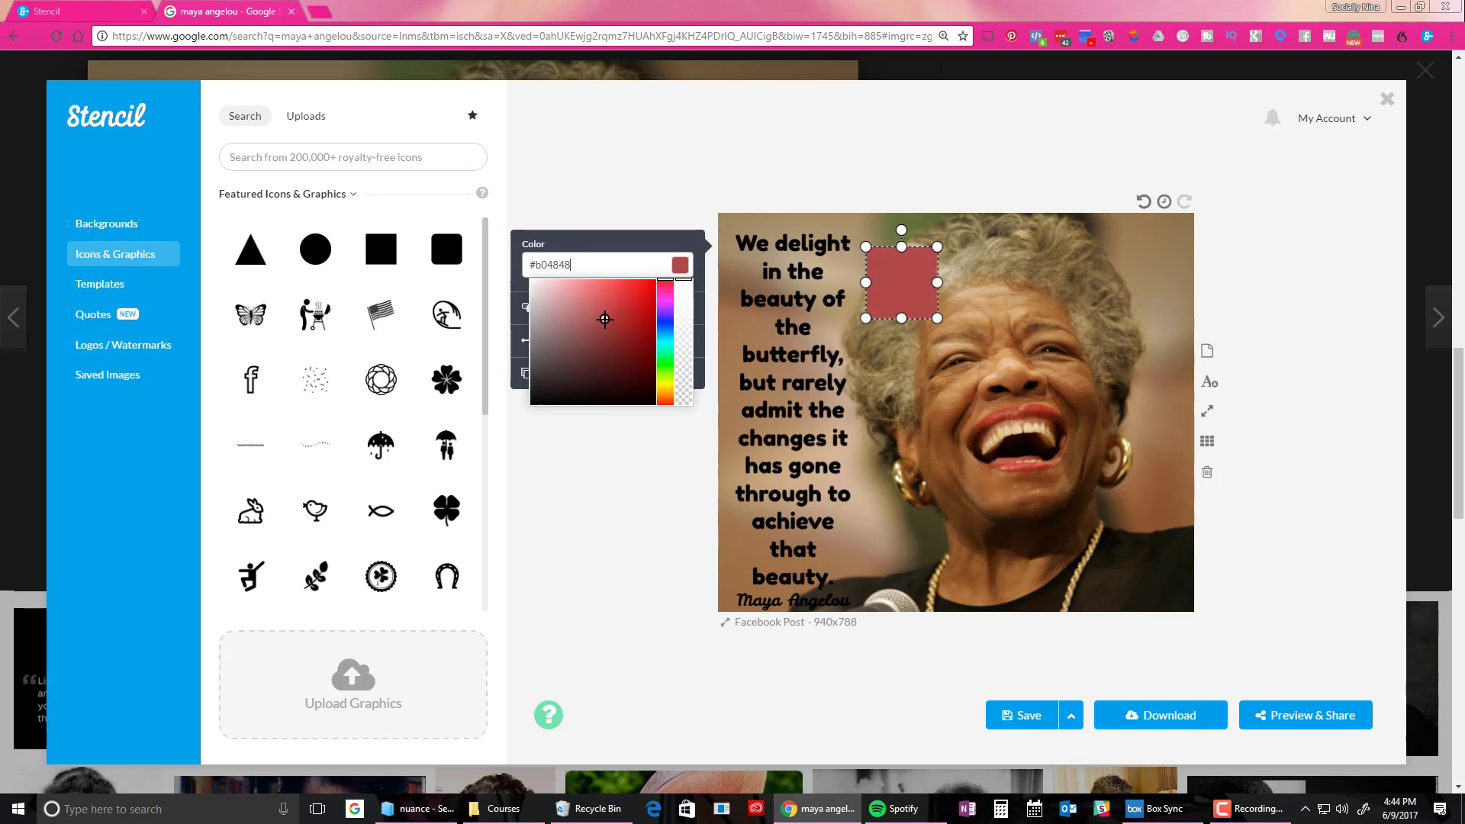
left_click(666, 352)
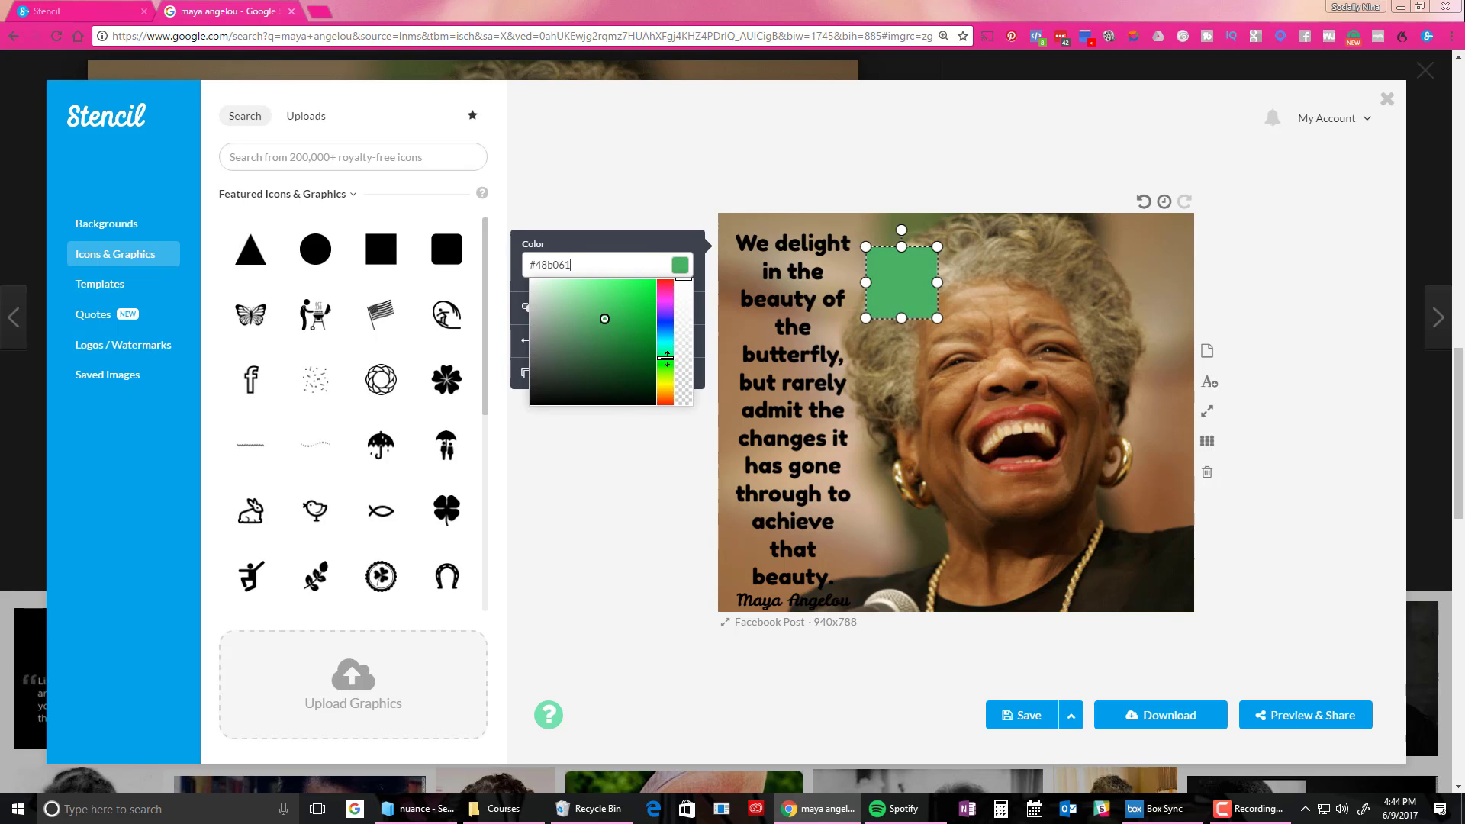
left_click_drag(605, 319, 632, 375)
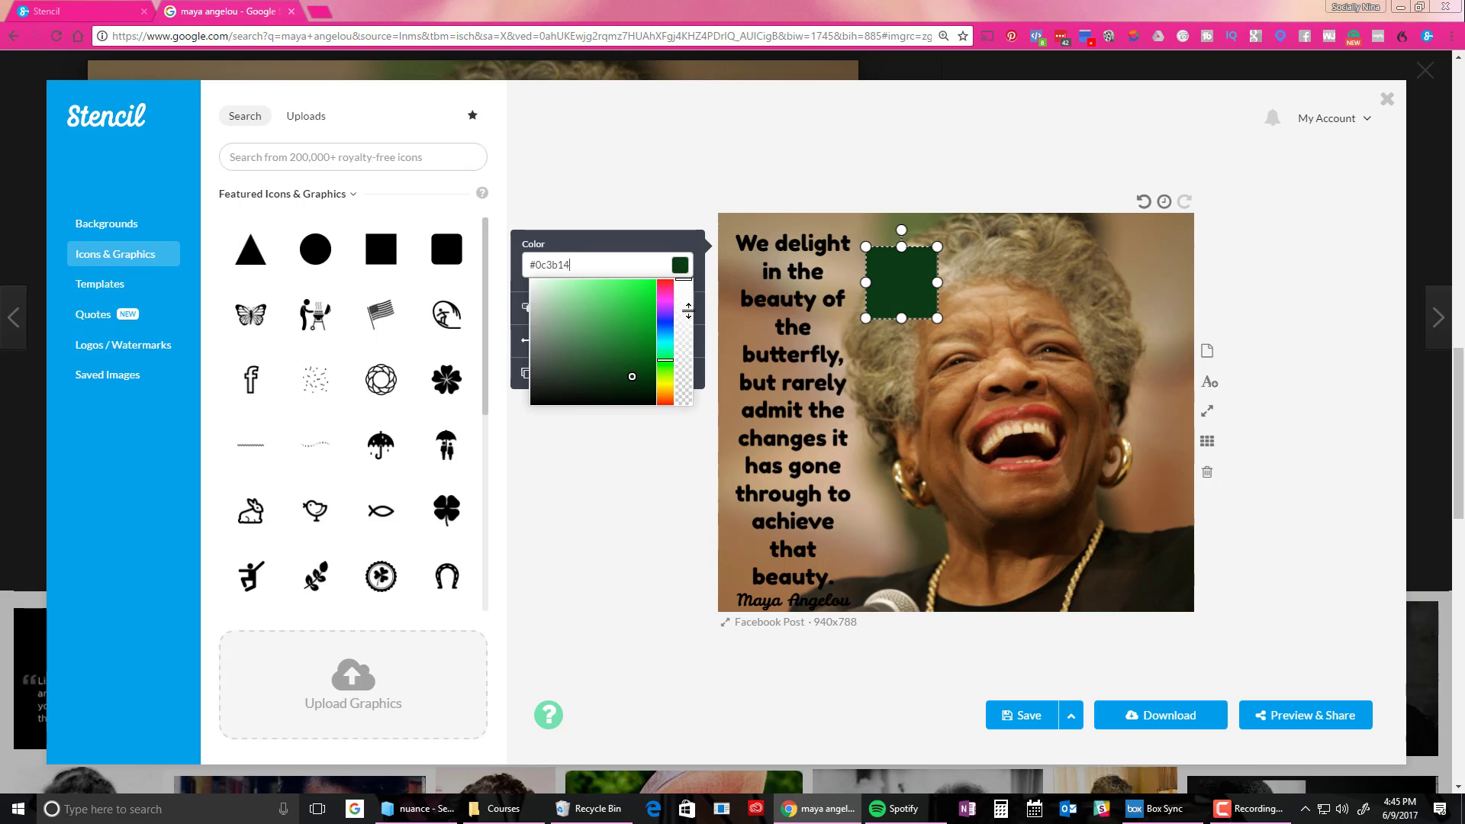
left_click_drag(685, 281, 681, 341)
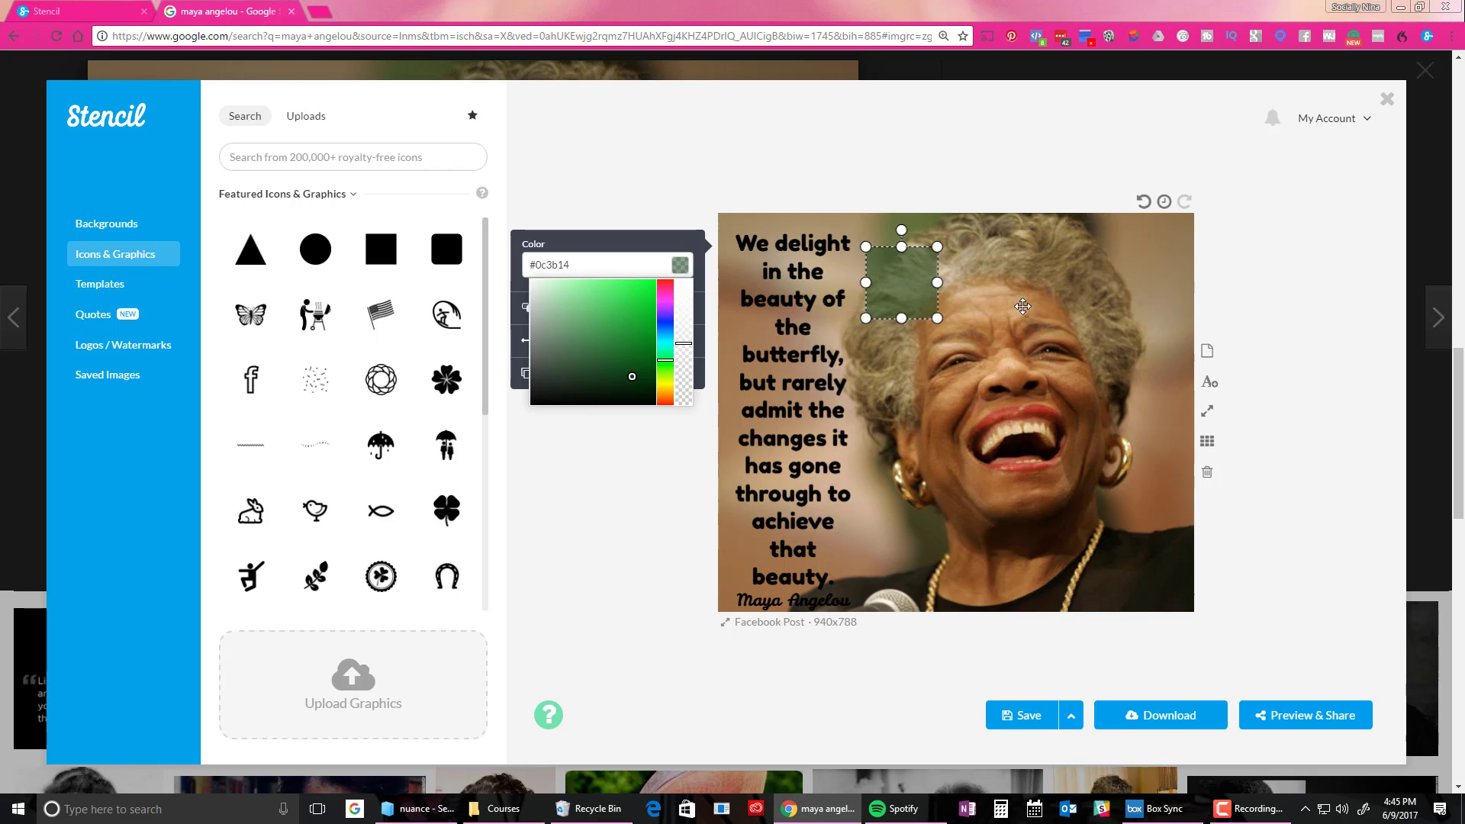
Step: Stretch the green square into a full-height panel over the quote area and send it behind all the text
left_click_drag(906, 303, 947, 439)
left_click_drag(835, 440, 835, 612)
left_click_drag(947, 412, 879, 431)
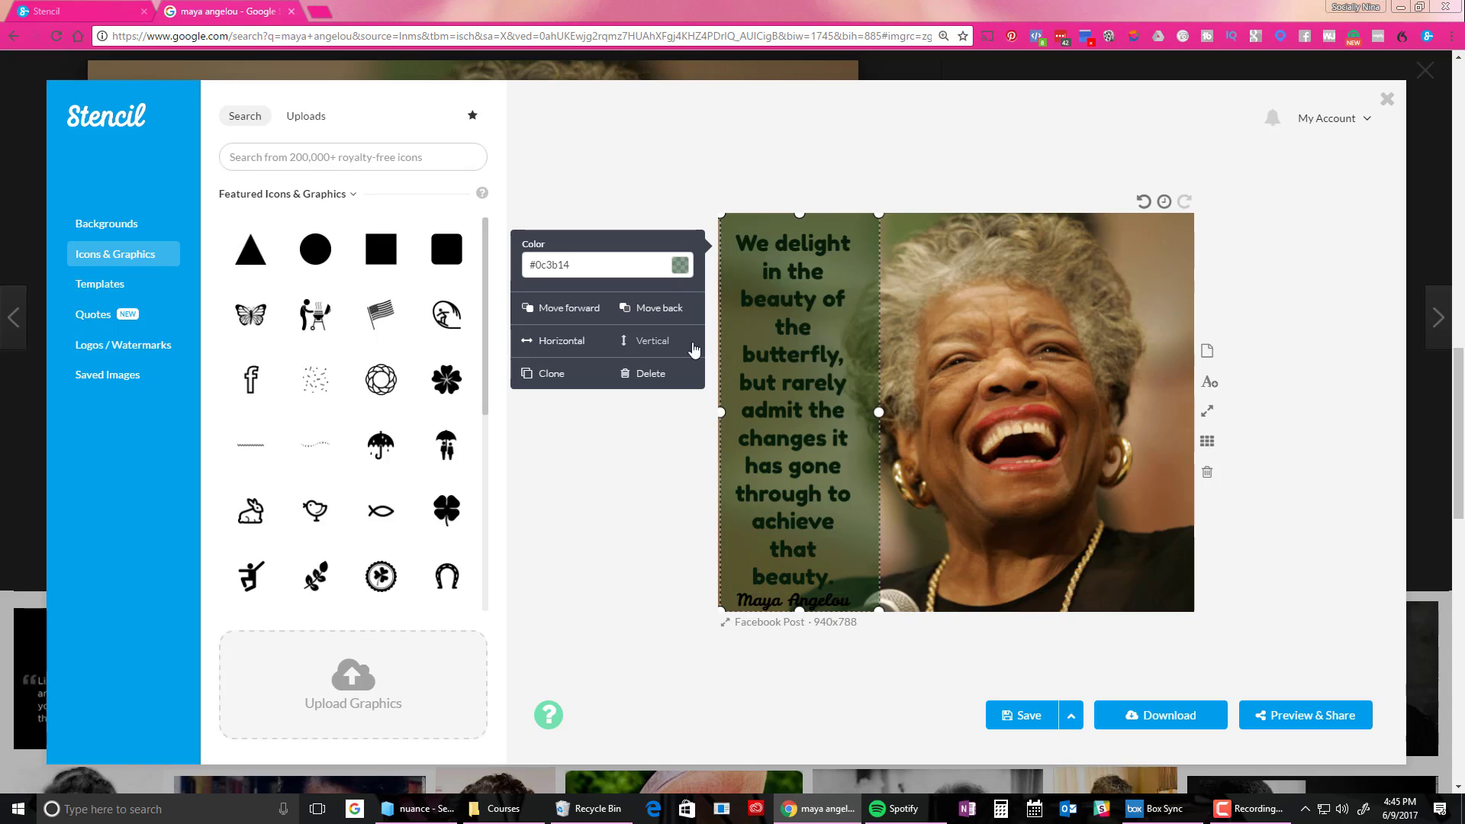
left_click(660, 308)
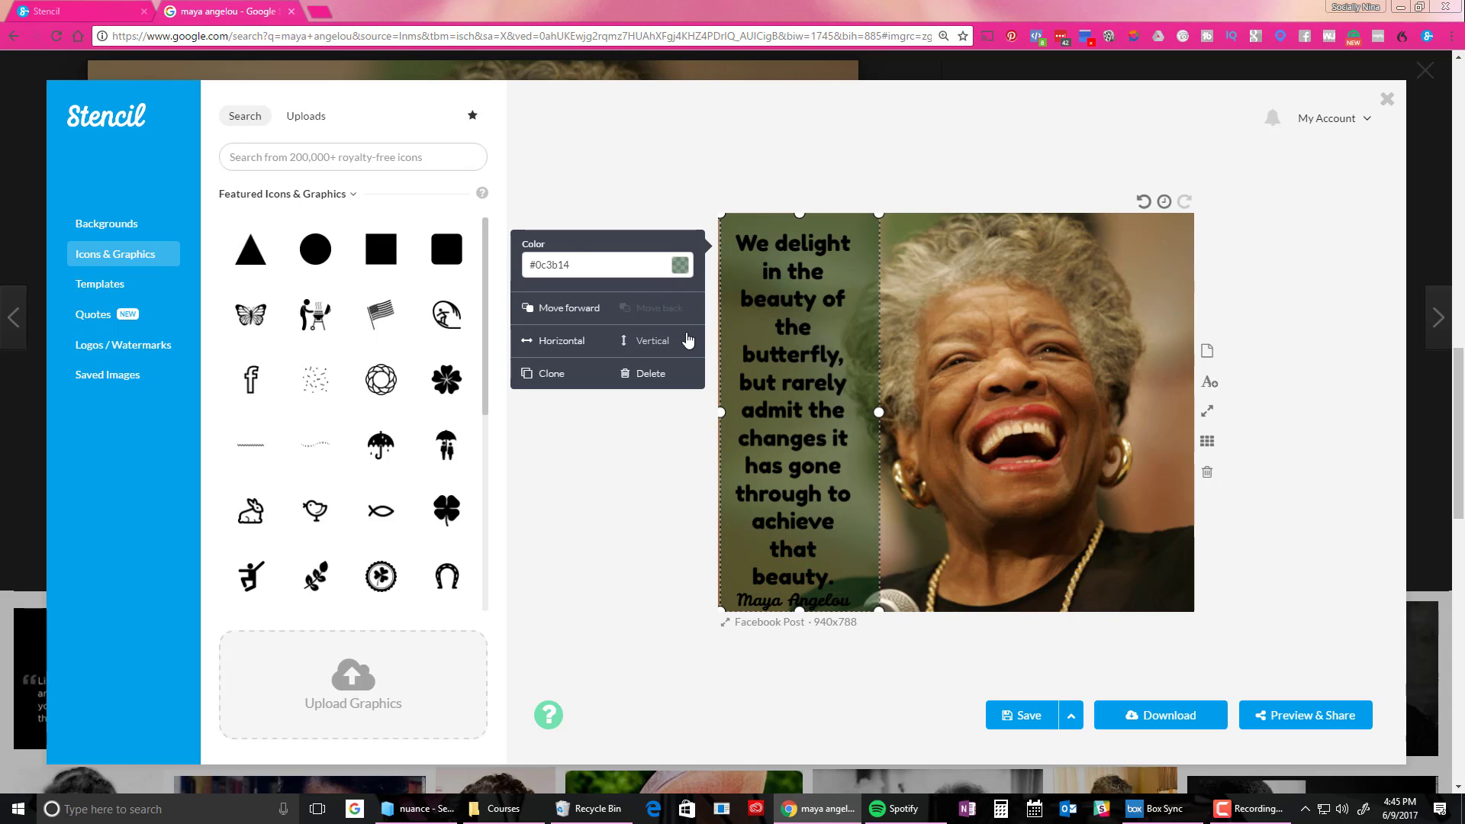
Step: Make the green panel fully opaque and darken its color to #061f0a
left_click(681, 267)
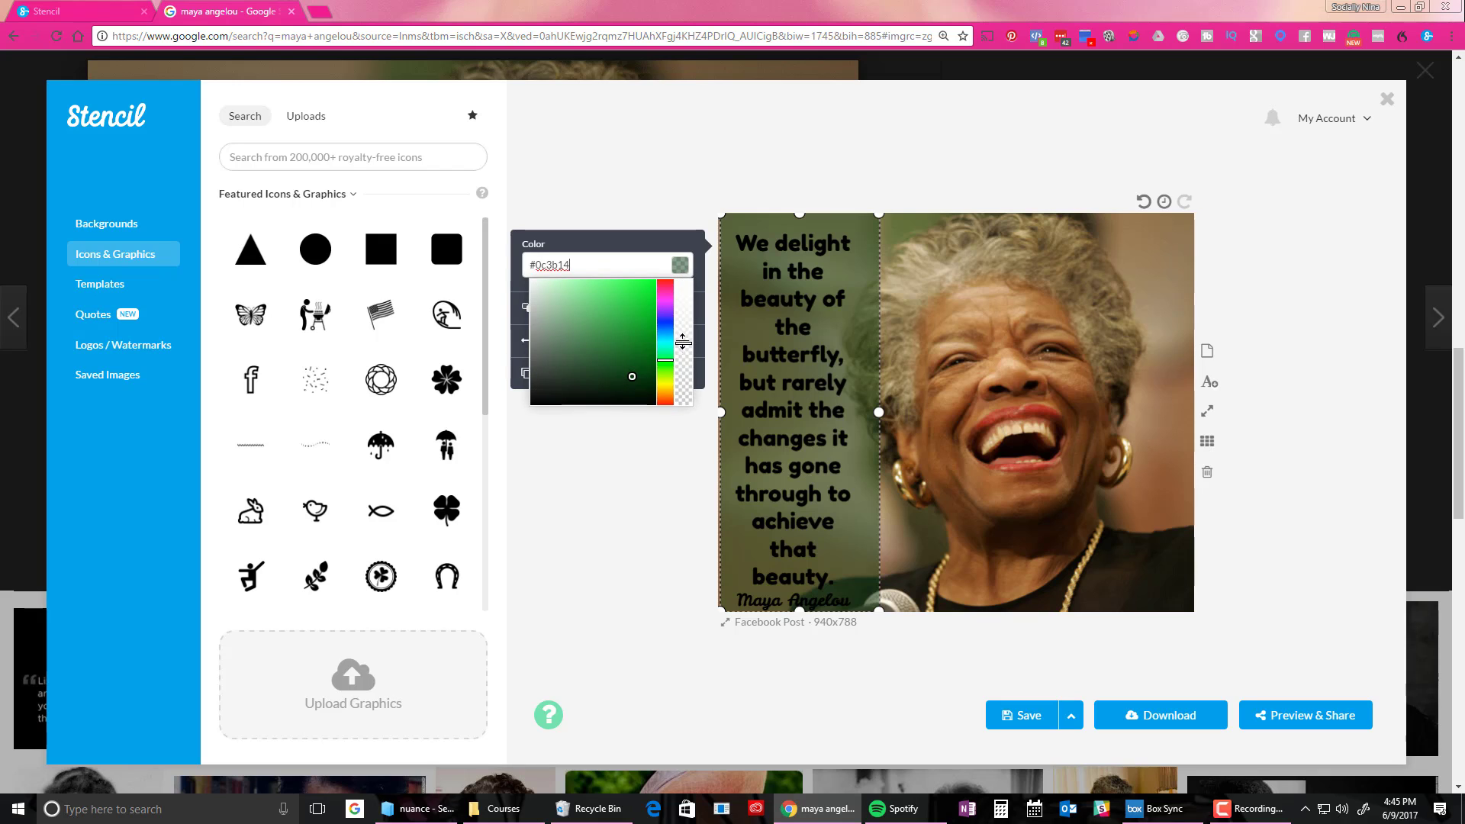
left_click_drag(683, 344, 683, 279)
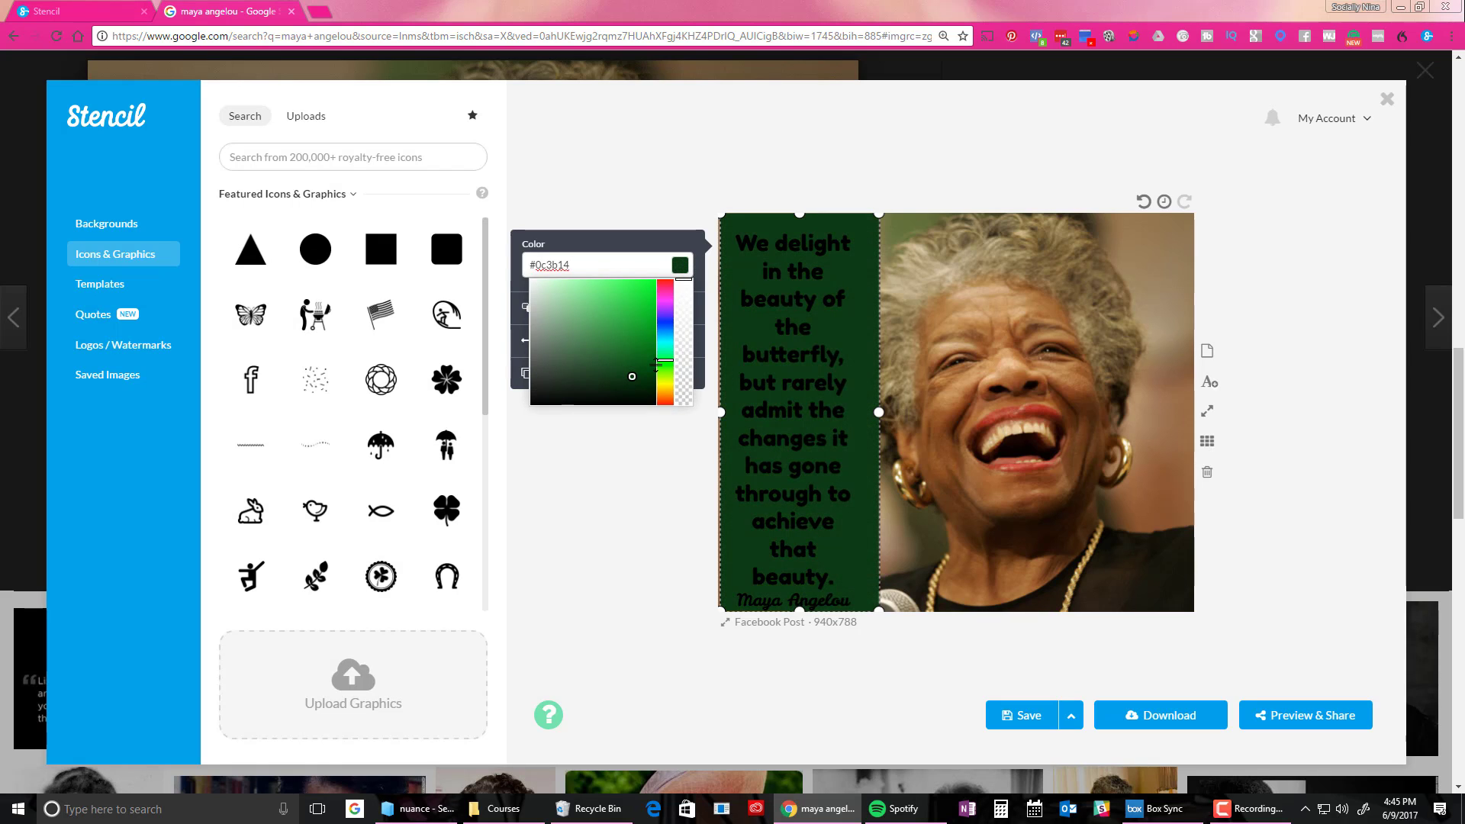
left_click_drag(632, 376, 634, 390)
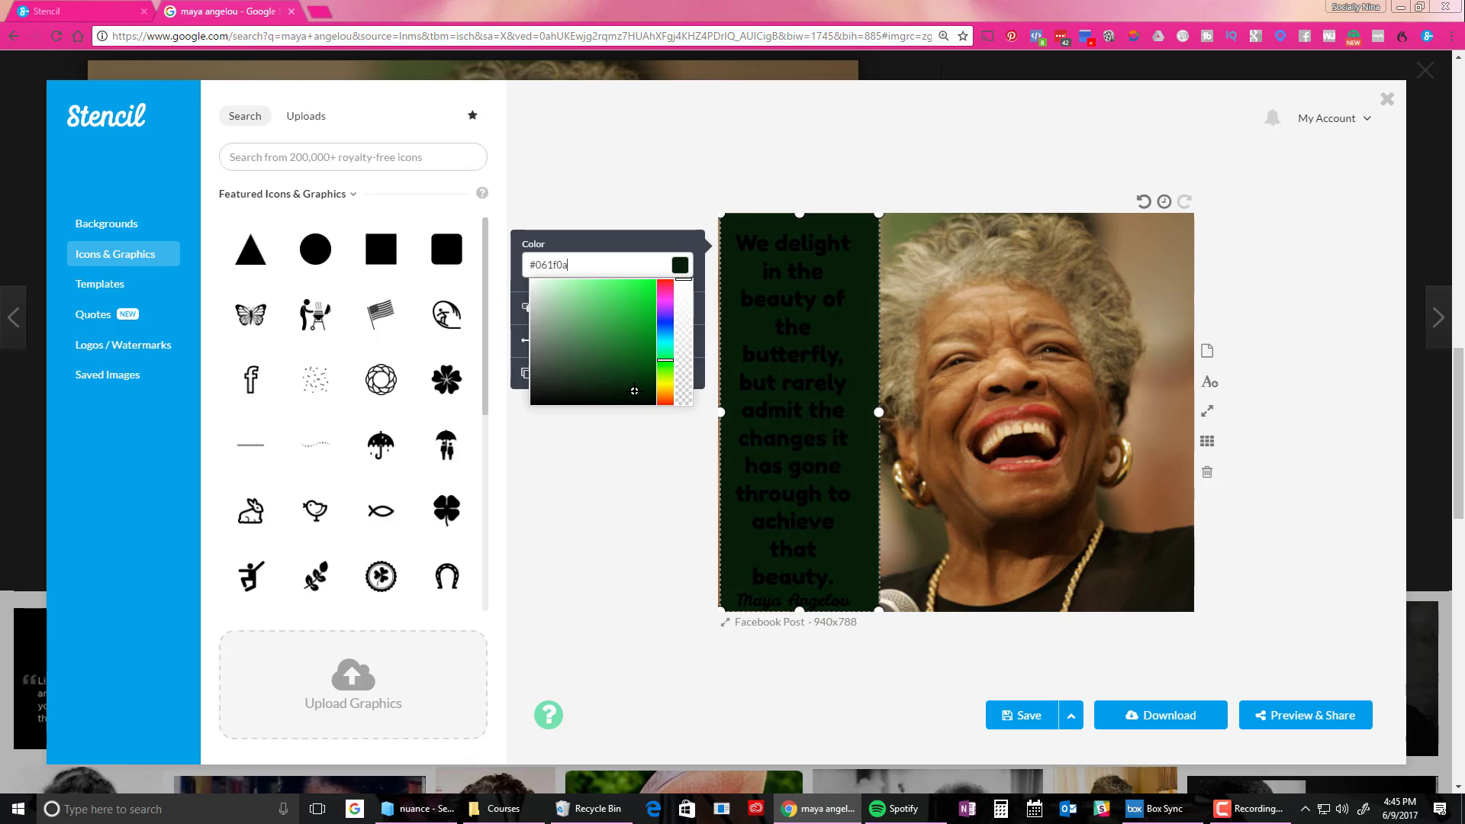
left_click(1281, 371)
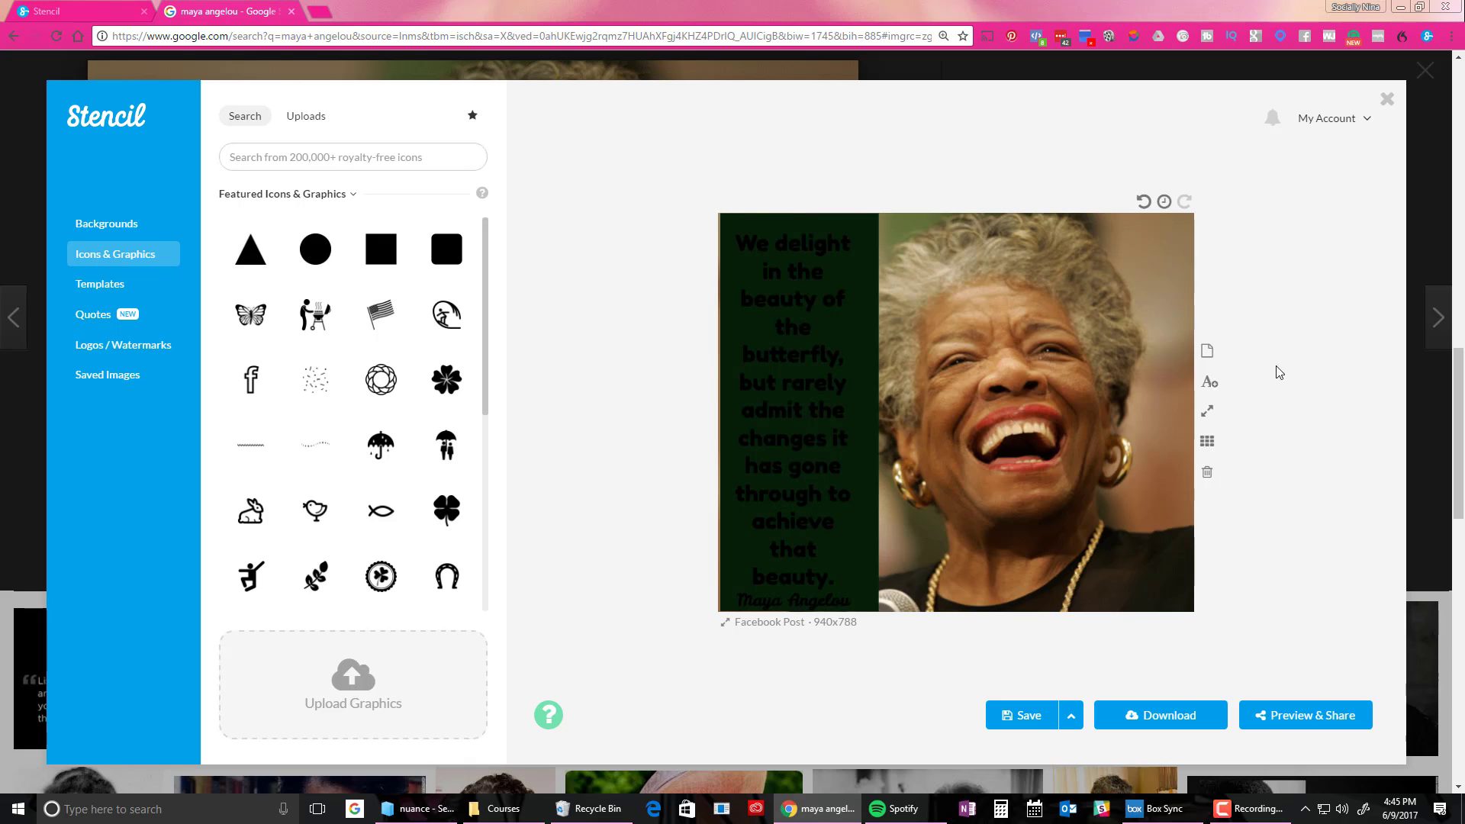
Step: Set the quote's text color to white #ffffff
left_click(779, 362)
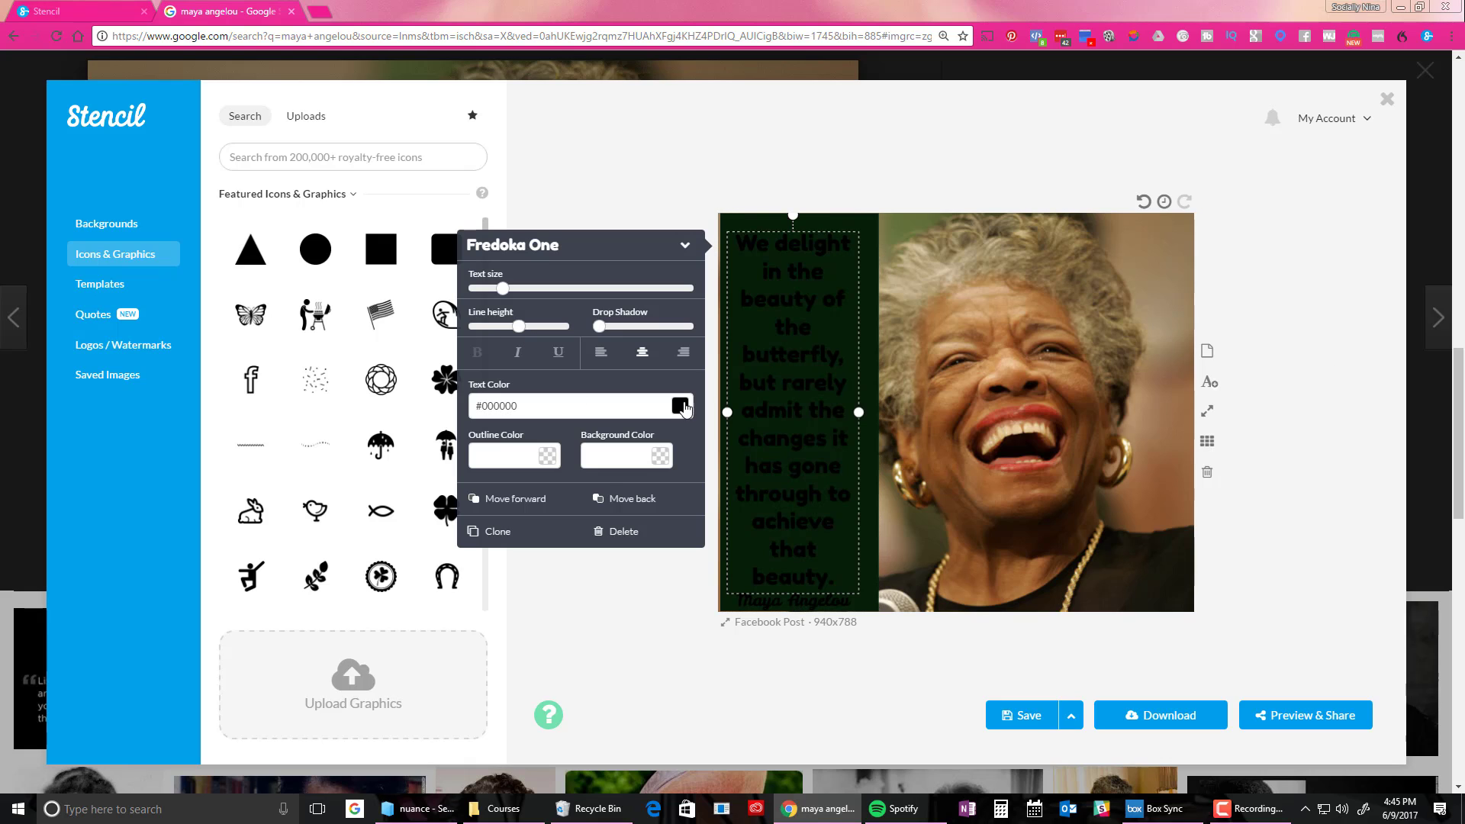
left_click(680, 406)
left_click(531, 420)
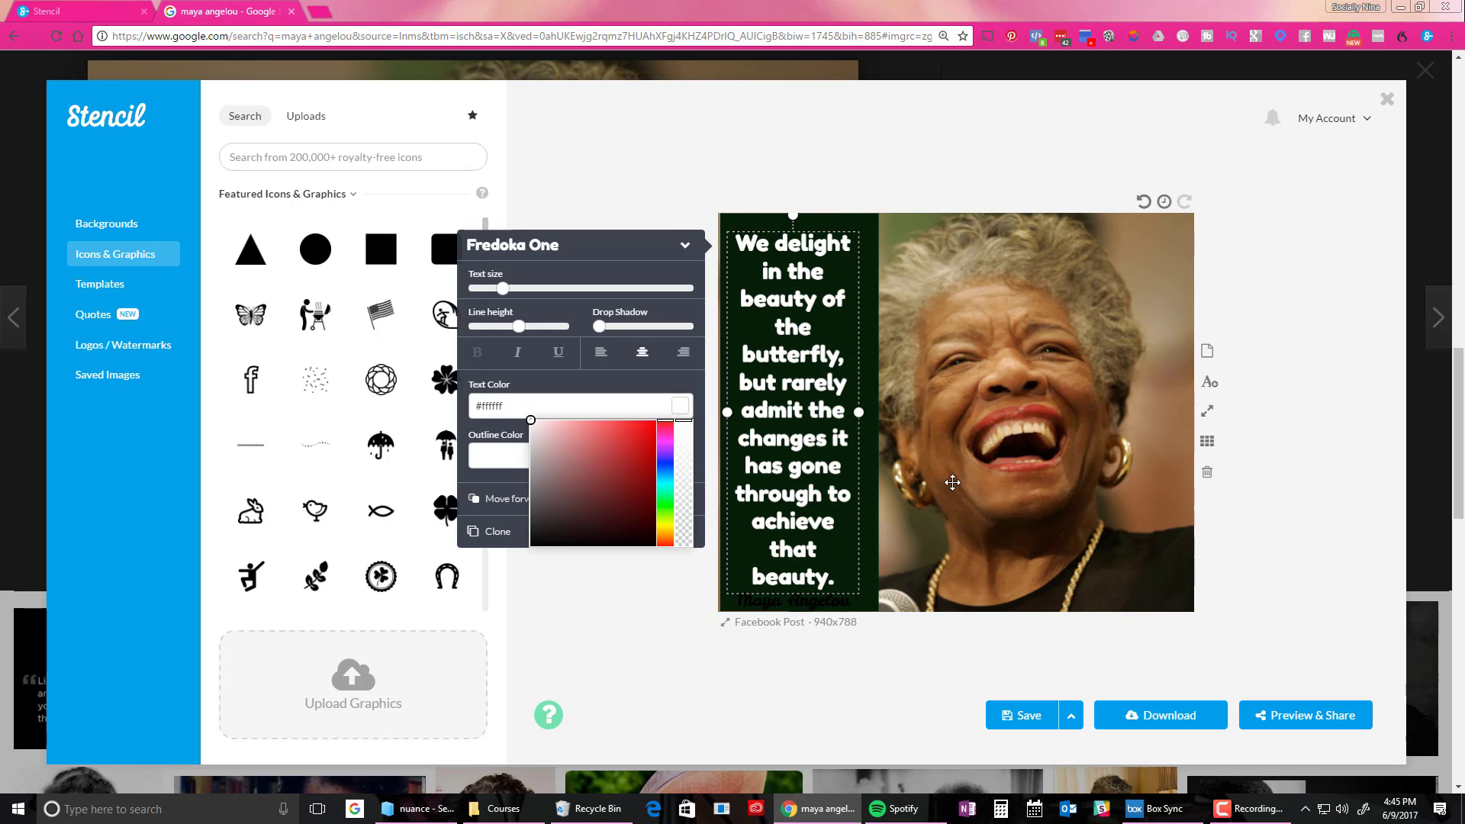
Step: Change the quote's font to Graduate and reduce its text size so it fits the panel above the attribution
left_click(516, 252)
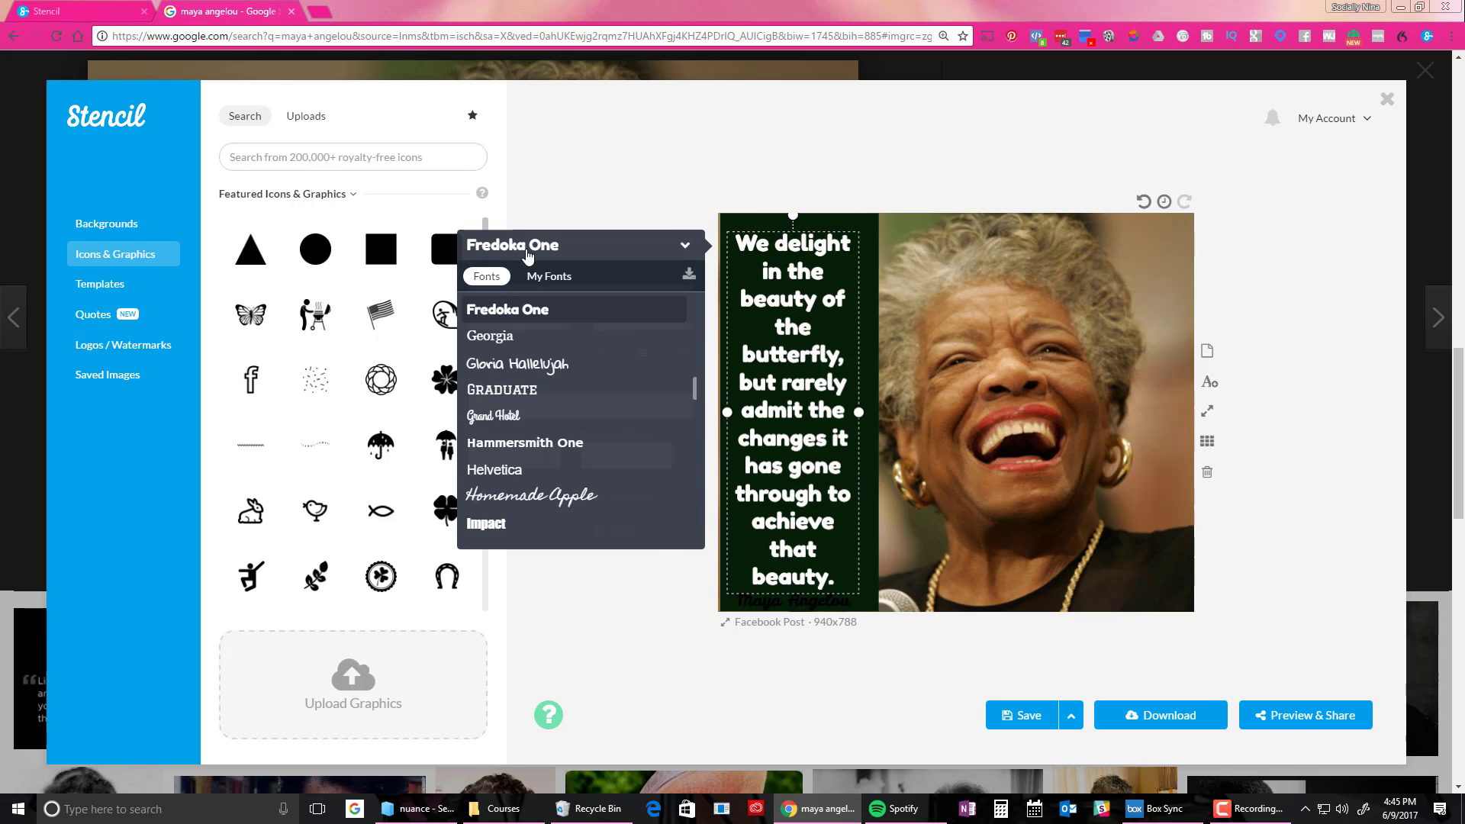
left_click(550, 249)
left_click(558, 245)
left_click(517, 394)
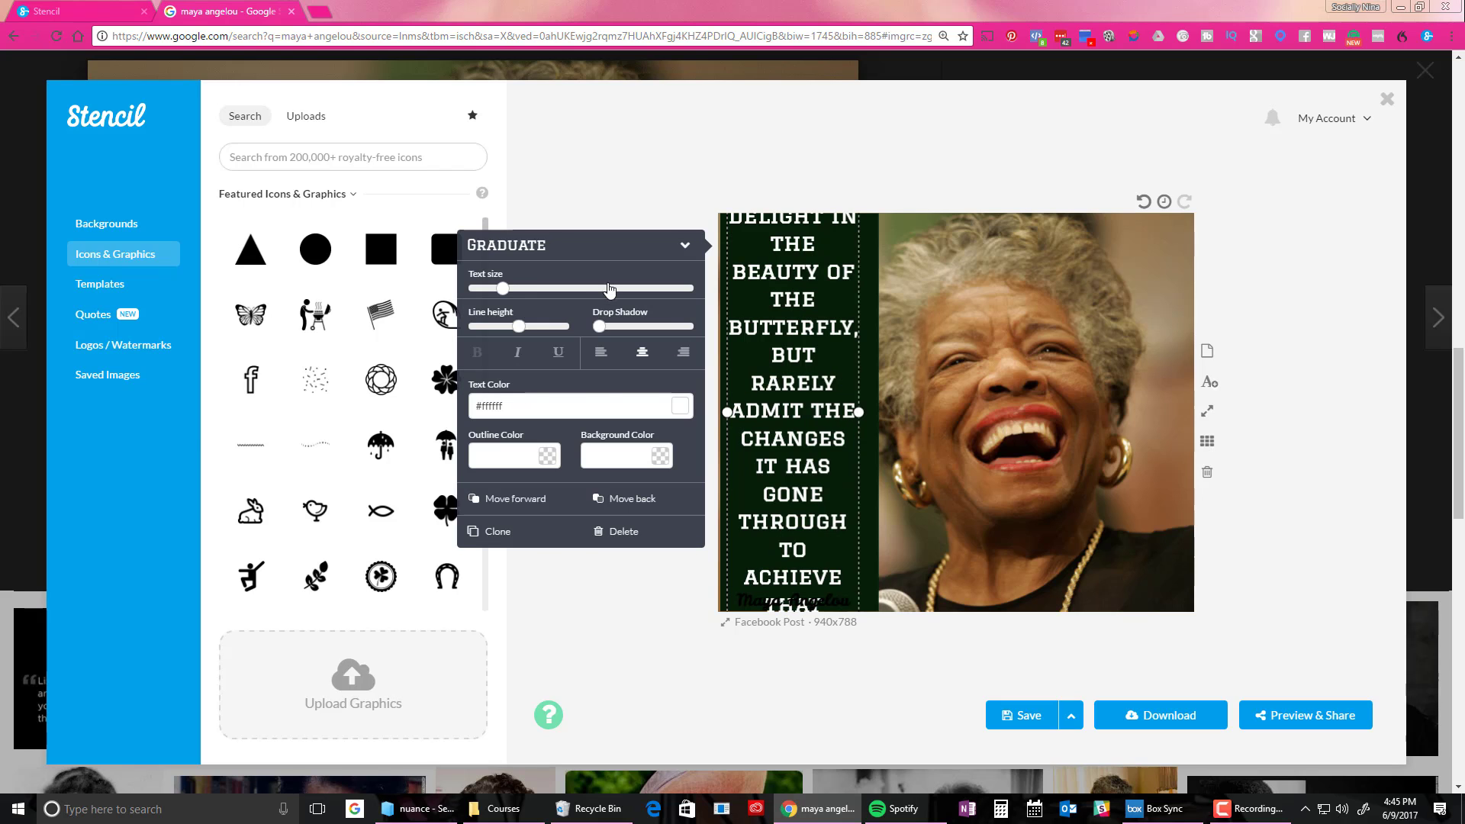
mouse_move(502, 291)
left_click_drag(503, 291, 499, 290)
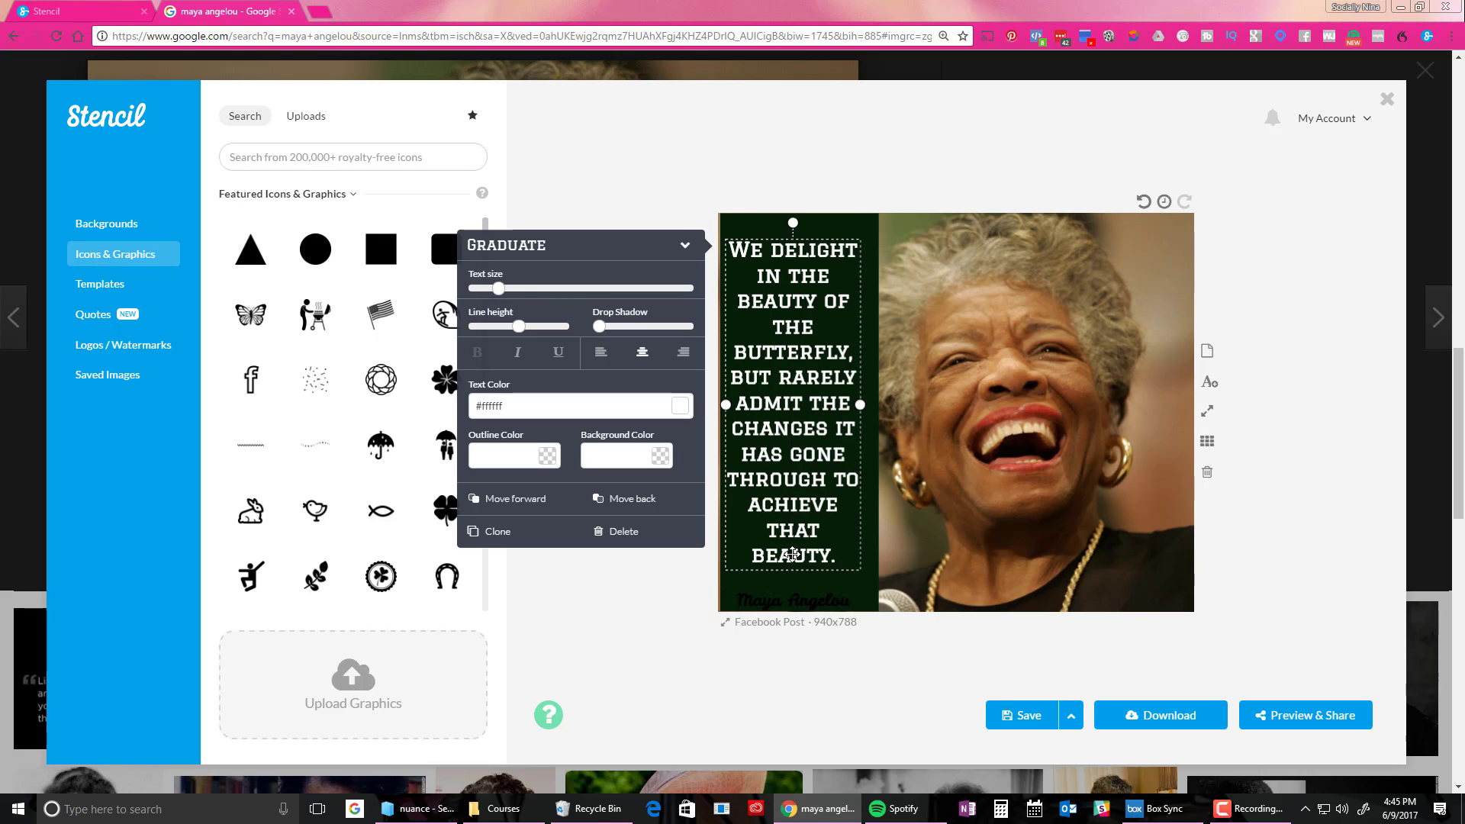
Step: Set the Maya Angelou attribution's text color to near-white #fcfcfc
left_click(775, 596)
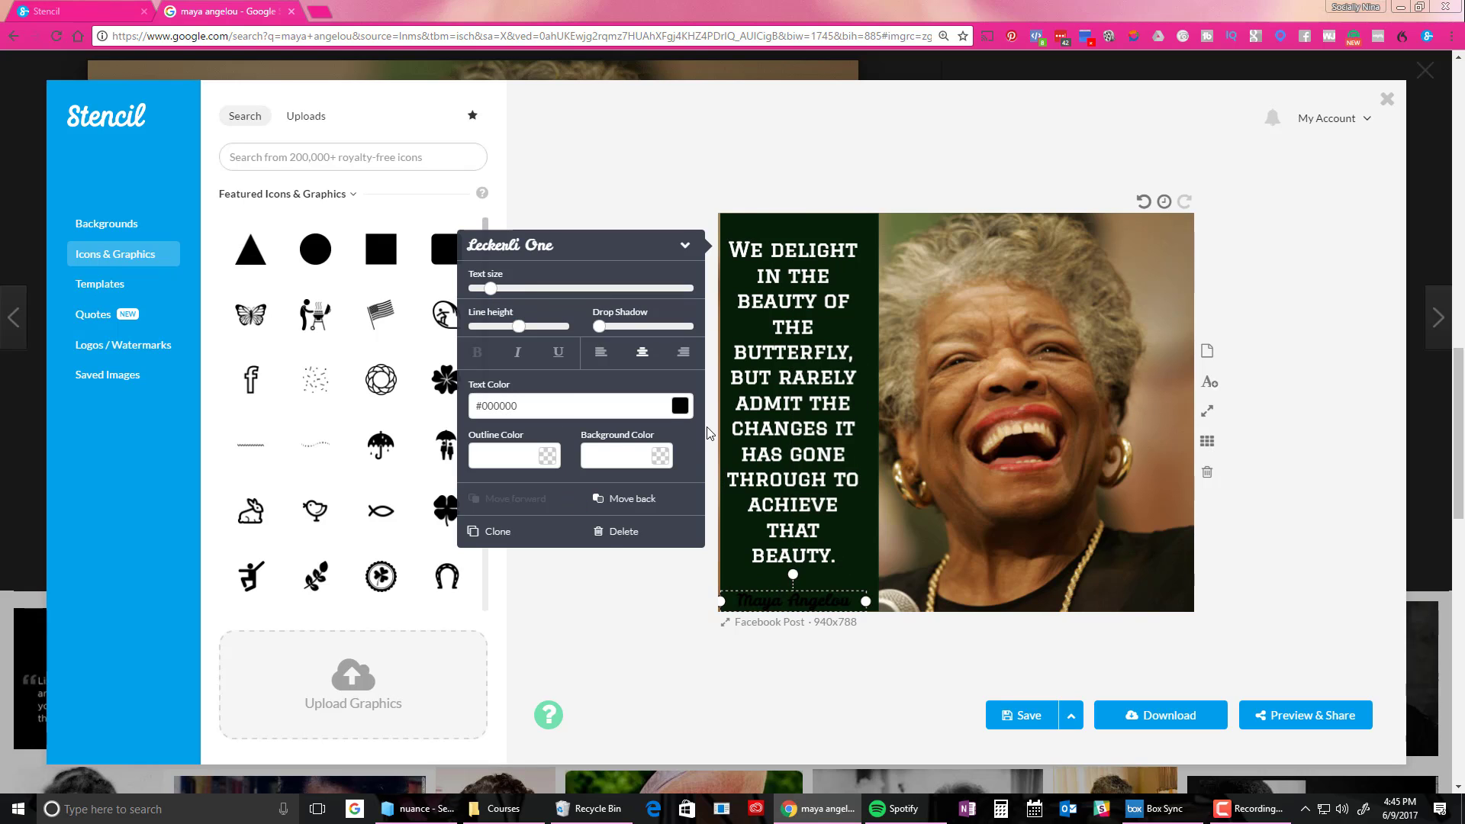
left_click(680, 405)
left_click(531, 422)
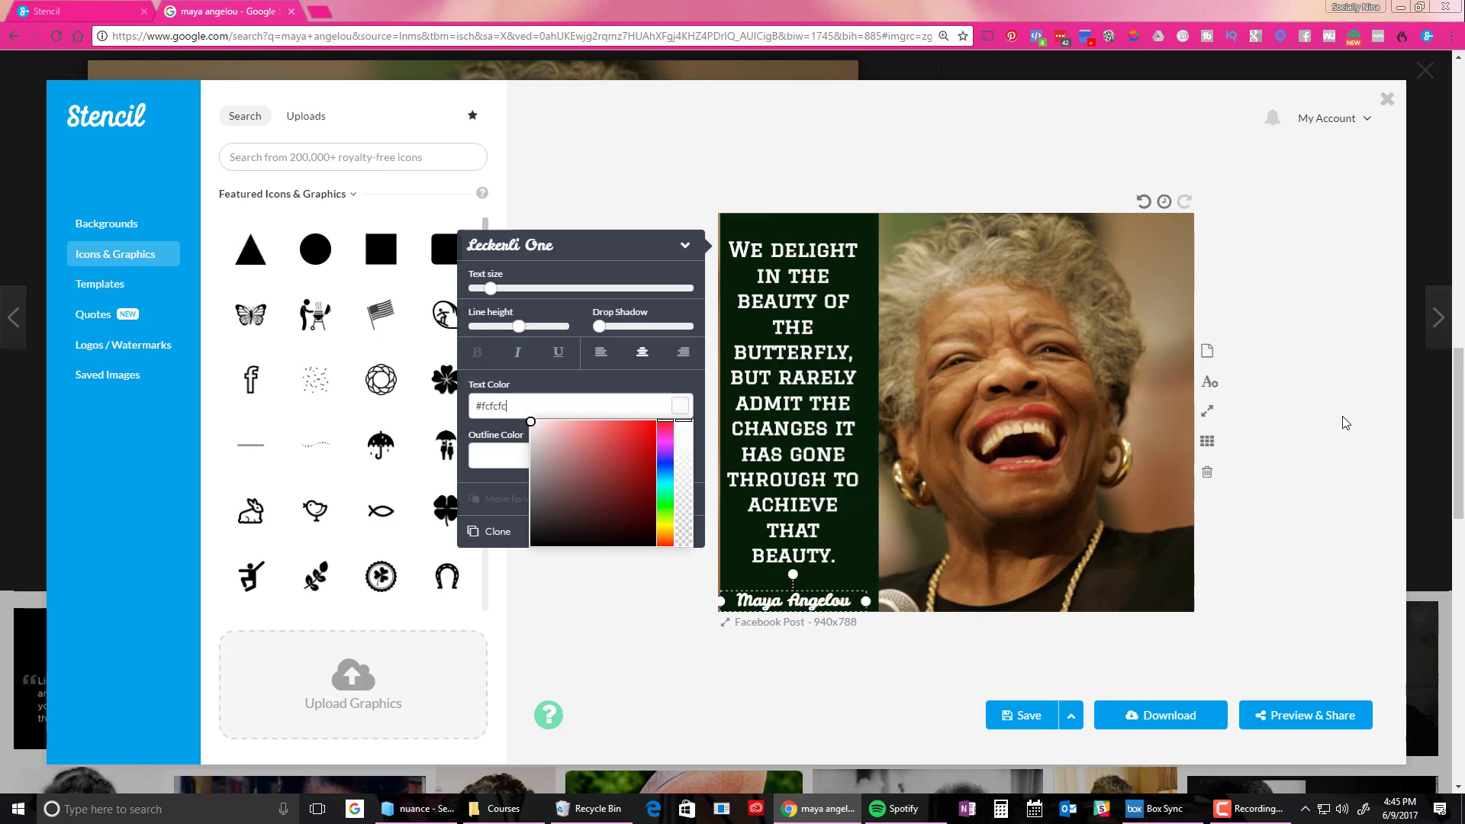
left_click(1366, 373)
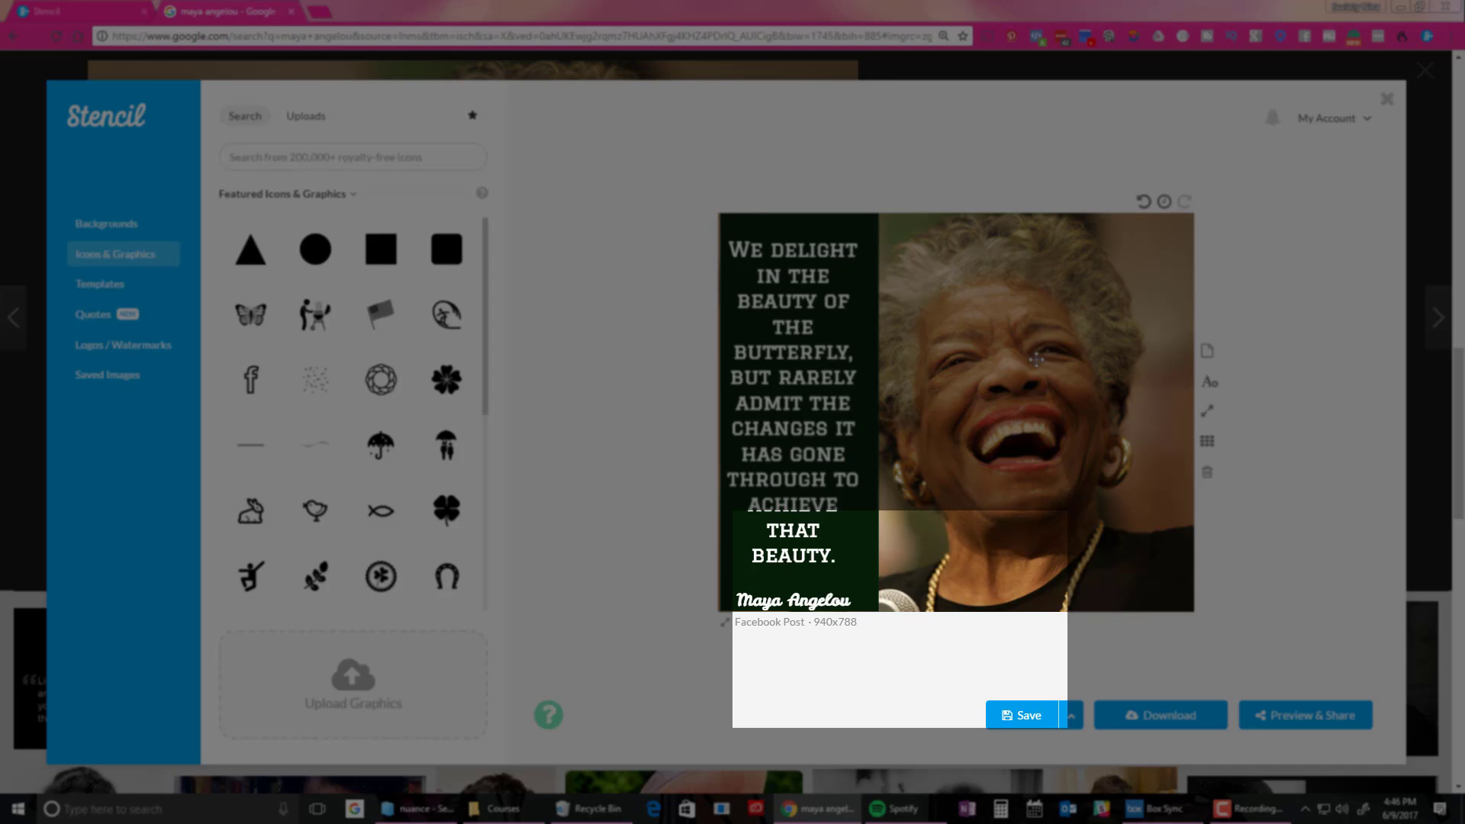
Step: Resize the graphic to Facebook Cover (851x315) and shift the portrait down to show more of the face
left_click(821, 632)
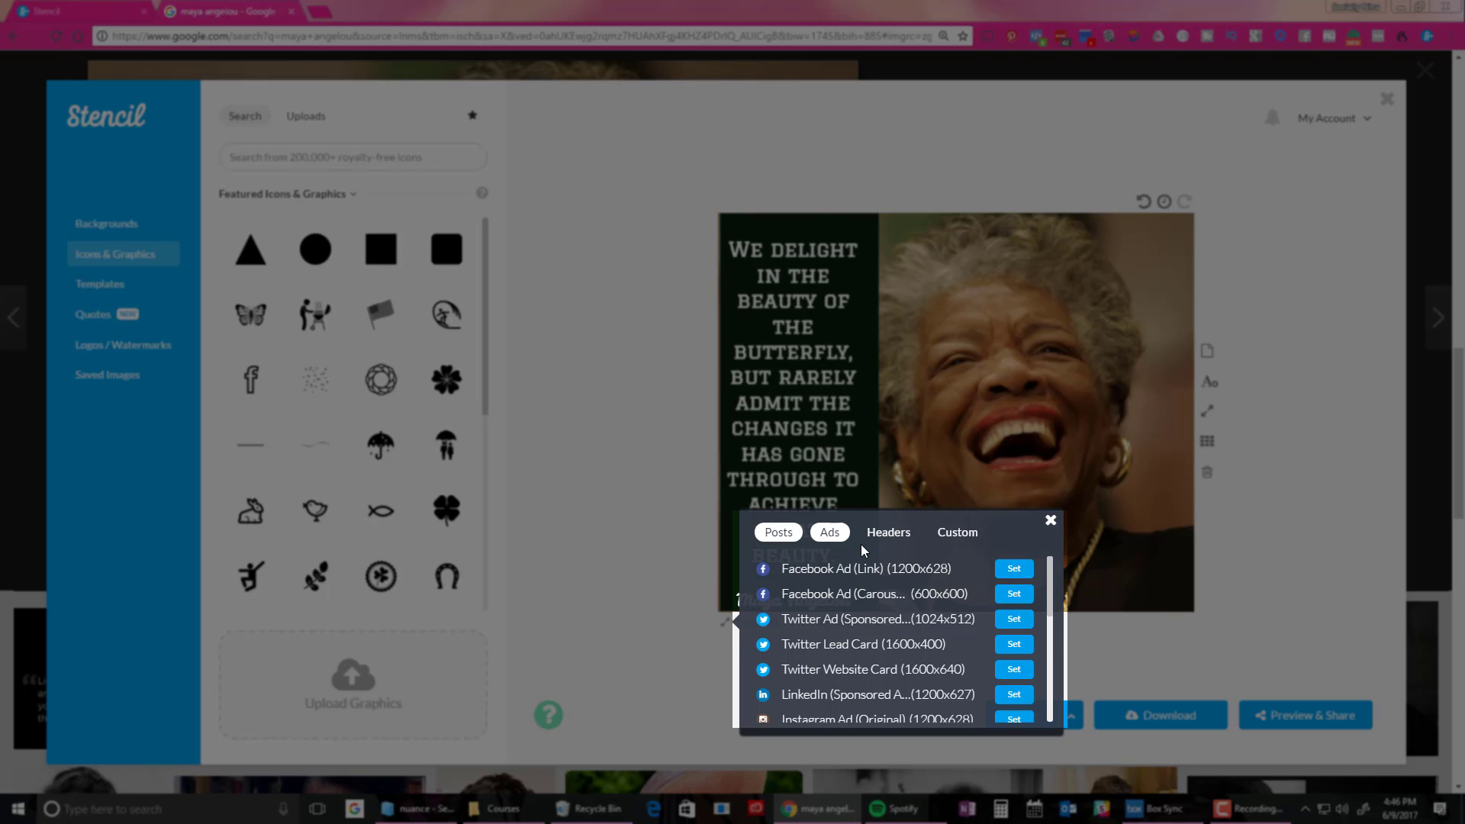
left_click(886, 536)
left_click(818, 576)
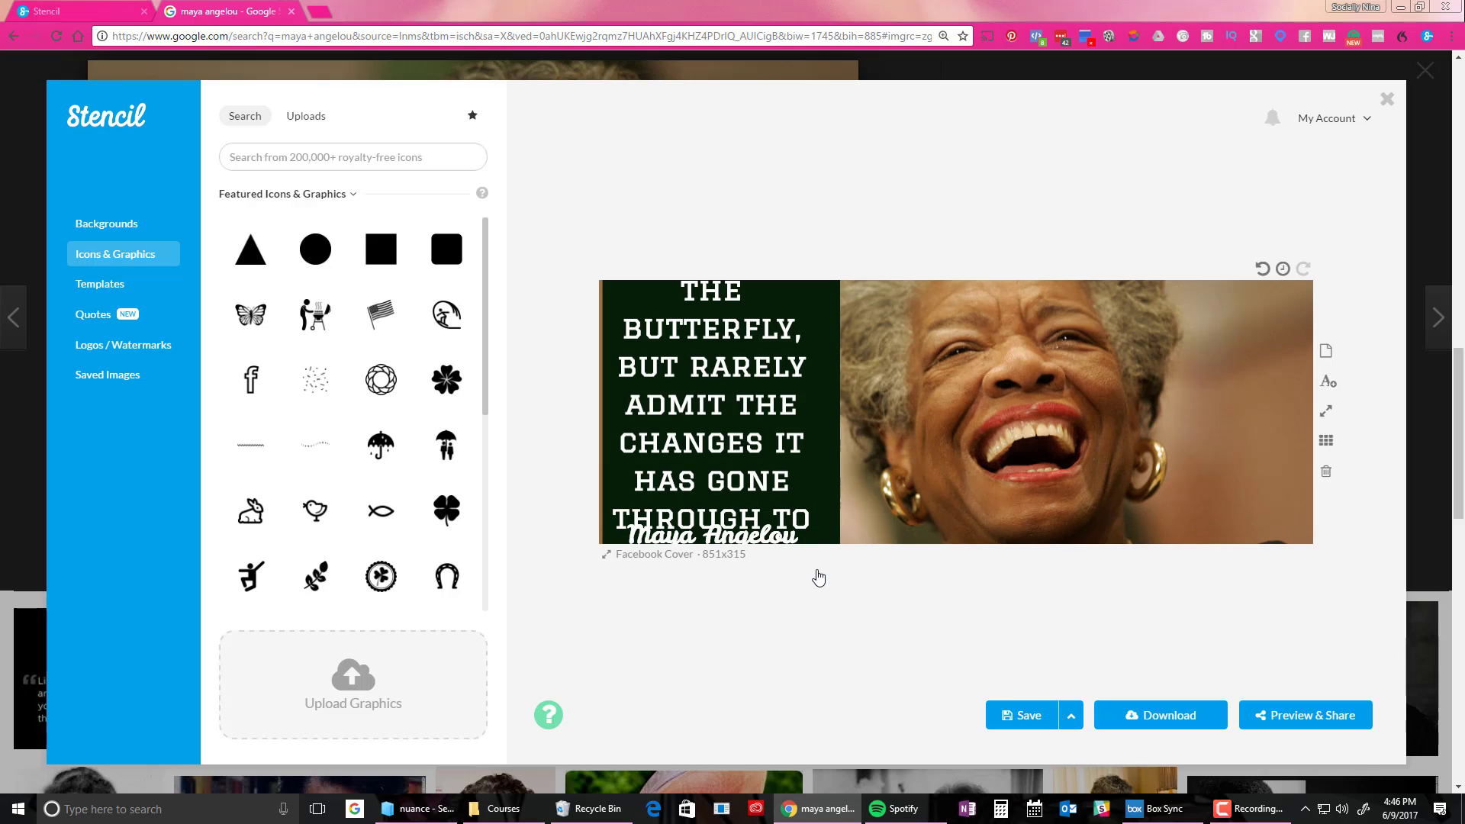
left_click_drag(1011, 423, 1055, 449)
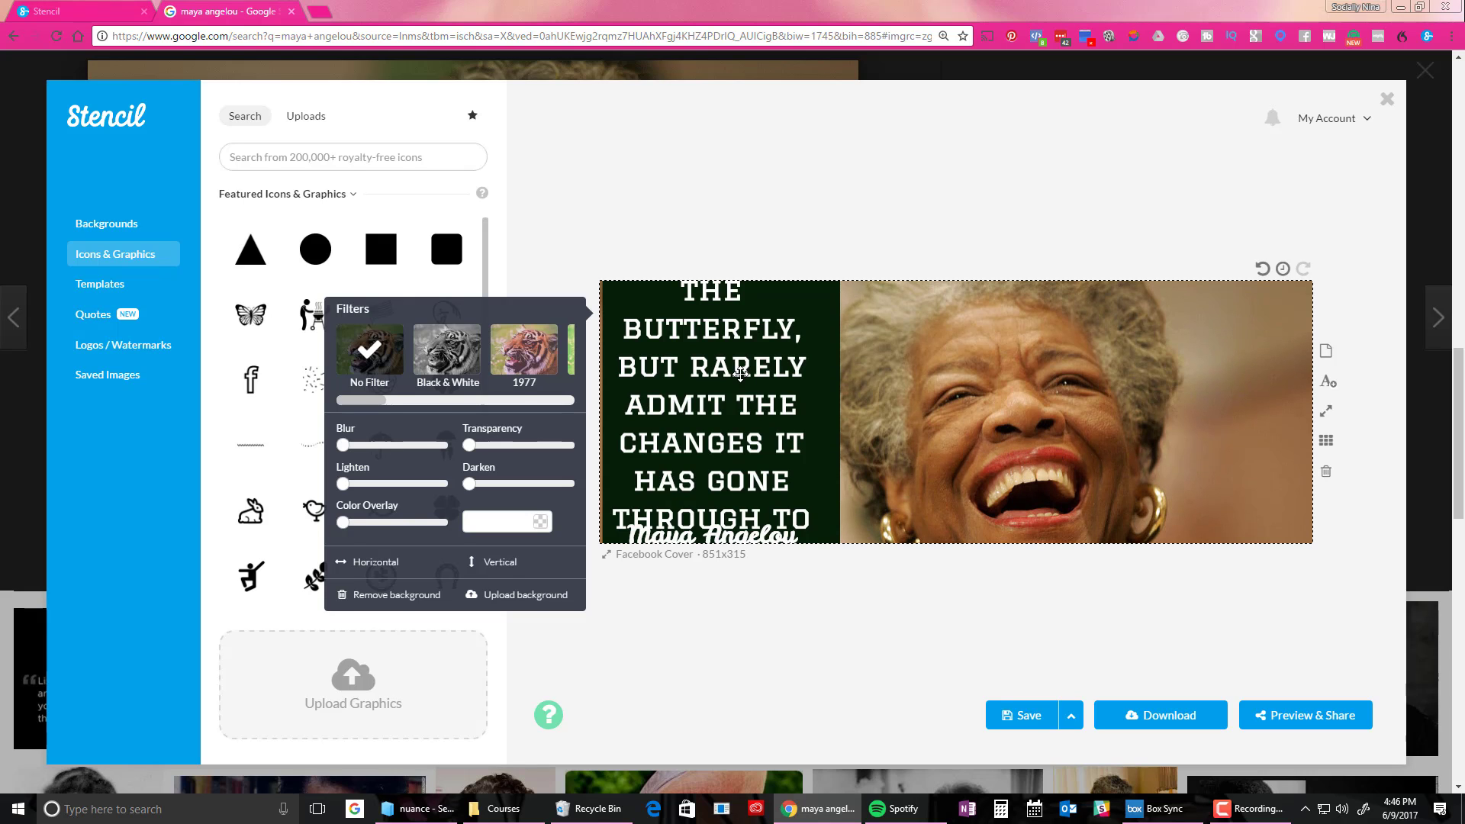
Step: Reduce the quote's text size to 27 and move the Maya Angelou attribution up slightly from the bottom edge
left_click(672, 383)
mouse_move(379, 355)
left_mouse_down()
mouse_move(357, 357)
mouse_move(372, 356)
left_mouse_up()
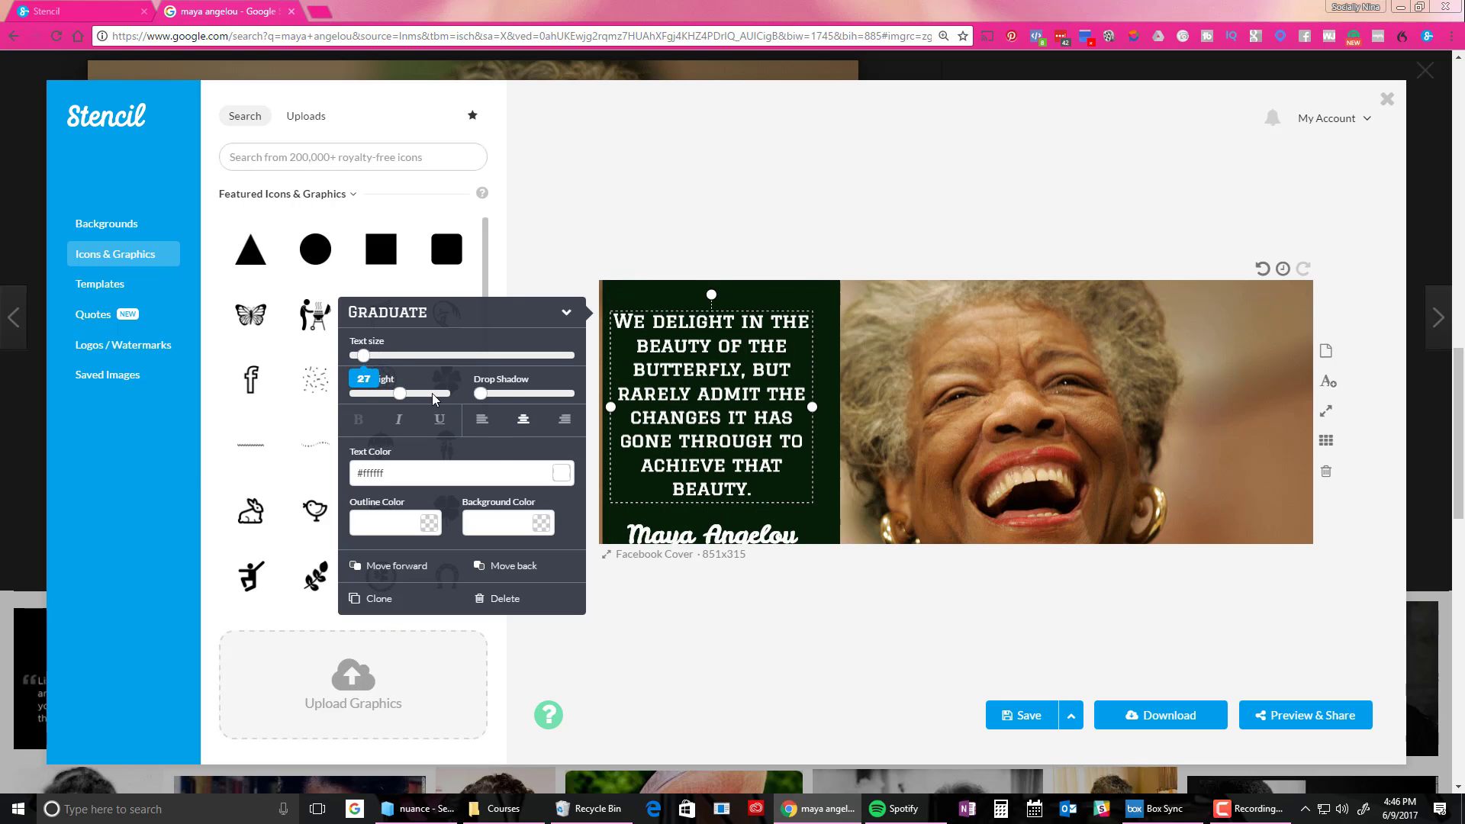
left_click(657, 537)
left_click_drag(657, 537, 665, 528)
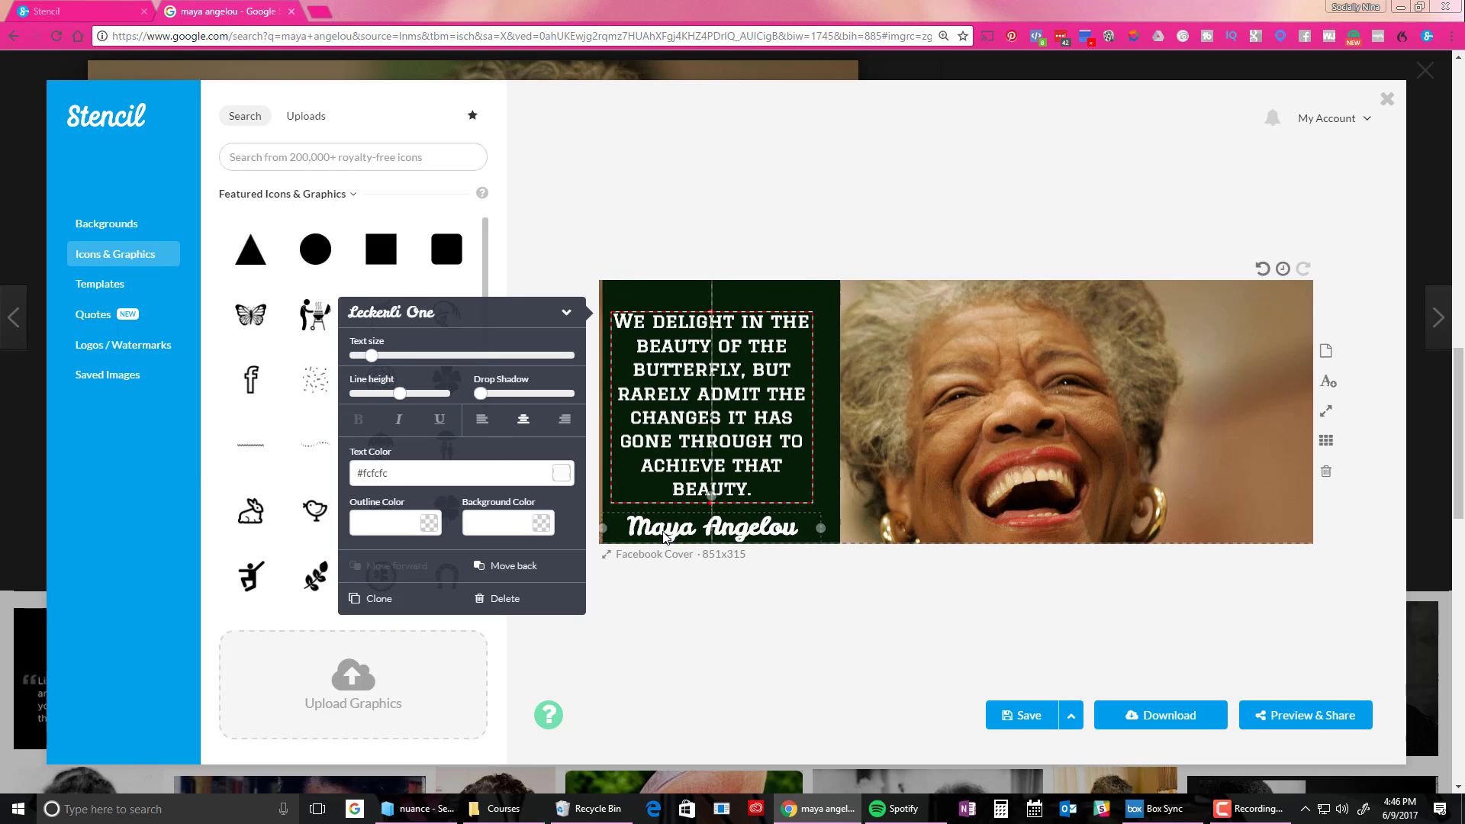
left_click(991, 469)
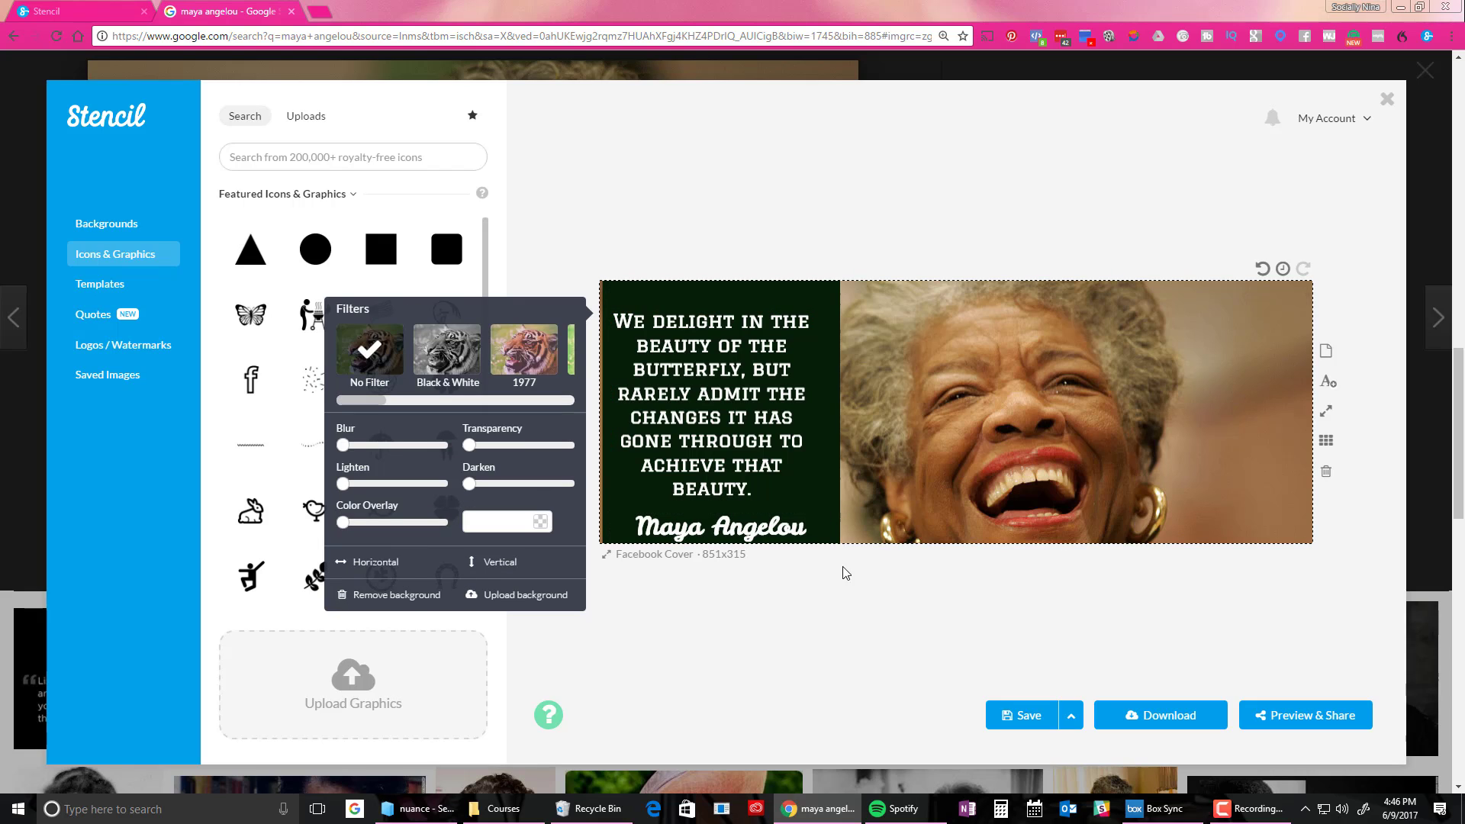
Step: Browse the post size presets and resize the graphic to Blog Post Feature (1200x600)
left_click(659, 554)
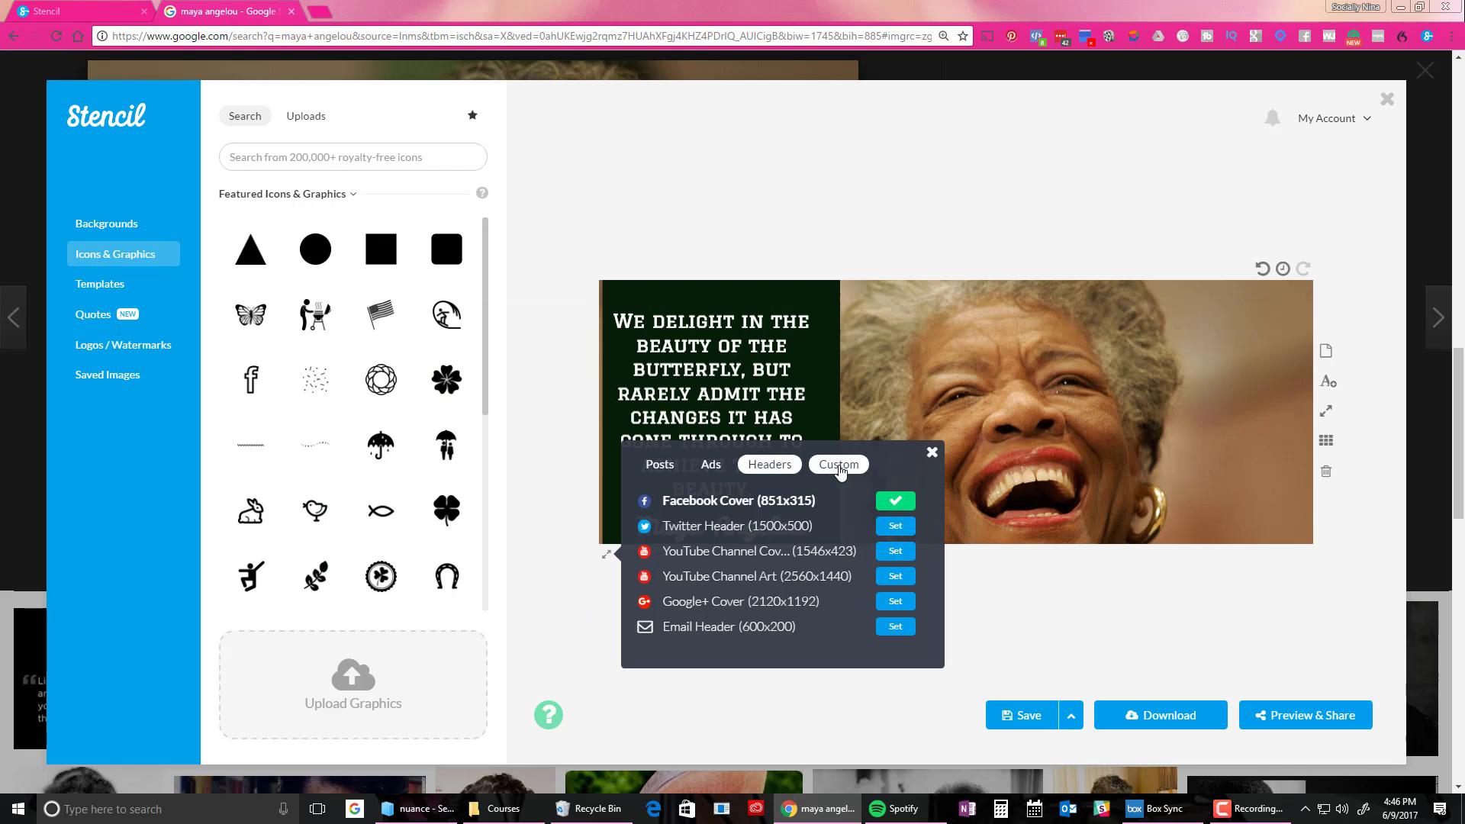
left_click(680, 463)
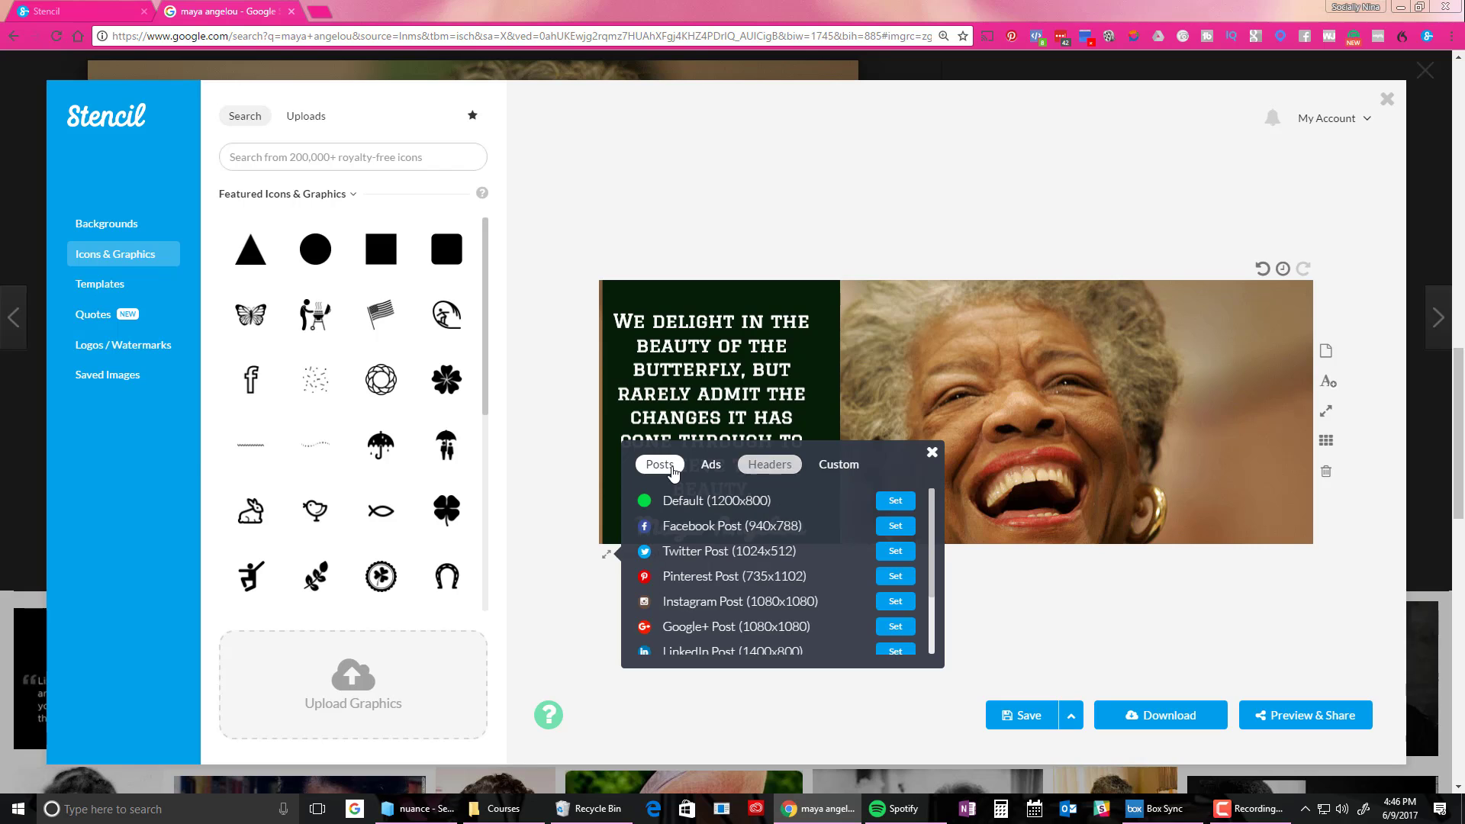
scroll(764, 610, "down", 2)
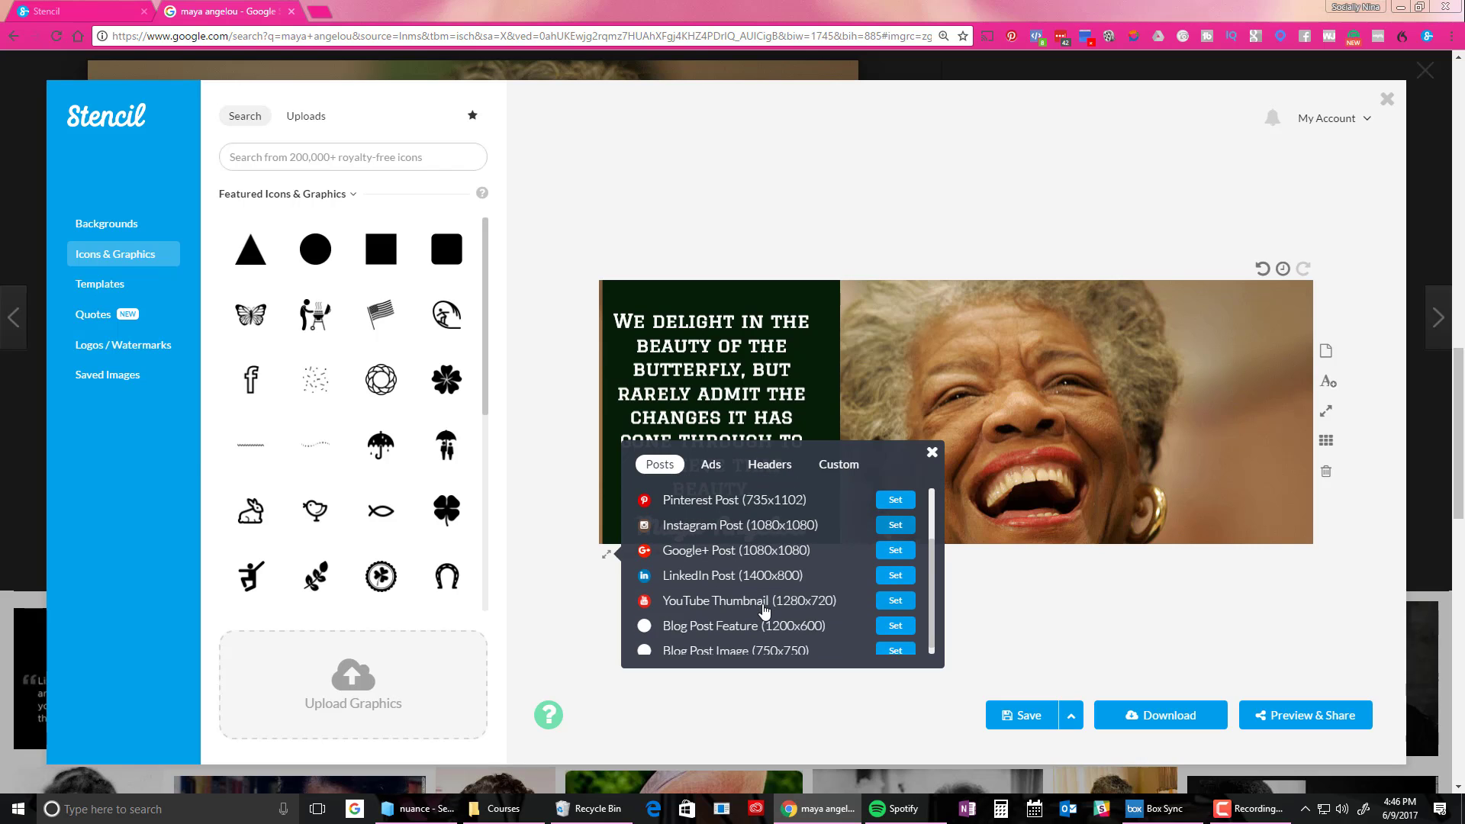
scroll(759, 615, "up", 2)
scroll(755, 618, "down", 2)
left_click(751, 624)
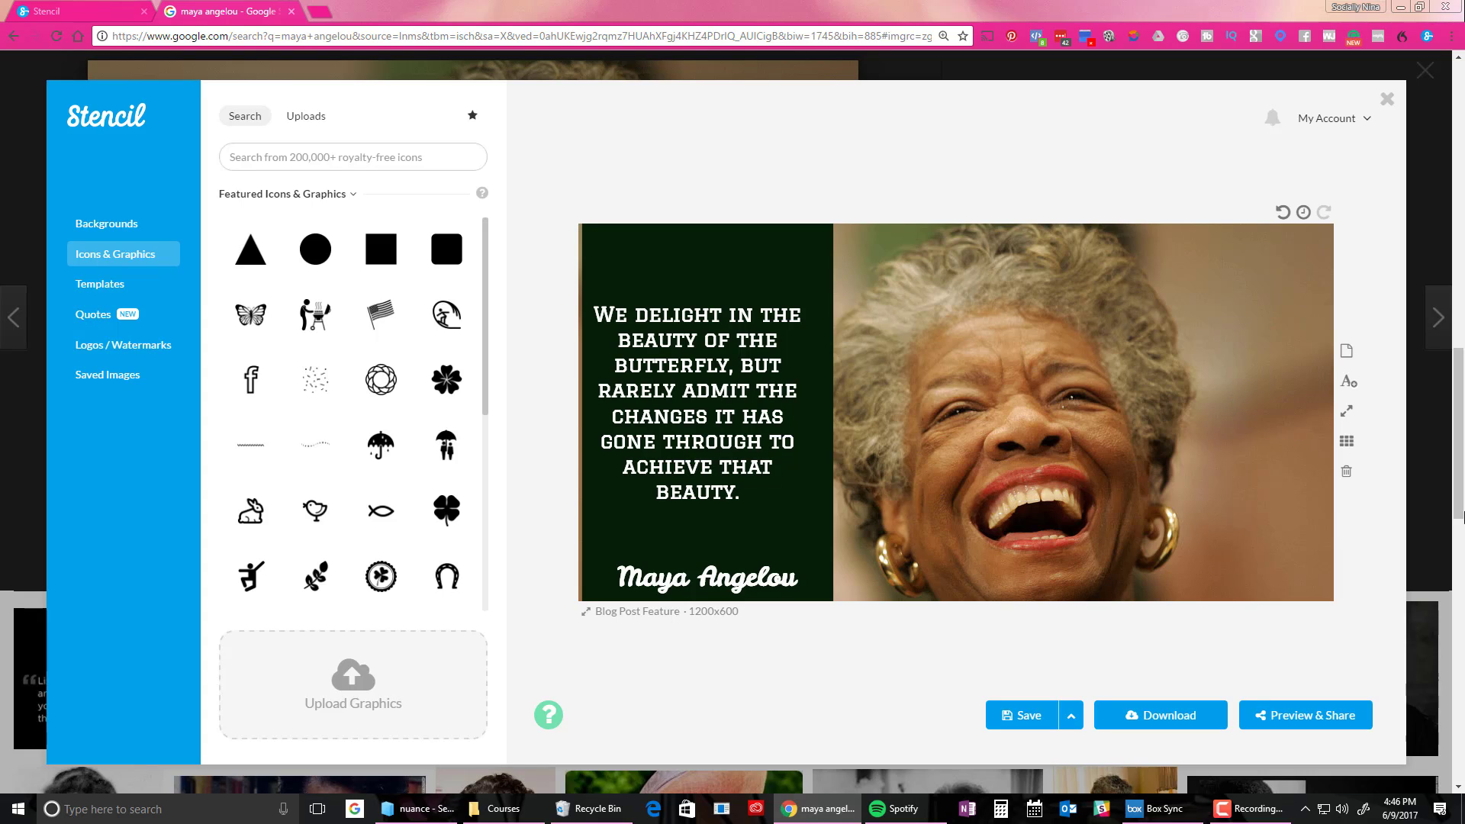
Step: Preview the finished graphic as a Facebook post in the sharing options
left_click(1307, 723)
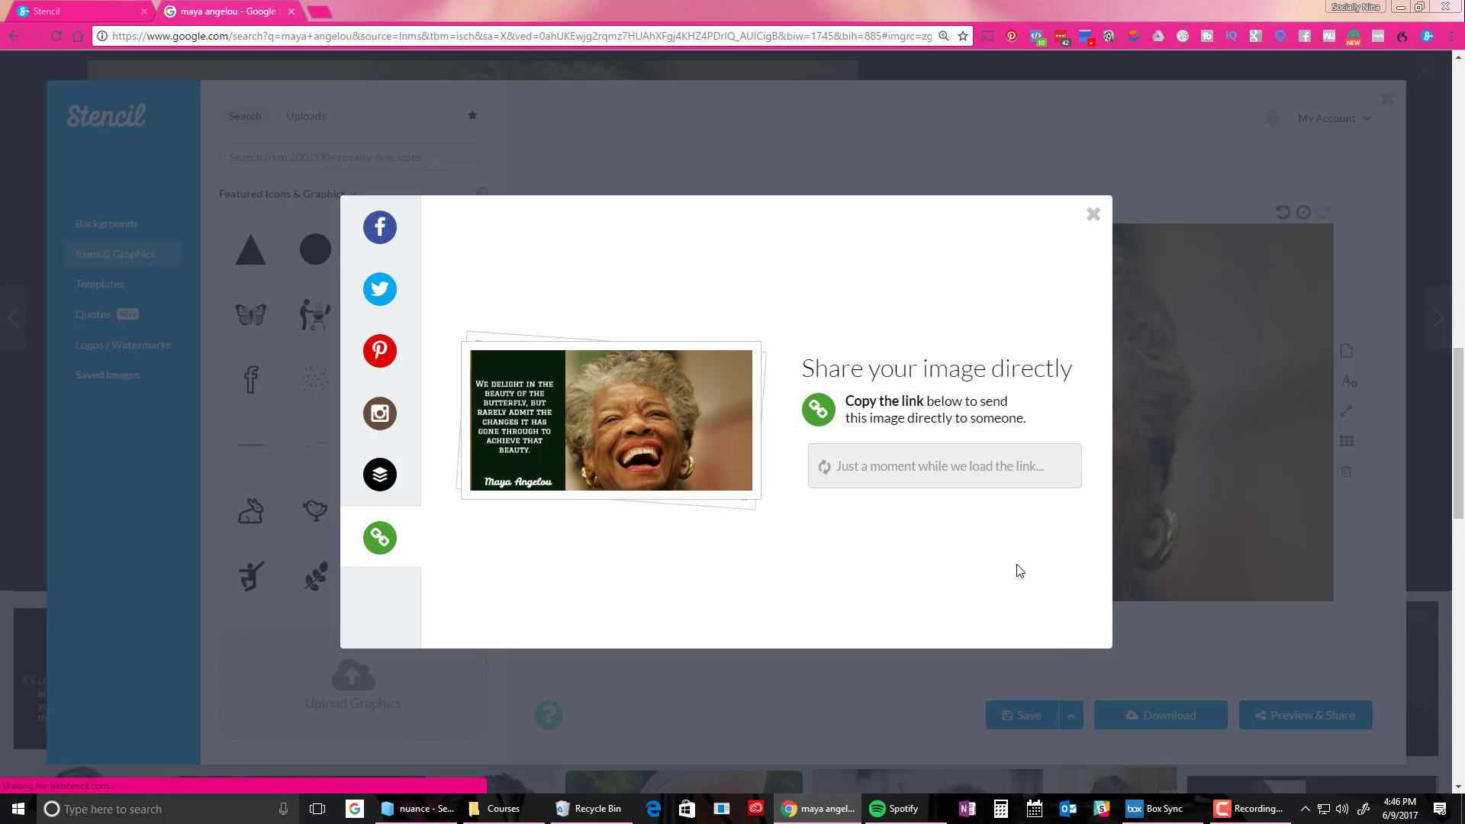
left_click(379, 226)
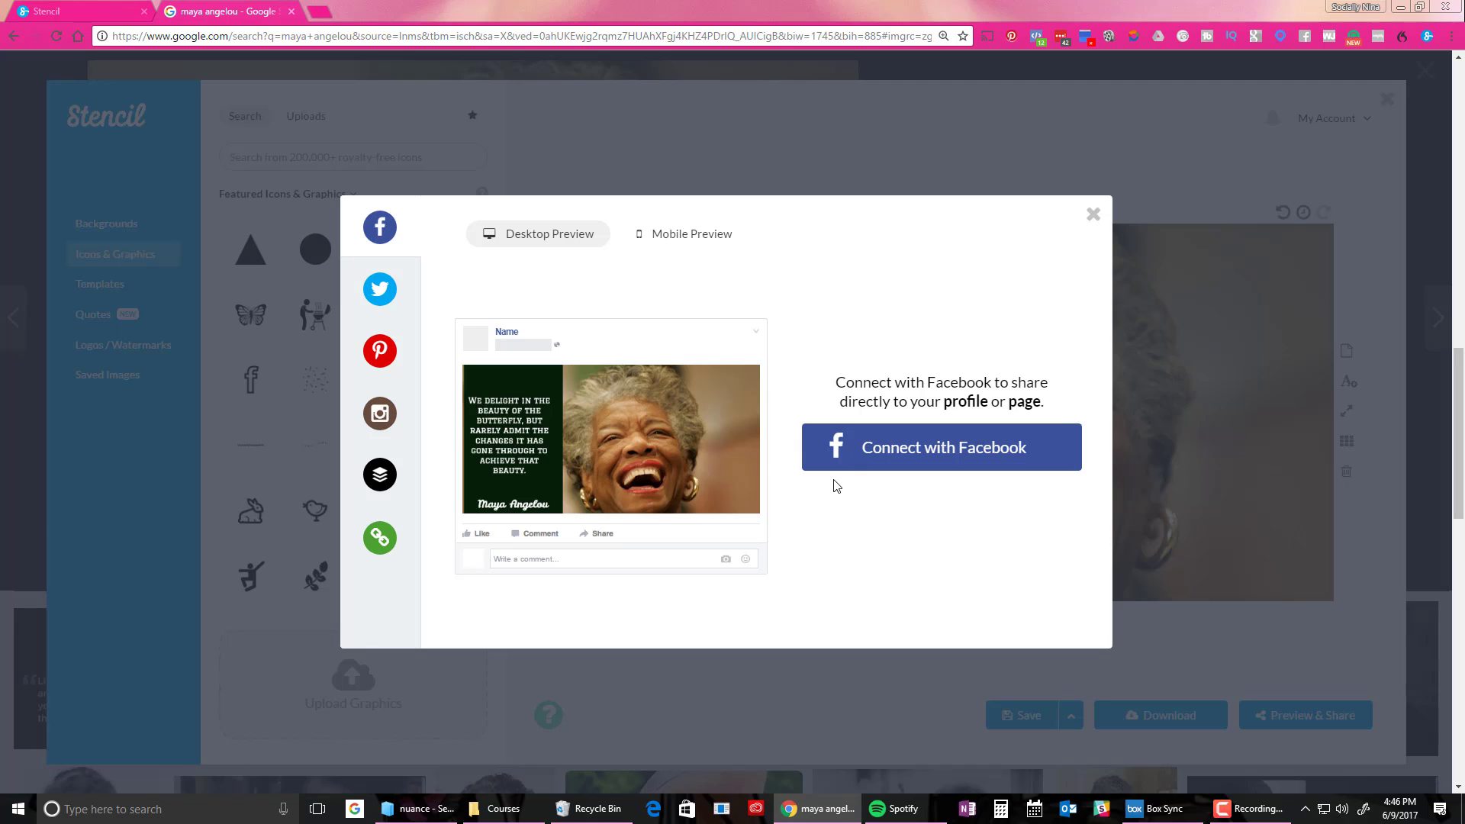
Step: Close the sharing preview and search the web in a new tab for "michelle obama quotes"
left_click(1092, 214)
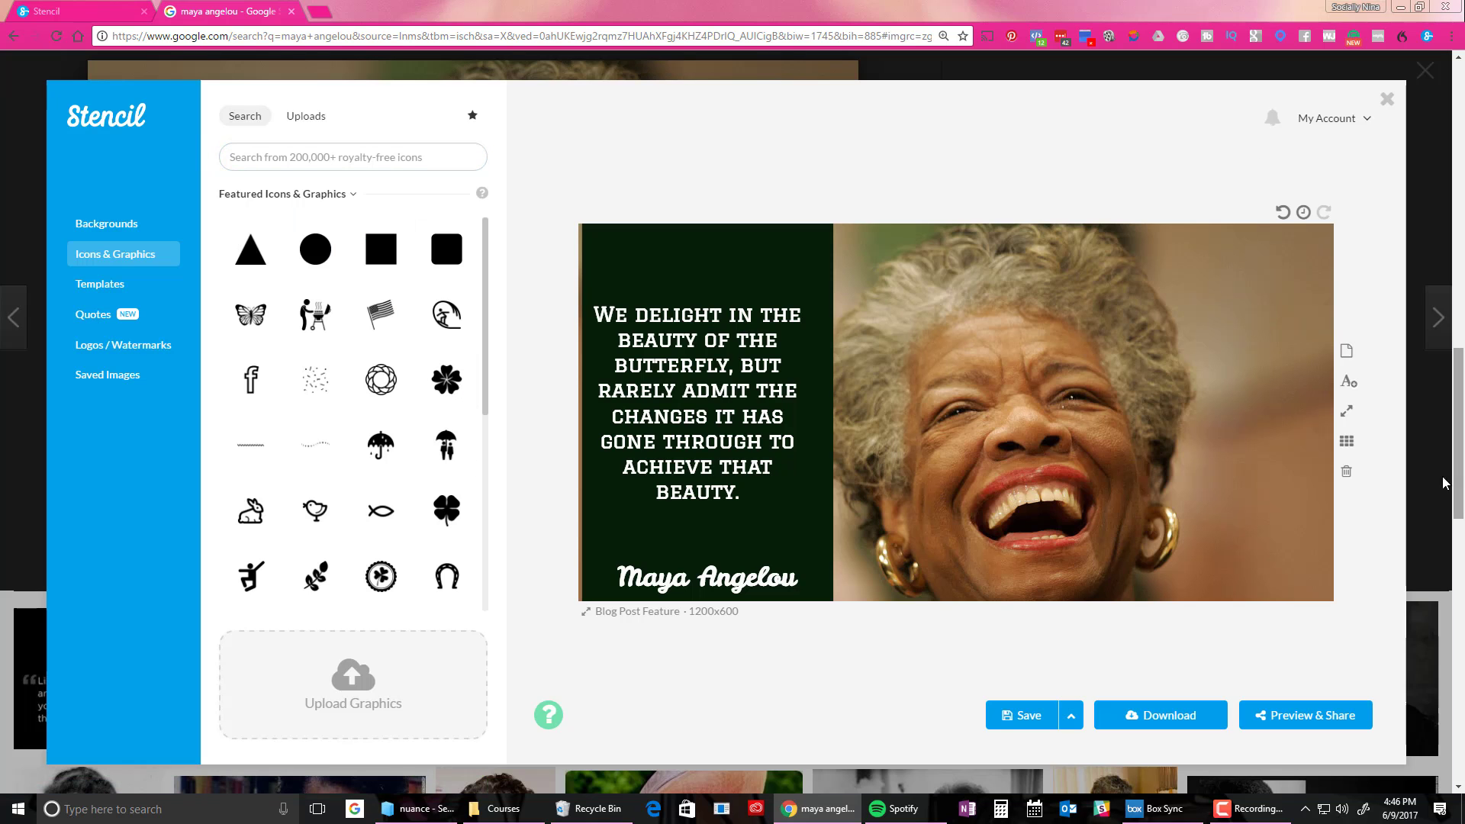
left_click(319, 12)
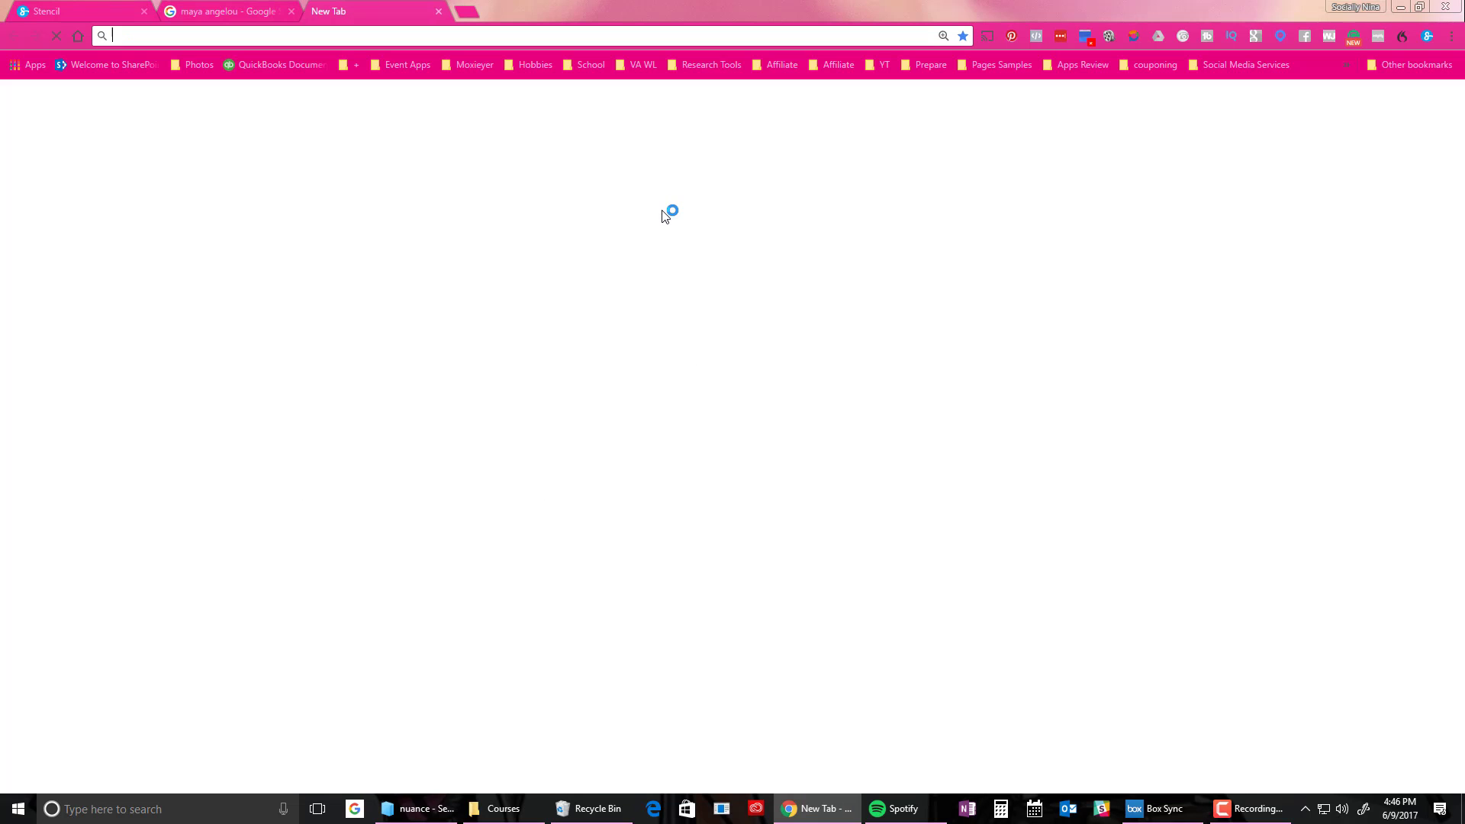
type("mich")
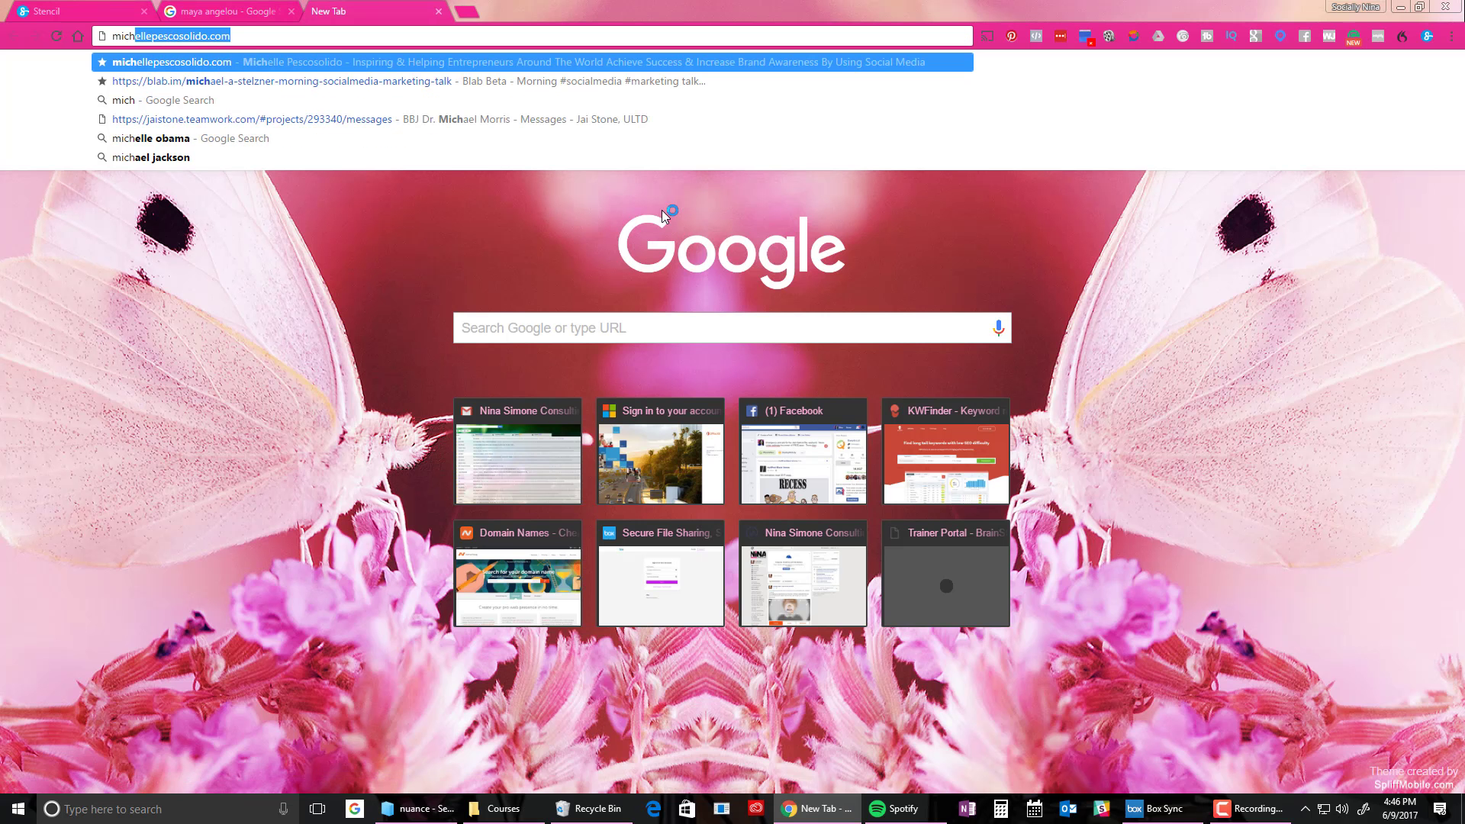
type("elle o")
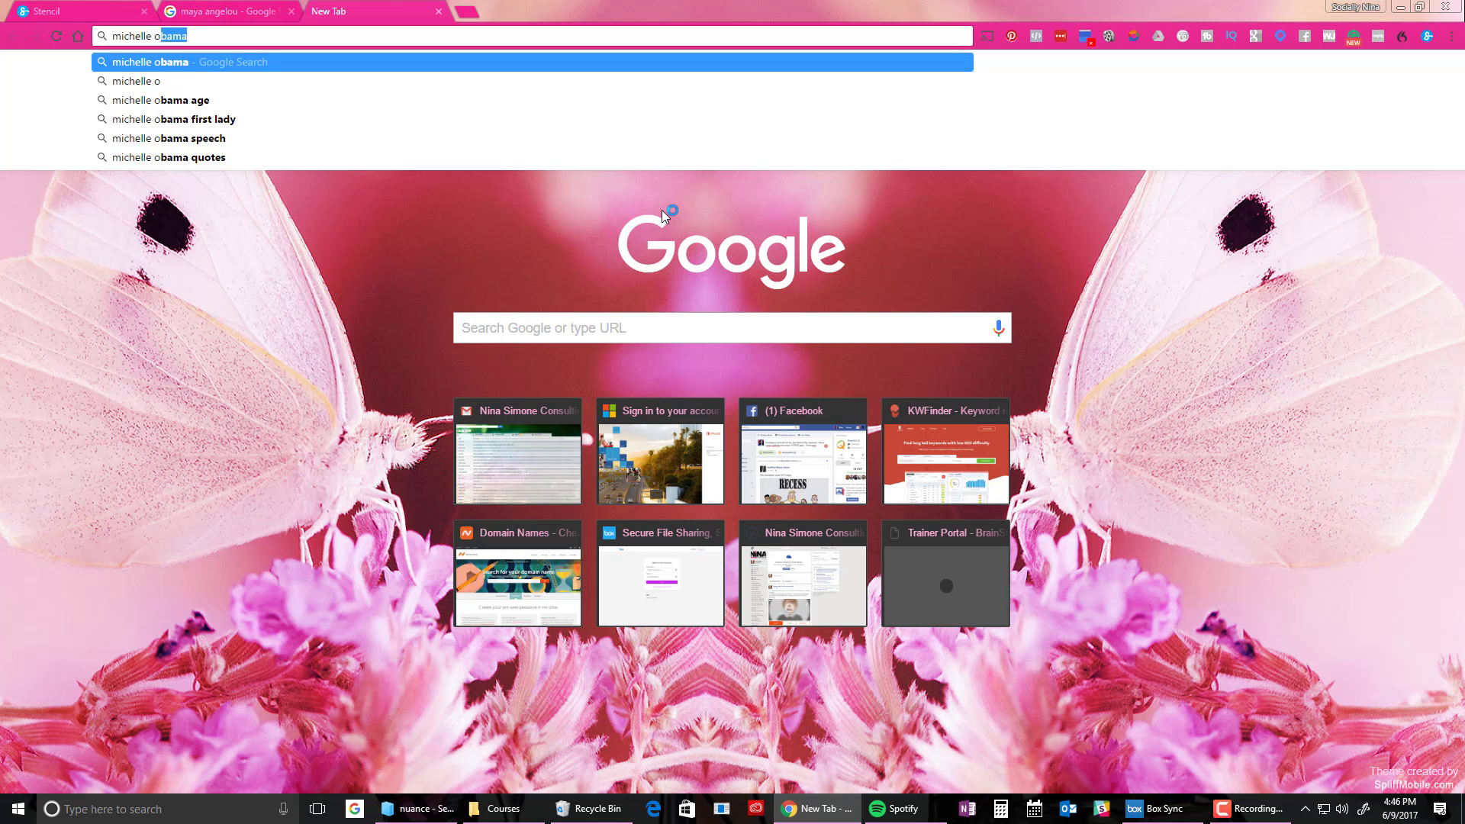
type("bama quot")
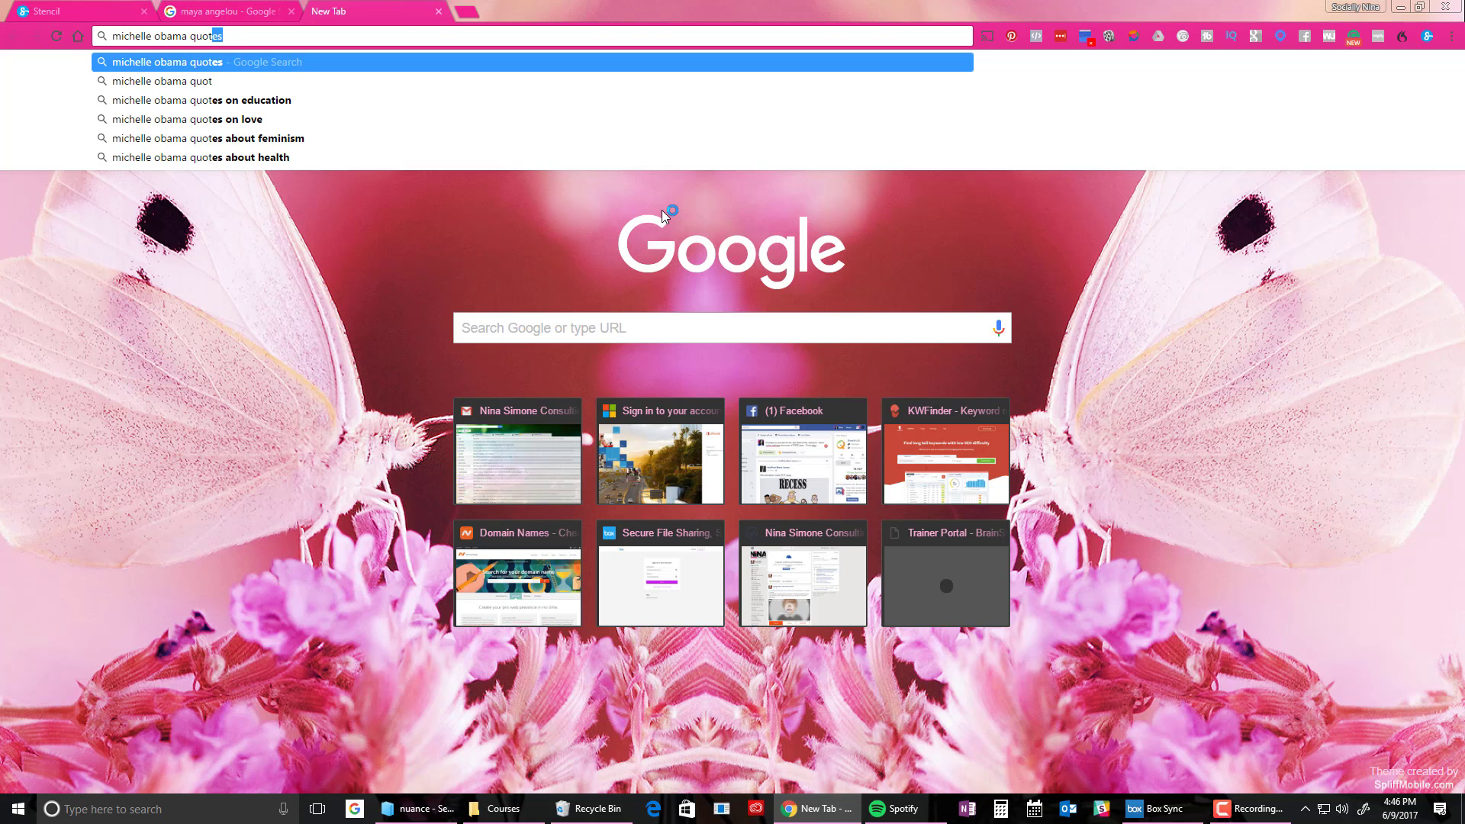
key("Return")
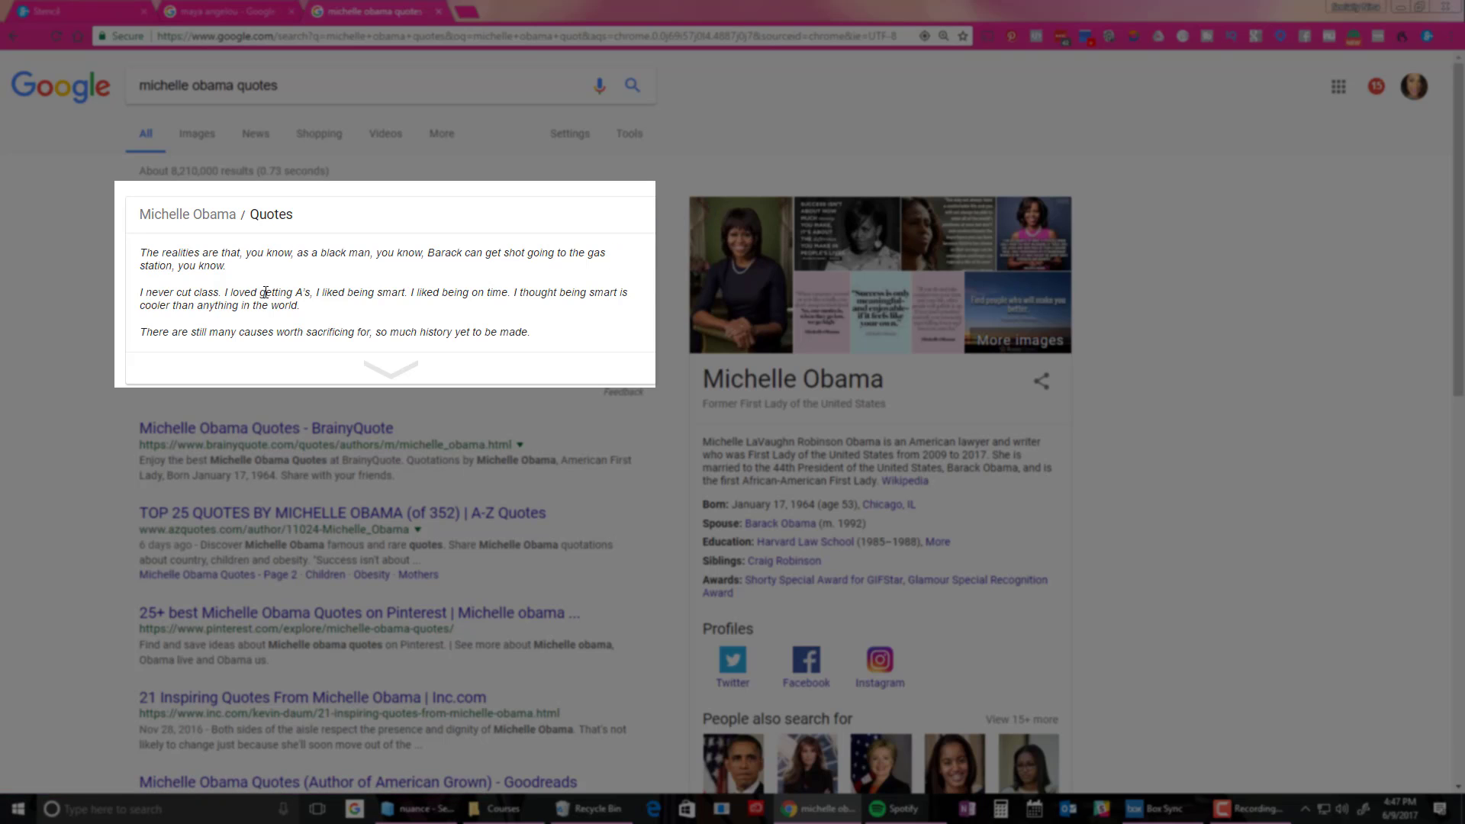
Step: Select the first Michelle Obama quote, starting "The realities are that", and open it with Stencil
left_click_drag(250, 275, 142, 257)
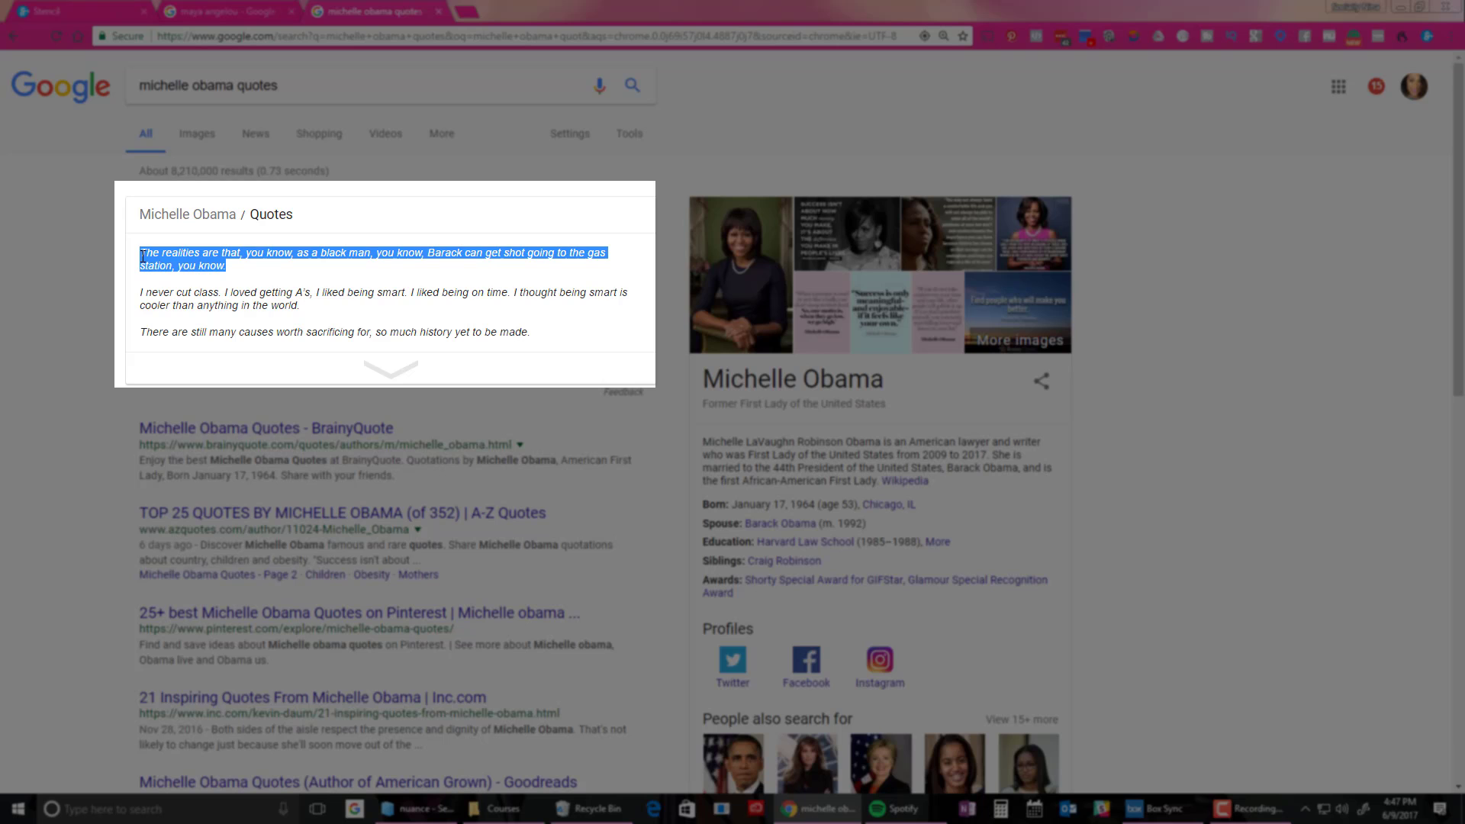
right_click(180, 256)
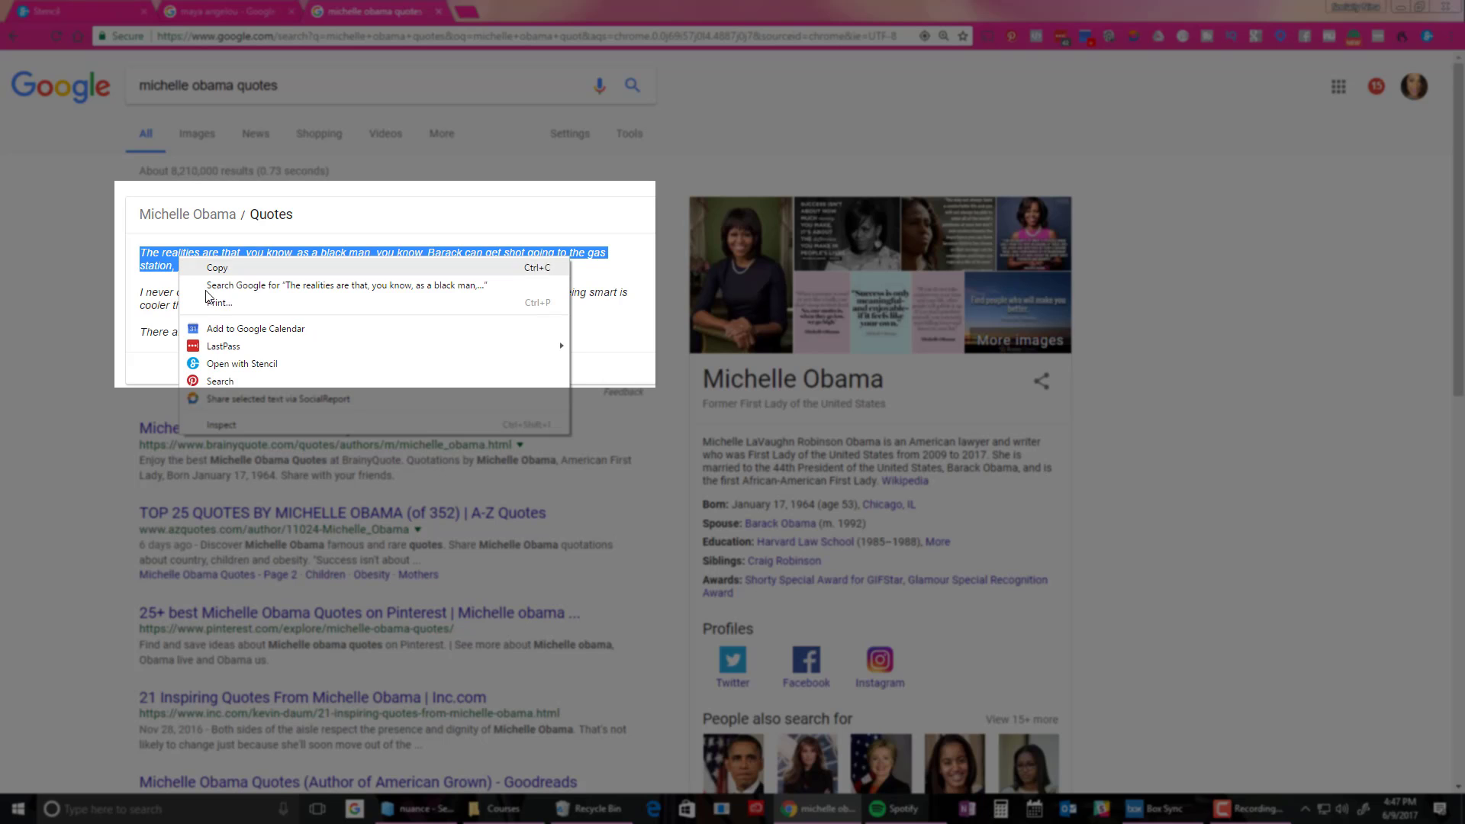
left_click(223, 365)
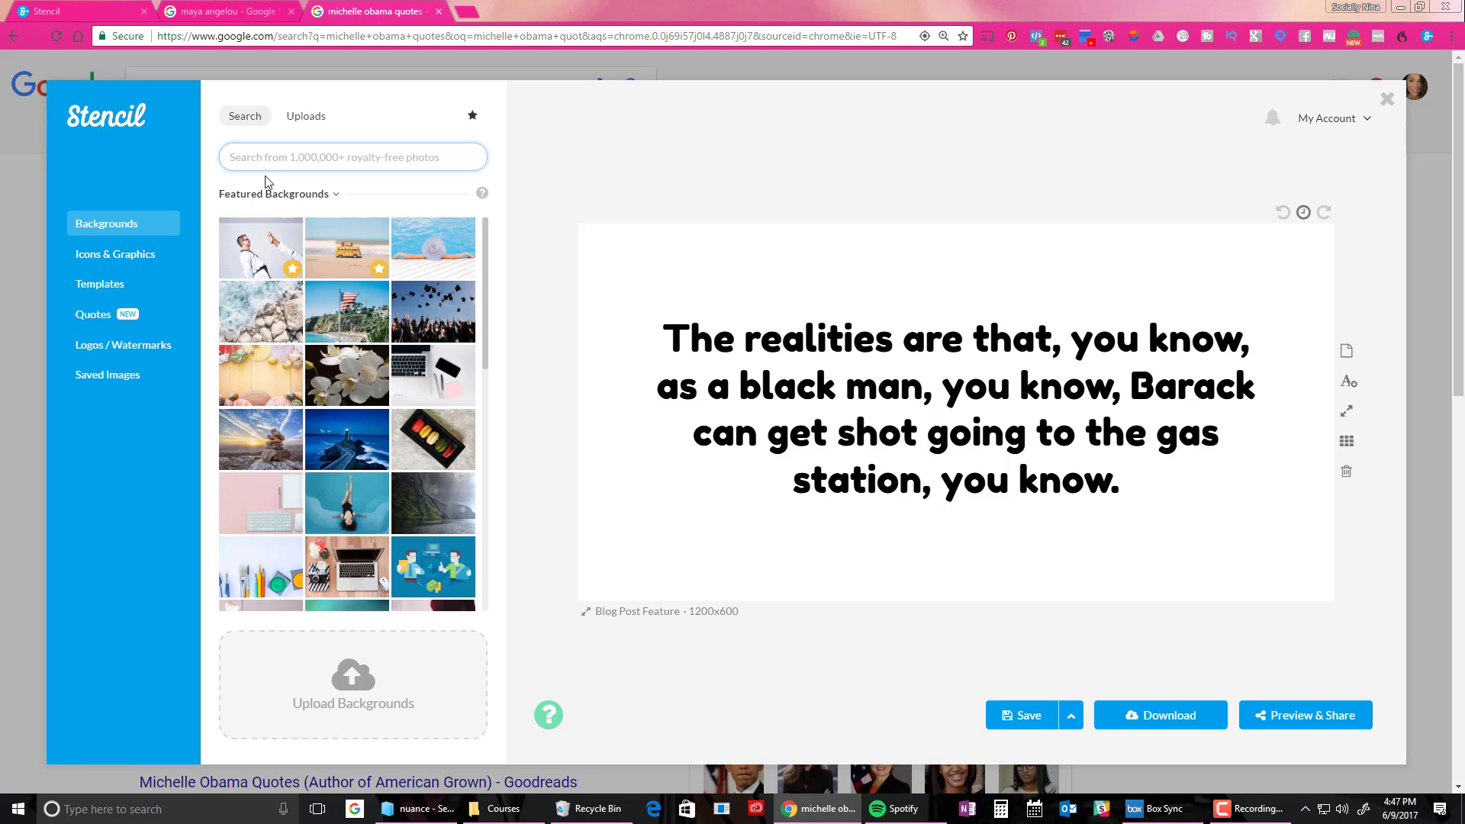
Step: Search backgrounds for "michelle obama", apply her solo portrait behind the quote and reposition it to show her face
type("m")
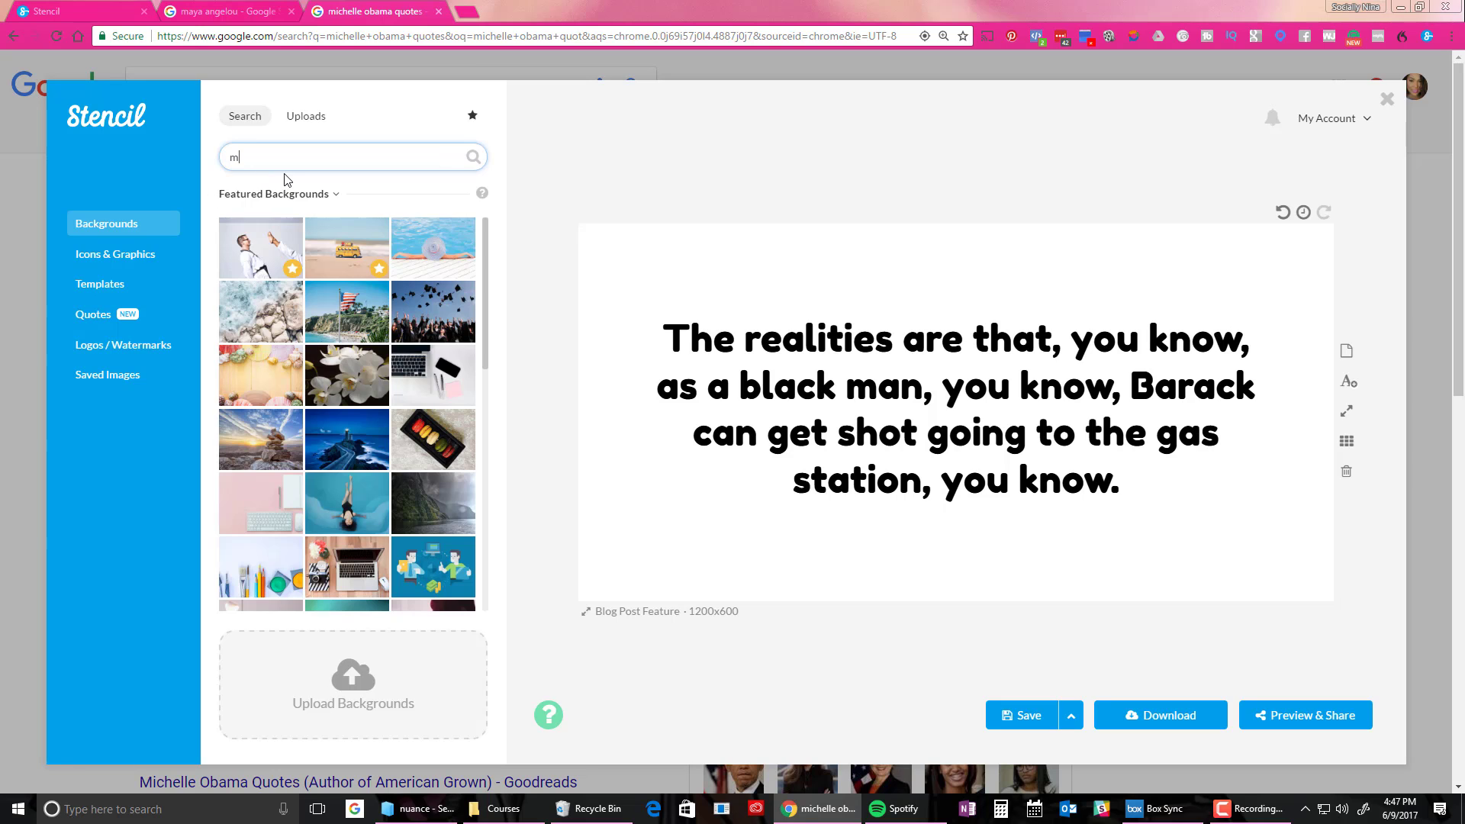
type("ichelle obama")
key("Return")
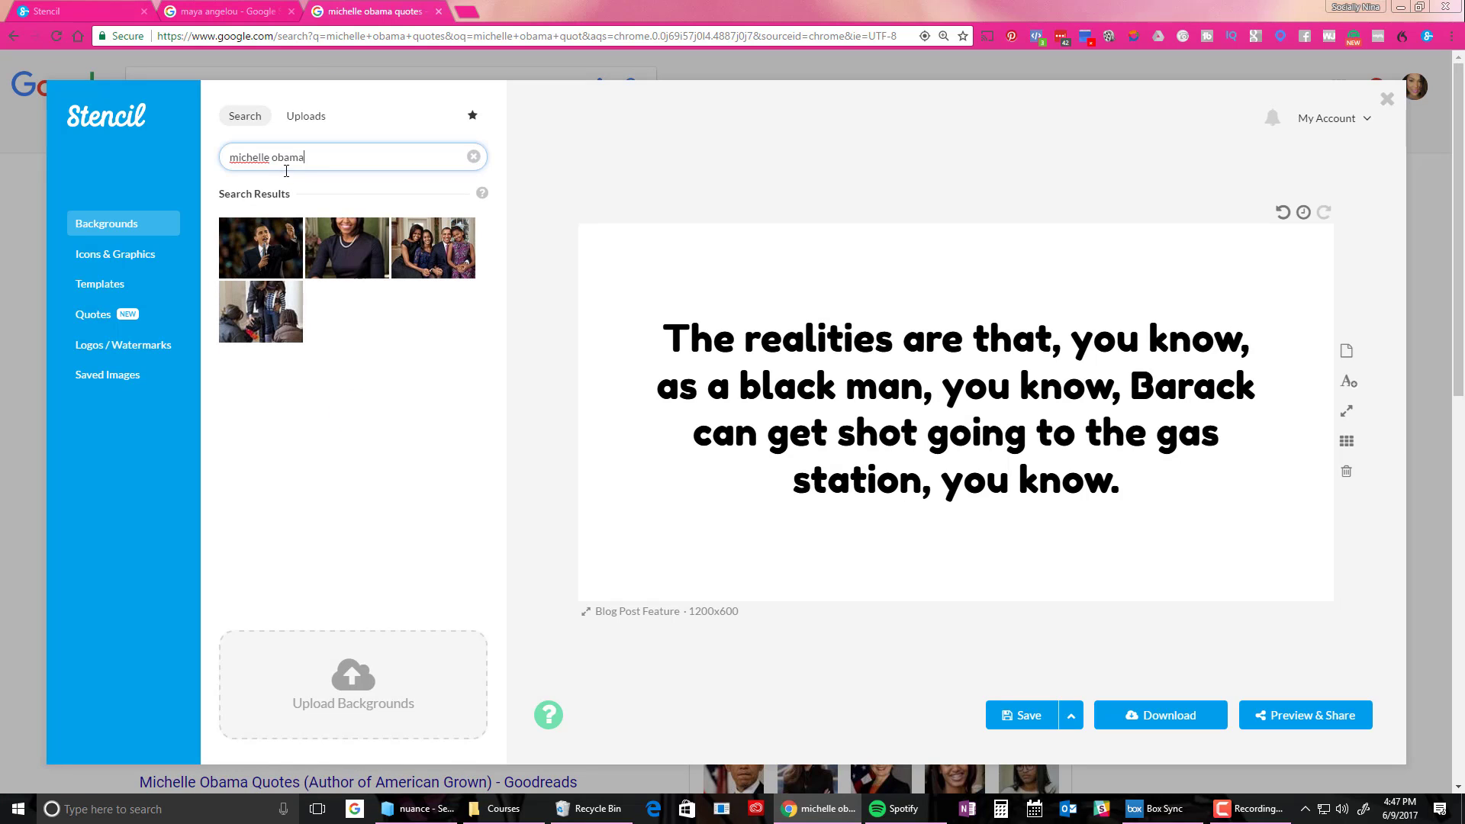
left_click_drag(344, 258, 574, 472)
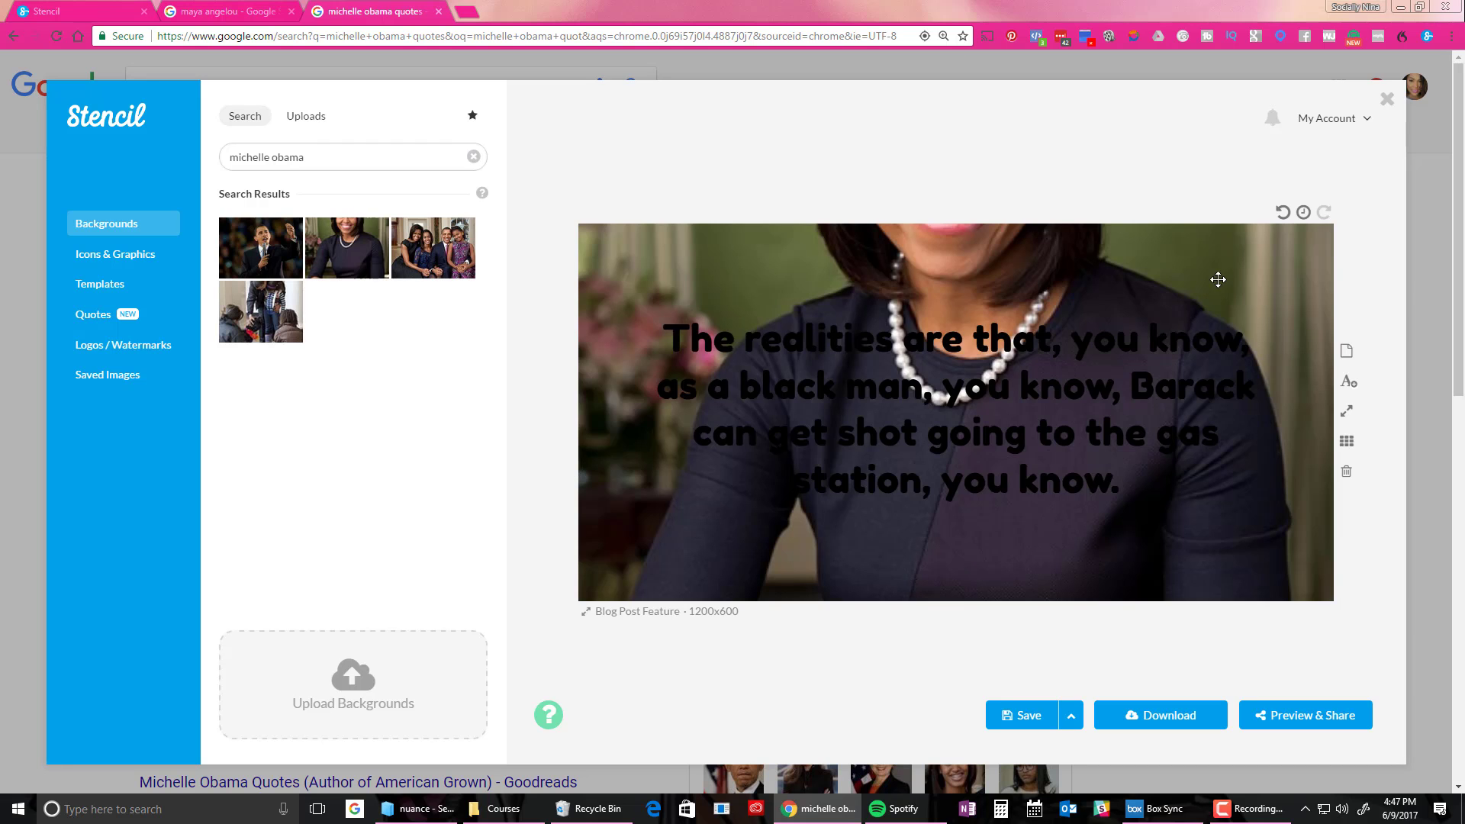
left_click_drag(1278, 382, 1309, 510)
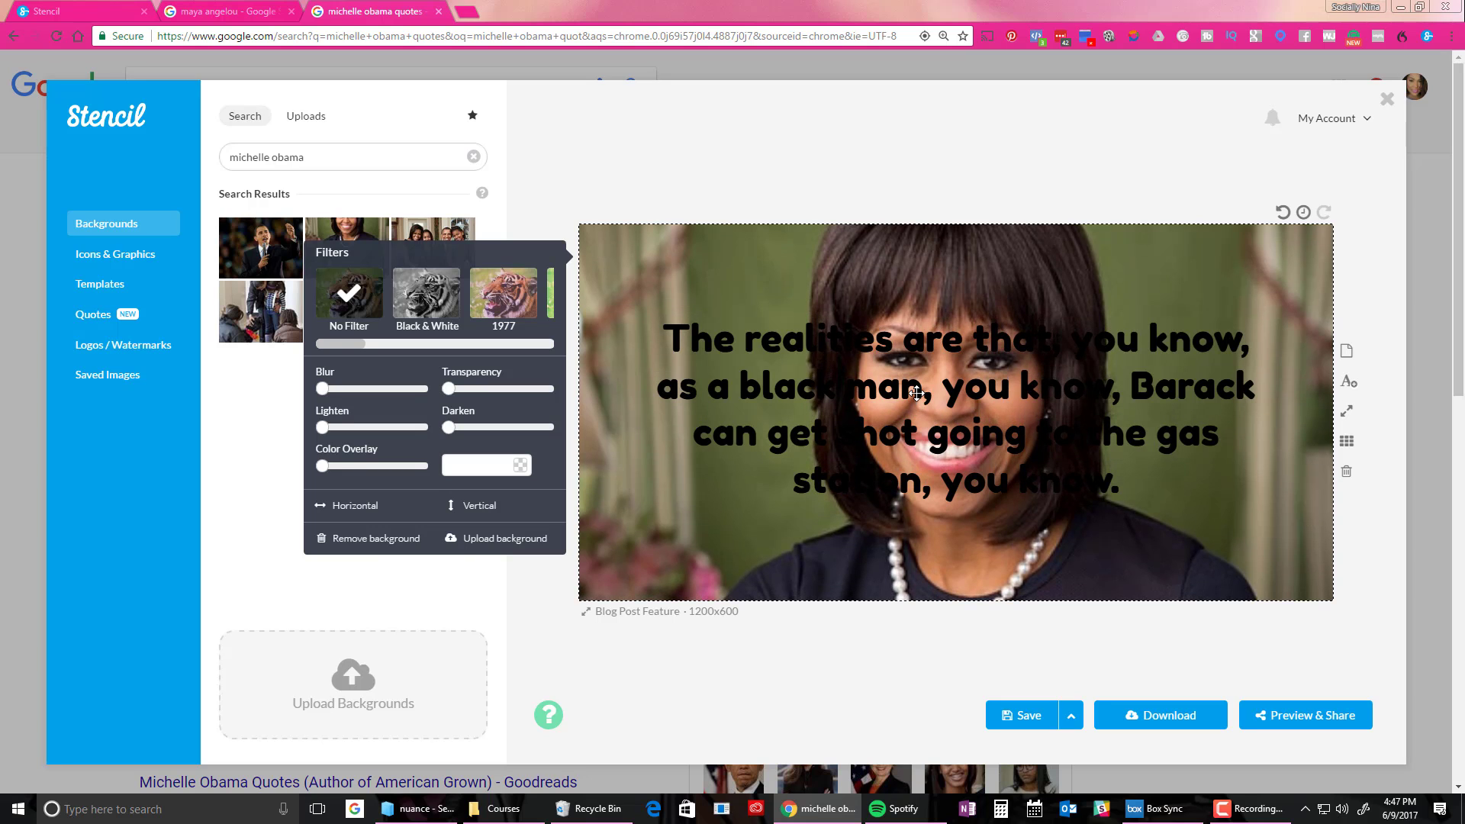
left_click_drag(1220, 513, 1233, 450)
Step: Move the quote to the lower part of the graphic and give it a full-width #e6e6e6 background
left_click_drag(904, 412, 902, 500)
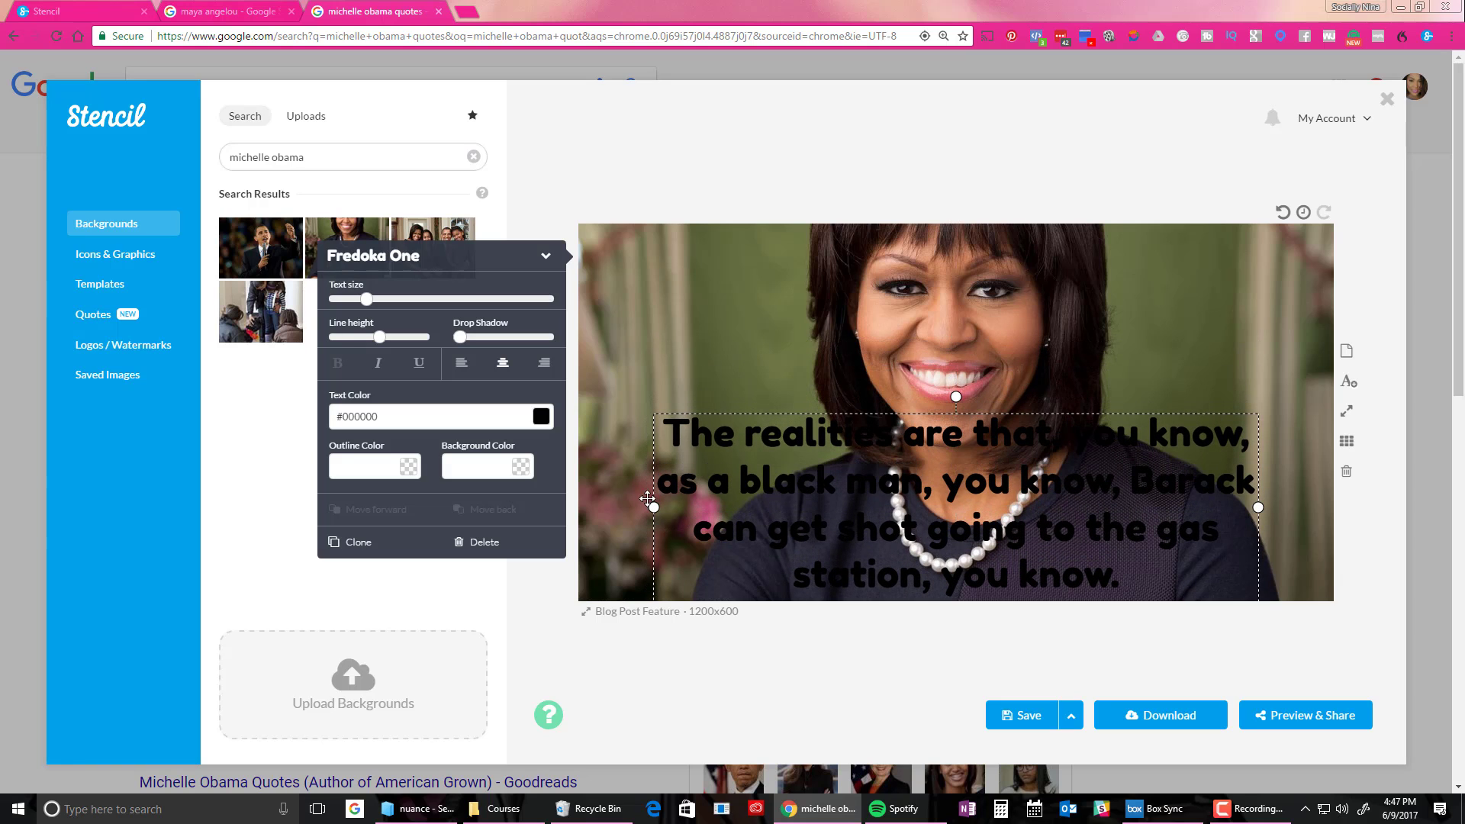
left_click(523, 468)
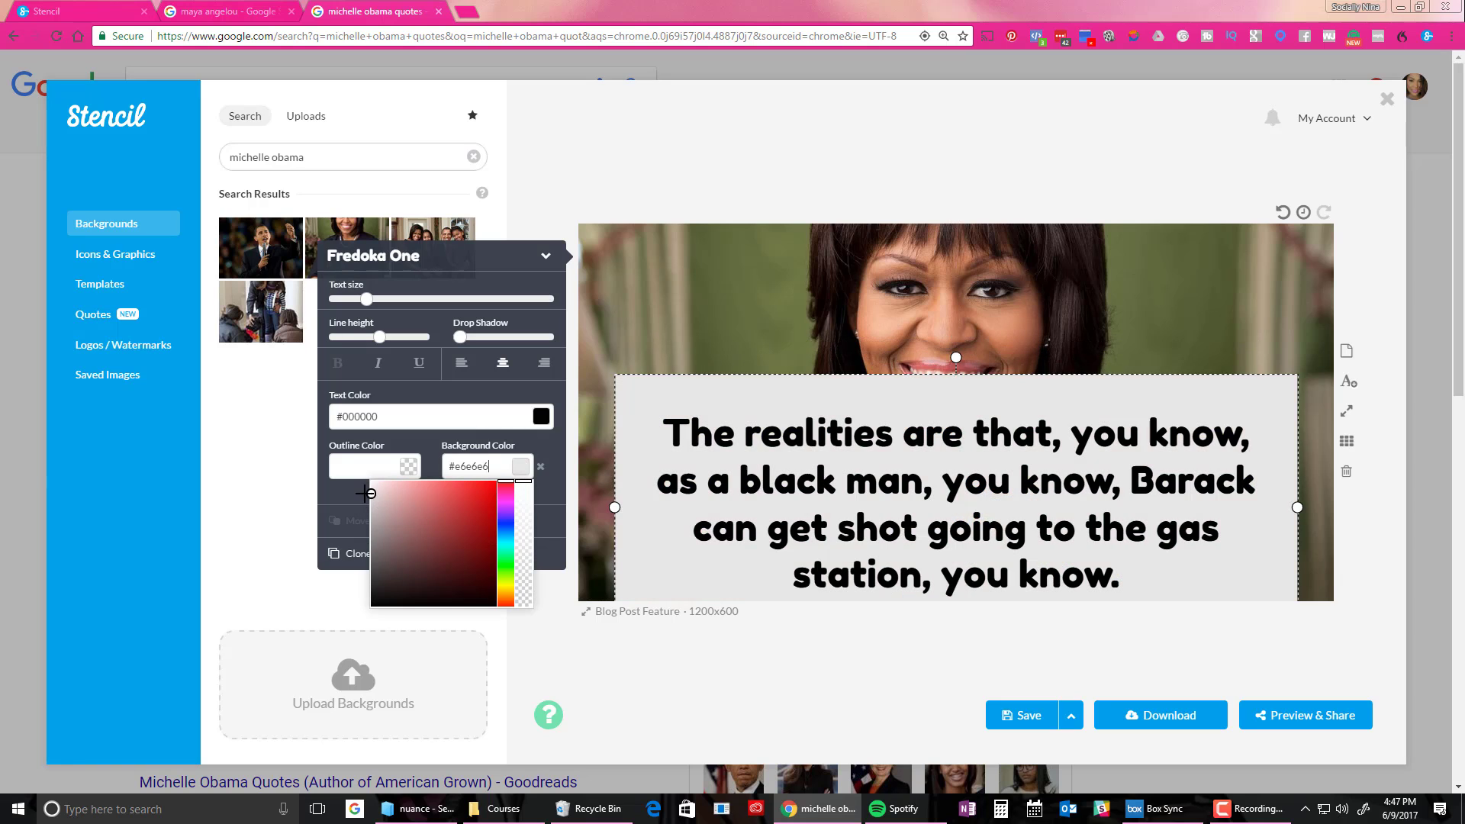
left_click(448, 490)
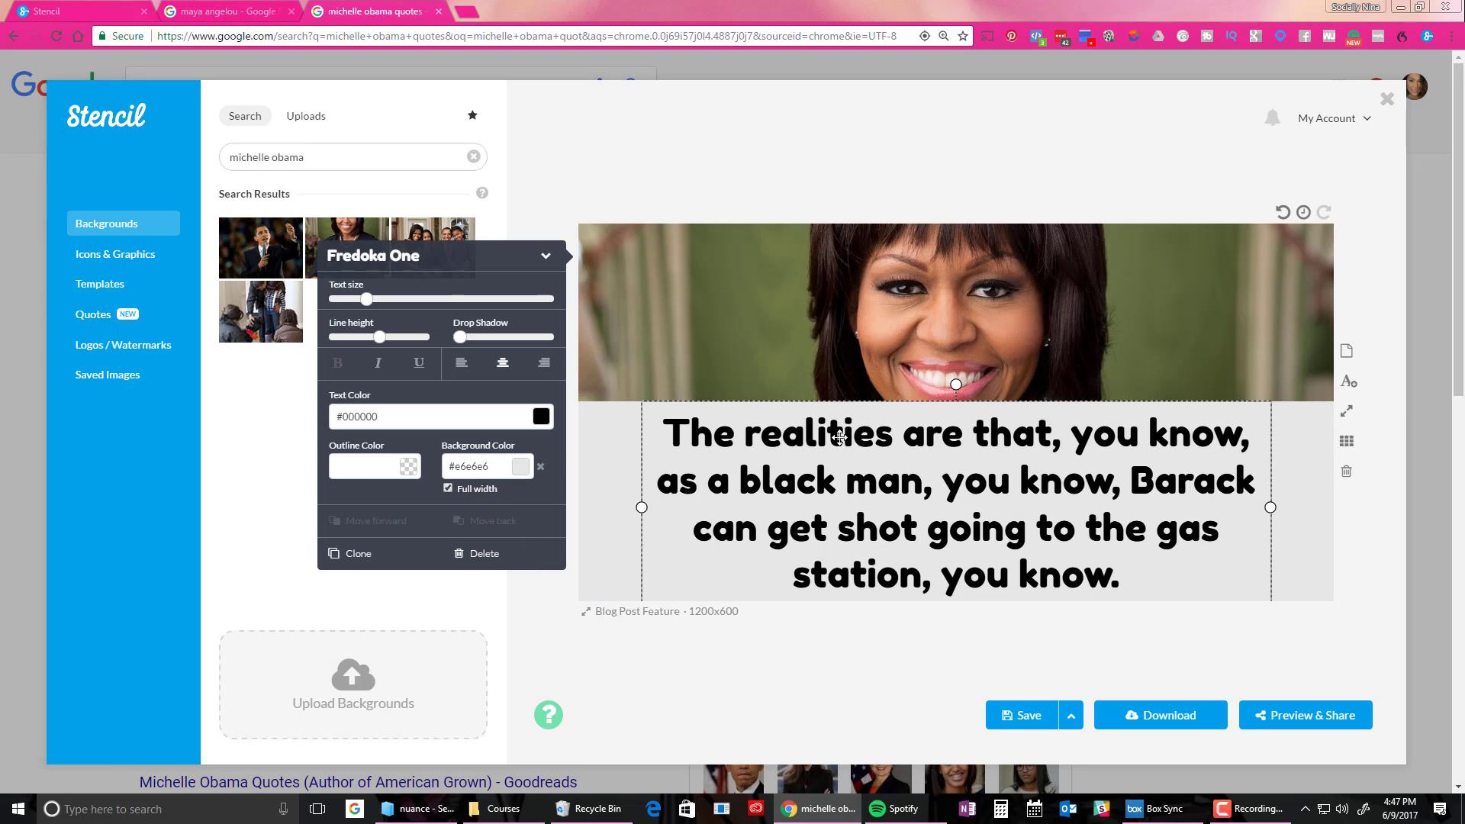
Step: Reduce the quote's text size until it fits on two lines and move its band to the graphic's bottom edge
mouse_move(369, 306)
left_click_drag(369, 305, 343, 303)
left_click(1298, 447)
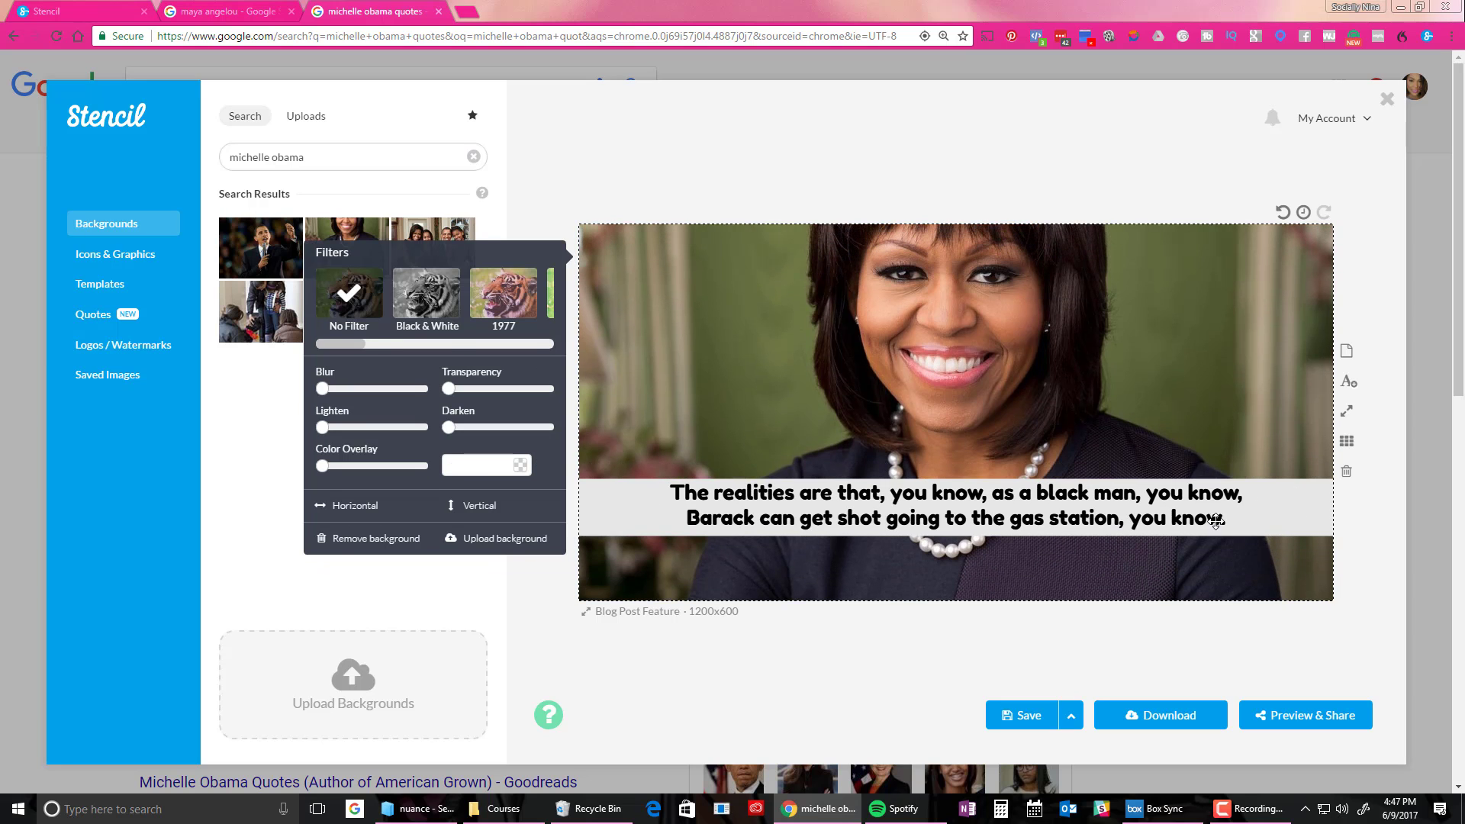
left_click_drag(1157, 520, 1160, 588)
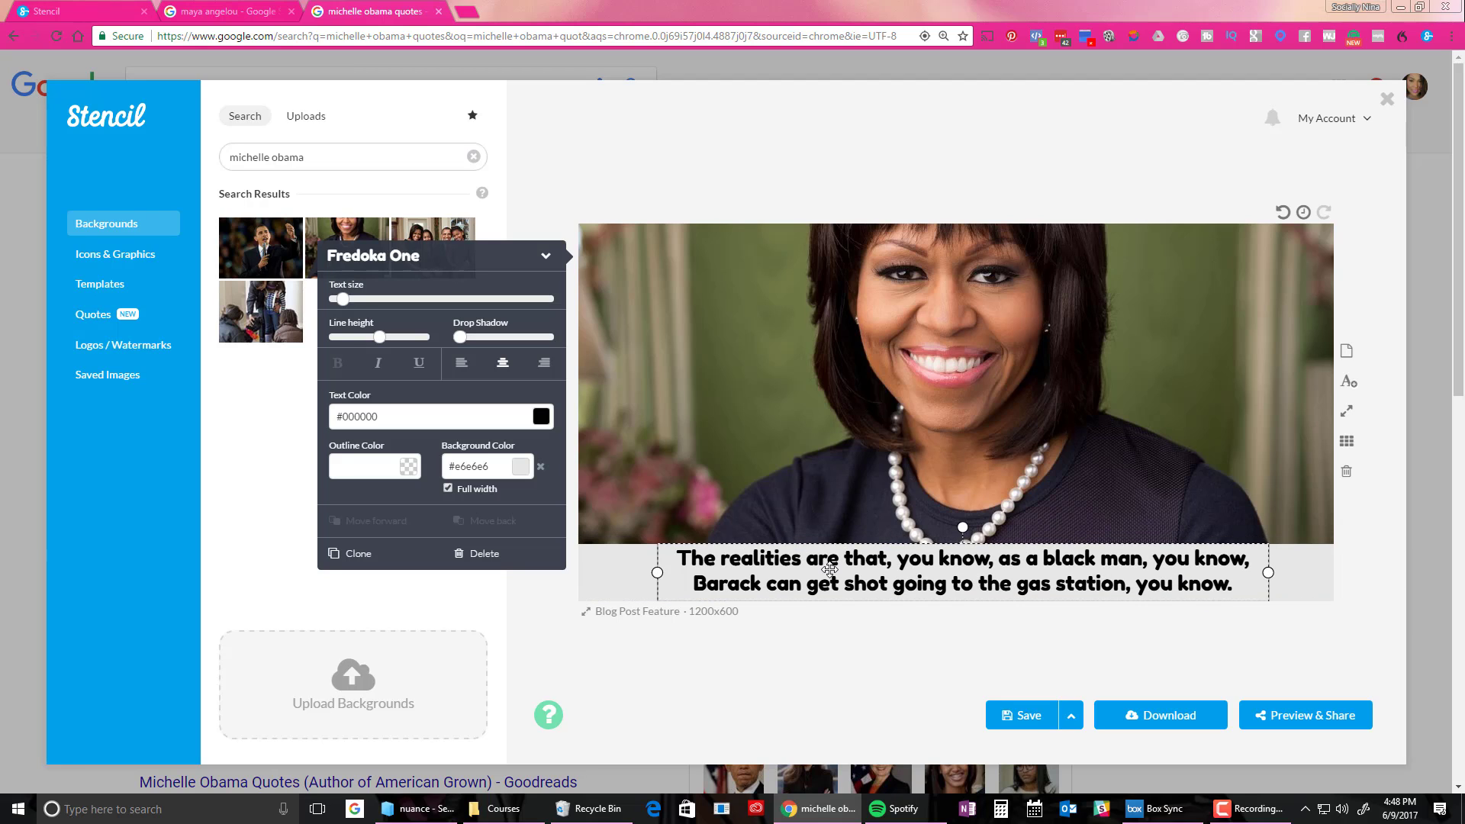
Step: Try different text colors for the quote and settle on dark green
left_click(541, 417)
left_click(524, 487)
left_click_drag(522, 483, 508, 442)
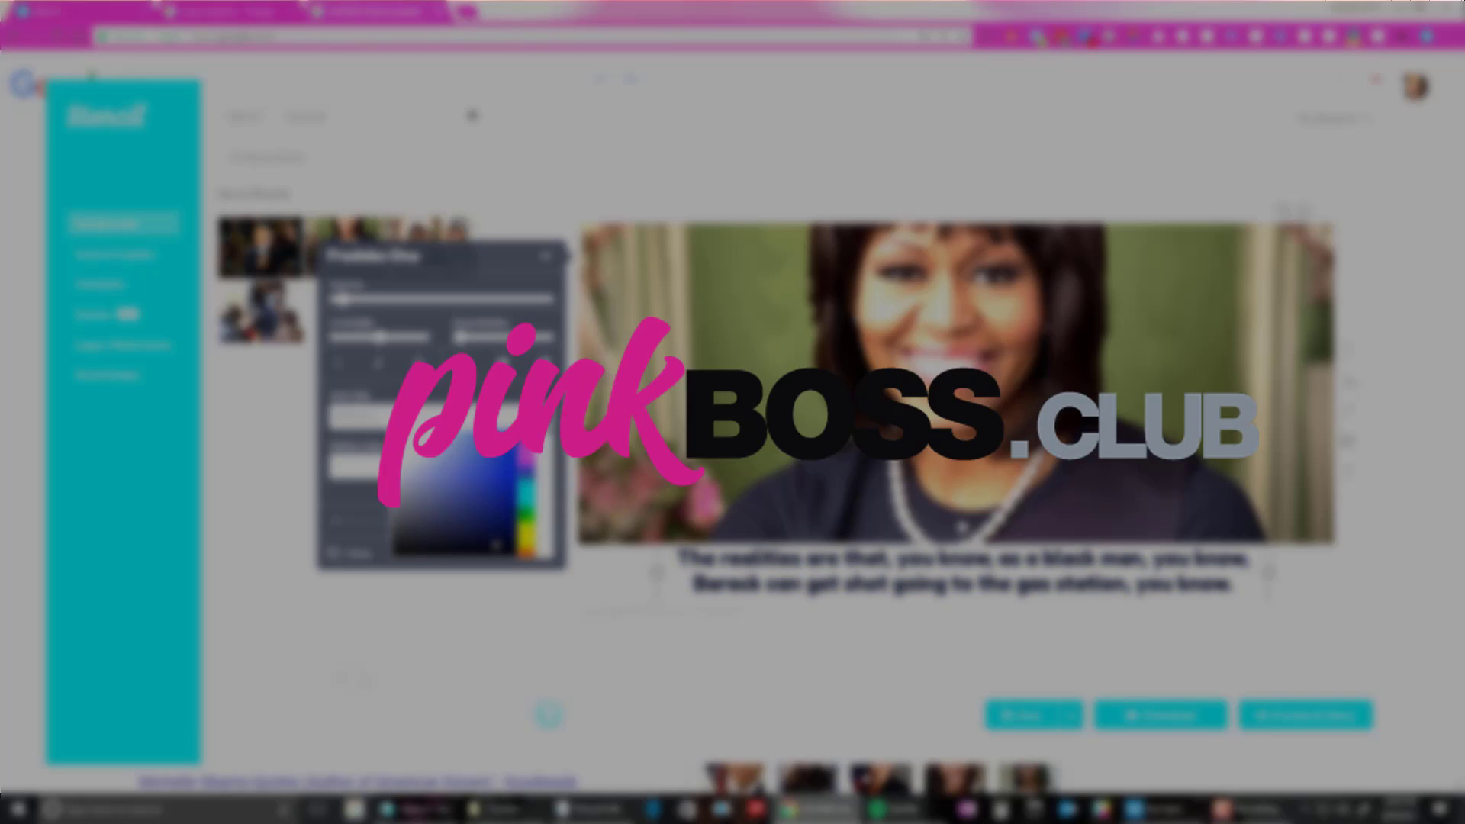
left_click(526, 519)
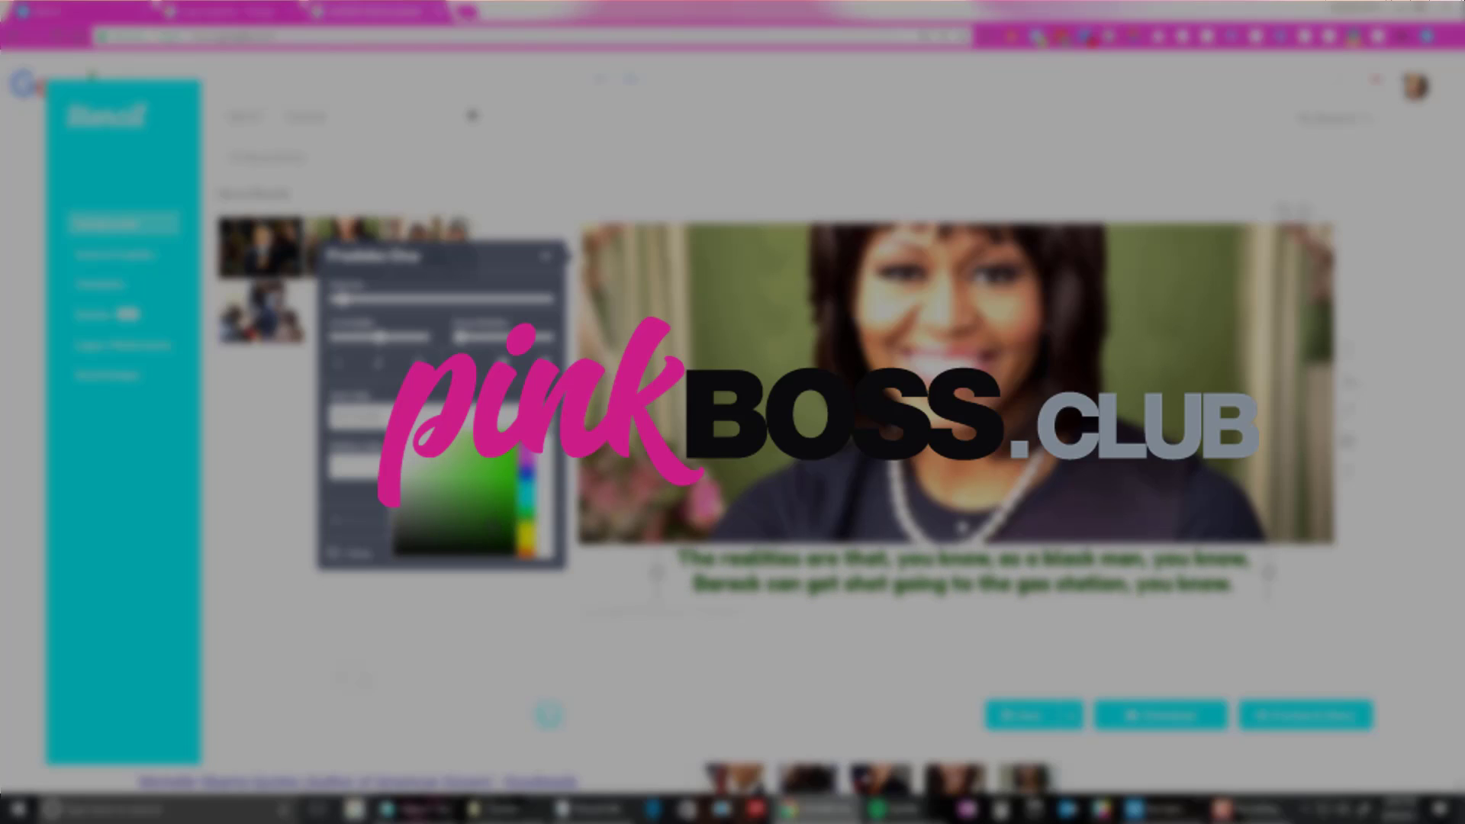
key("Escape")
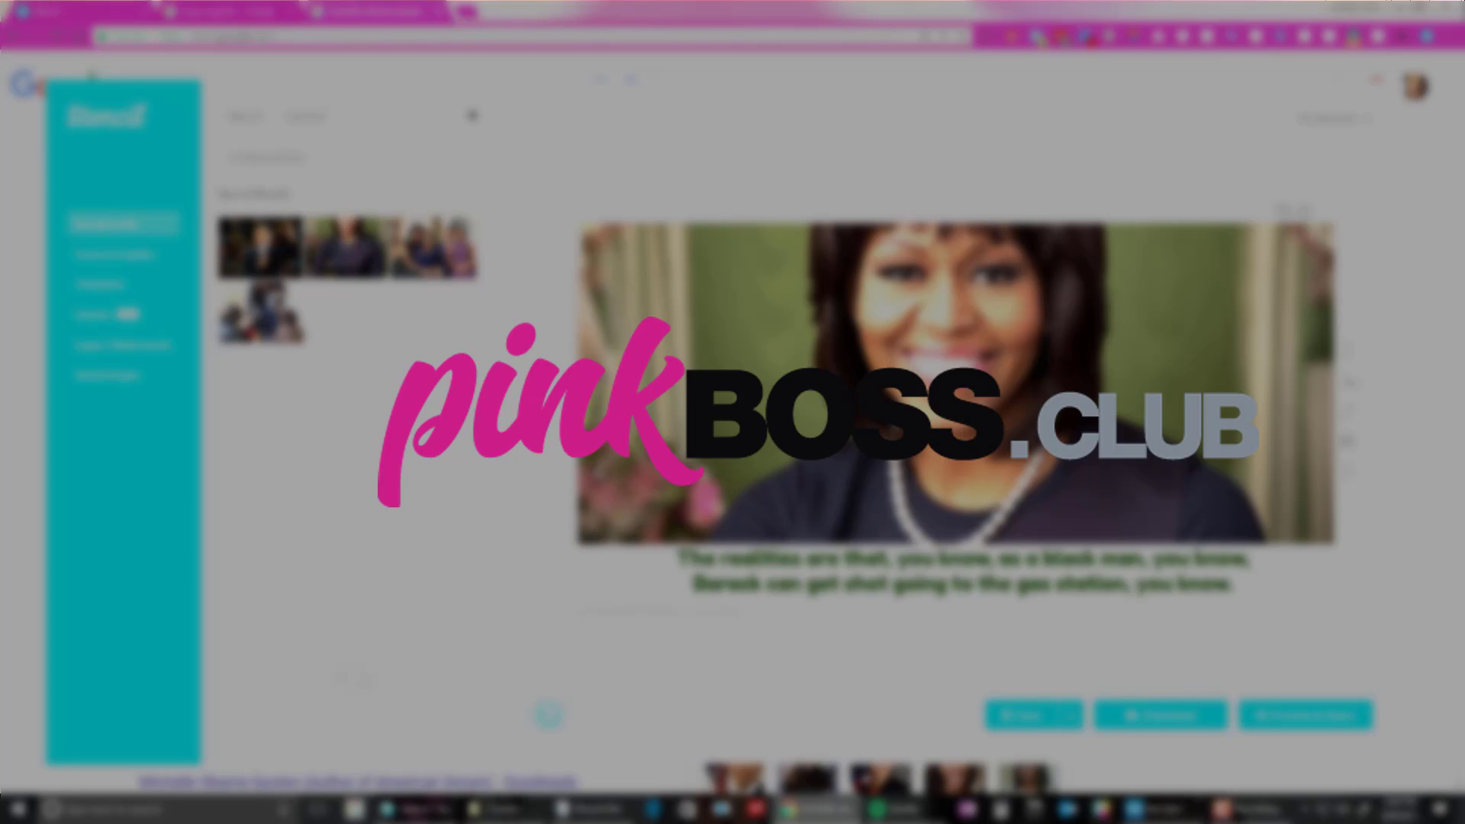
Step: Resize the graphic to a taller, nearly square post preset and select the portrait background
left_click(617, 625)
left_click(727, 604)
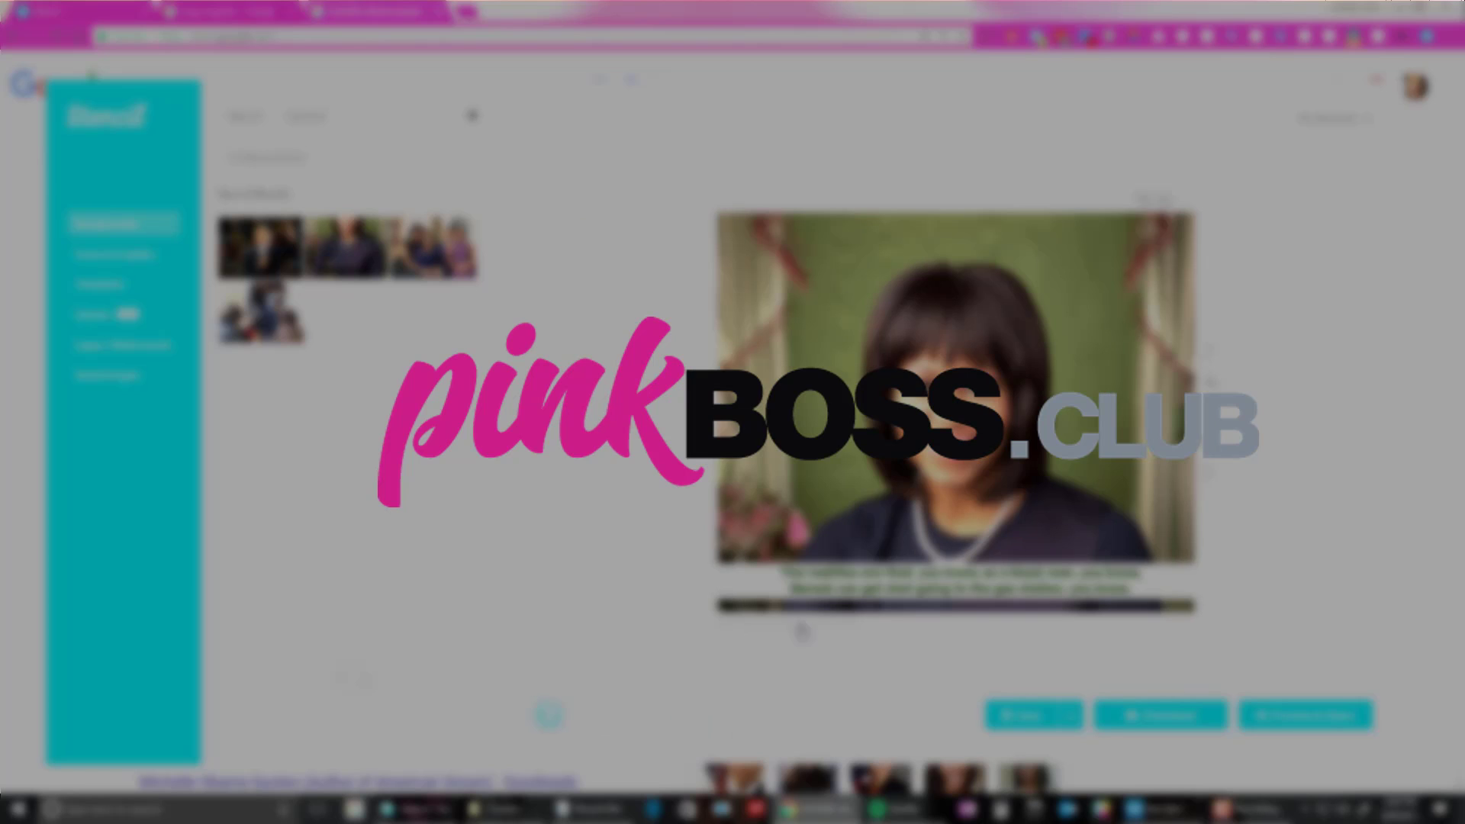
left_click(800, 631)
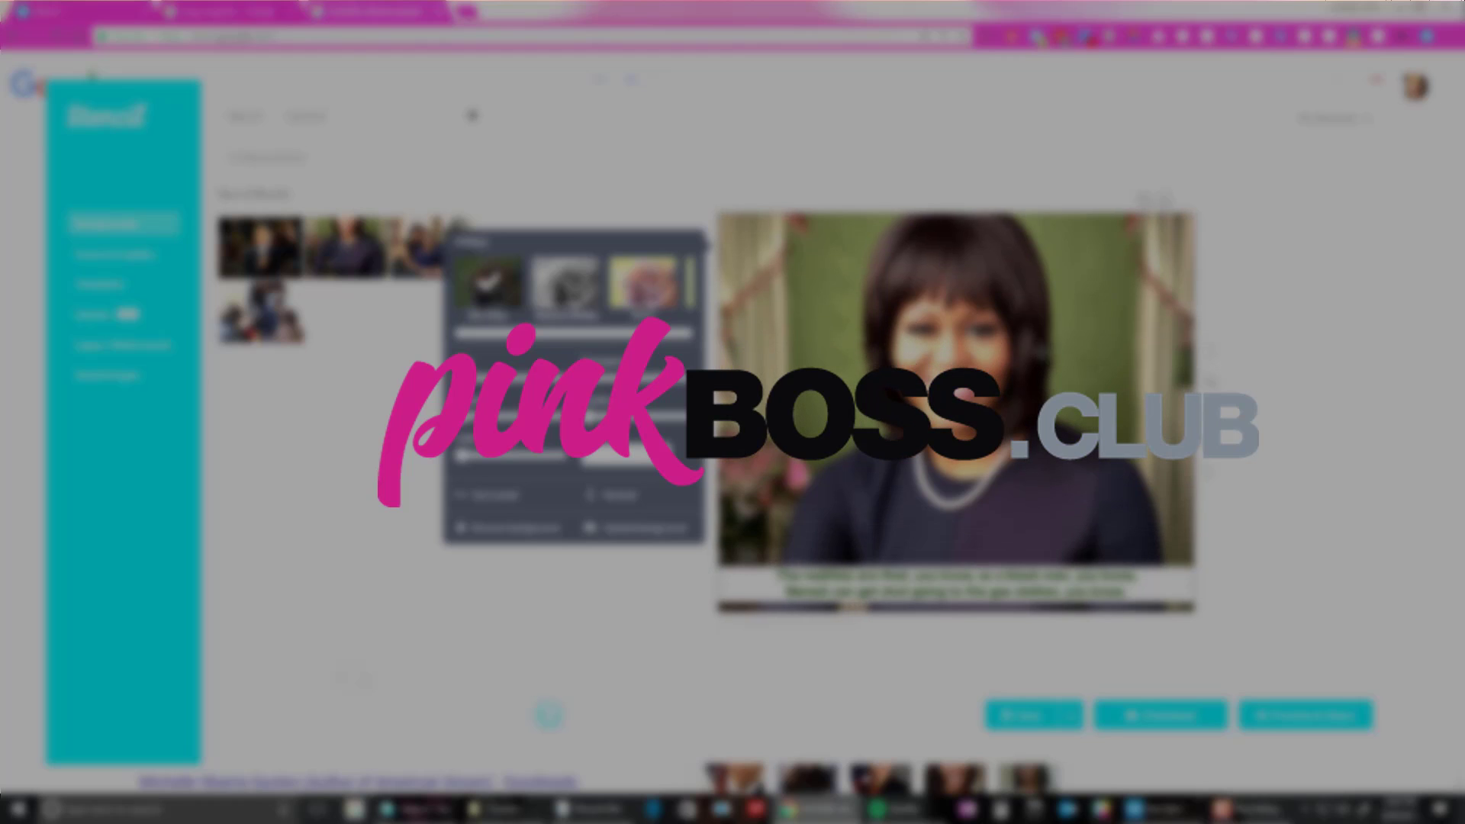